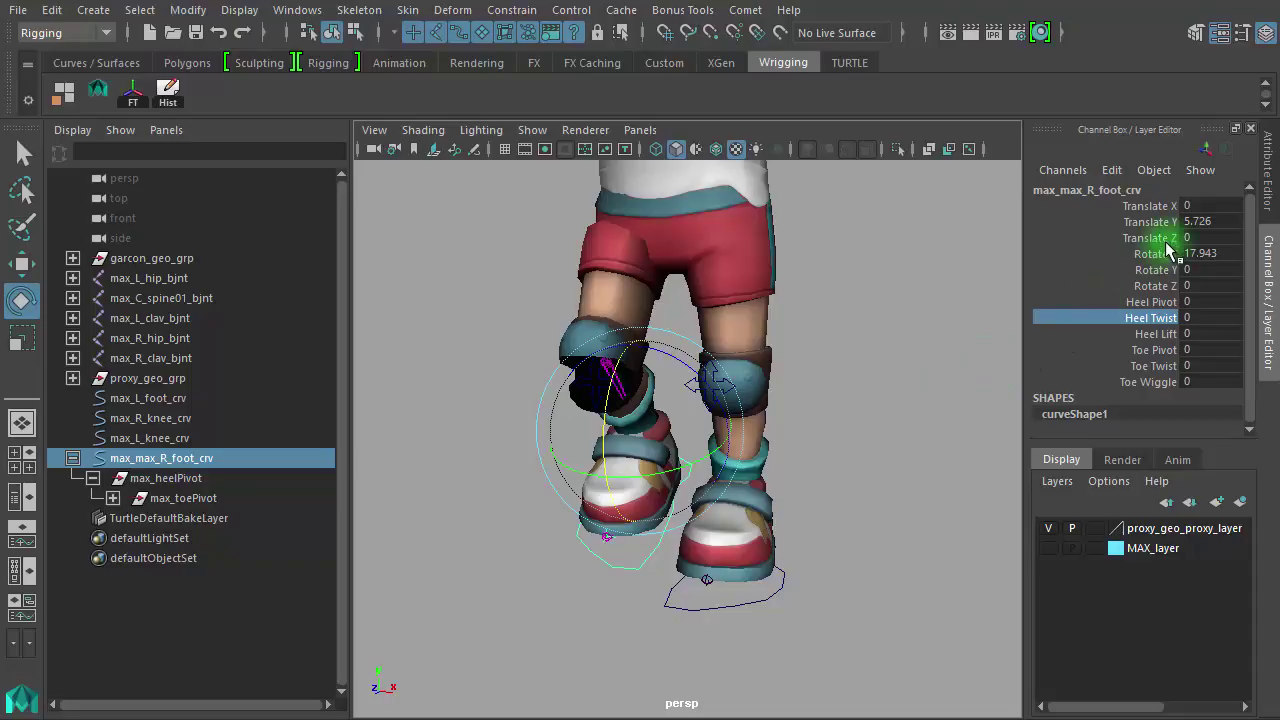
Reset the right foot control's translation and rotation channels to 0 and deselect it.
left_click_drag(1190, 205, 1190, 288)
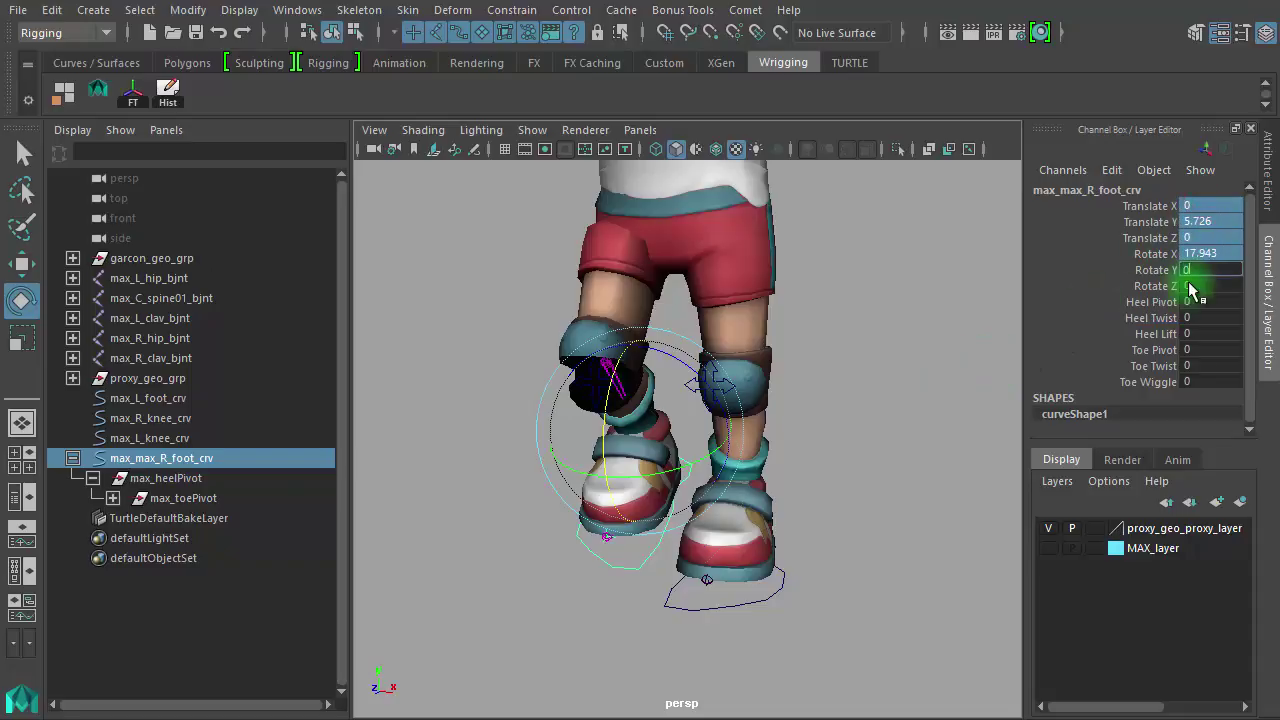
type("0")
key("Return")
left_click(966, 394)
Hide the proxy_geo_proxy_layer geometry so only the leg joints and controls are shown.
left_click_drag(738, 414, 834, 420, "alt")
right_click_drag(791, 425, 952, 446, "alt")
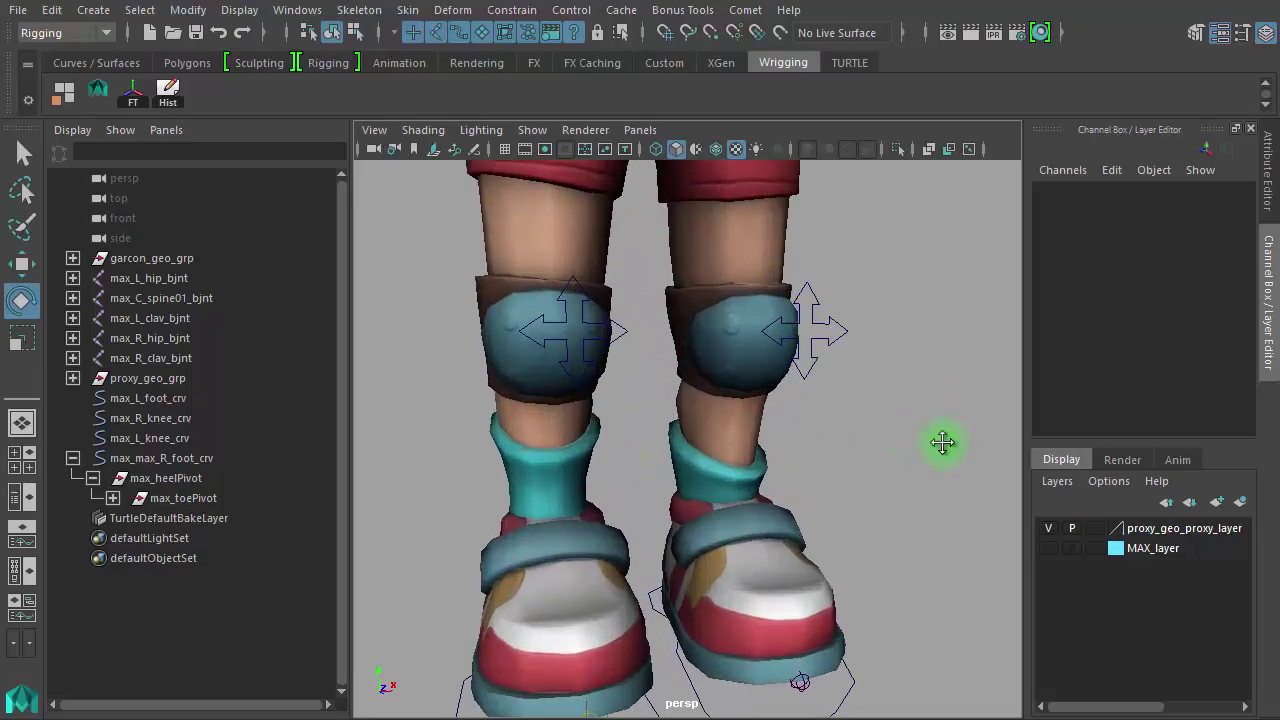
middle_click_drag(945, 447, 942, 364, "alt")
left_click_drag(858, 574, 750, 546, "alt")
middle_click_drag(838, 358, 848, 611, "alt")
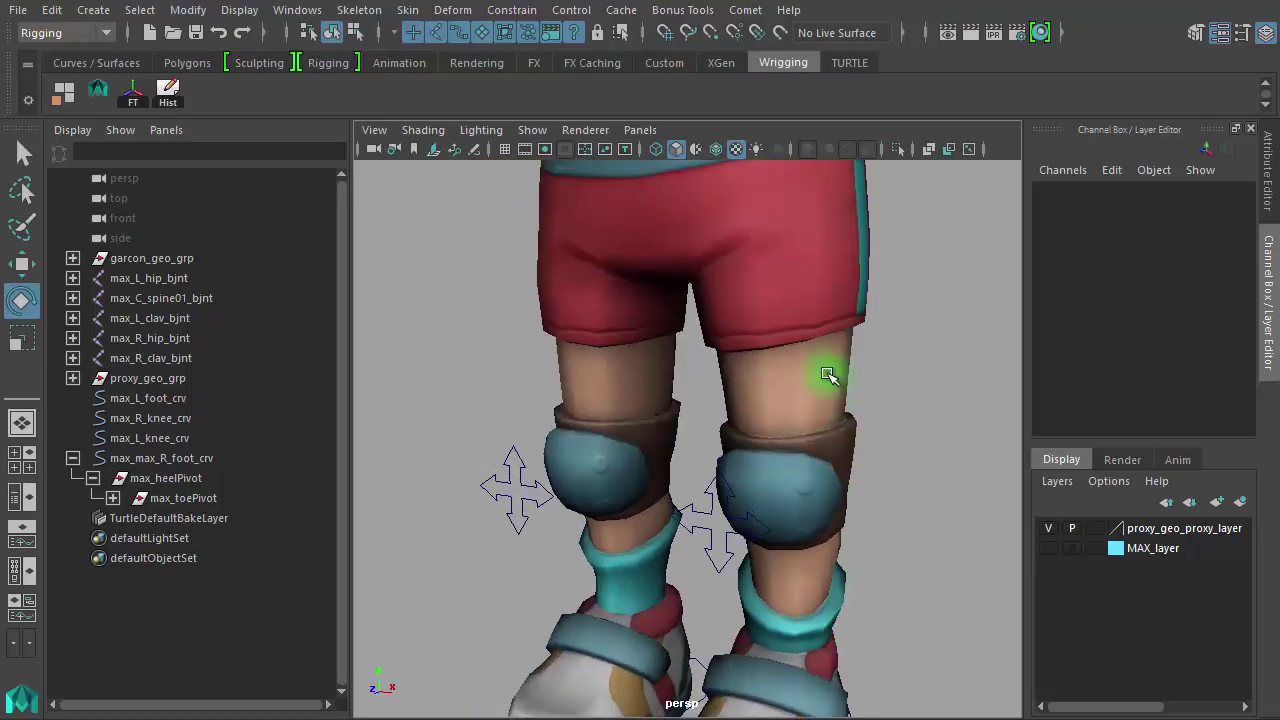
left_click(828, 364)
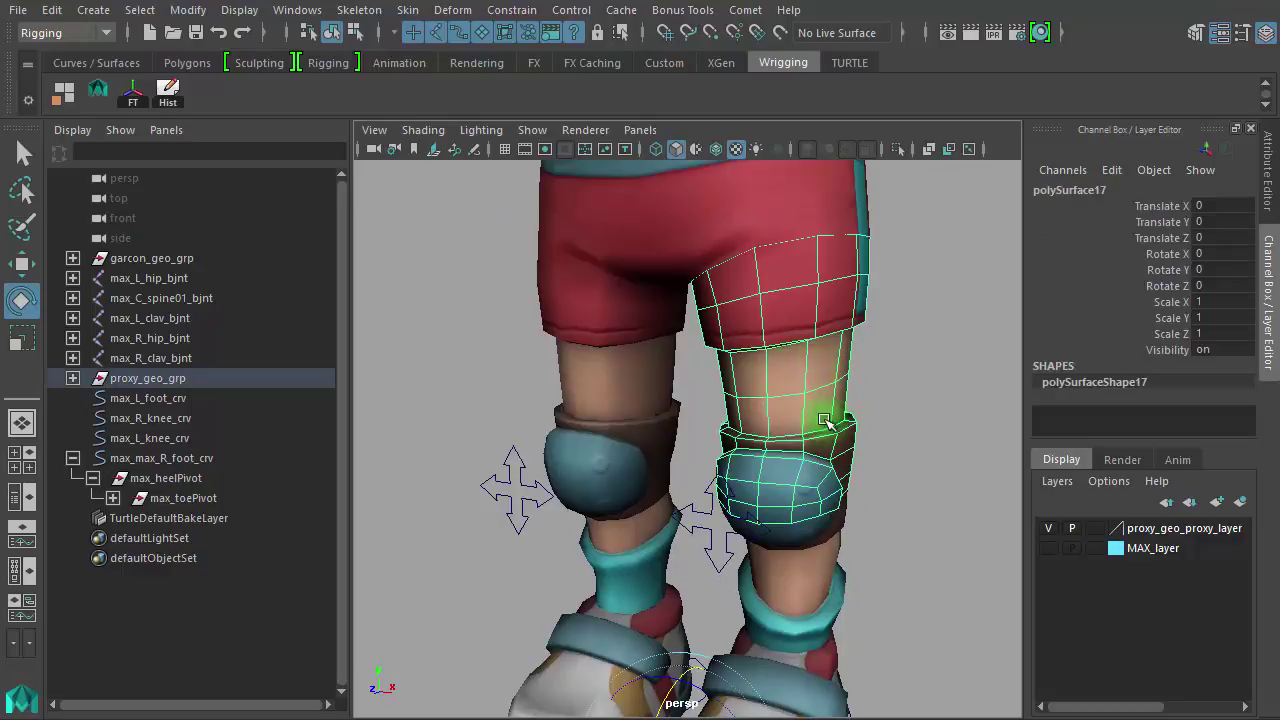
left_click(1049, 528)
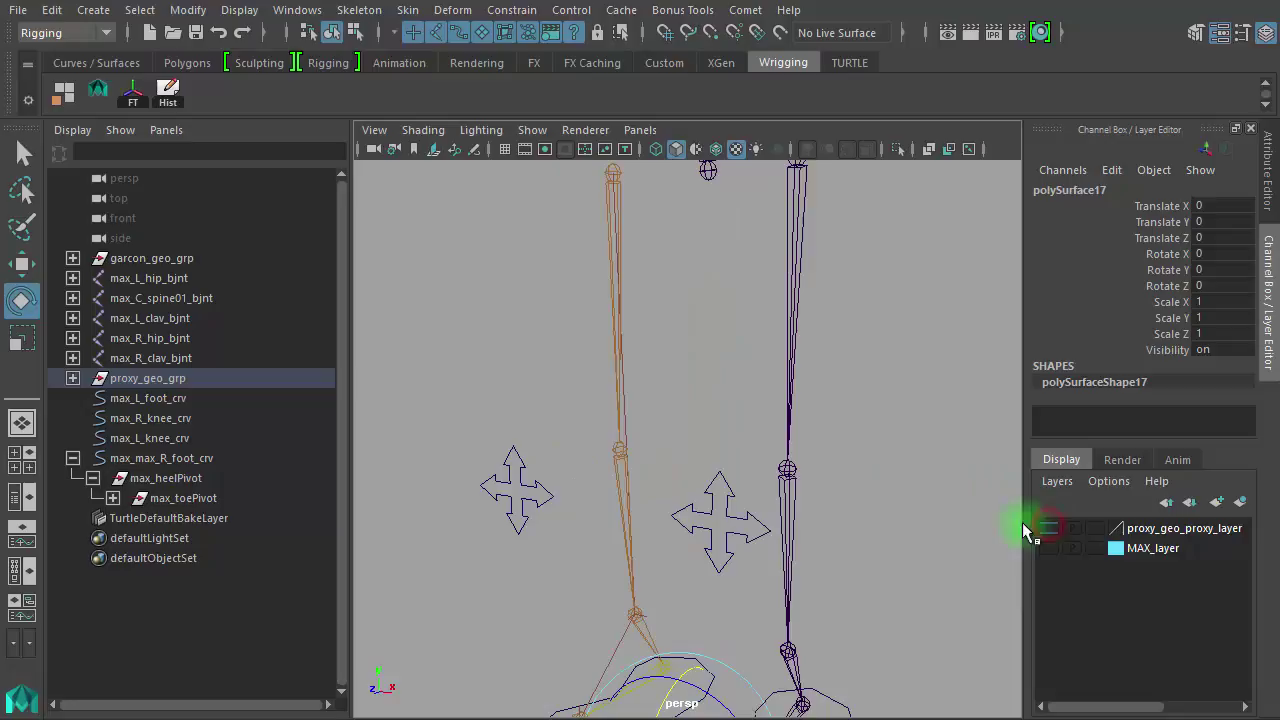
Examine the left knee control, the foot control and the left leg's joint chain down to the heel.
left_click(896, 523)
left_click_drag(896, 525, 707, 488, "alt")
left_click(707, 480)
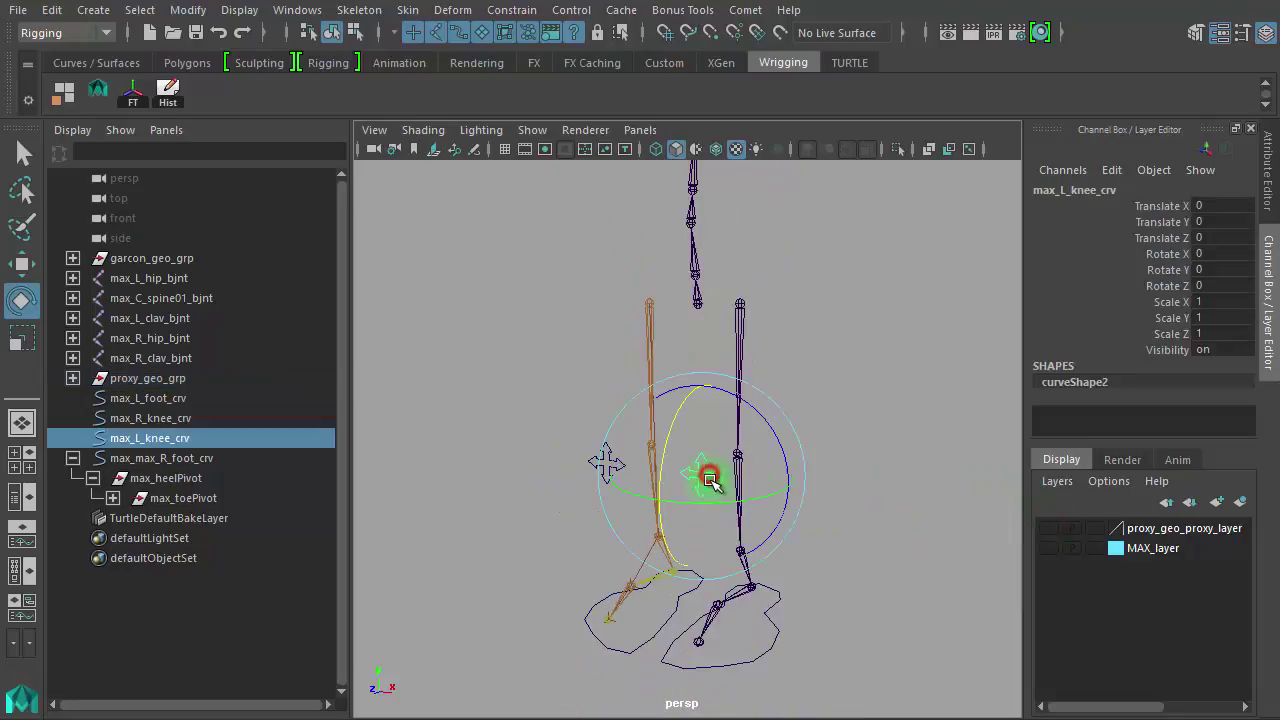
left_click(766, 630)
left_click_drag(857, 629, 836, 501, "alt")
key("w")
left_click(919, 449)
left_click(740, 454)
right_click_drag(877, 484, 1186, 506, "alt")
middle_click_drag(961, 488, 808, 493, "alt")
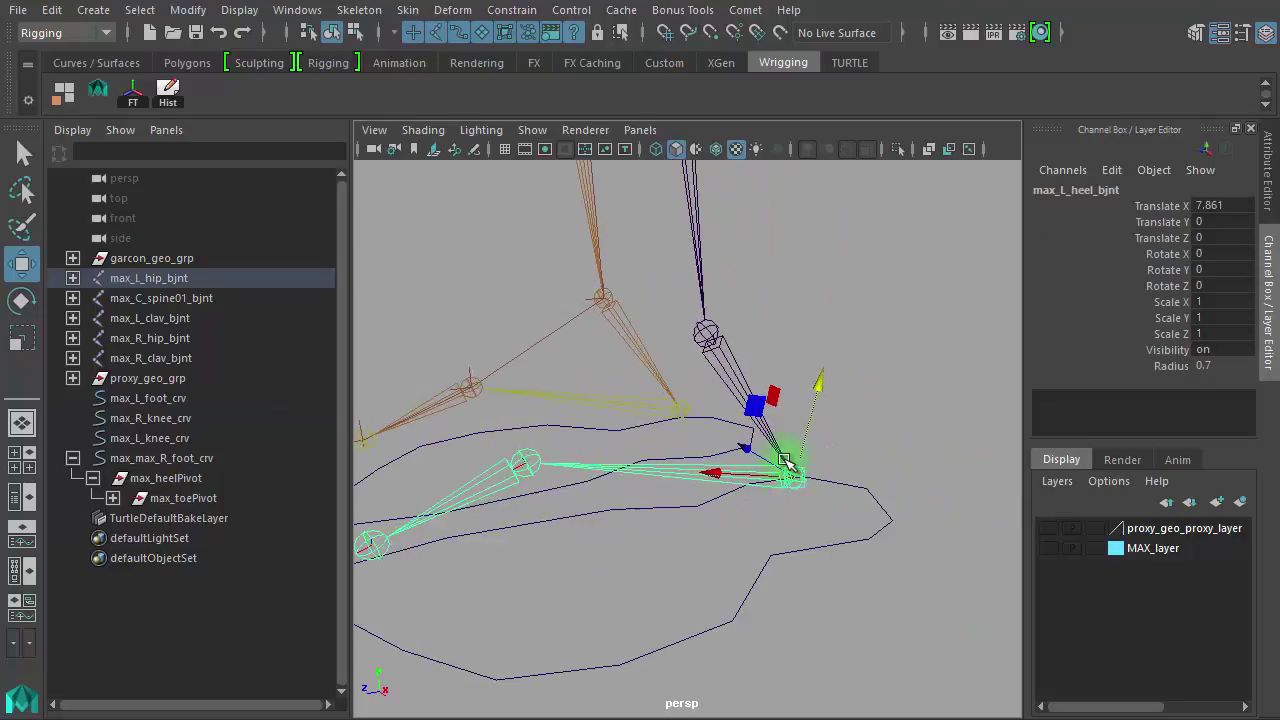
Check the Rotate X, Y and Z channels of the left heel joint.
left_click_drag(1168, 253, 1175, 295)
right_click(1171, 290)
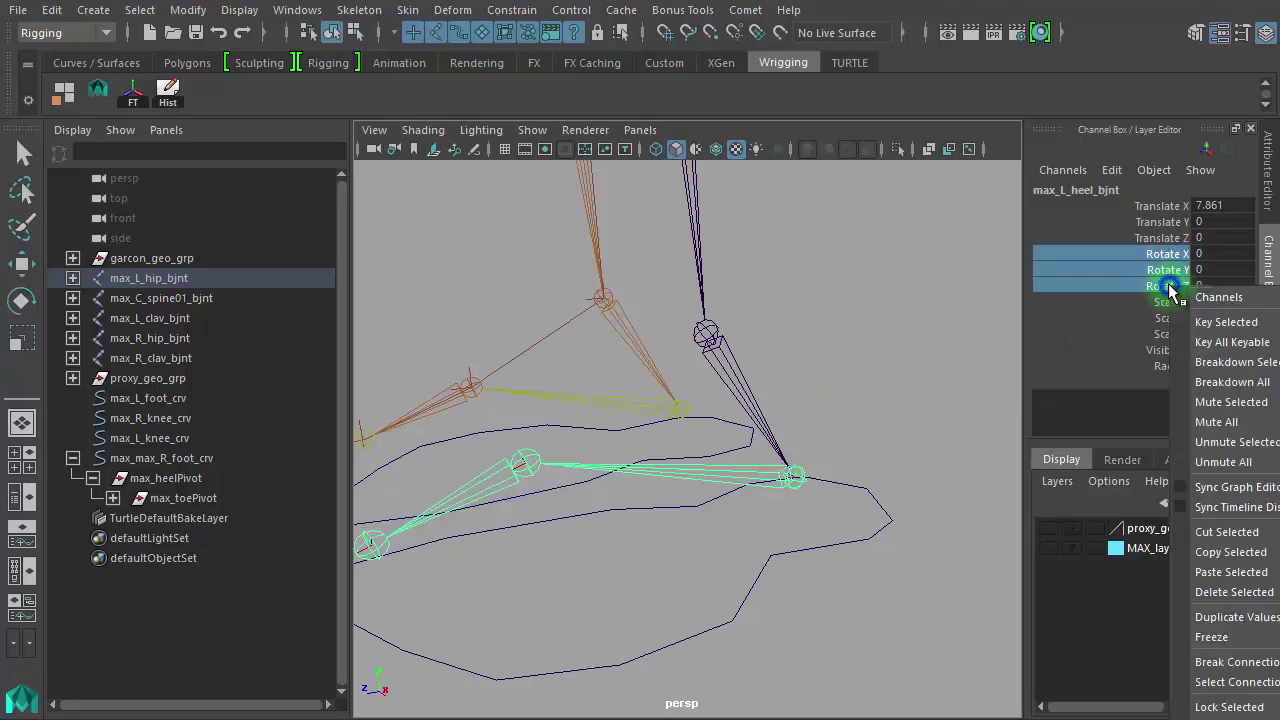
right_click_drag(1043, 257, 1096, 677)
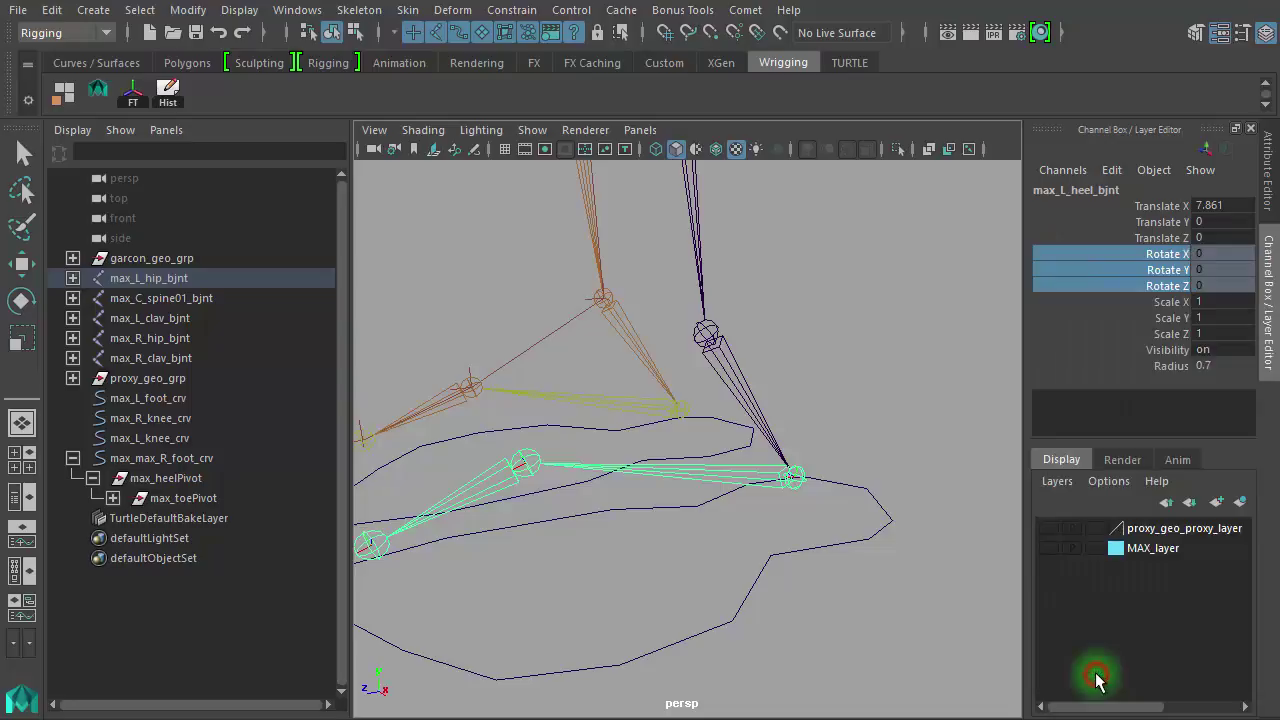
left_click(905, 388)
Set the IK Handle tool's current solver to Rotate-Plane Solver and close its settings.
left_click_drag(931, 417, 710, 447, "alt")
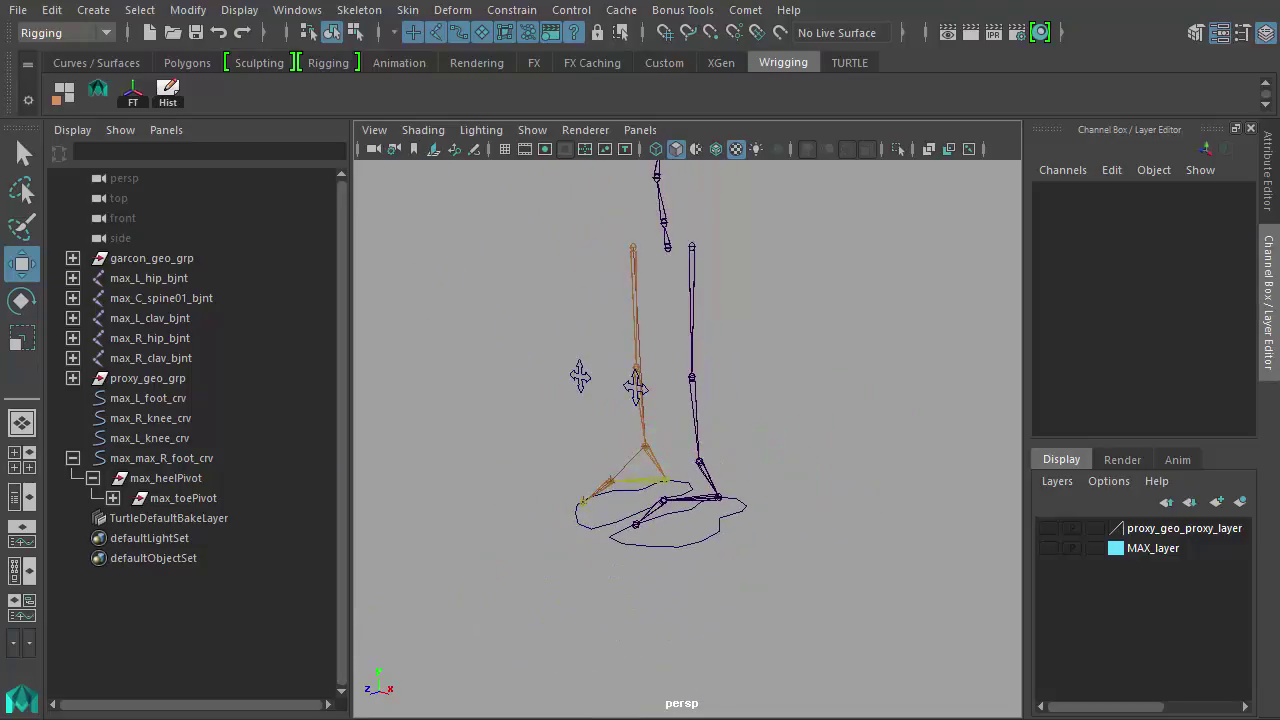
left_click(362, 12)
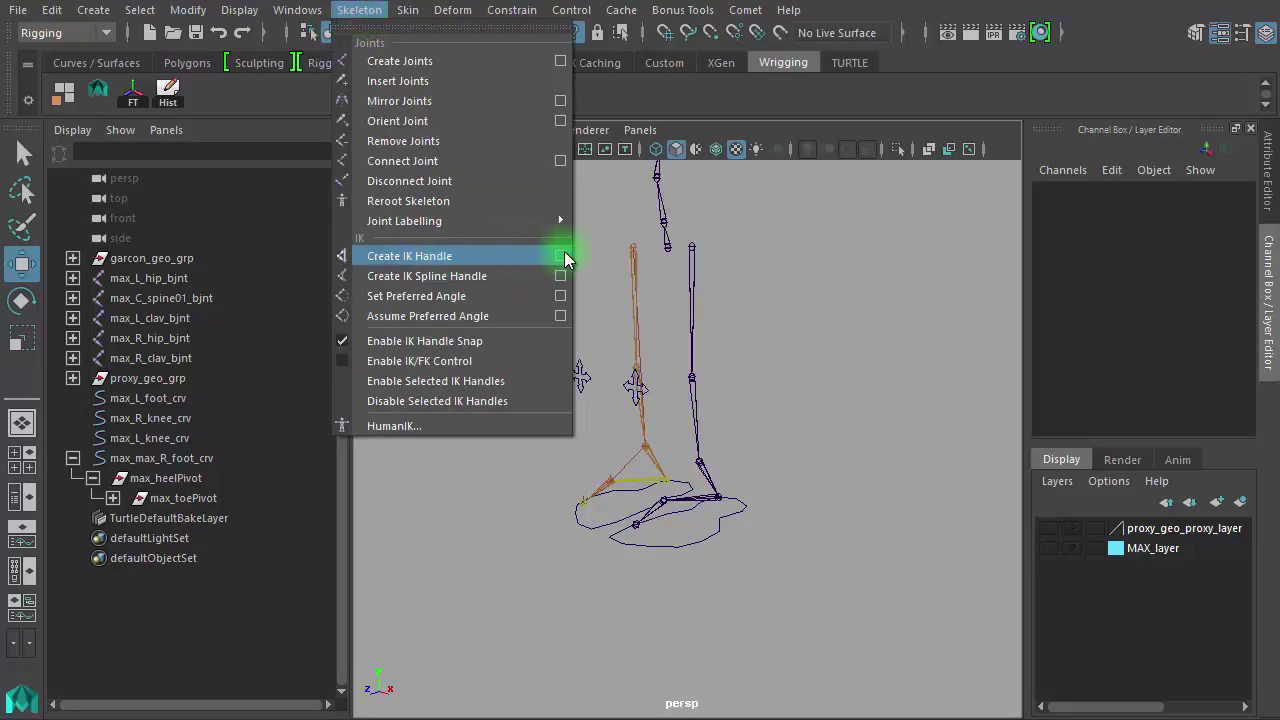
left_click(560, 256)
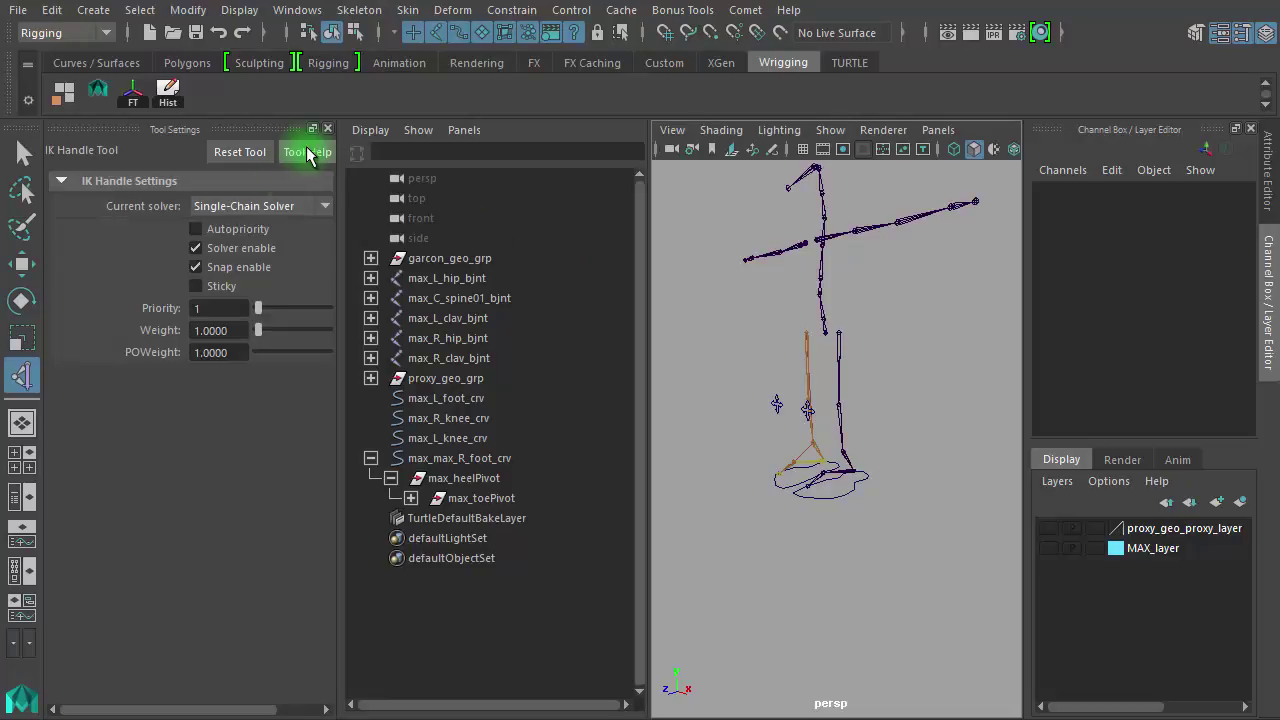
left_click(313, 210)
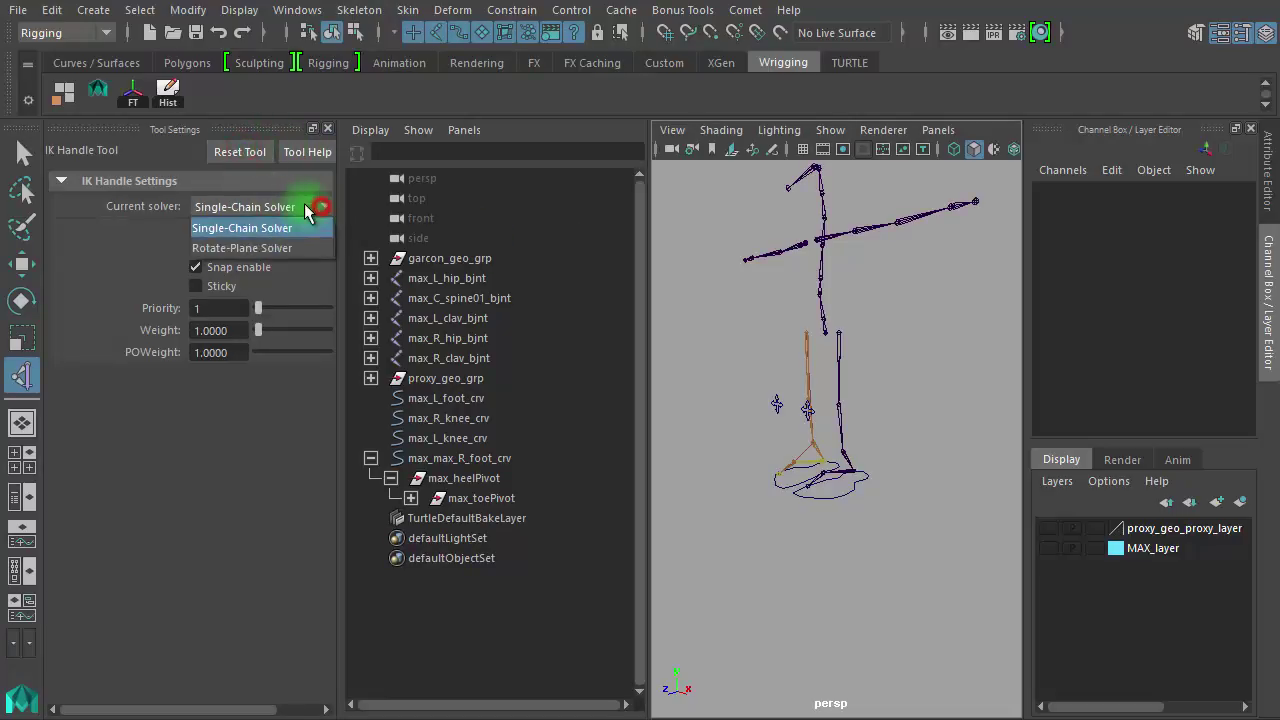
left_click(267, 248)
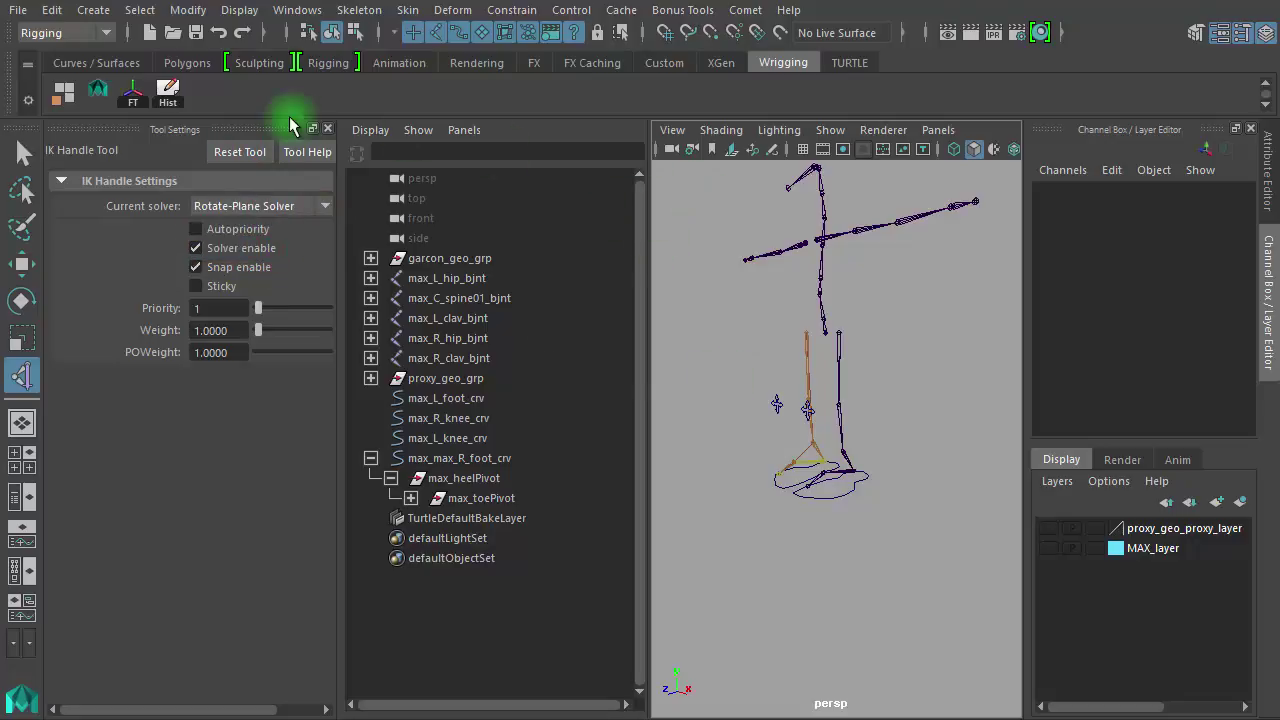
left_click(327, 128)
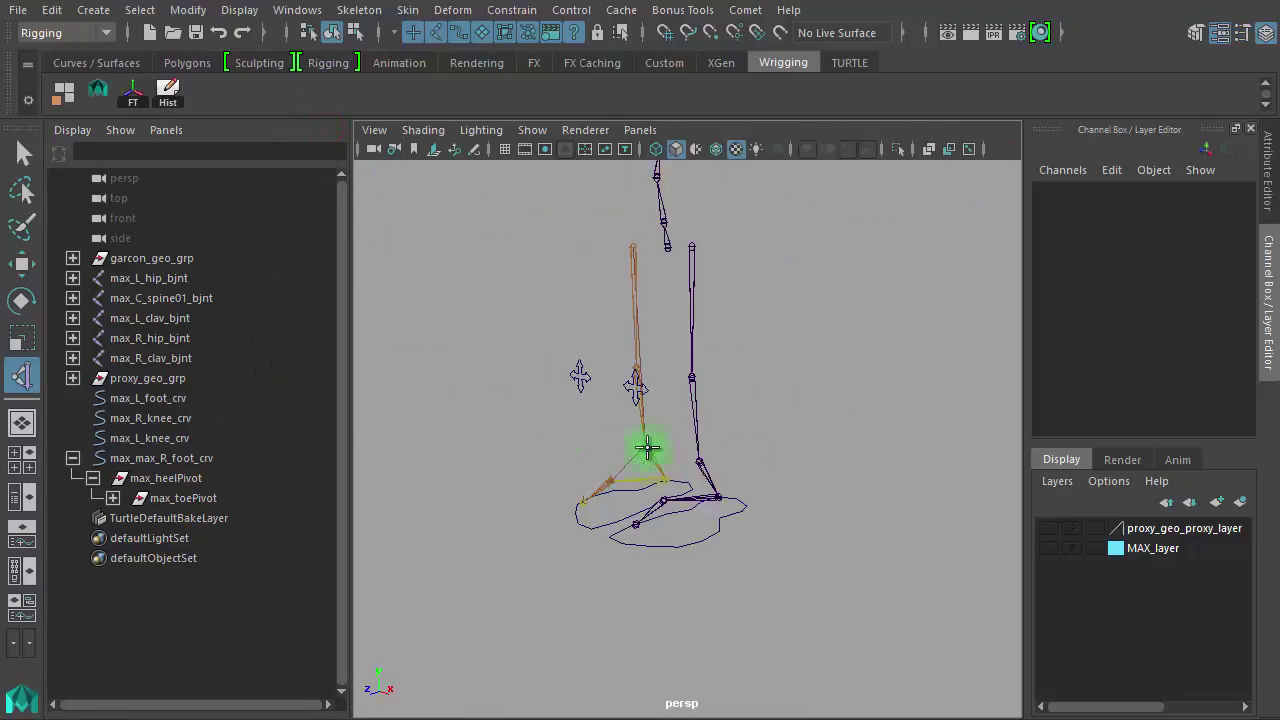
Create an IK handle from the left hip joint to the left ankle joint.
right_click_drag(627, 453, 846, 474, "alt")
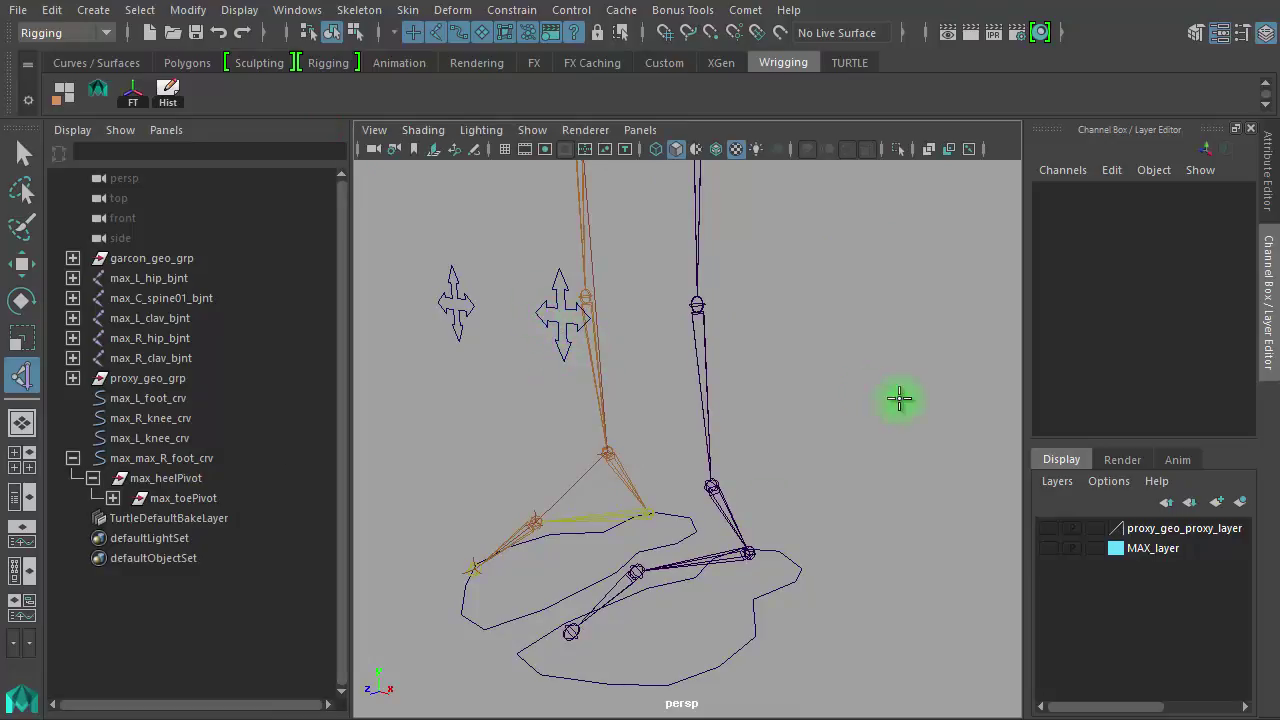
right_click_drag(897, 399, 846, 392, "alt")
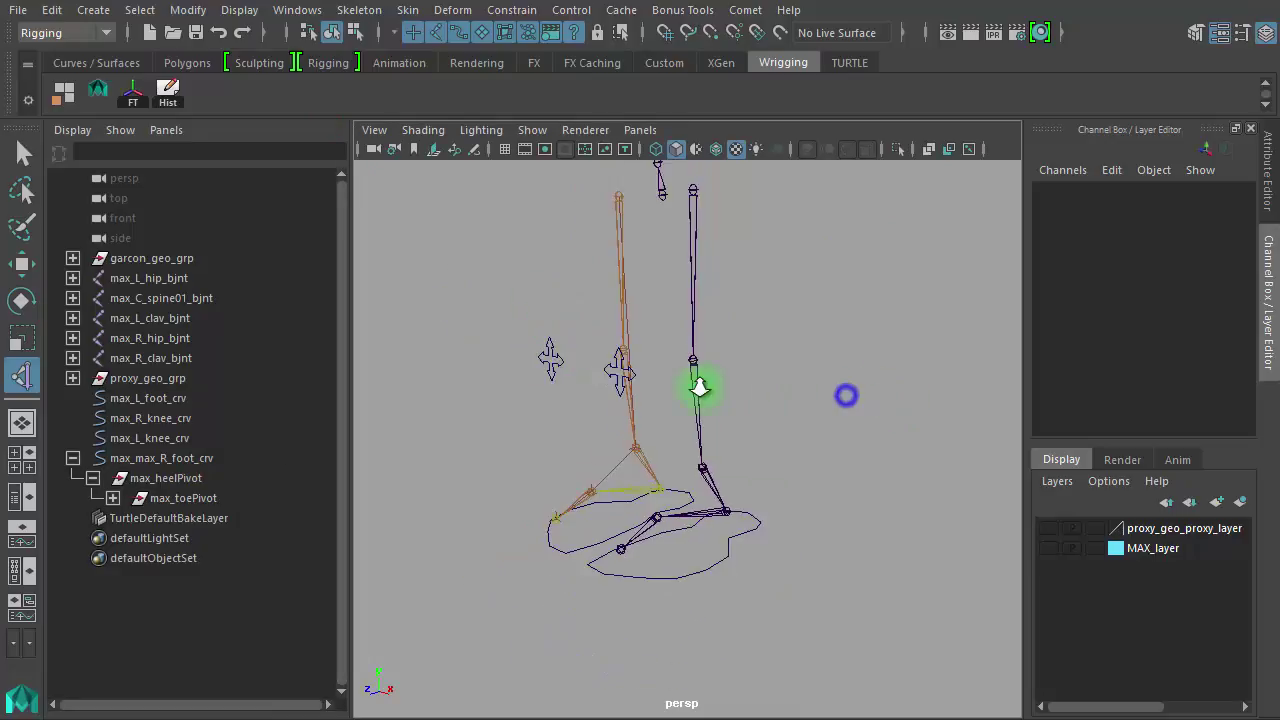
left_click(693, 190)
left_click(702, 465)
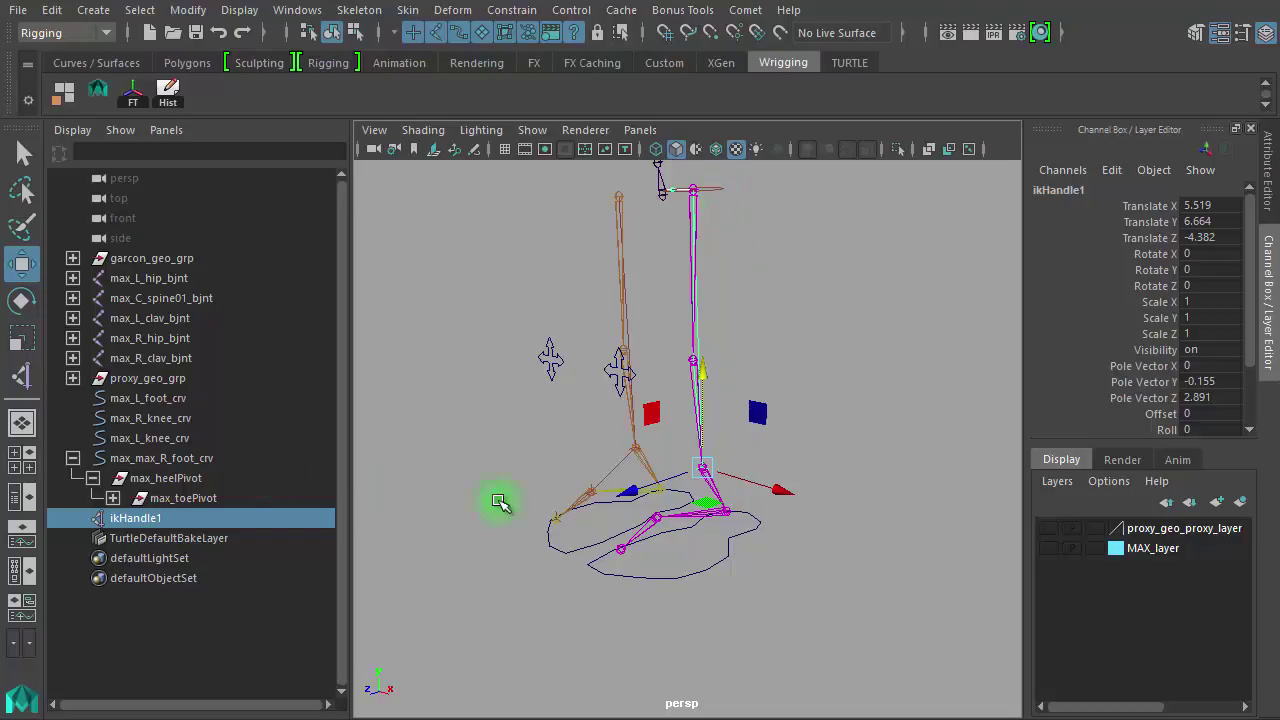
Rename the new left leg IK handle as max_L_hankle_ikh.
double_click(173, 459)
key("ctrl+c")
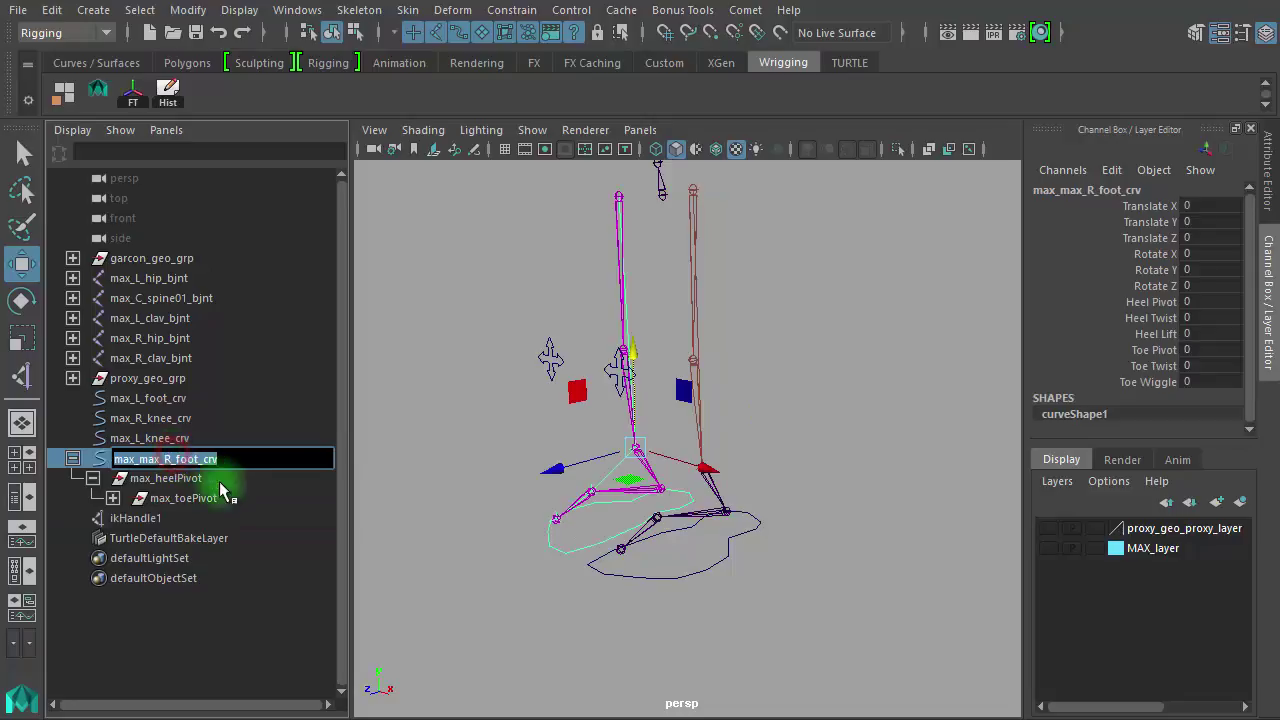
double_click(175, 518)
key("ctrl+v")
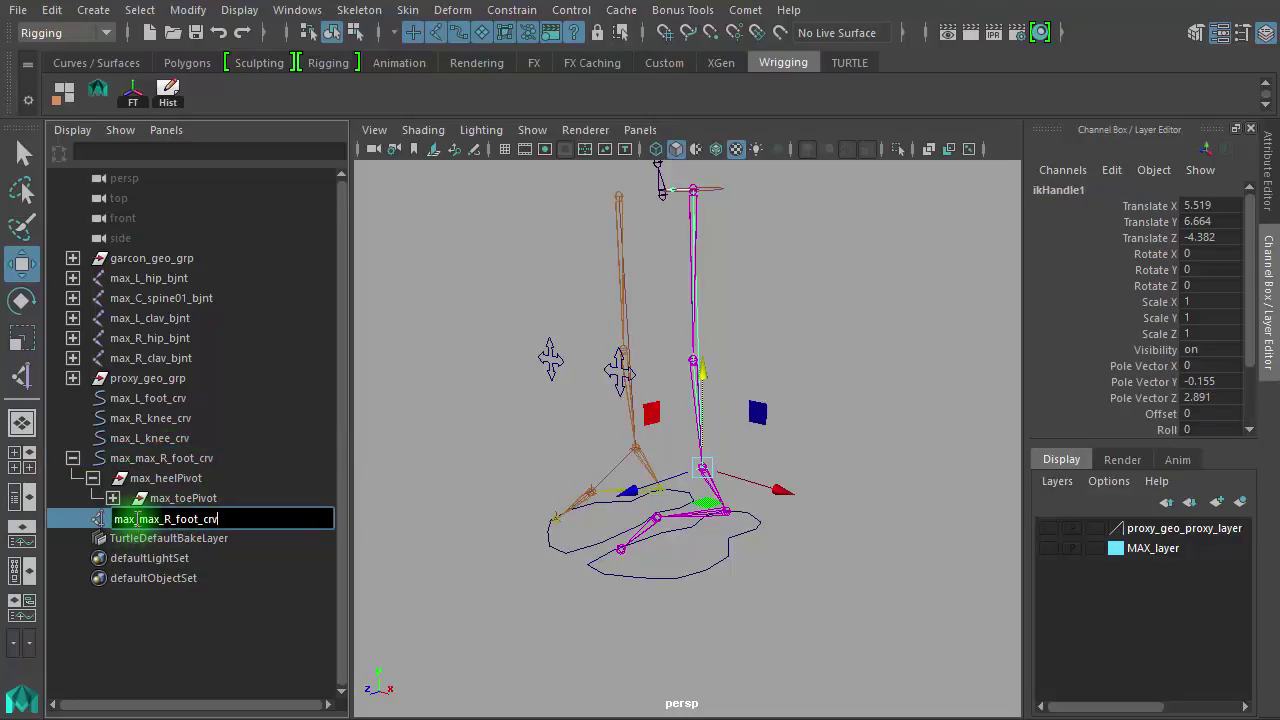
left_click(140, 519)
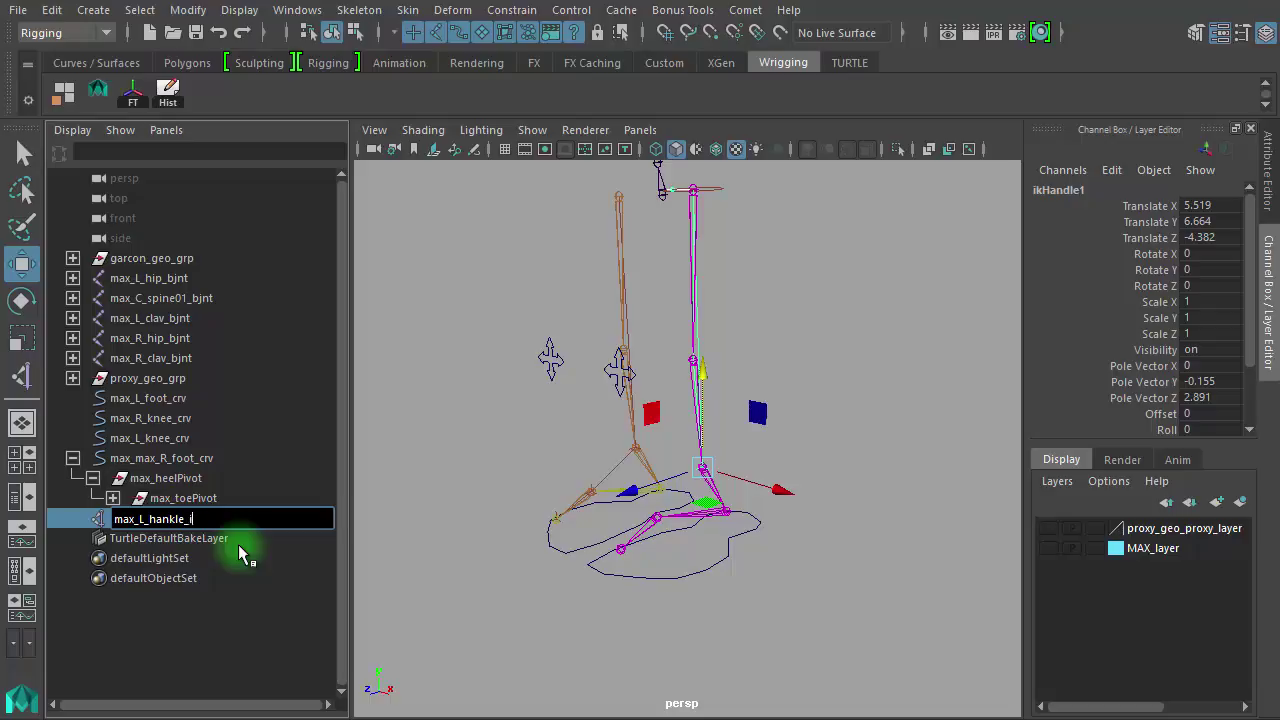
key("Return")
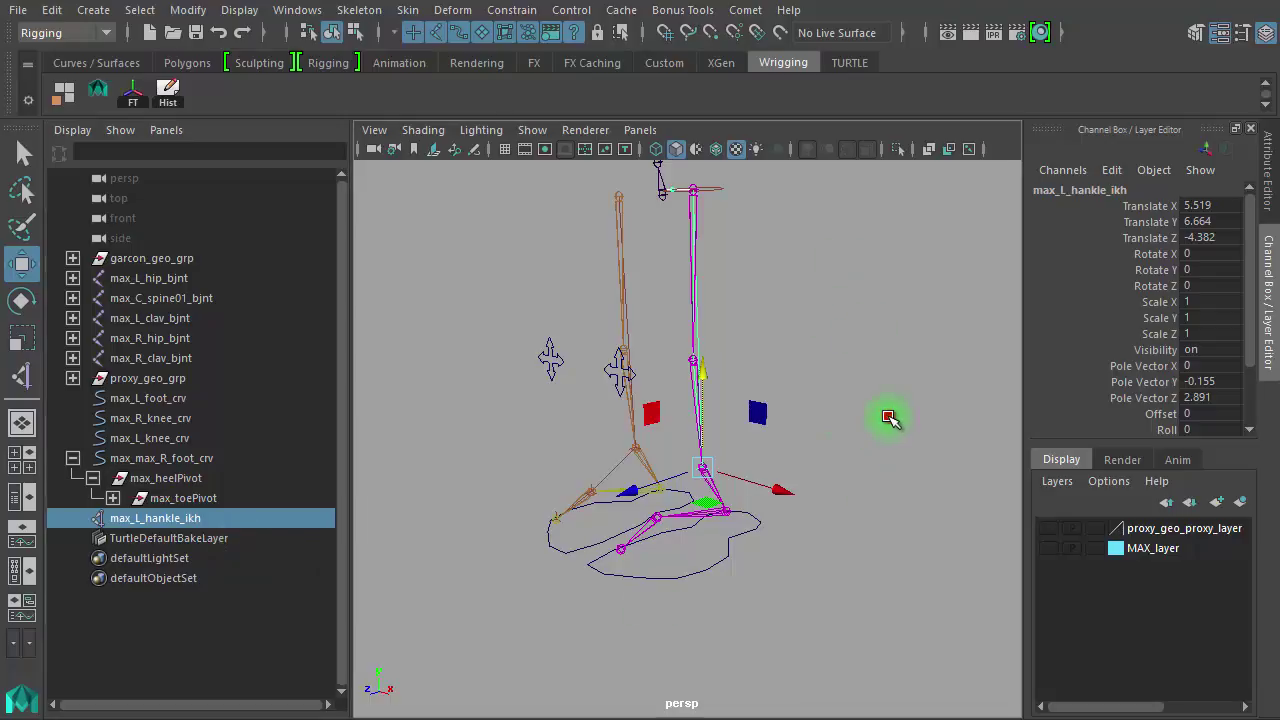
Inspect the left ankle IK handle and its leg chain from several angles.
left_click(889, 417)
left_click(728, 472)
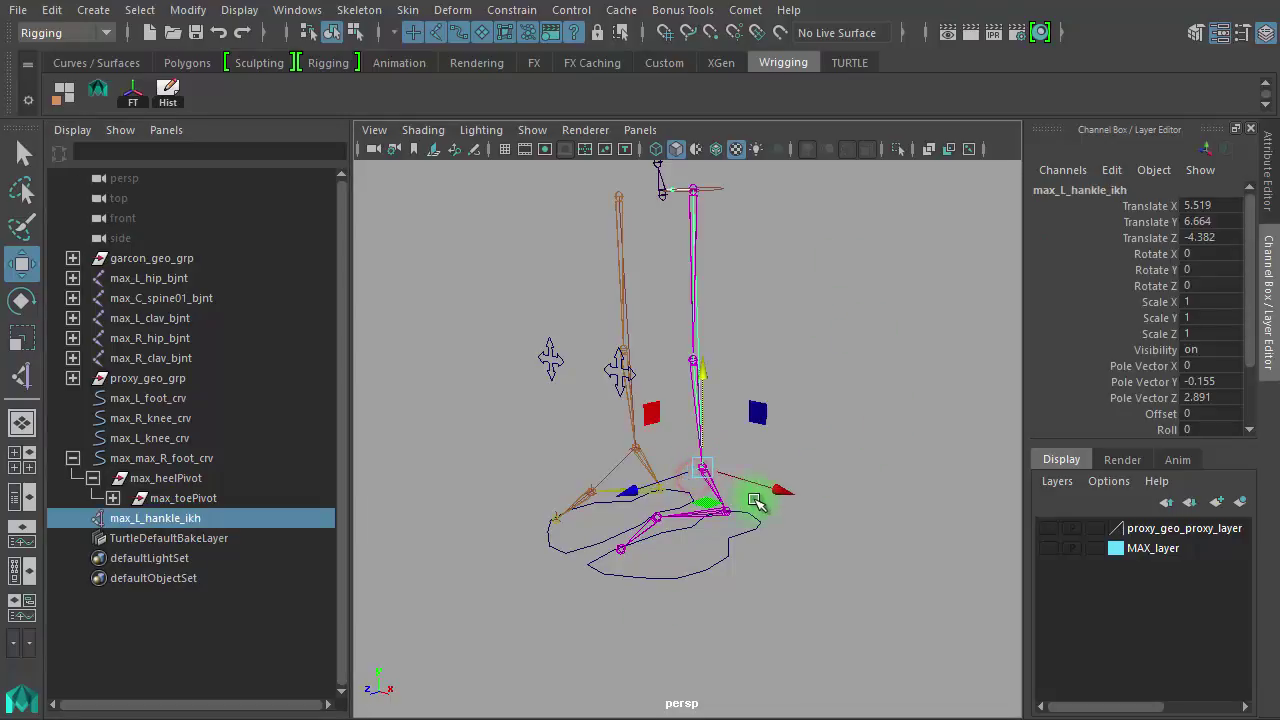
left_click_drag(660, 596, 808, 609, "alt")
left_click_drag(896, 595, 783, 597, "alt")
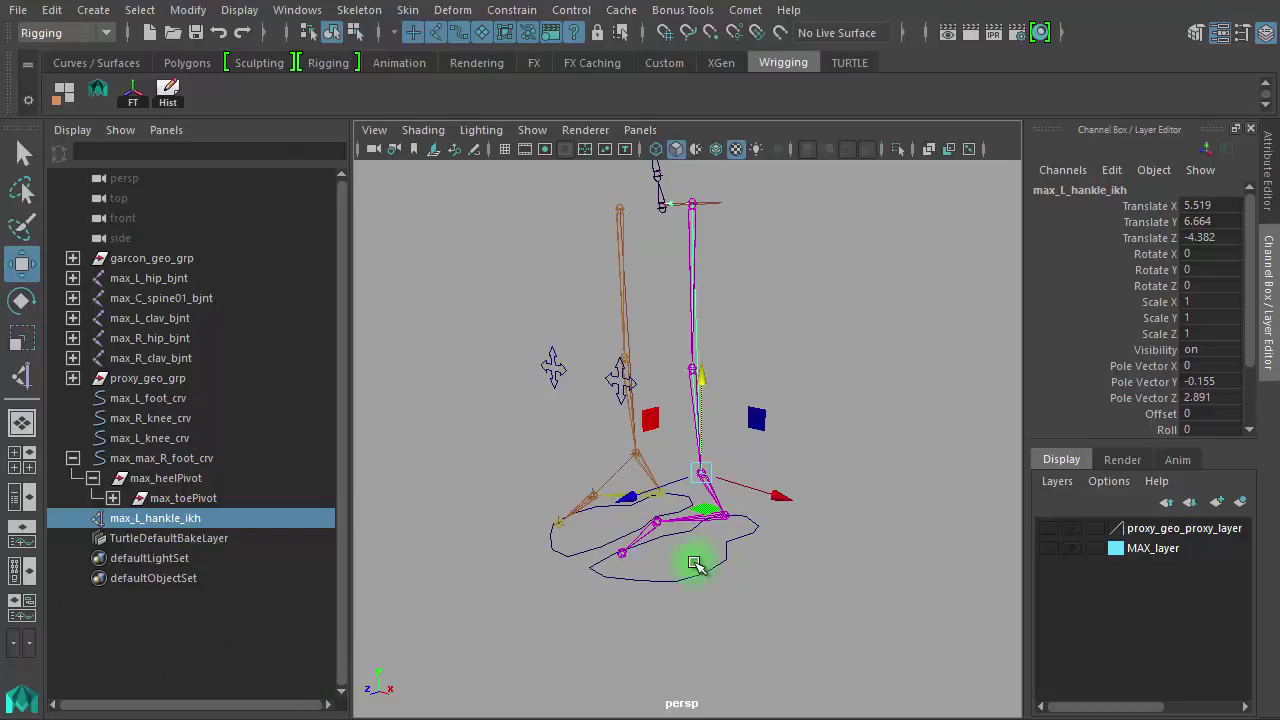
left_click_drag(720, 472, 678, 425)
scroll(692, 403, "up", 3)
left_click_drag(862, 386, 907, 386, "alt")
right_click_drag(840, 388, 917, 391, "alt")
left_click_drag(849, 391, 811, 381, "alt")
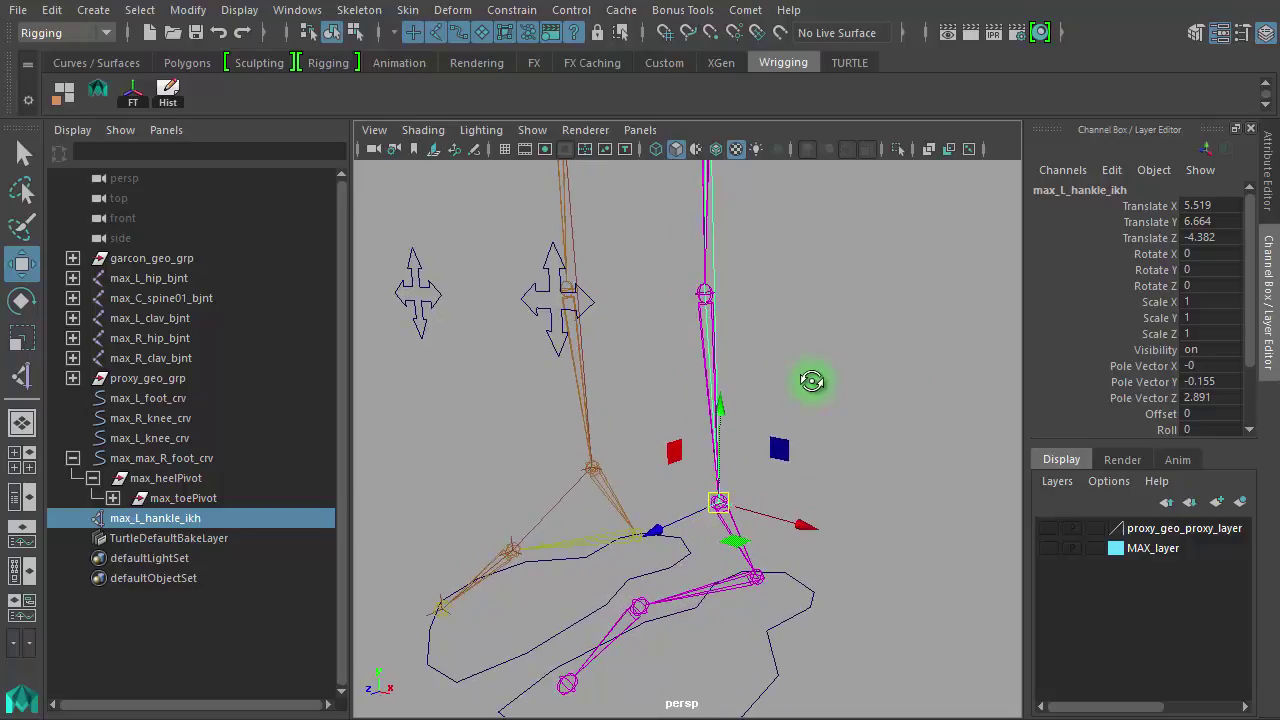
Constrain max_L_hankle_ikh to max_L_knee_crv with a Pole Vector constraint at a weight of 1.0000.
left_click(588, 302)
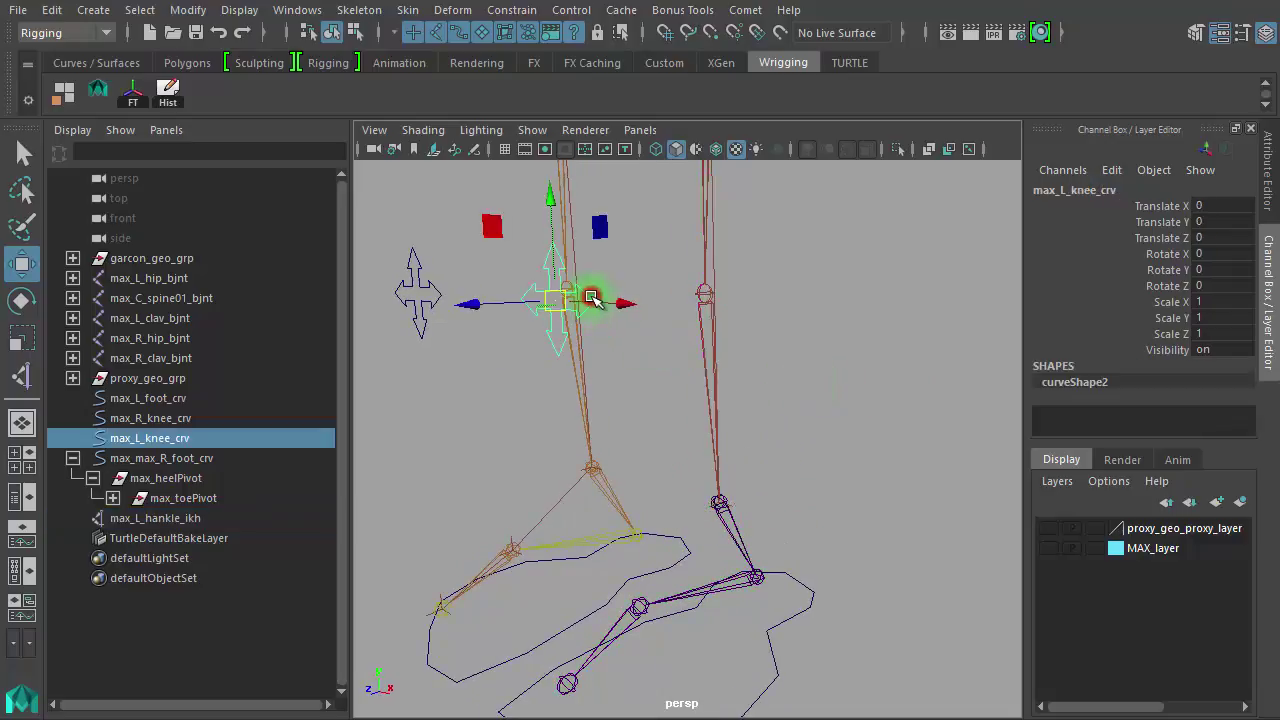
right_click_drag(855, 524, 776, 513, "alt")
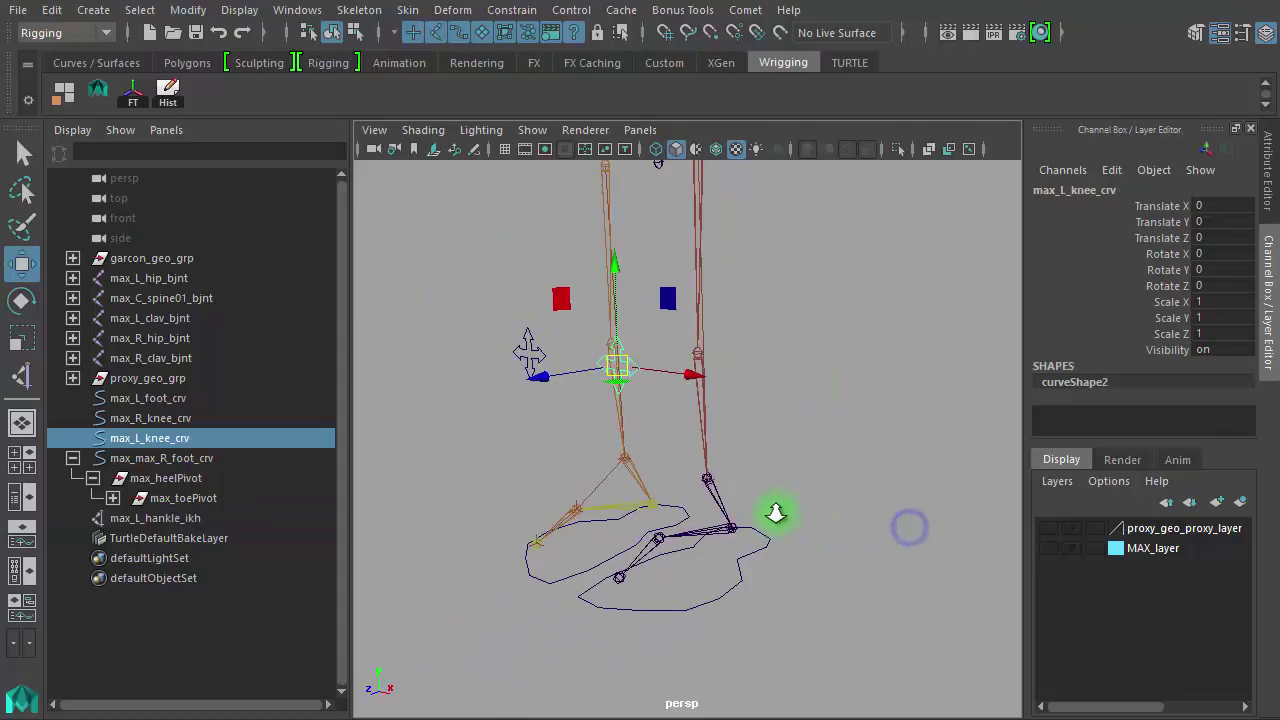
left_click(708, 476, "shift")
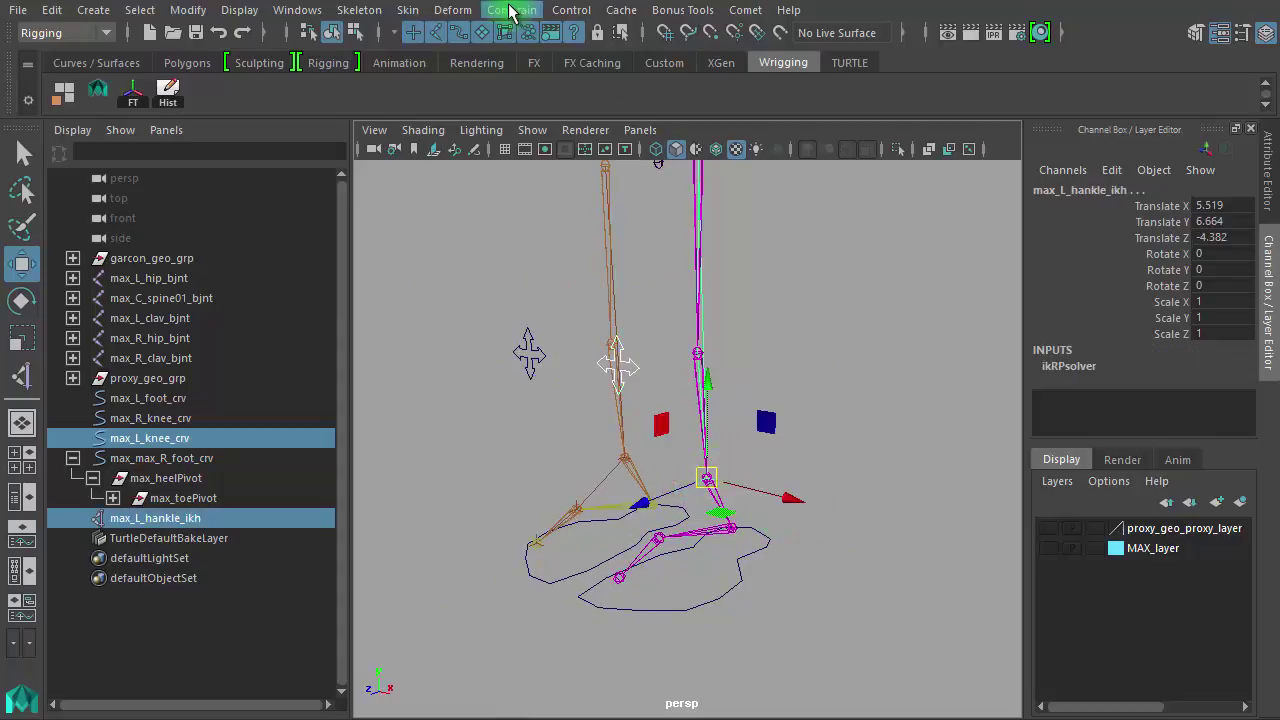
left_click(512, 11)
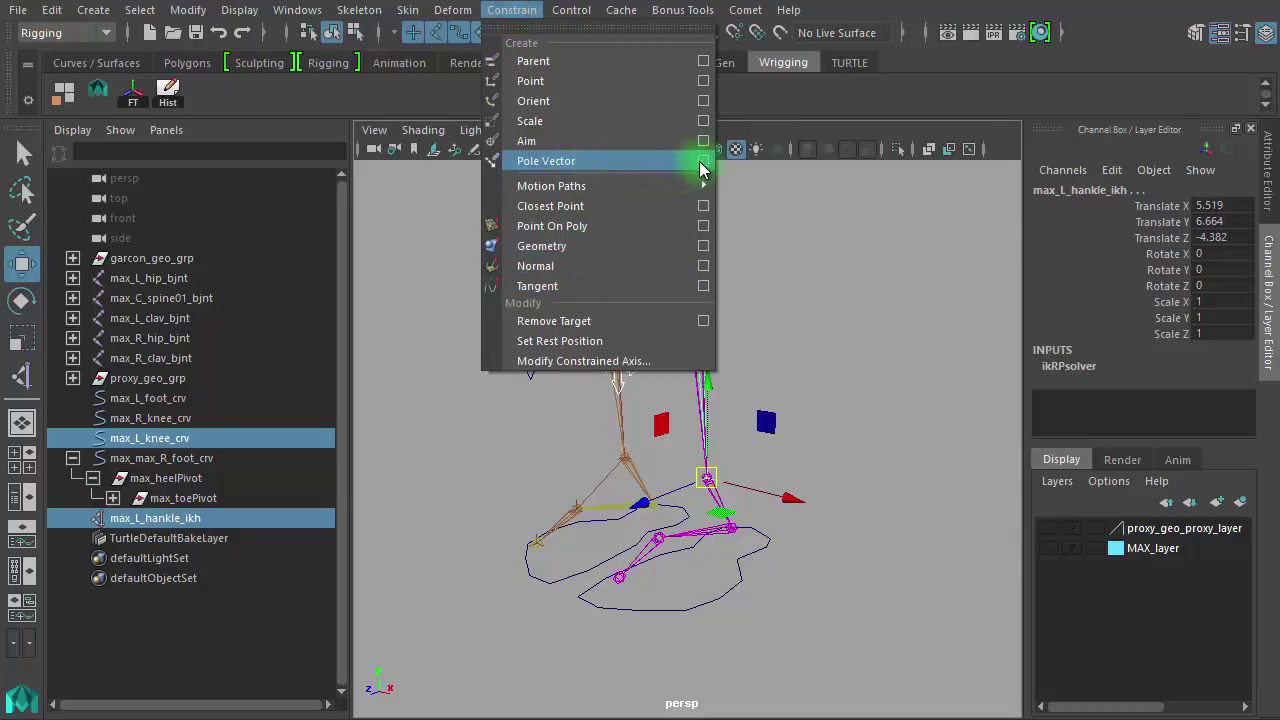
left_click(703, 168)
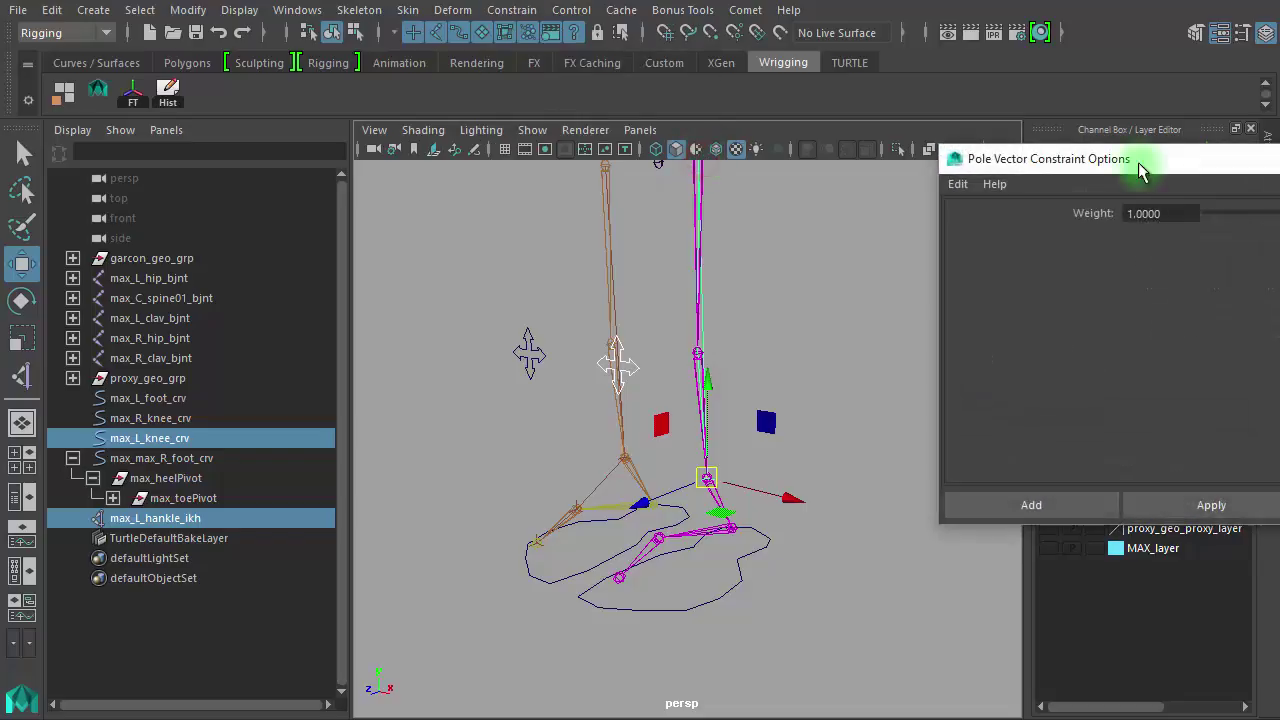
left_click_drag(1140, 155, 573, 105)
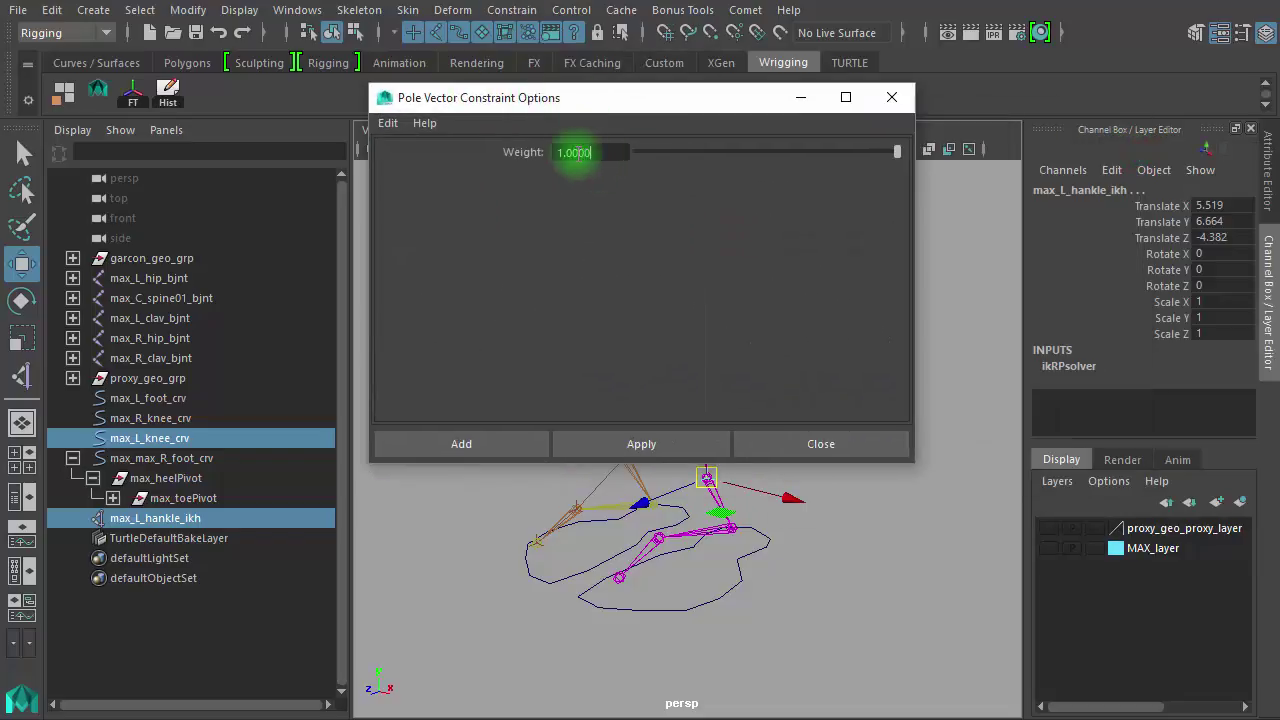
left_click(388, 123)
left_click(400, 162)
left_click(471, 449)
left_click(806, 400)
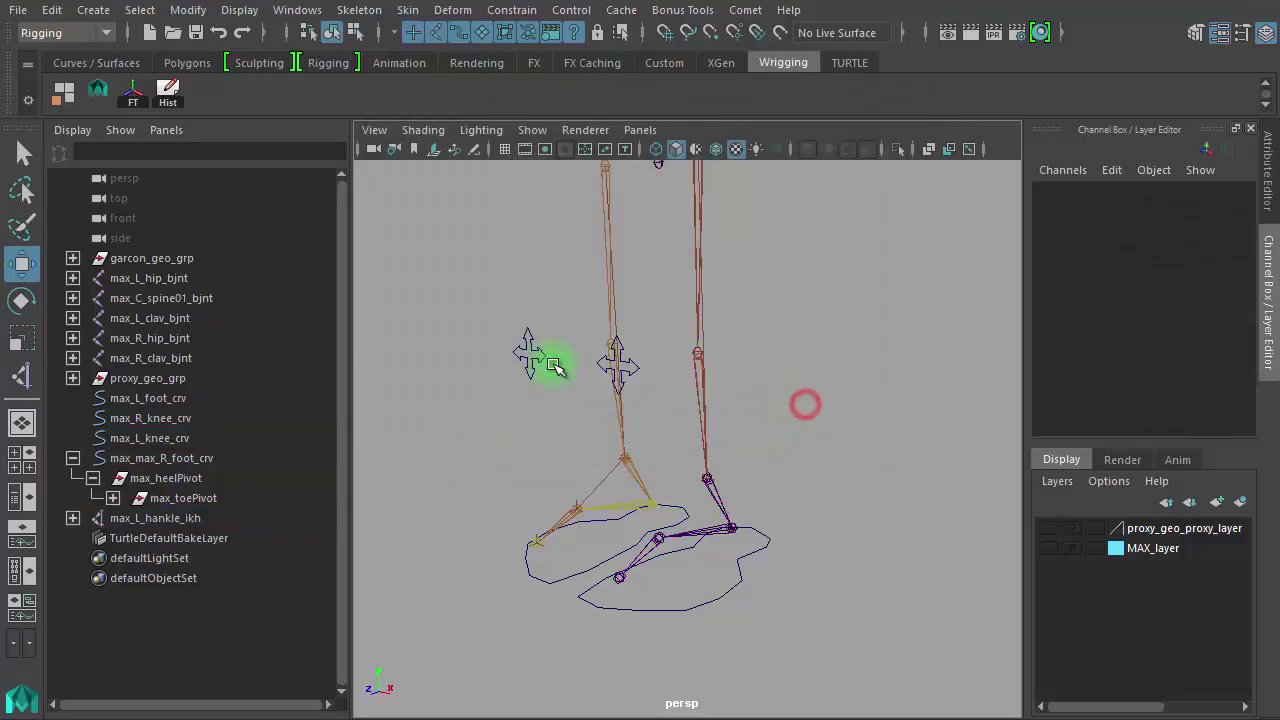
Test the pole vector by moving the left knee control, and undo the move.
left_click(620, 366)
left_click_drag(620, 366, 666, 394)
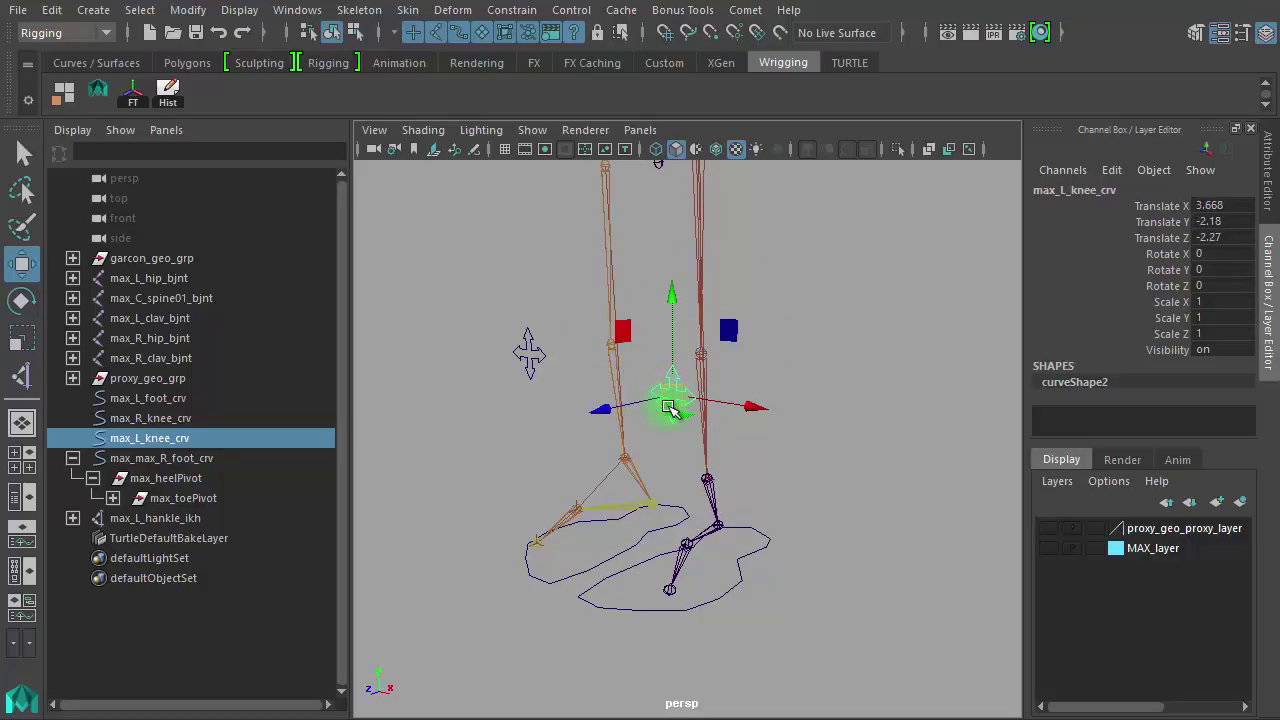
key("ctrl+z")
Test the left leg's bend by raising the ankle IK handle and moving the knee control, and undo both moves.
left_click_drag(680, 483, 734, 369)
left_click(622, 361)
left_click_drag(616, 364, 620, 391)
key("ctrl+z")
key("ctrl+z")
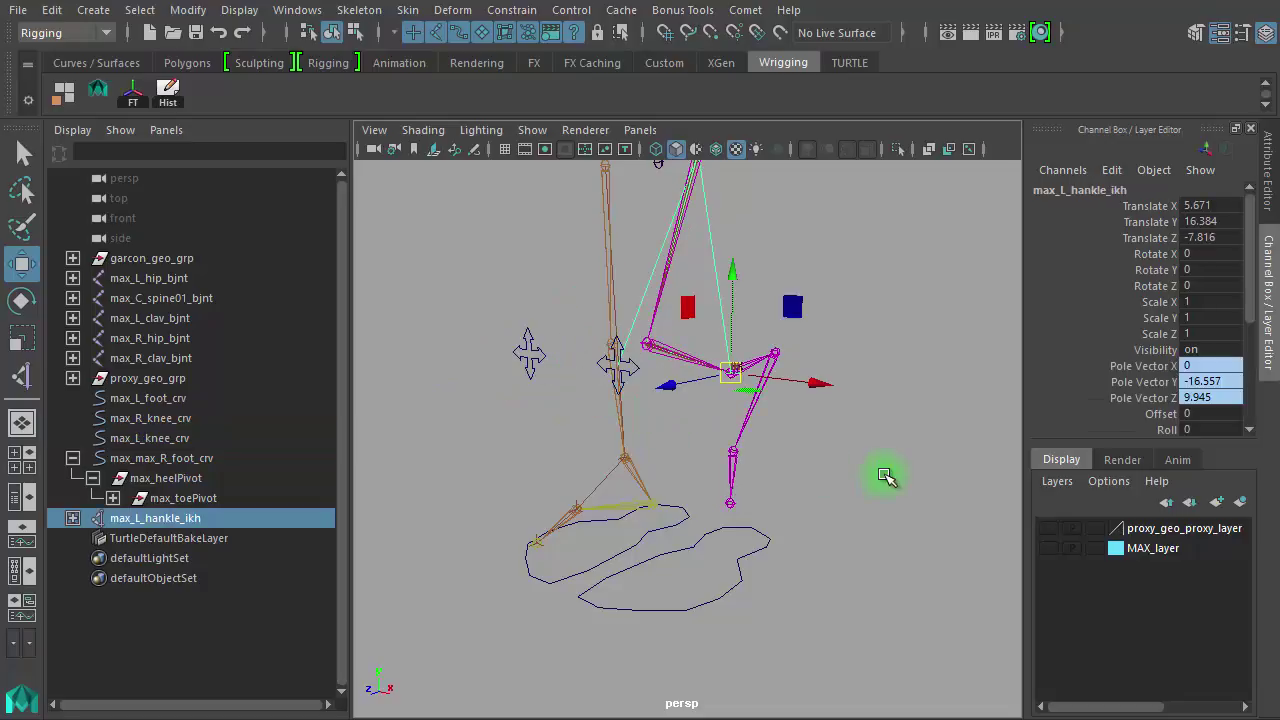
key("ctrl+z")
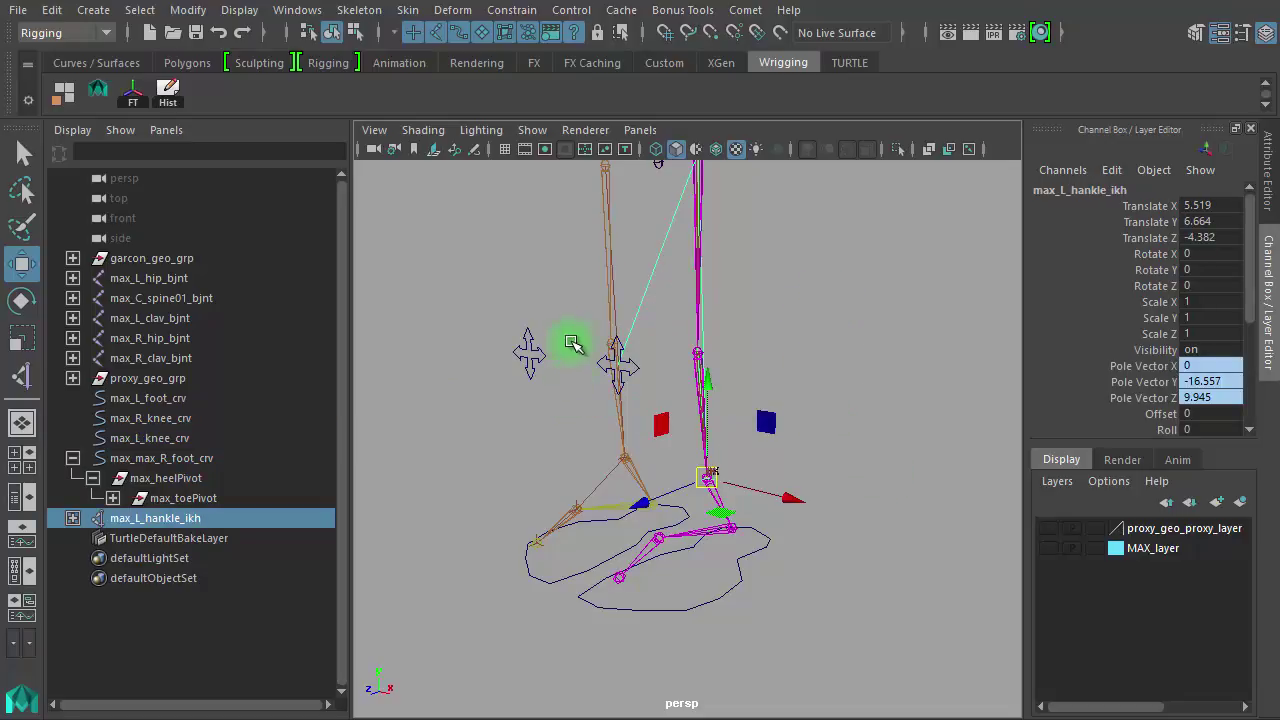
Test the right knee control max_R_knee_crv by moving it across the leg, and undo the test.
left_click(540, 350)
left_click_drag(532, 356, 660, 359)
key("e")
key("r")
key("ctrl+z")
key("ctrl+z")
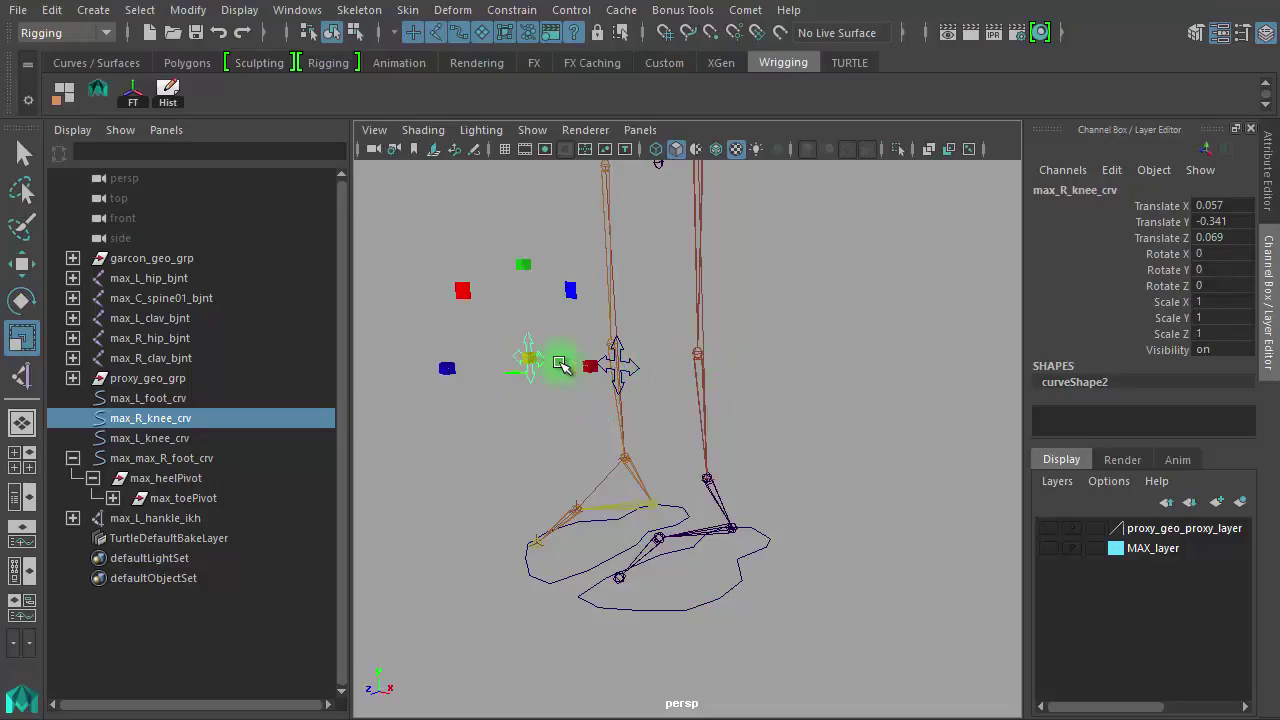
Set Translate X, Y and Z of the right knee control max_R_knee_crv to 0.
left_click_drag(1207, 204, 1207, 238)
type("0")
key("Return")
Lock and hide the Rotate and Scale channels of both knee controls, max_R_knee_crv and max_L_knee_crv, and deselect them.
left_click_drag(693, 390, 851, 400, "alt")
left_click(471, 408)
left_click_drag(498, 406, 572, 318)
left_click_drag(586, 366, 922, 386, "alt")
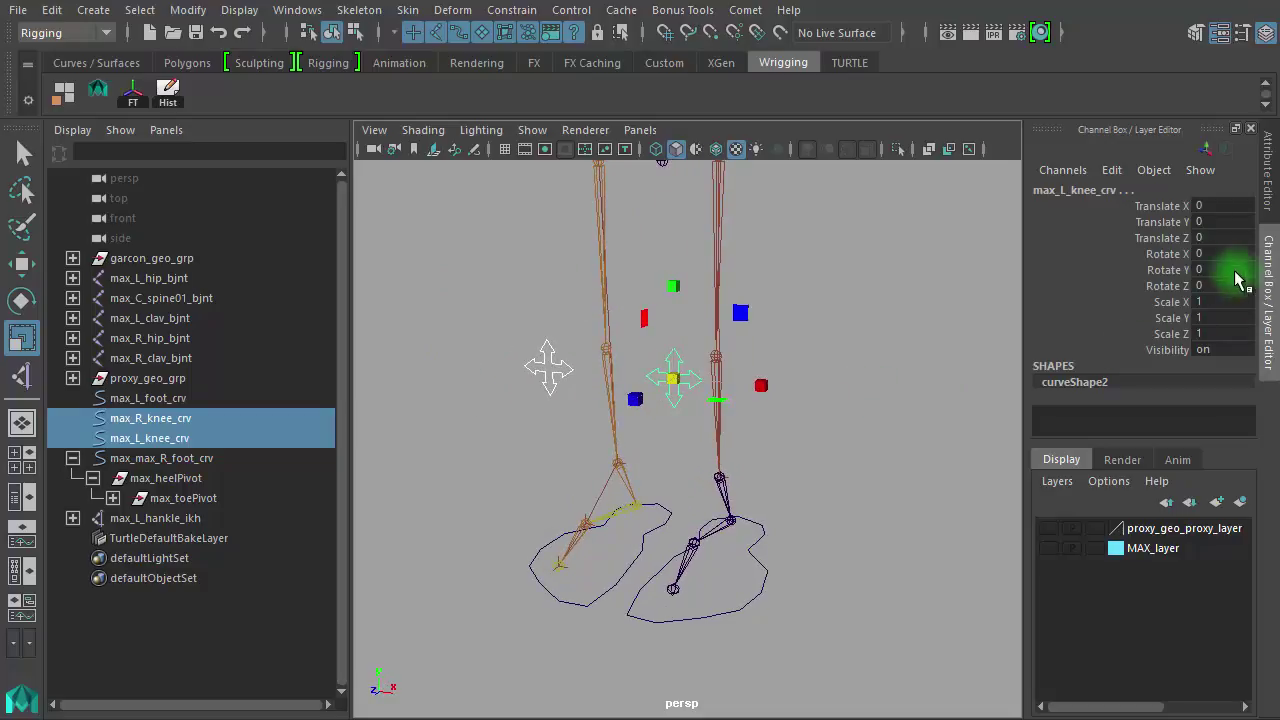
left_click_drag(1160, 254, 1165, 337)
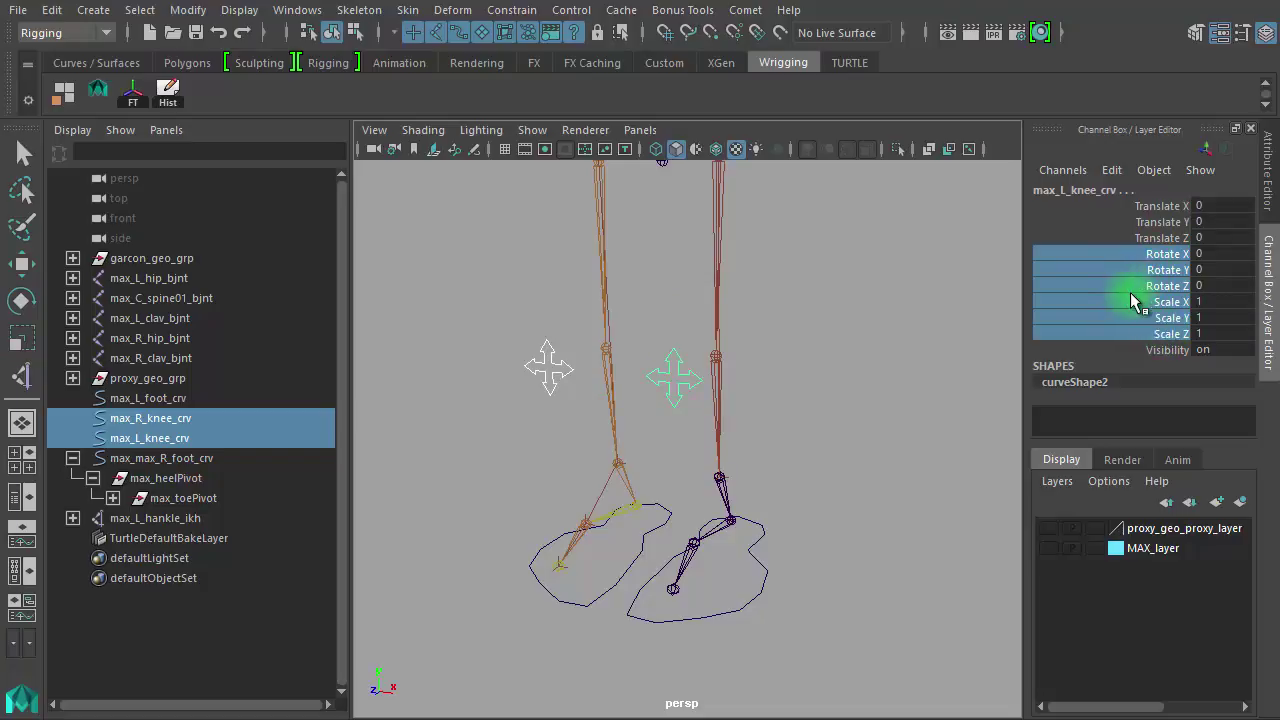
right_click(1055, 258)
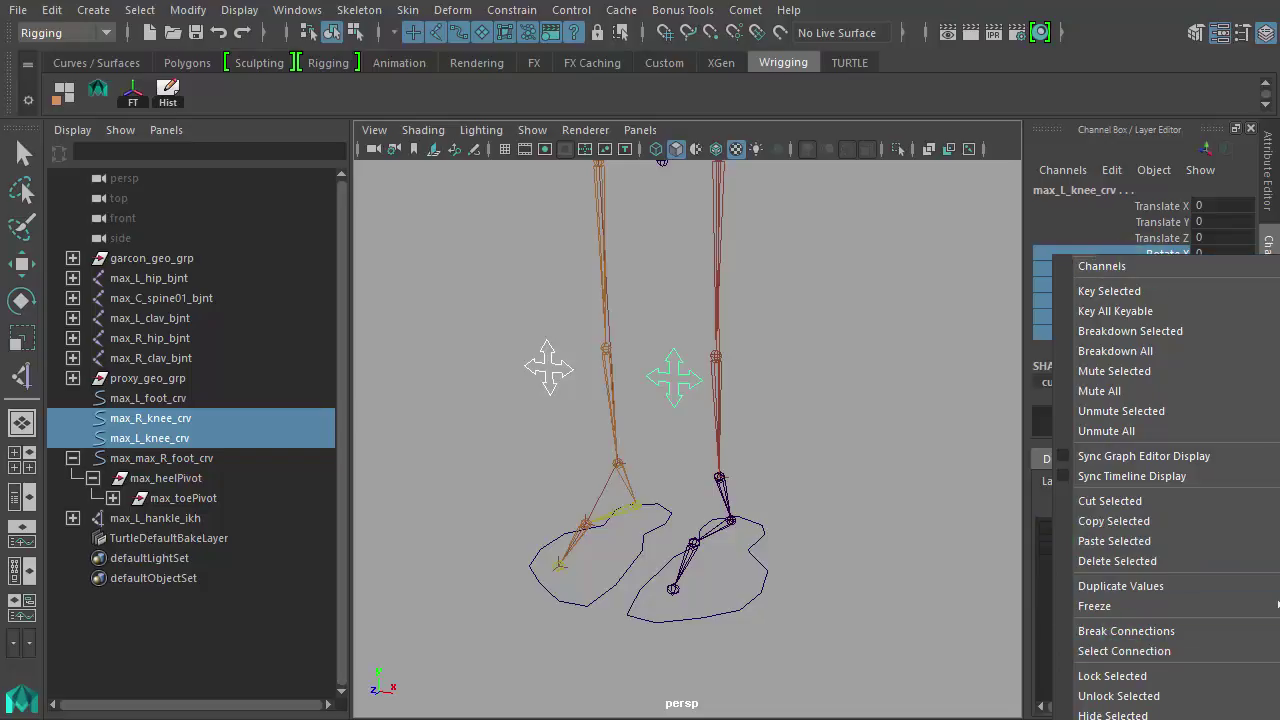
left_click(1136, 719)
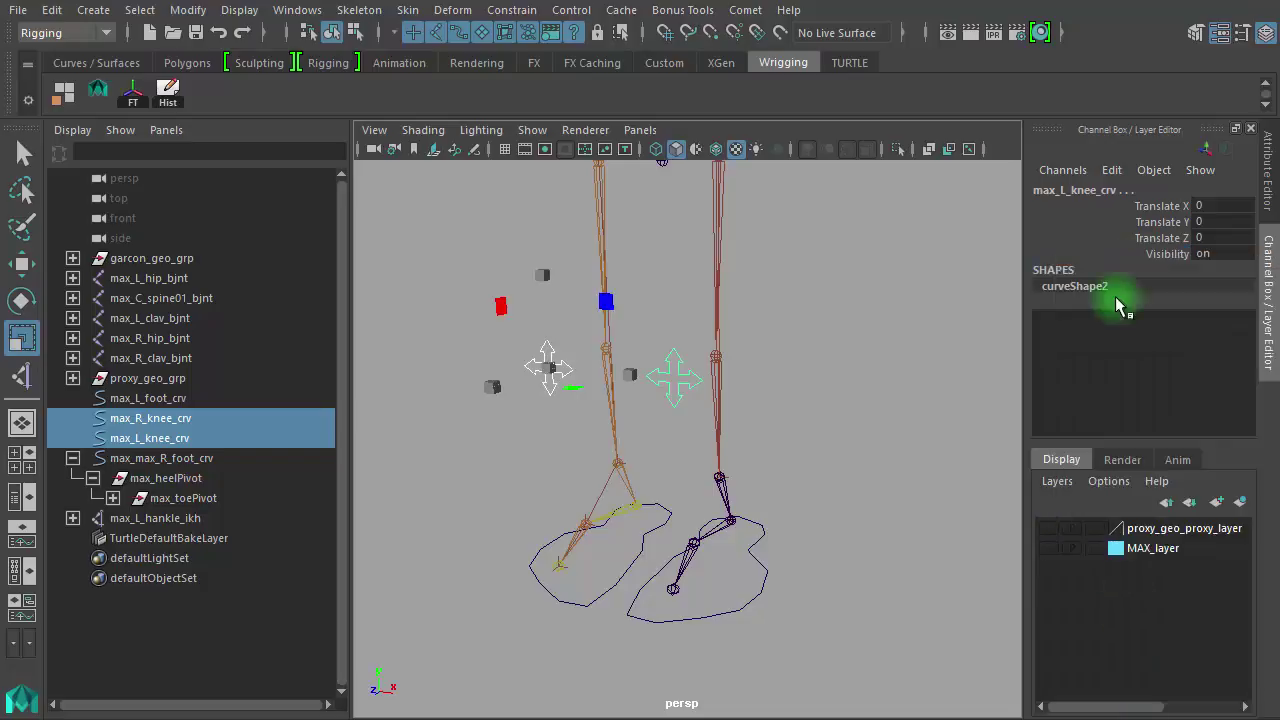
left_click(1104, 200)
right_click(1104, 200)
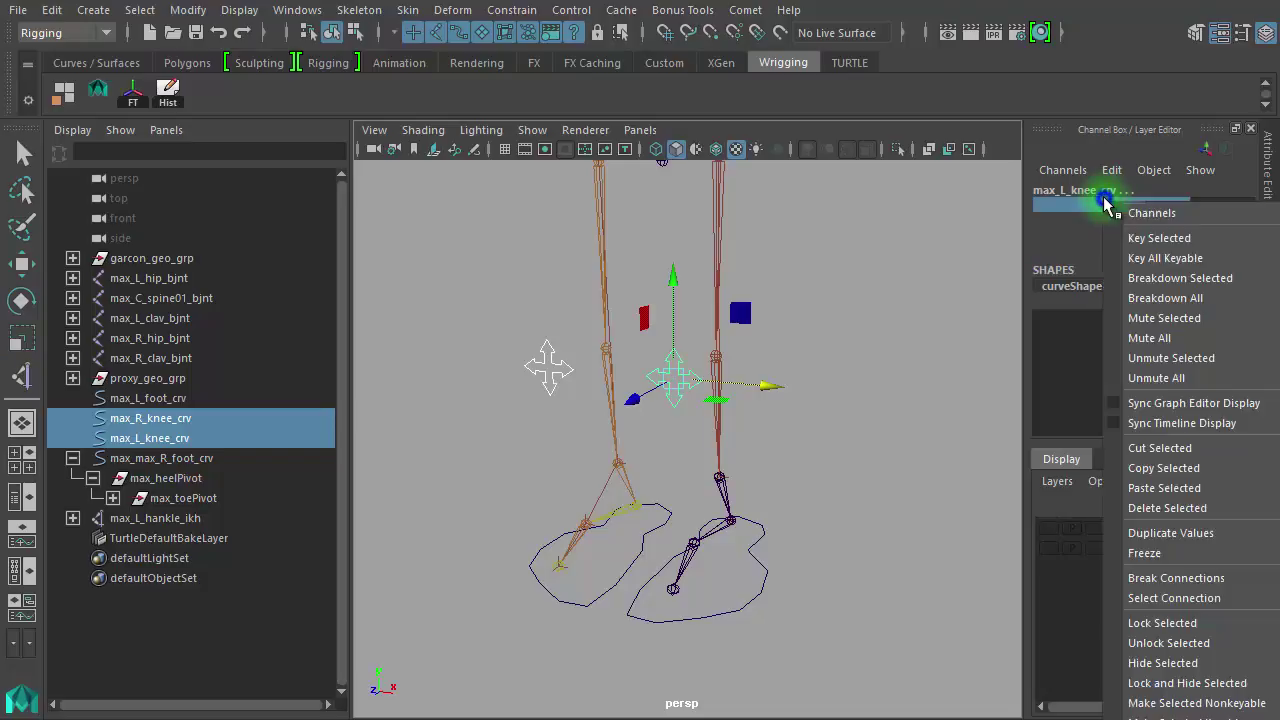
left_click(1175, 683)
left_click(903, 517)
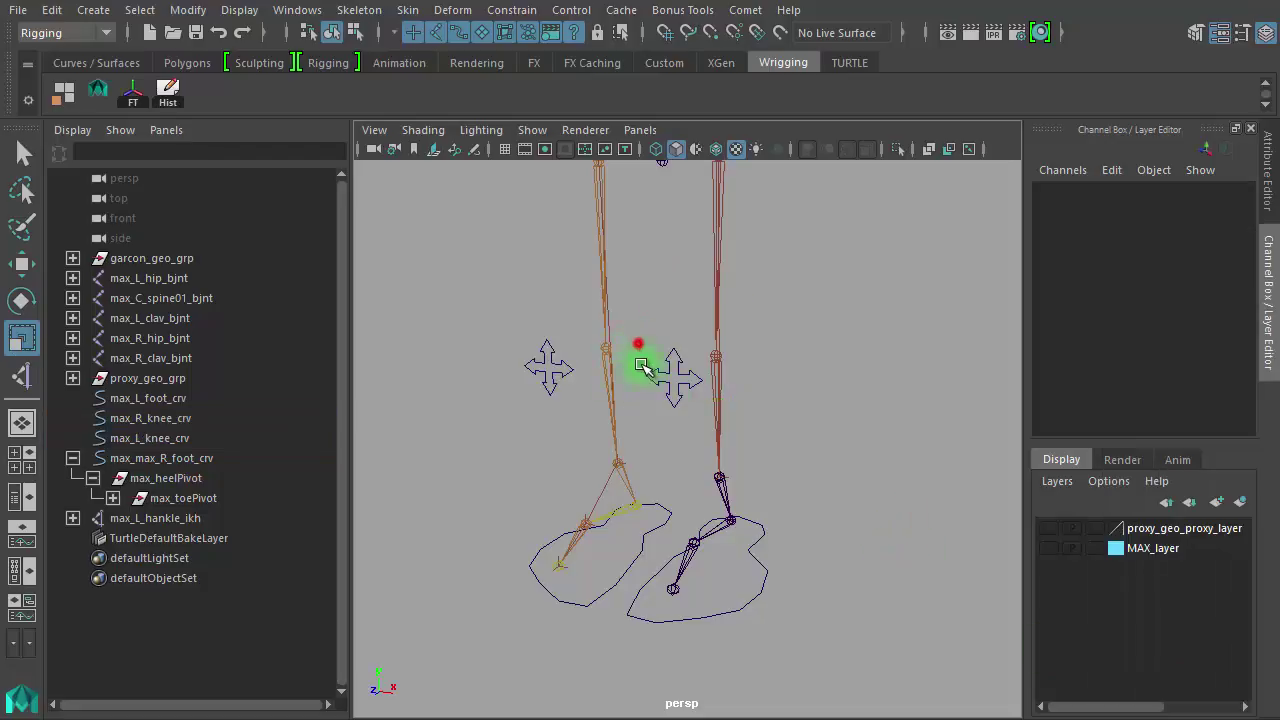
Start the IK Handle tool and reset its settings, with Single-Chain Solver as the current solver.
left_click_drag(794, 394, 680, 457, "alt")
left_click_drag(812, 416, 803, 434, "alt")
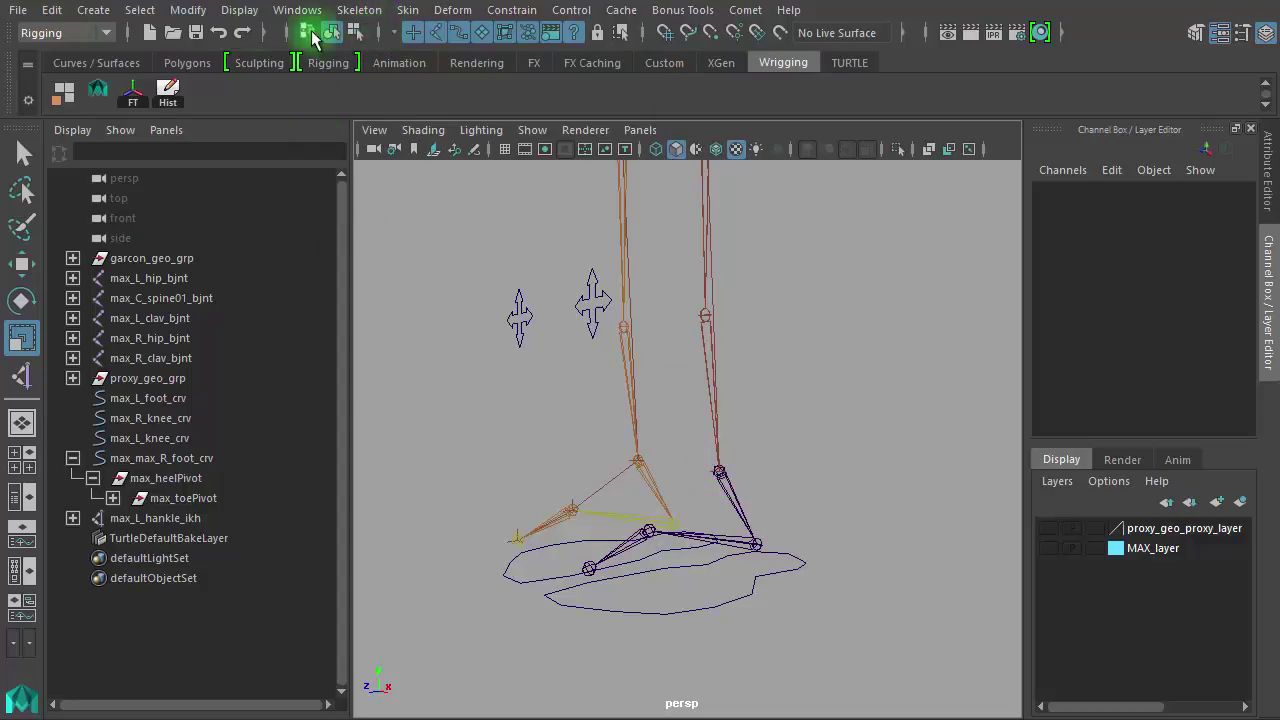
left_click(376, 12)
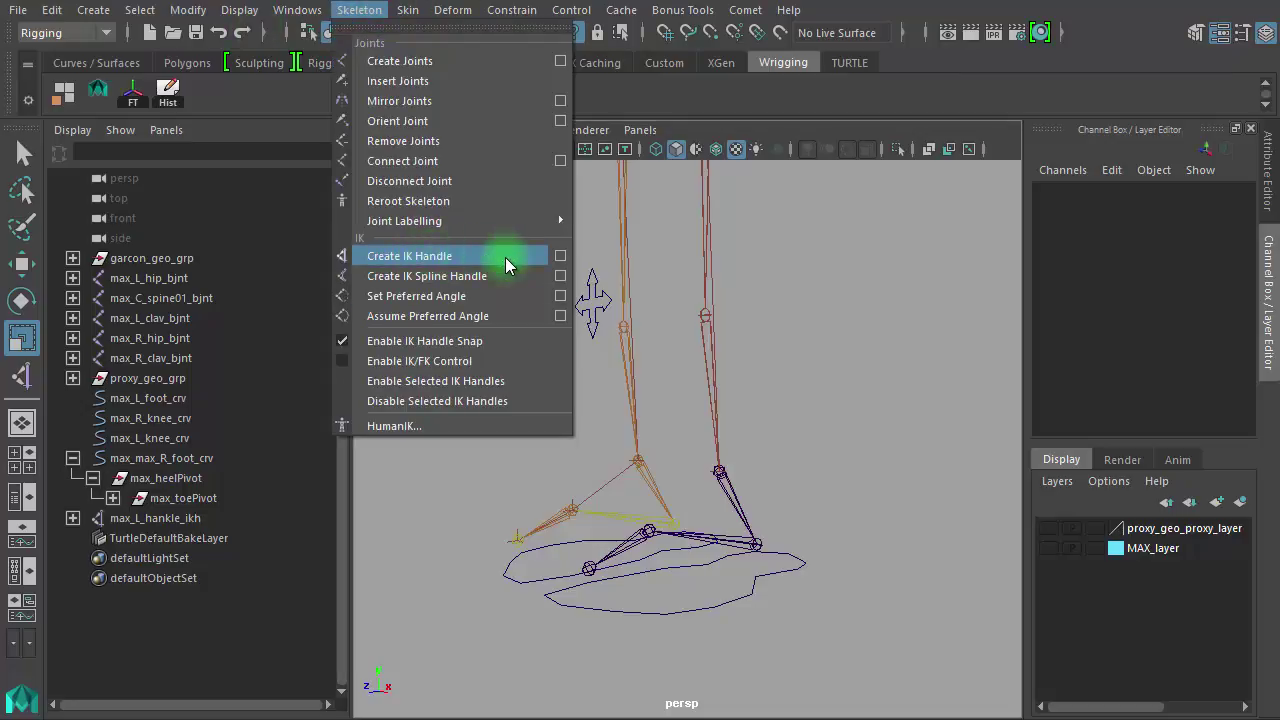
left_click(560, 256)
left_click(255, 150)
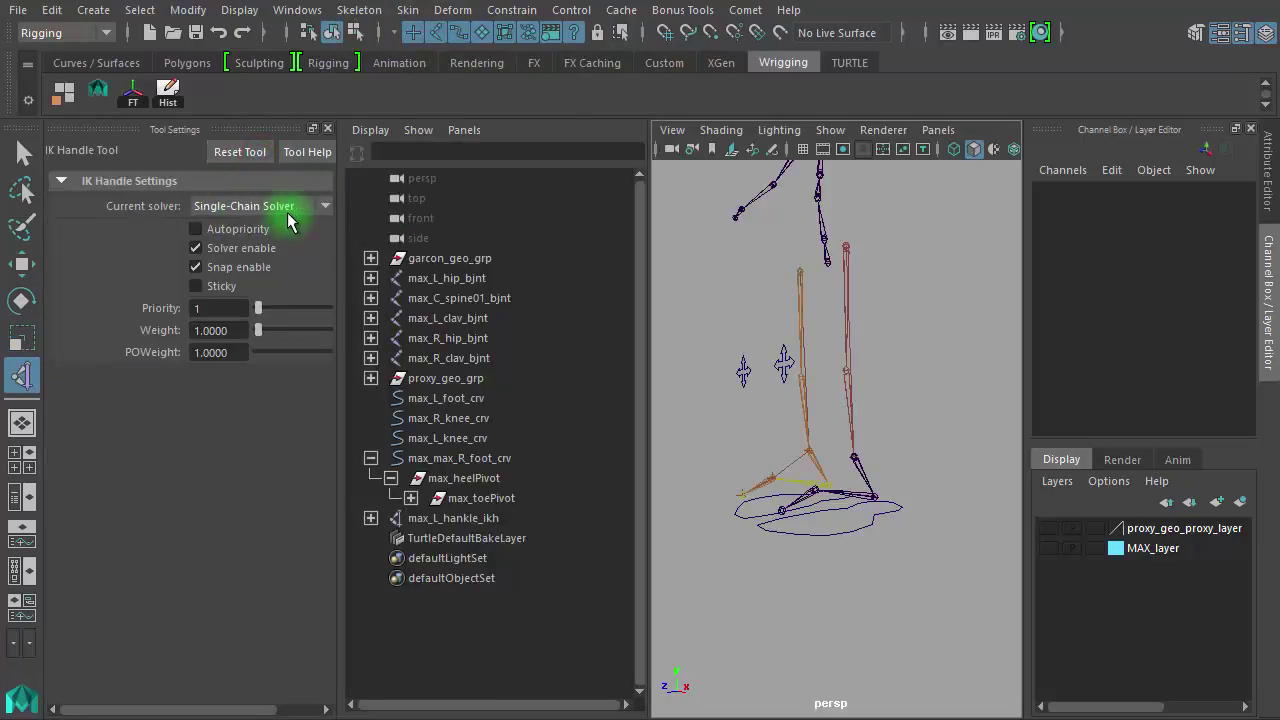
right_click_drag(698, 491, 780, 497, "alt")
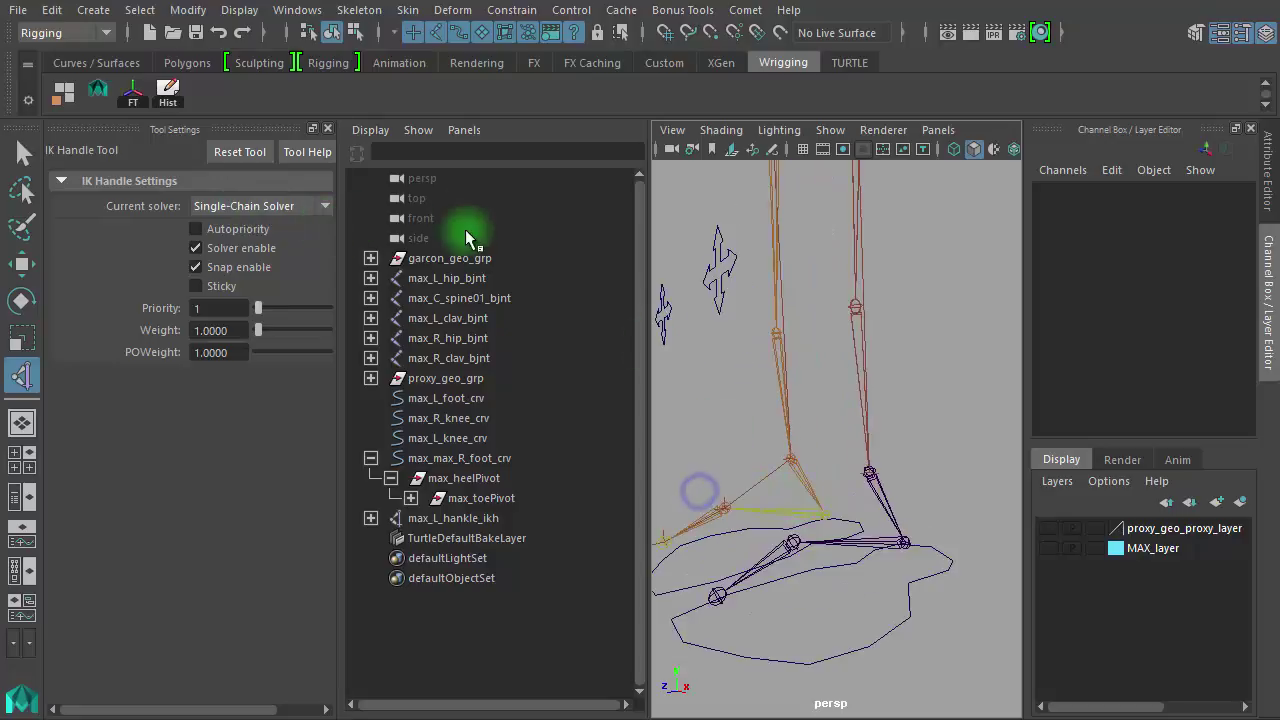
left_click(327, 129)
Create a single-chain IK handle from the left ankle joint to the ball joint.
left_click_drag(566, 412, 617, 374, "alt")
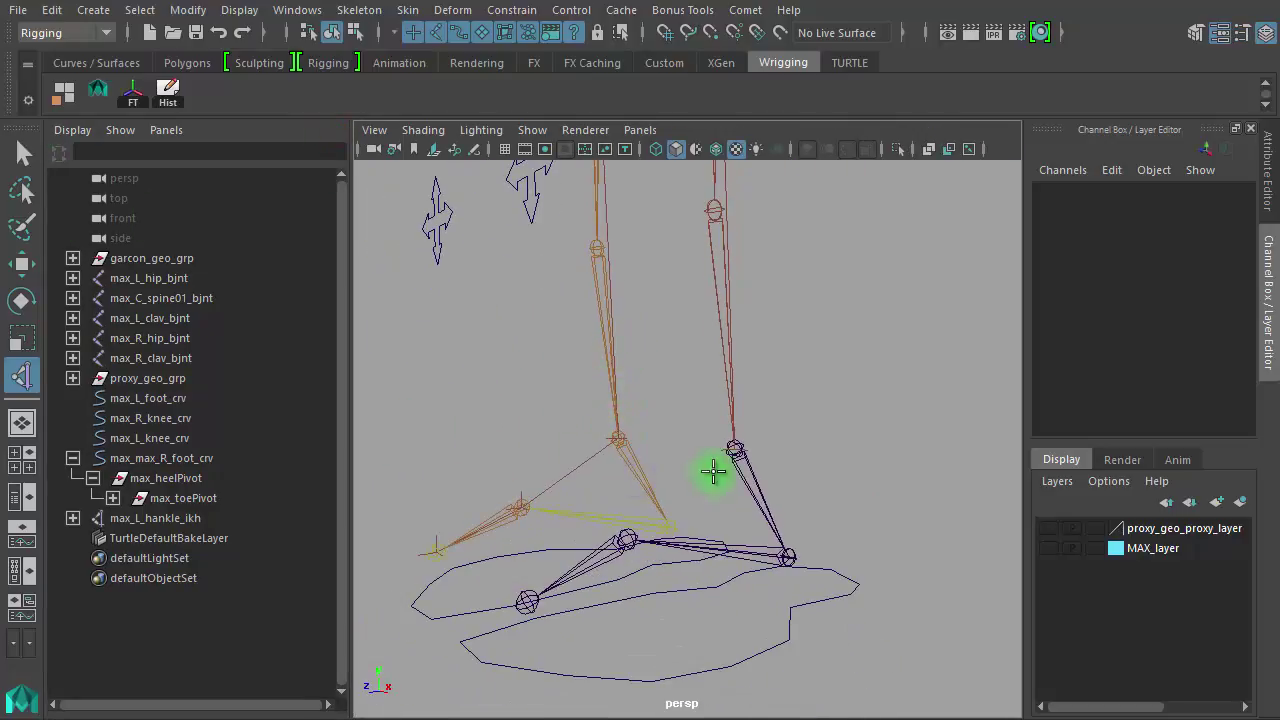
left_click(733, 449)
left_click(628, 541)
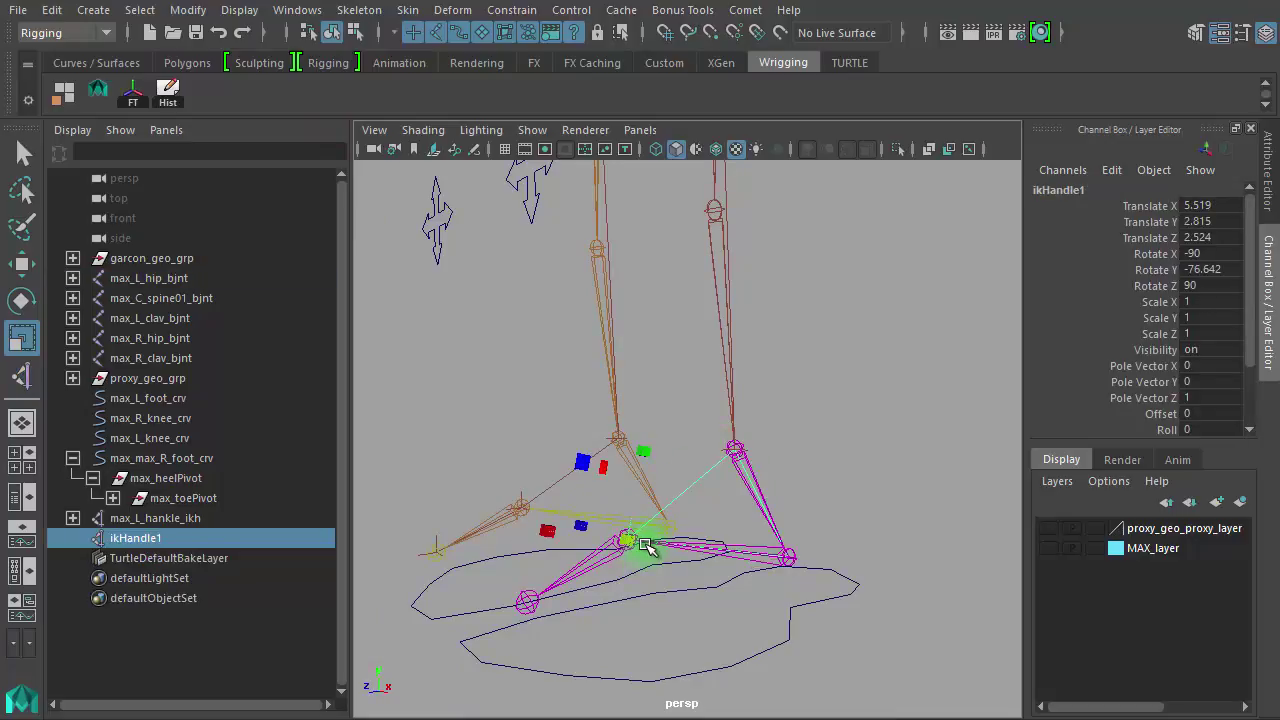
Create a second single-chain IK handle from the left ball joint max_L_ball_bjnt to the toe joint.
key("y")
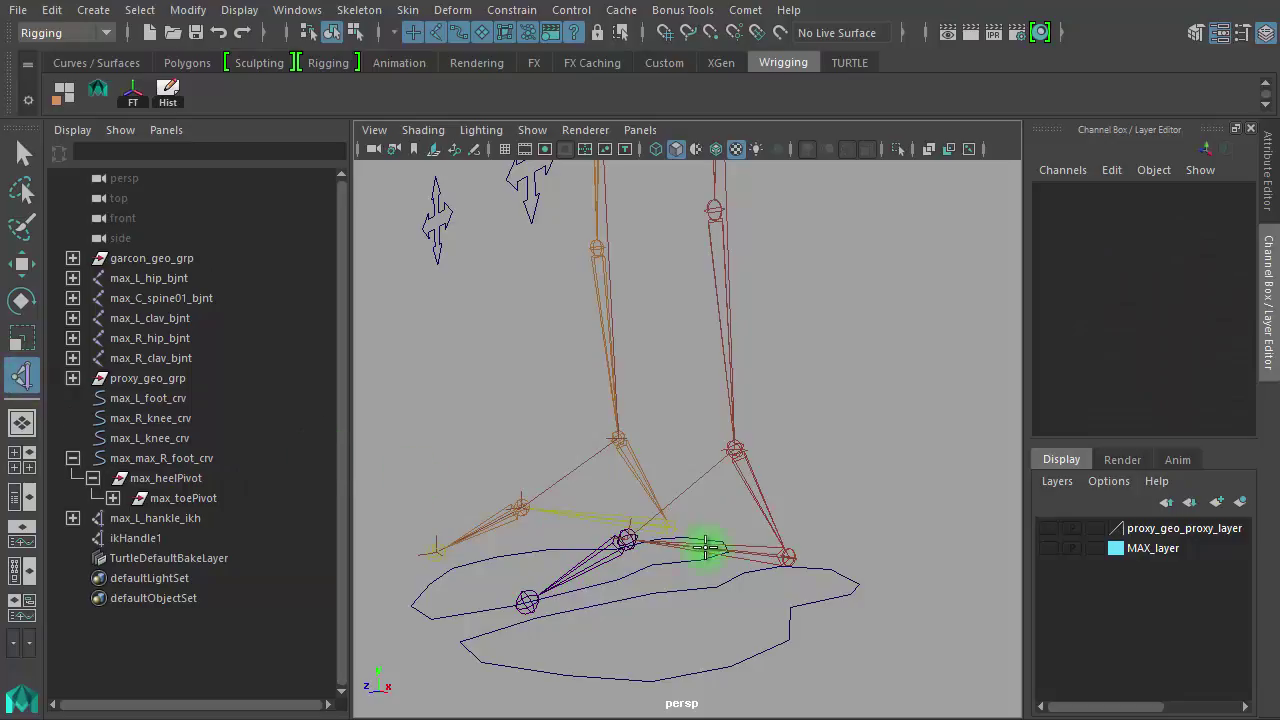
left_click(625, 538)
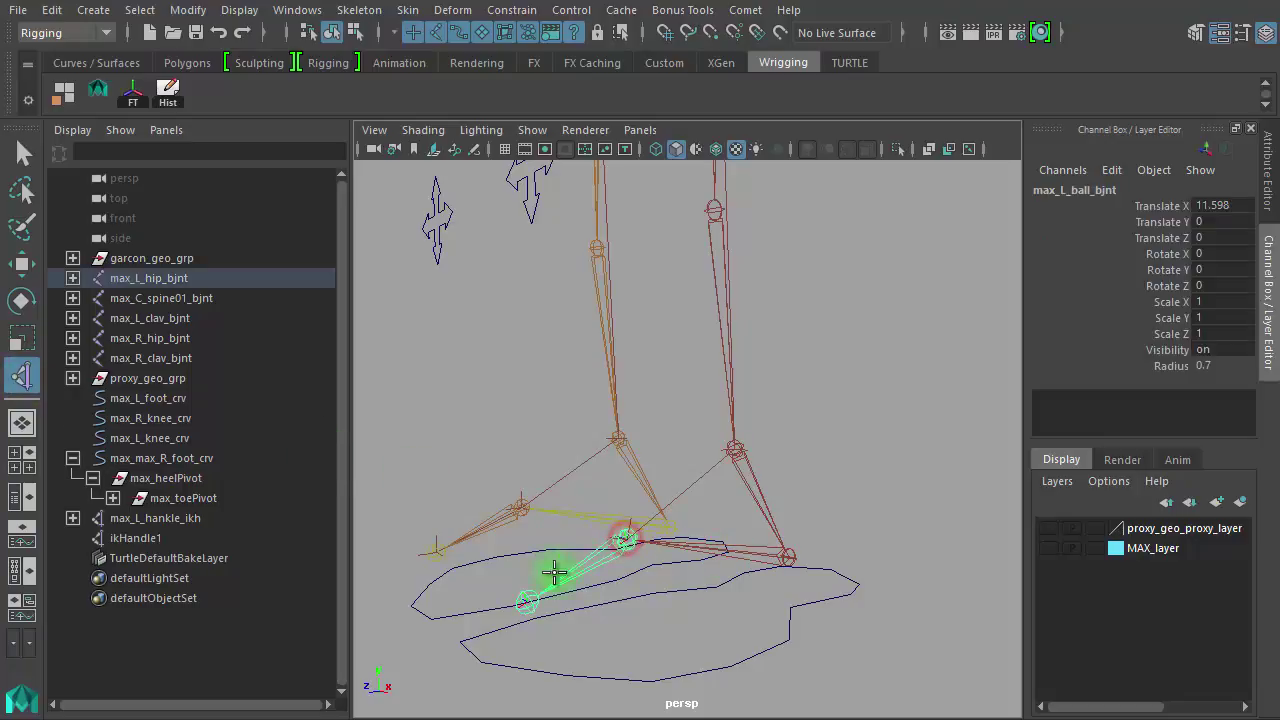
left_click(527, 600)
key("r")
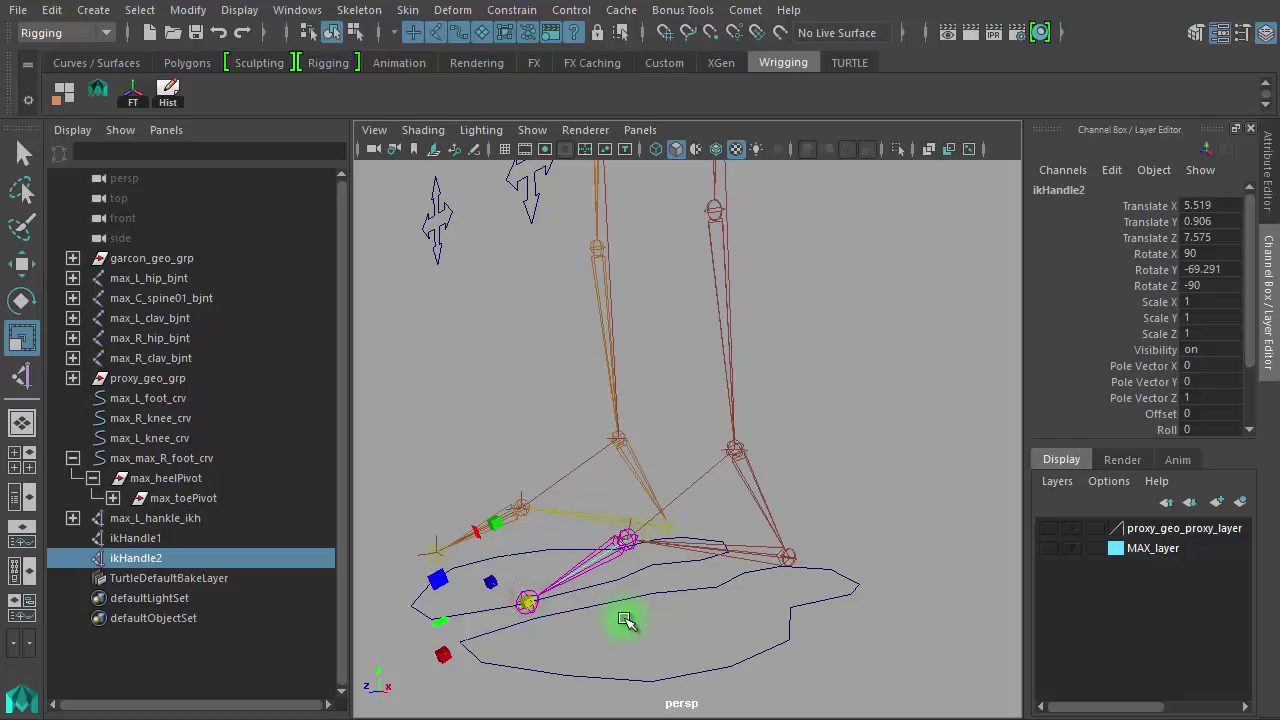
Select ikHandle1 and ikHandle2 in turn to check which left foot joints each one drives.
left_click(169, 541)
left_click(157, 559)
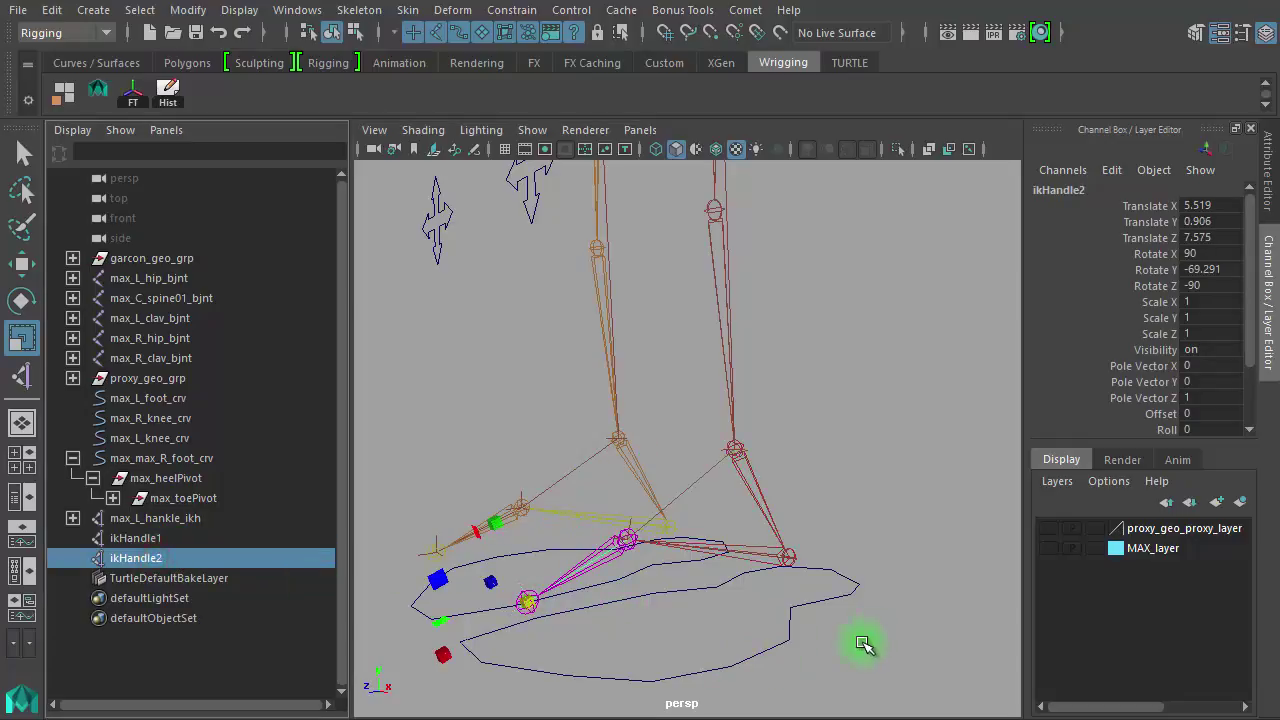
key("w")
mouse_move(527, 600)
left_mouse_down()
mouse_move(523, 557)
mouse_move(586, 678)
mouse_move(577, 572)
mouse_move(569, 662)
mouse_move(557, 611)
mouse_move(590, 612)
mouse_move(530, 605)
left_mouse_up()
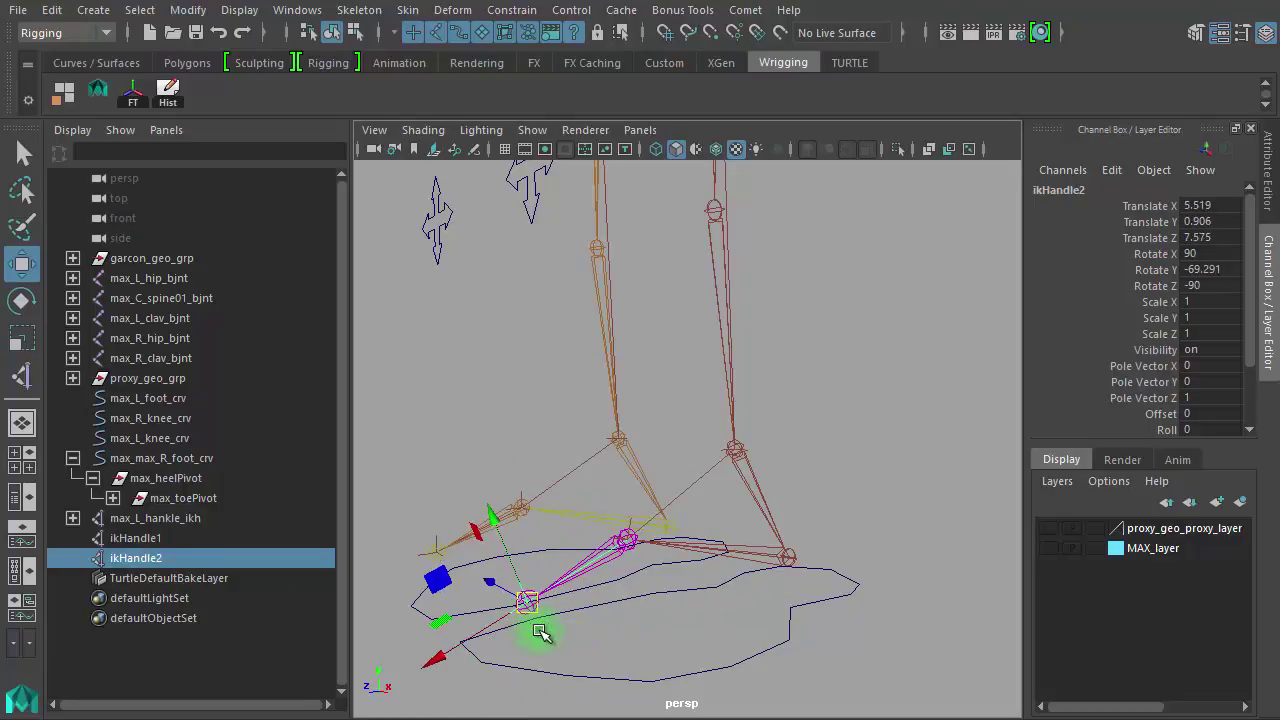
left_click(136, 538)
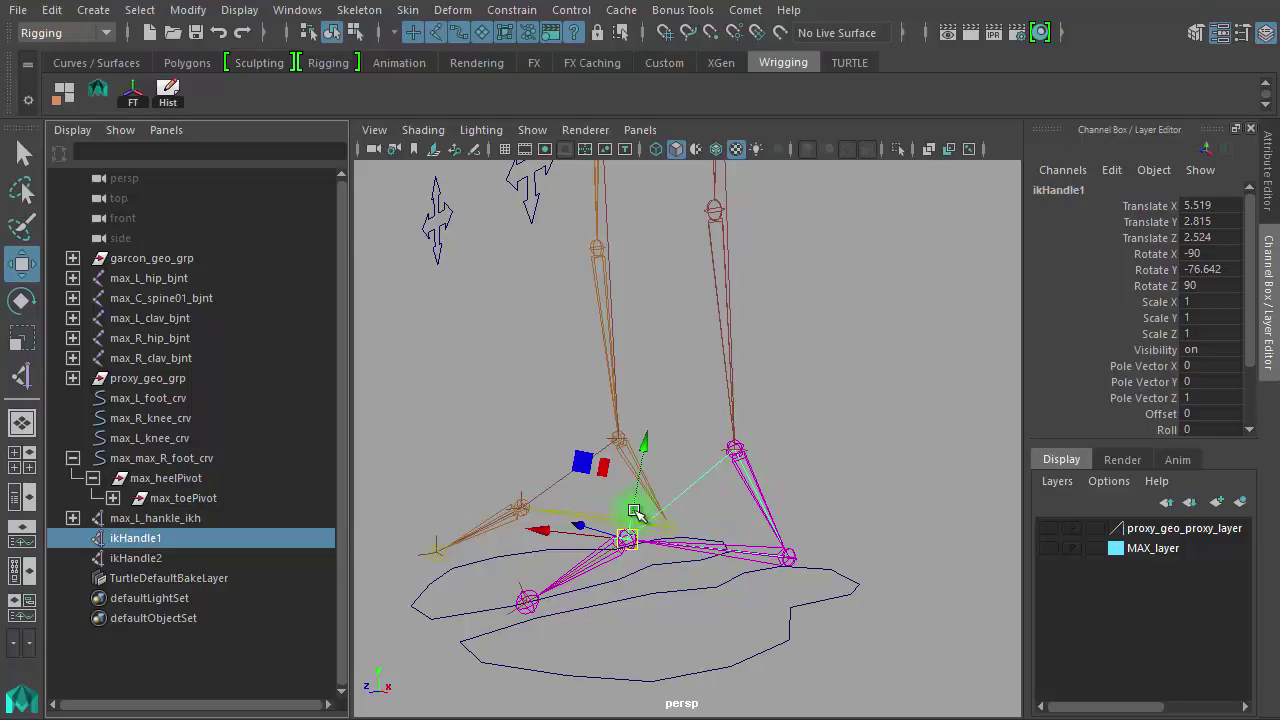
Rename ikHandle1 as max_L_plante_ikh, reusing the copied name of the left ankle IK handle.
double_click(187, 520)
key("ctrl+c")
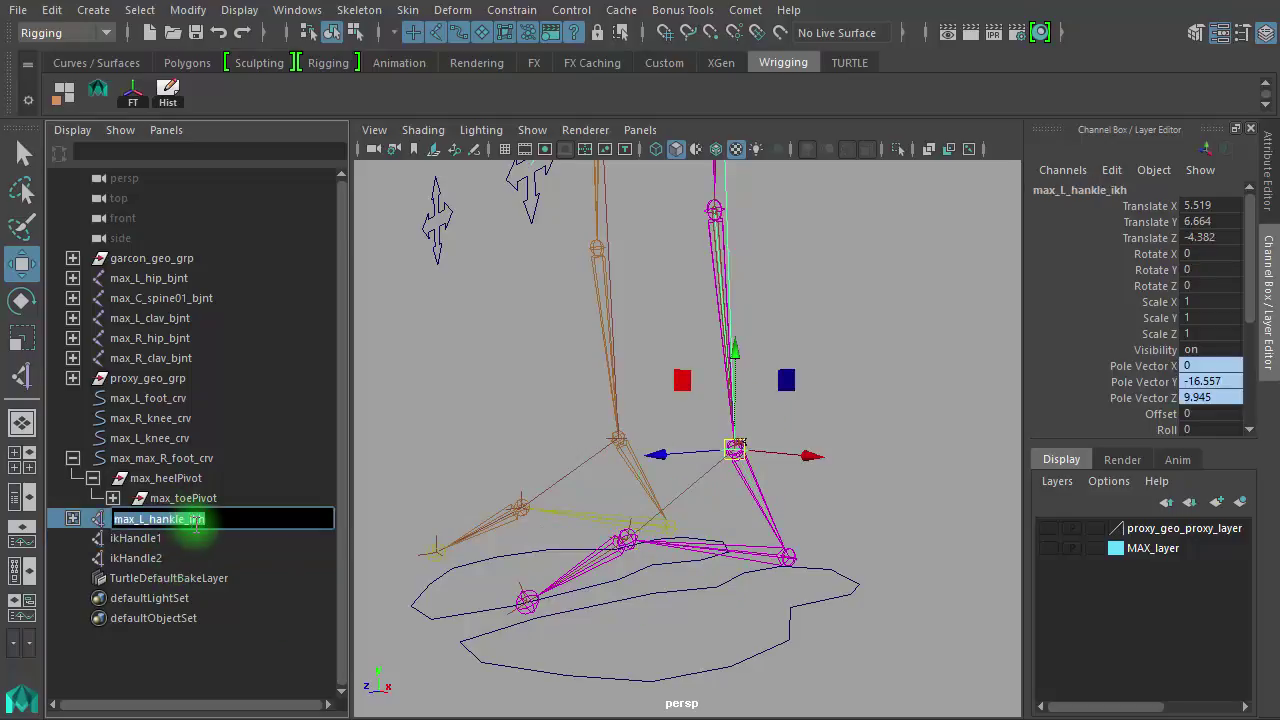
left_click(172, 540)
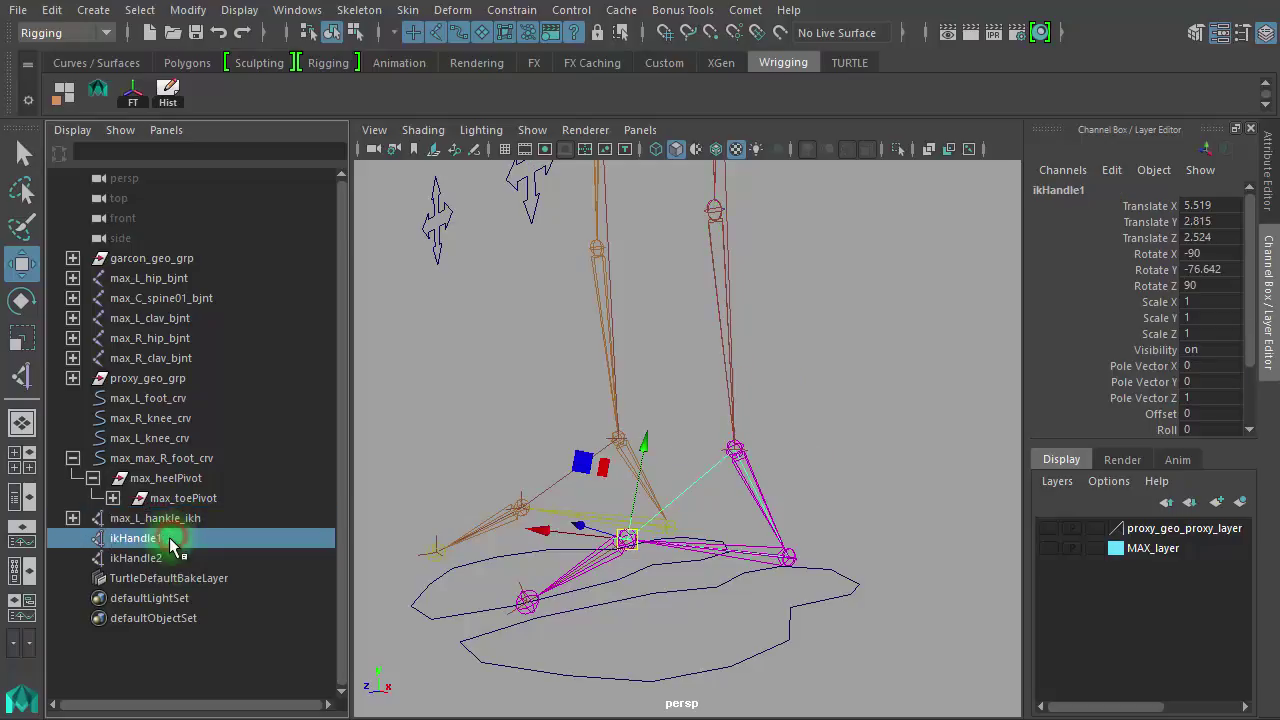
double_click(172, 542)
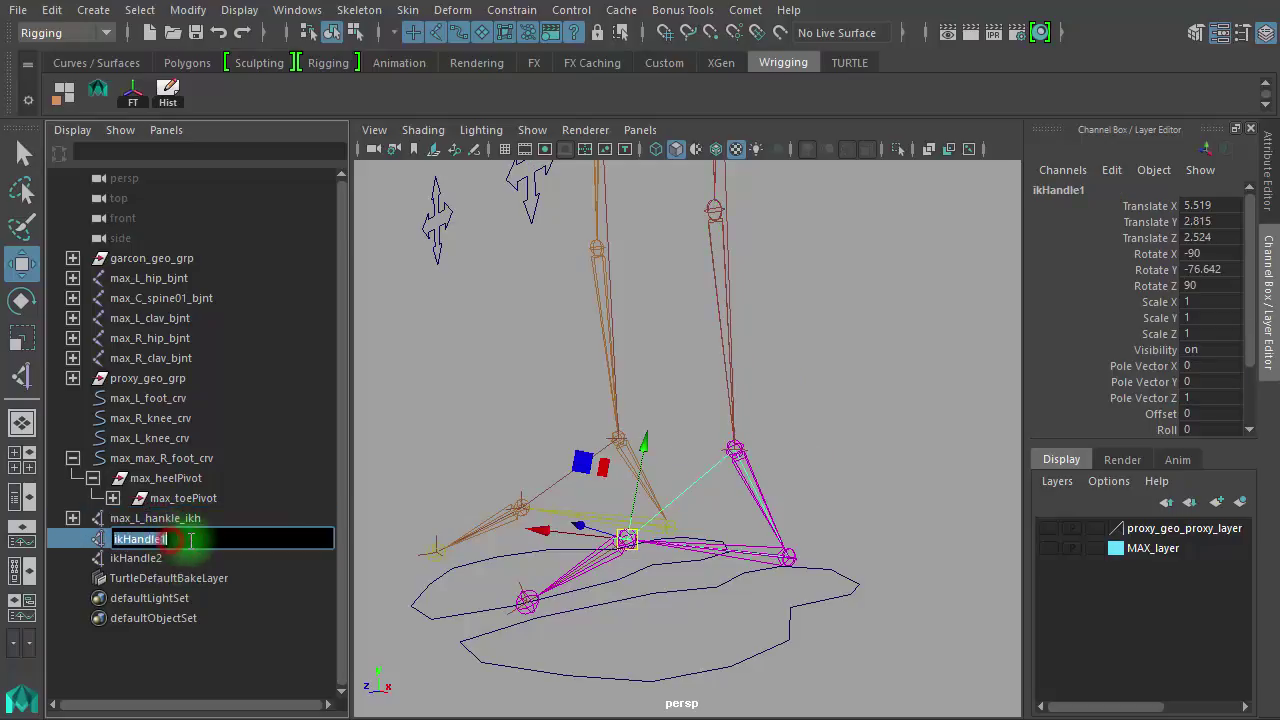
key("ctrl+v")
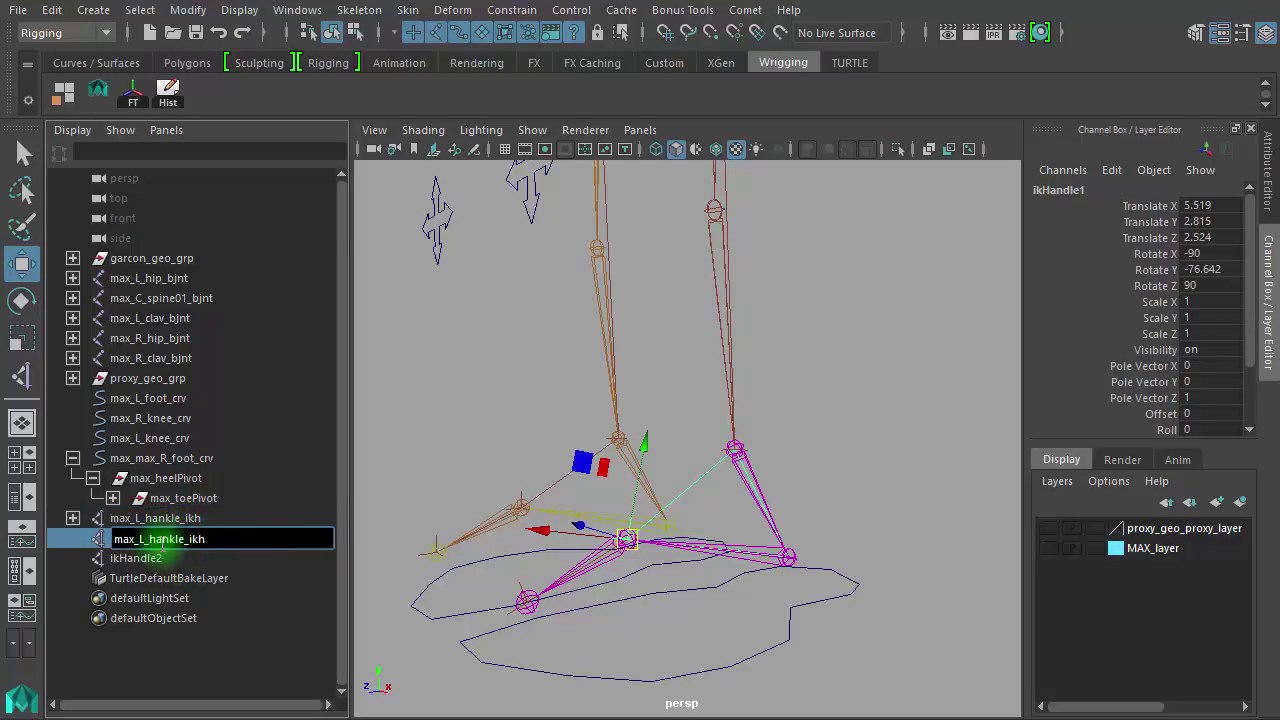
left_click(187, 539)
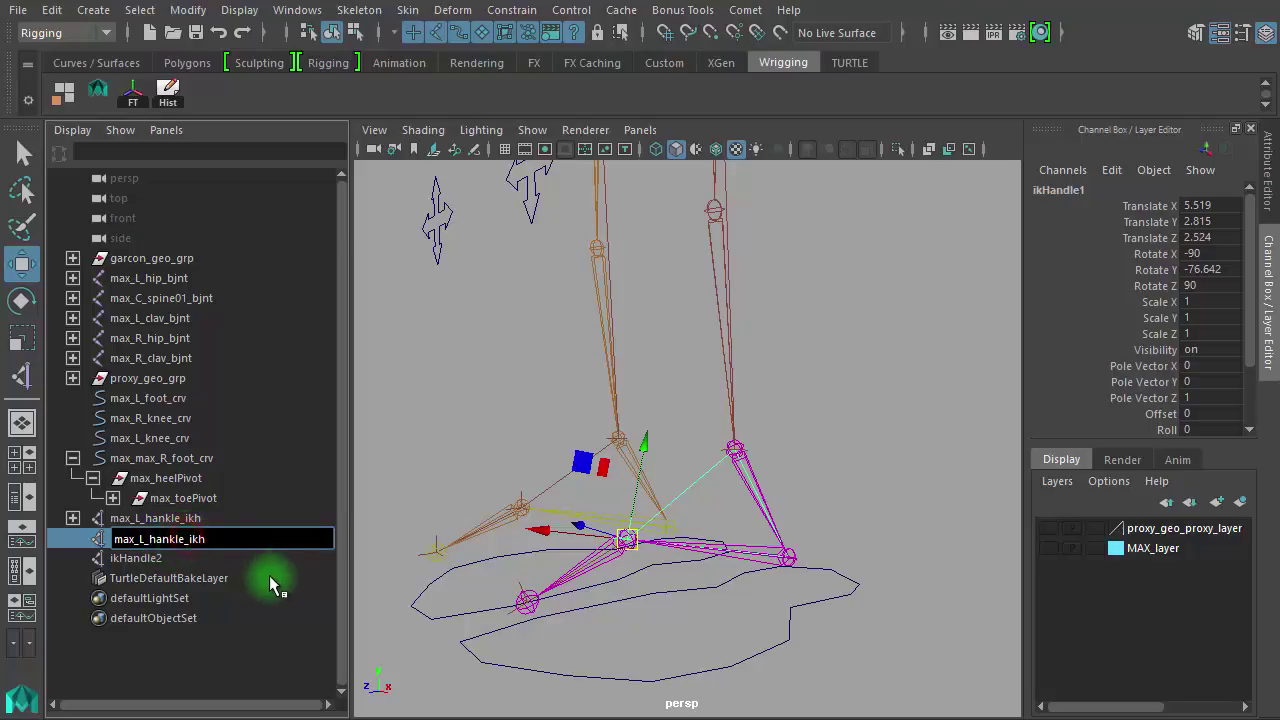
key("BackSpace")
key("BackSpace")
key("BackSpace")
key("BackSpace")
key("BackSpace")
key("BackSpace")
type("plante")
key("Return")
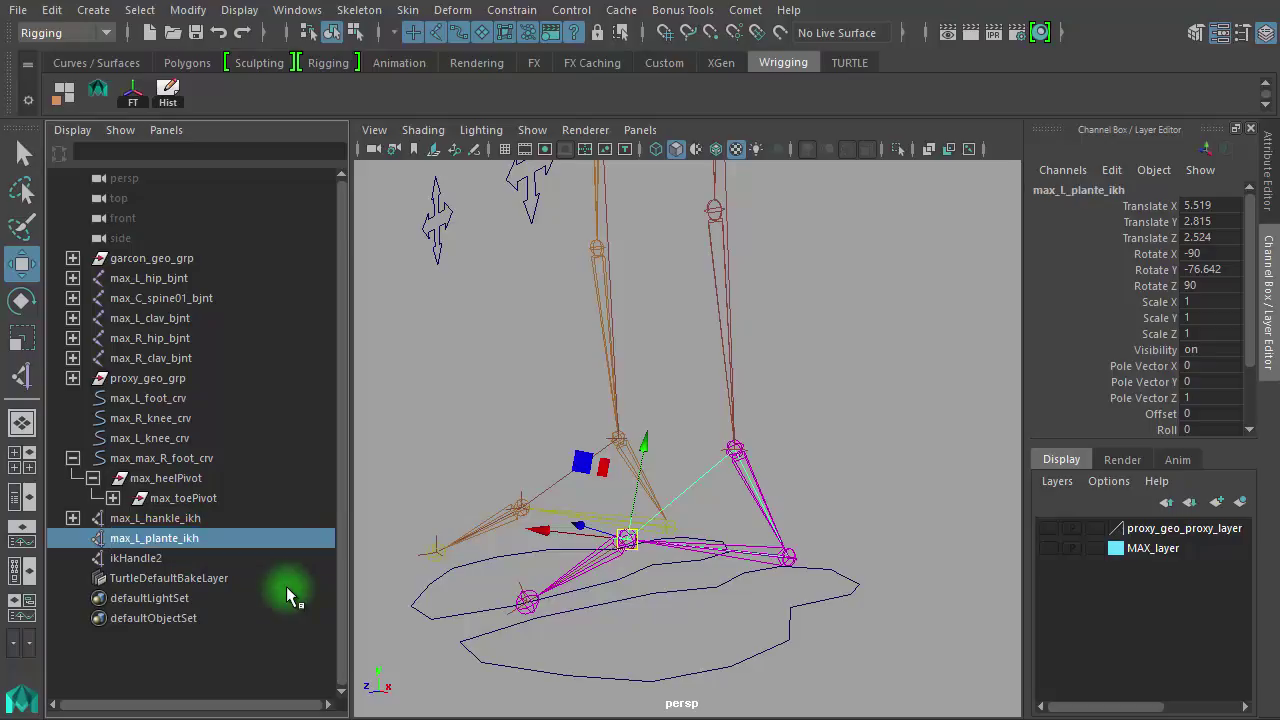
Rename the IK handle at the left ball joint as max_L_ball_ikh.
double_click(181, 539)
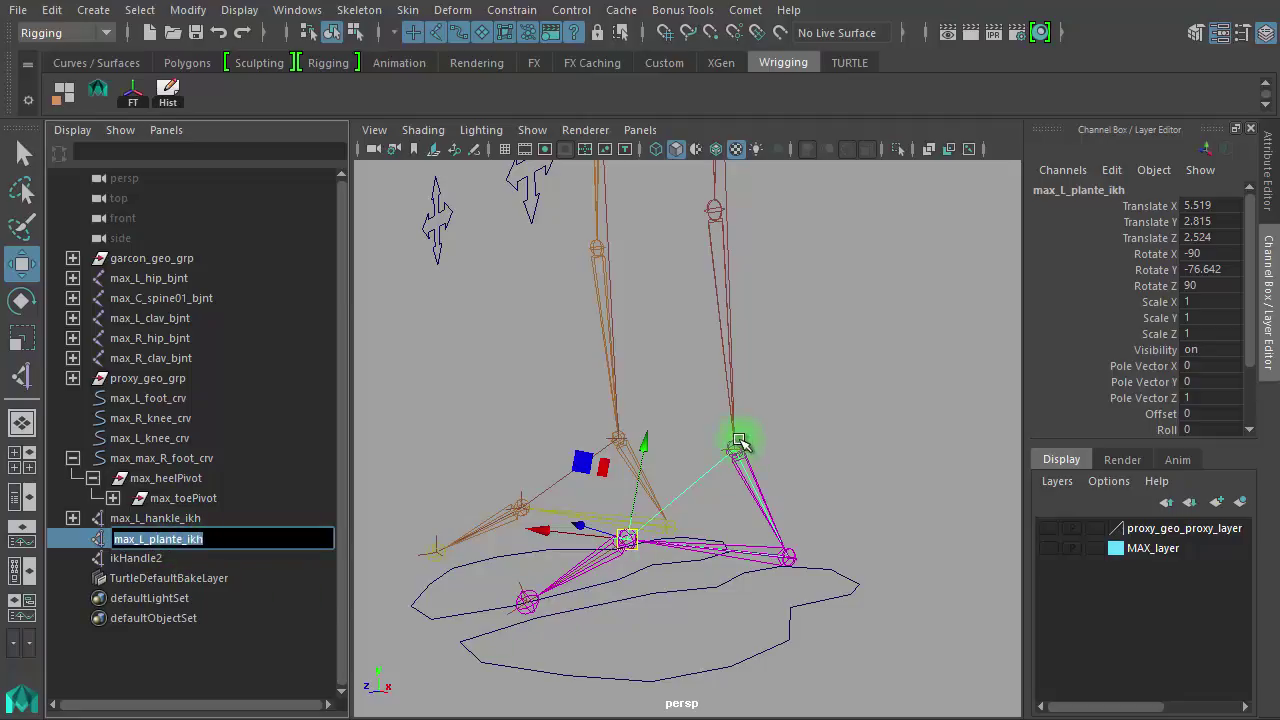
left_click(189, 539)
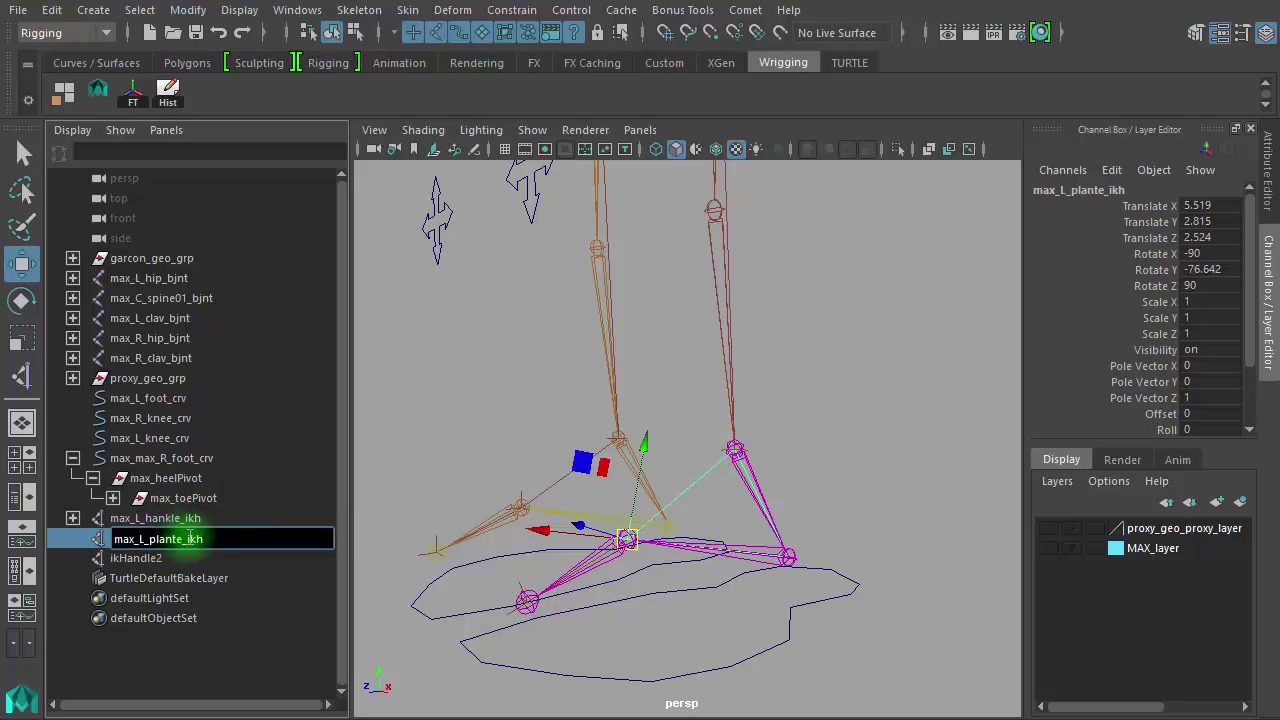
key("BackSpace")
key("BackSpace")
key("BackSpace")
key("BackSpace")
key("BackSpace")
key("BackSpace")
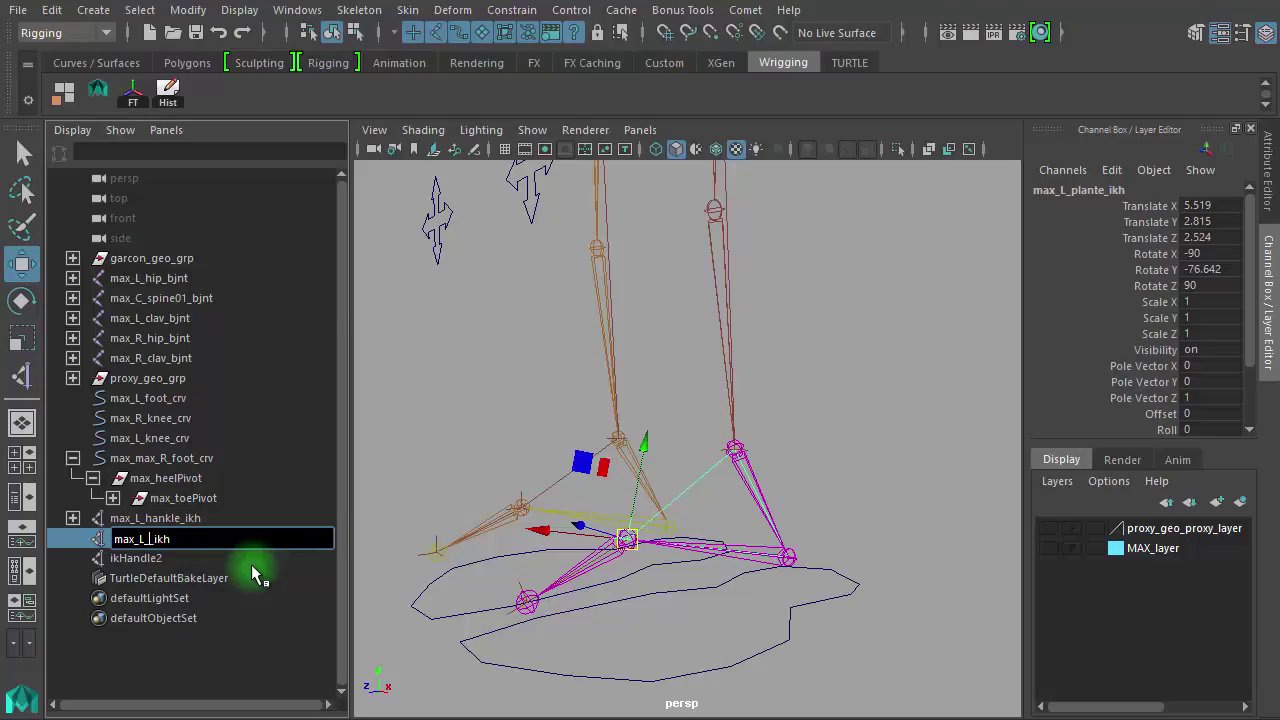
type("ball_")
key("Return")
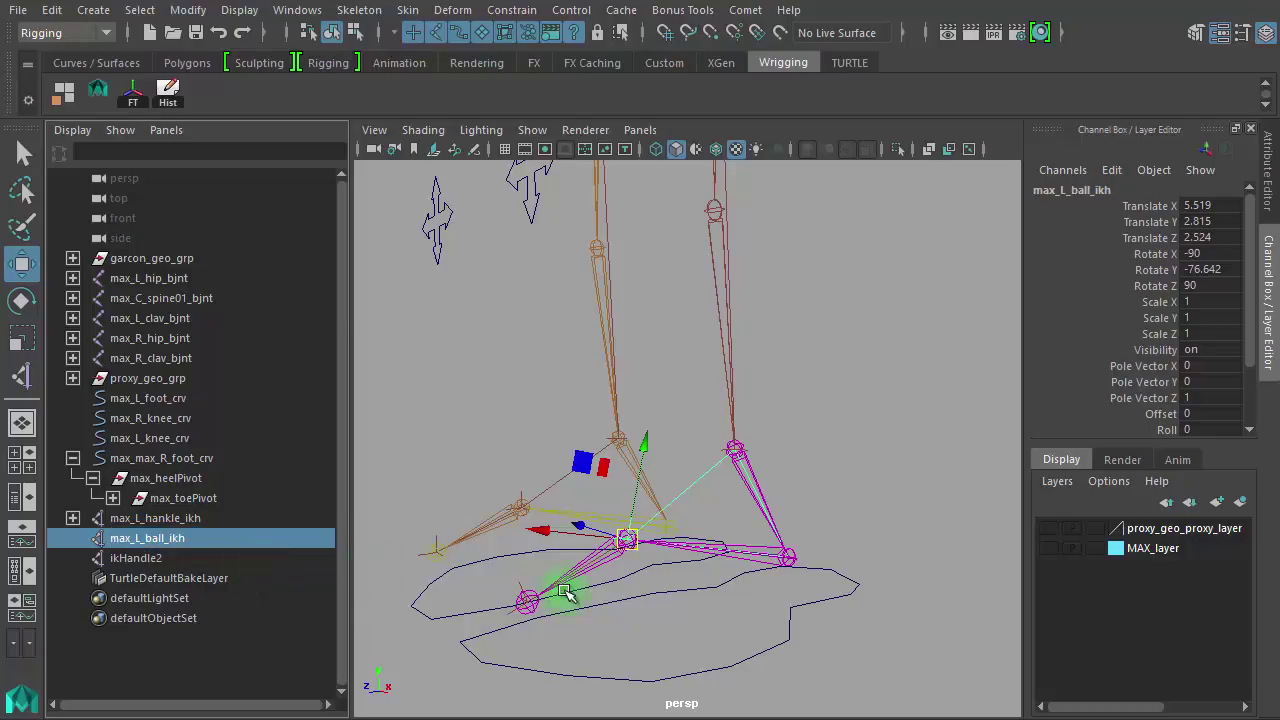
Rename ikHandle2 at the left toe joint as max_L_toe_ikh, starting from the copied ankle handle name.
double_click(150, 558)
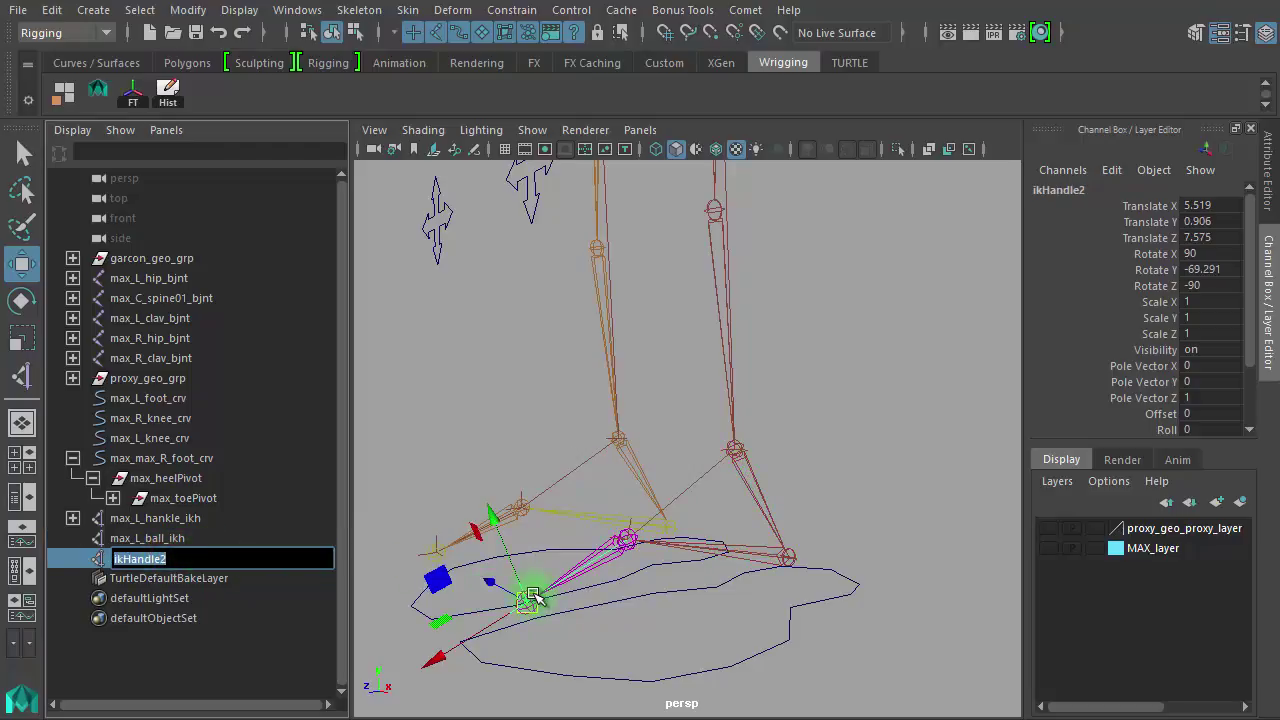
key("ctrl+v")
left_click(183, 558)
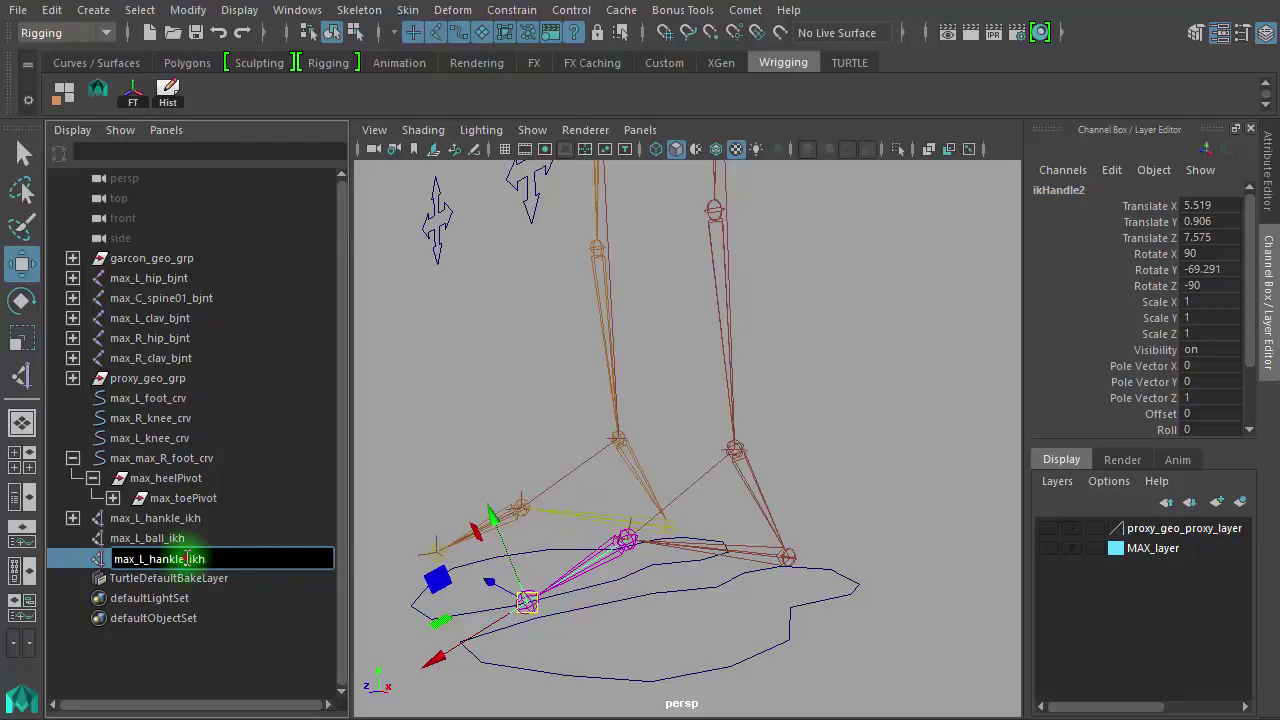
key("BackSpace")
key("BackSpace")
key("BackSpace")
key("BackSpace")
key("BackSpace")
key("BackSpace")
key("BackSpace")
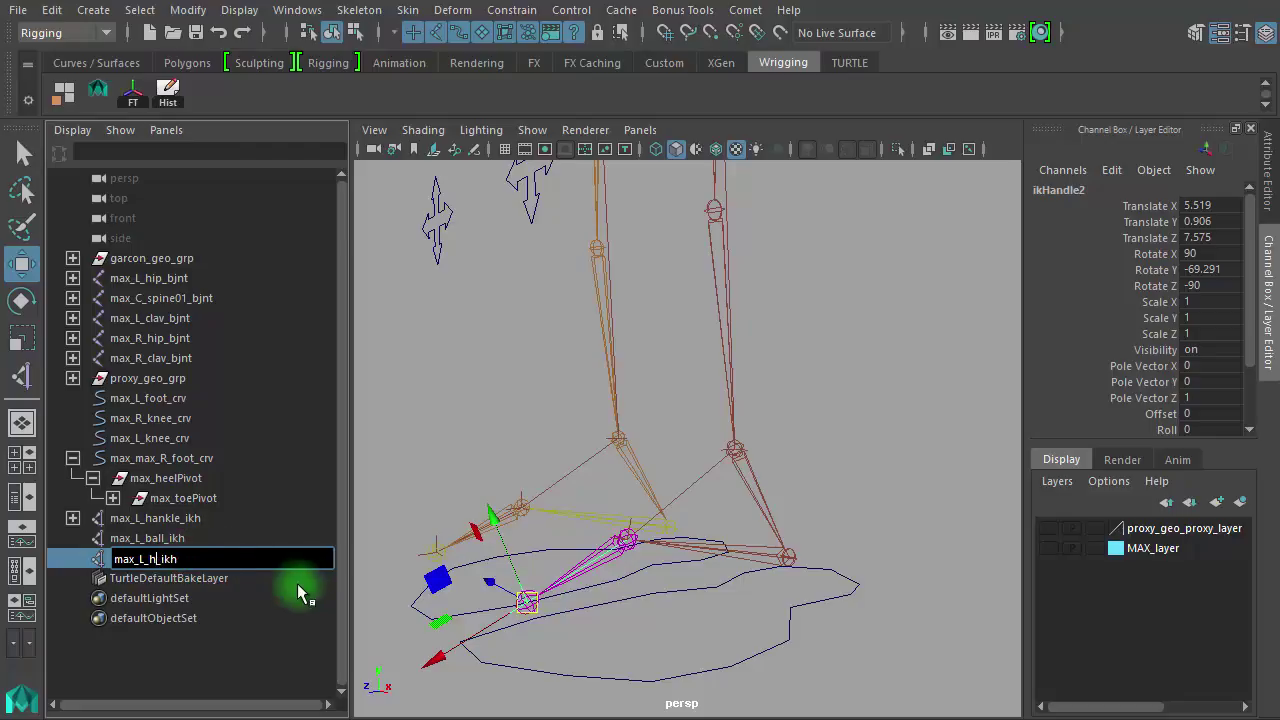
type("toe_")
key("Return")
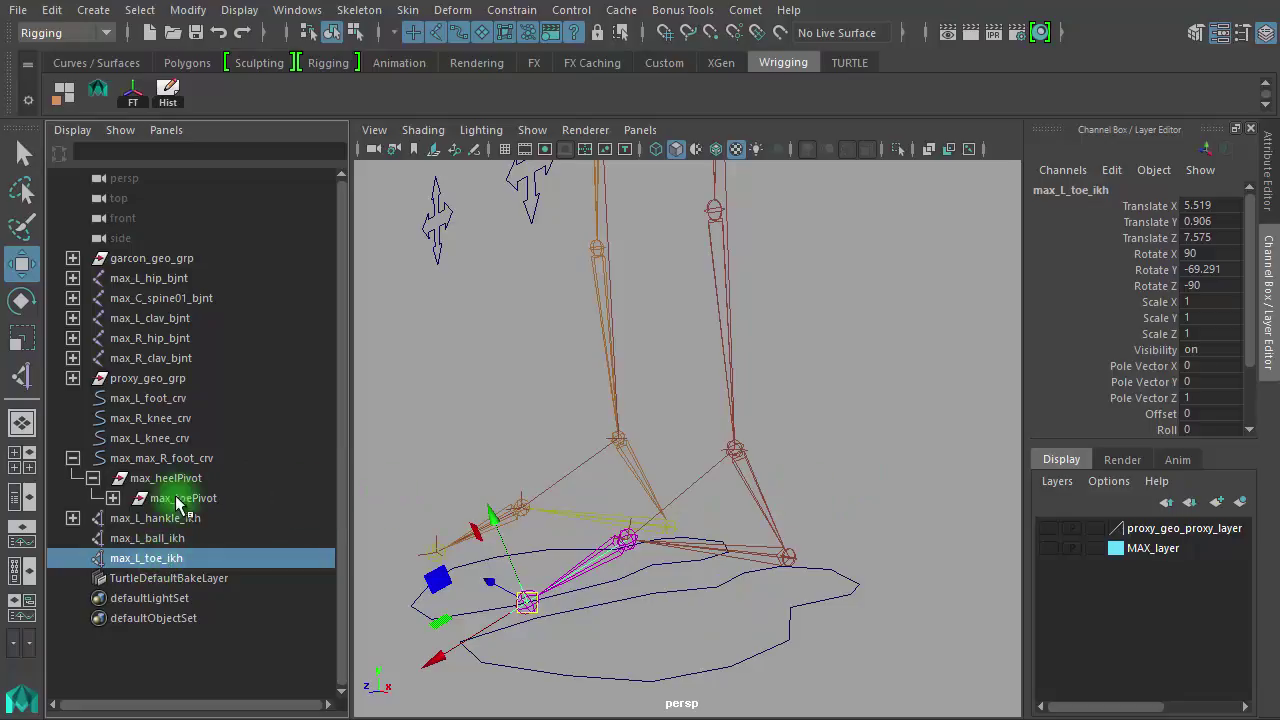
Examine which left leg joints the ball, toe and ankle IK handles drive, and inspect the ankle handle's pole vector constraint.
left_click(209, 539)
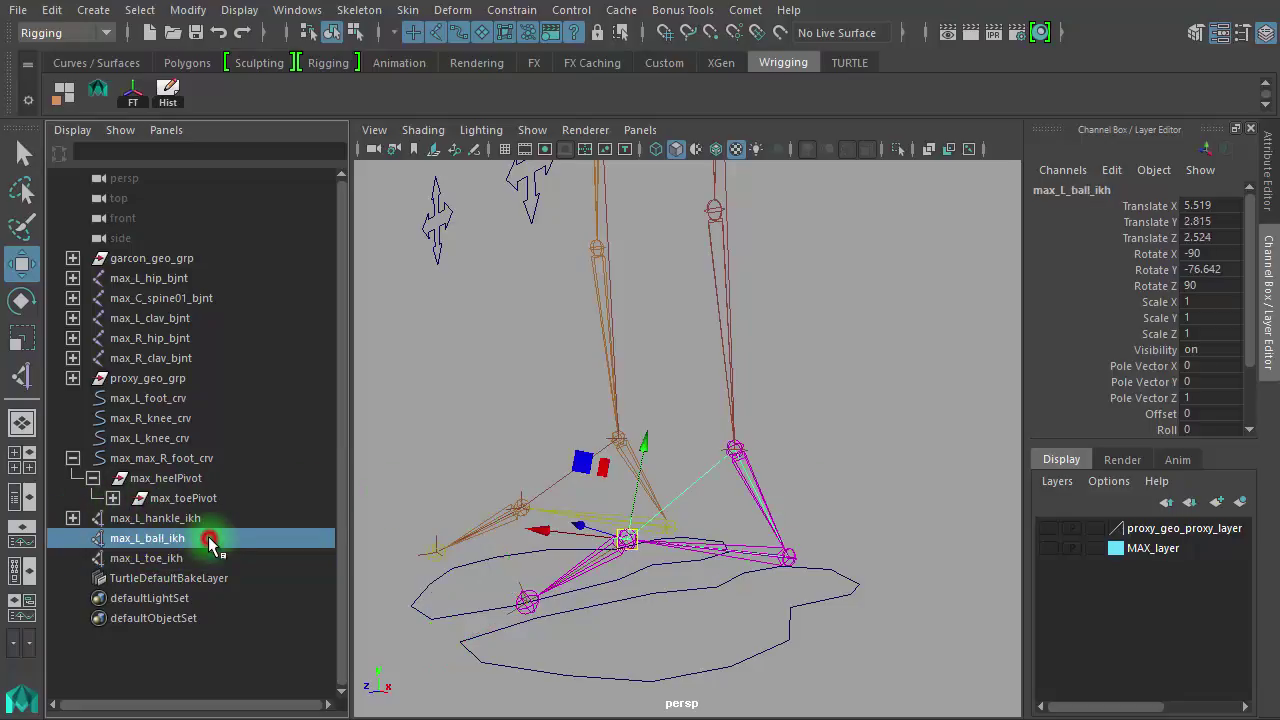
left_click(212, 519)
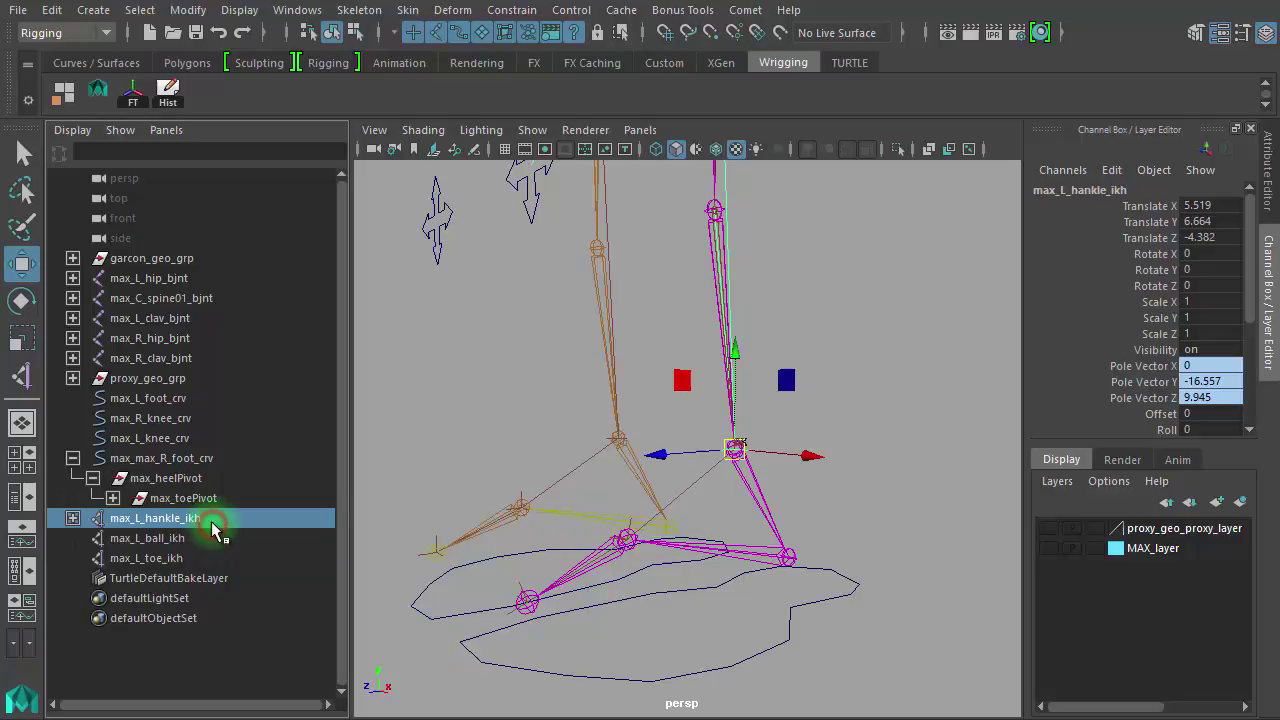
left_click(72, 518)
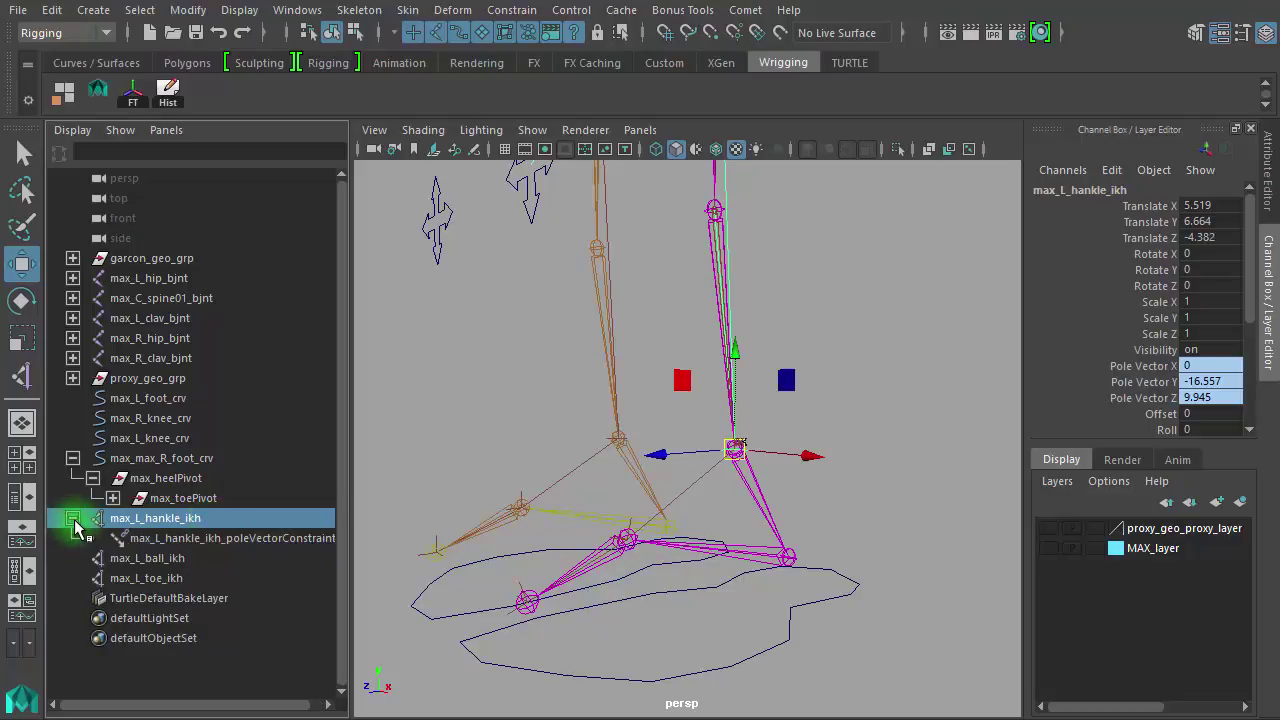
left_click(72, 518)
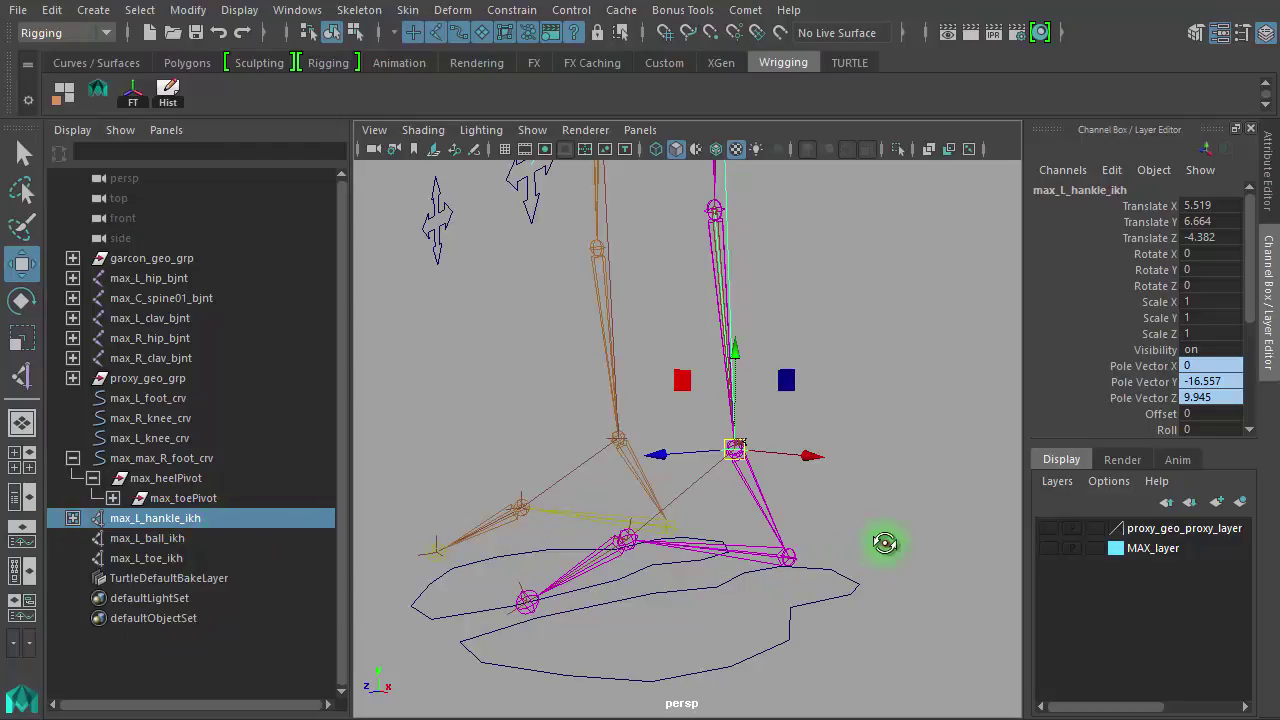
left_click_drag(886, 537, 491, 523, "alt")
left_click(173, 540)
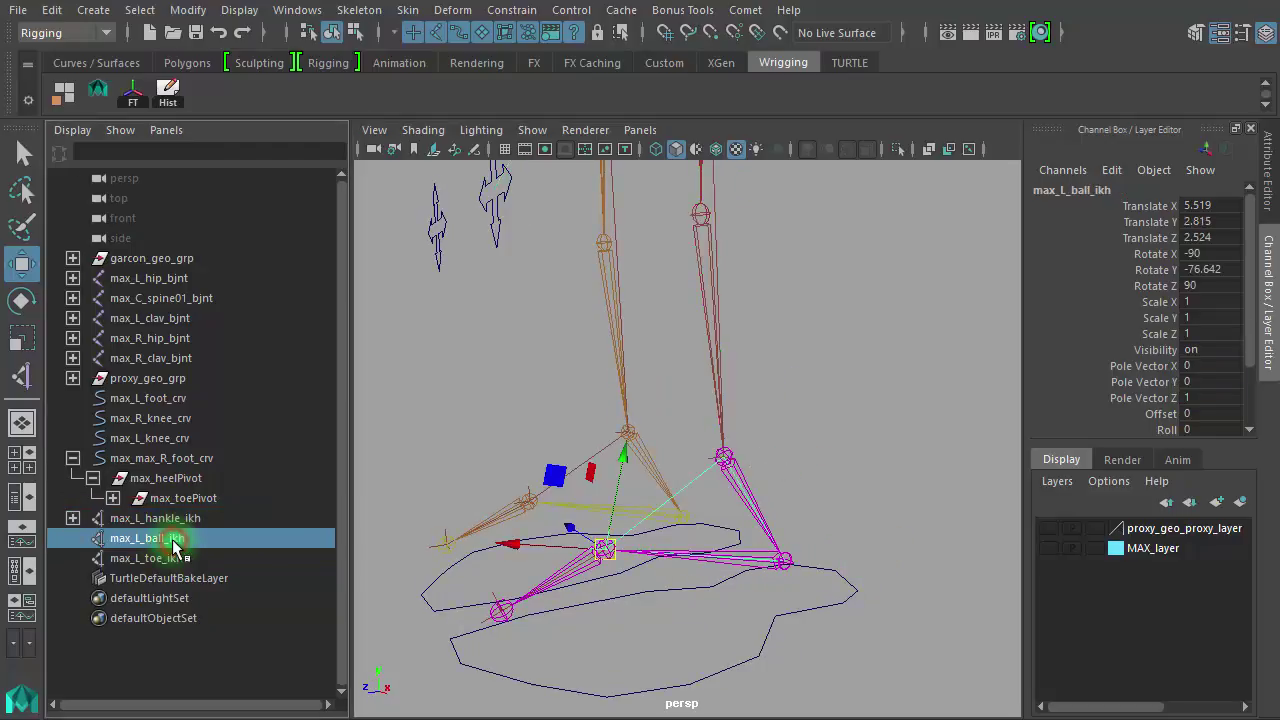
left_click(170, 558)
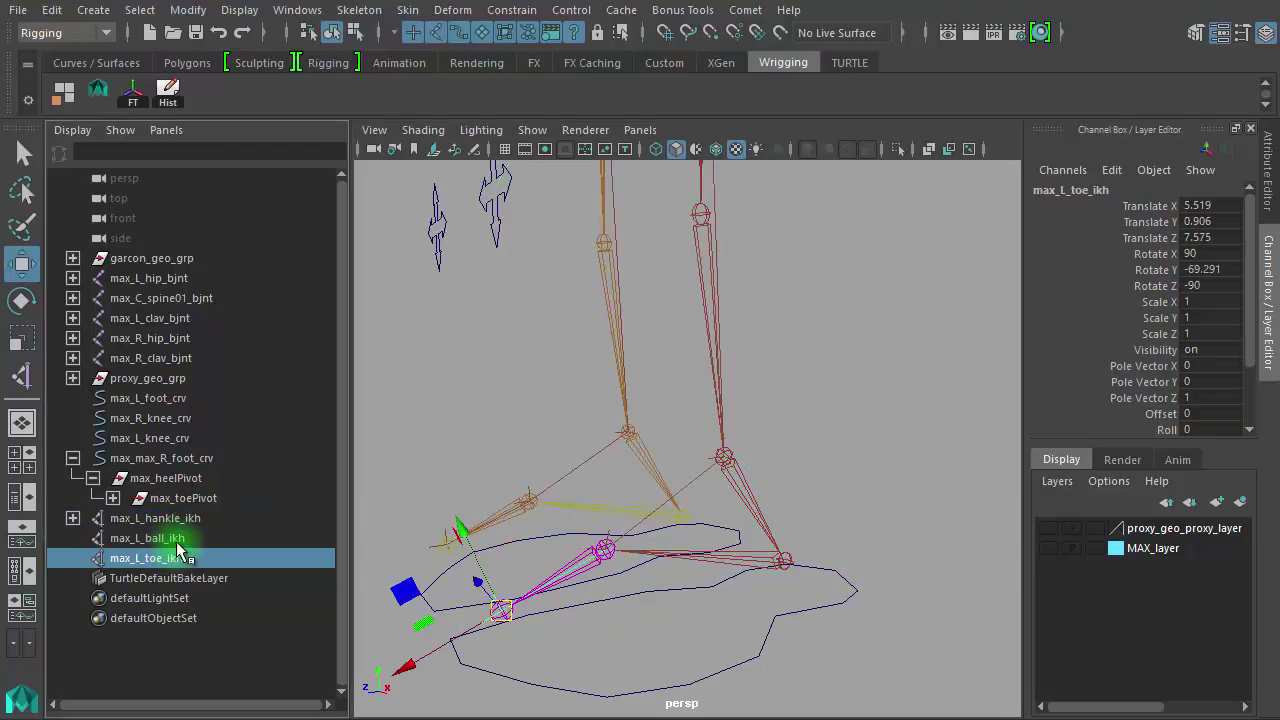
left_click(176, 540)
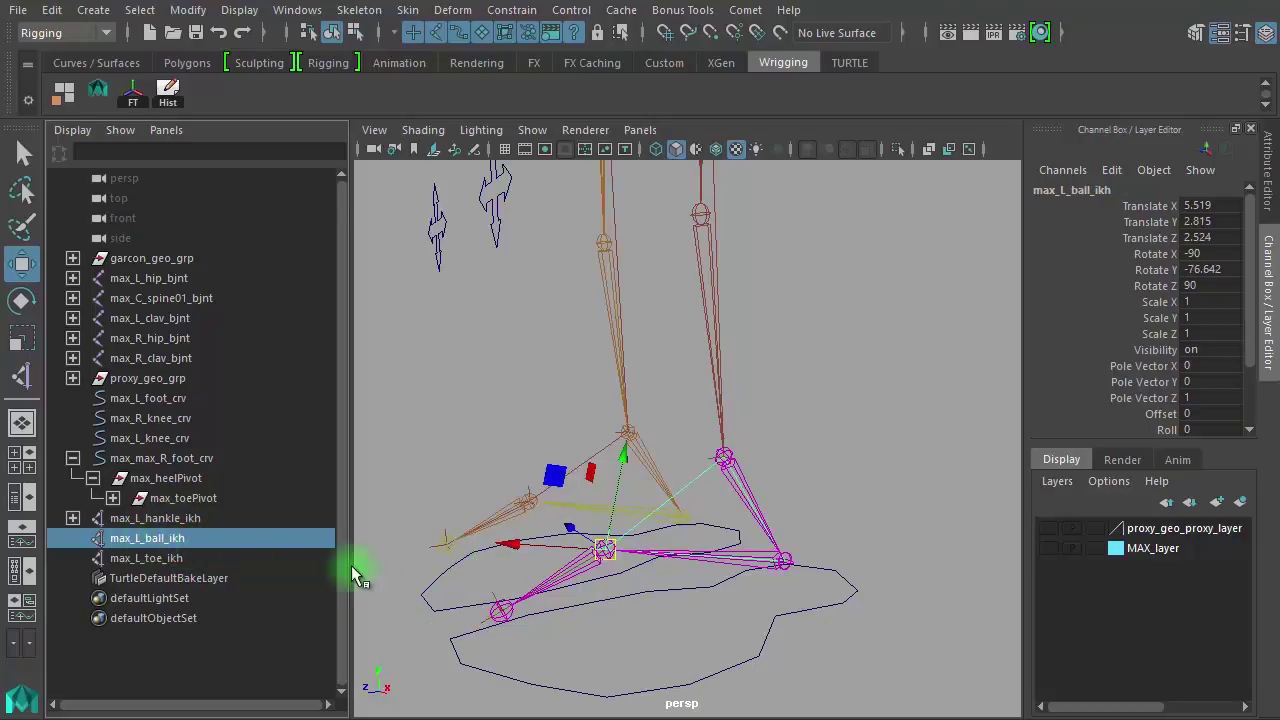
left_click(201, 519)
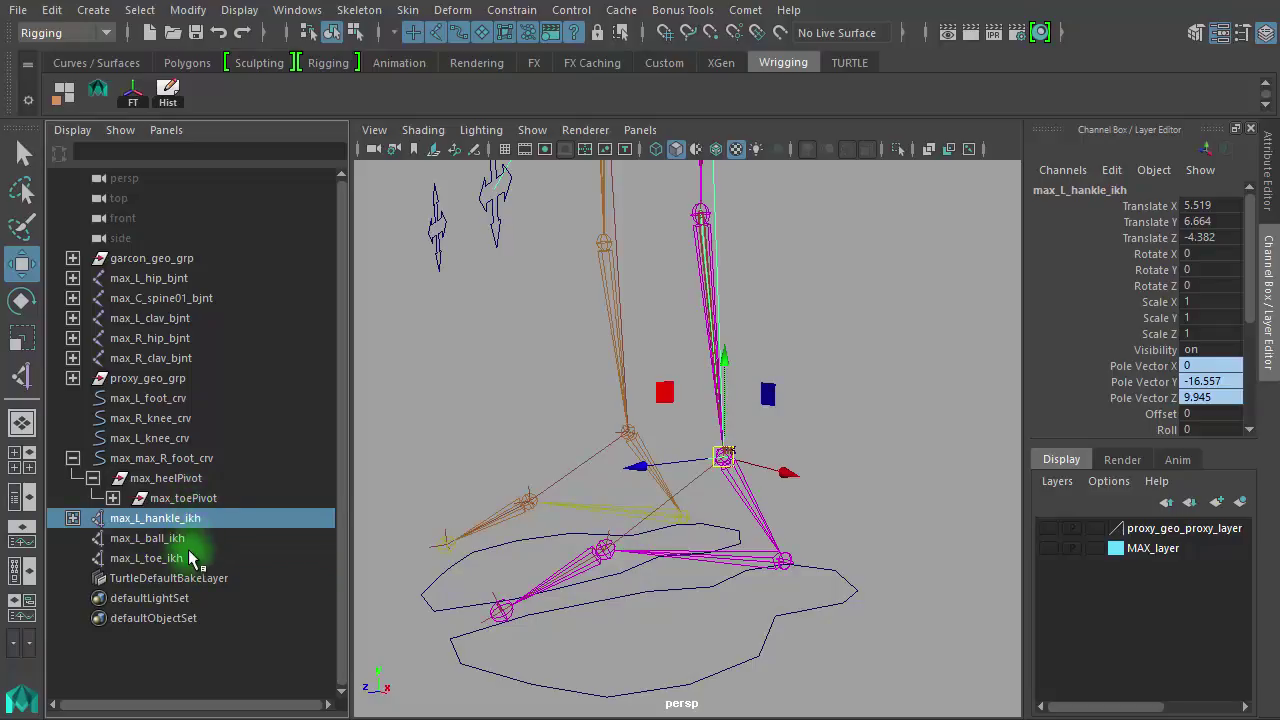
Group each of the left ankle, toe and ball IK handles into its own separate group.
left_click(188, 516)
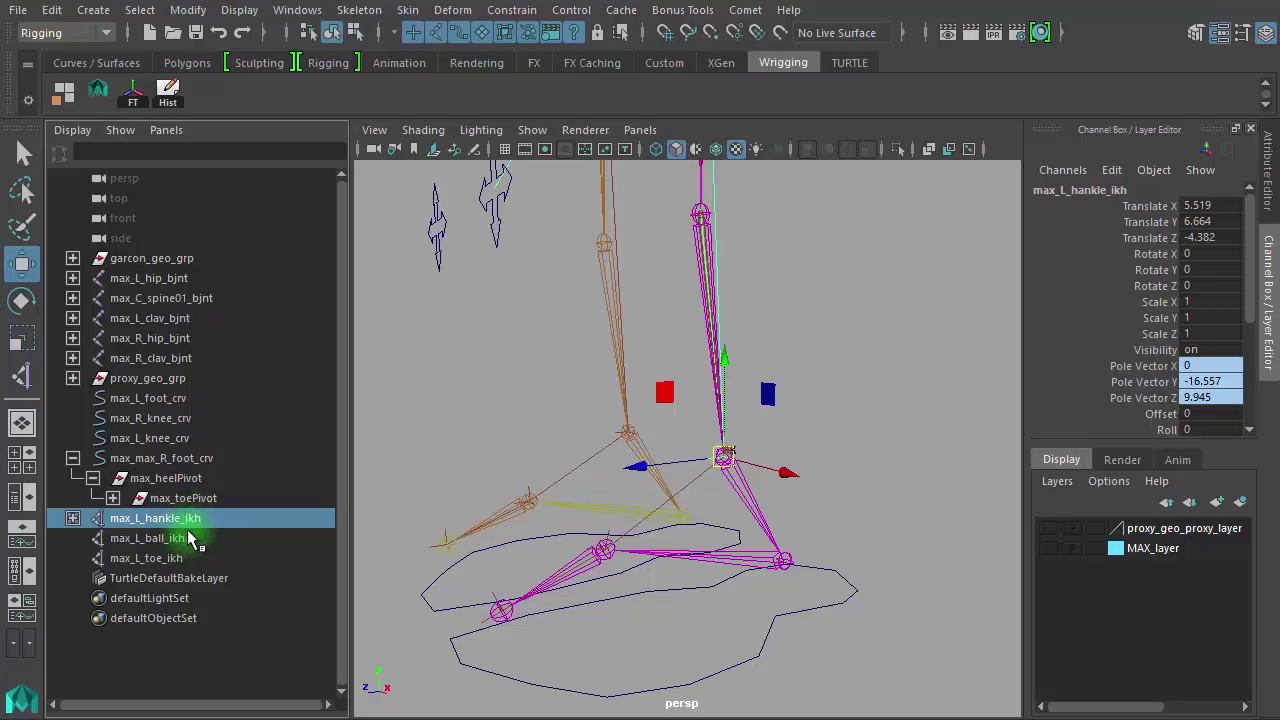
key("ctrl+g")
left_click(160, 537)
key("ctrl+g")
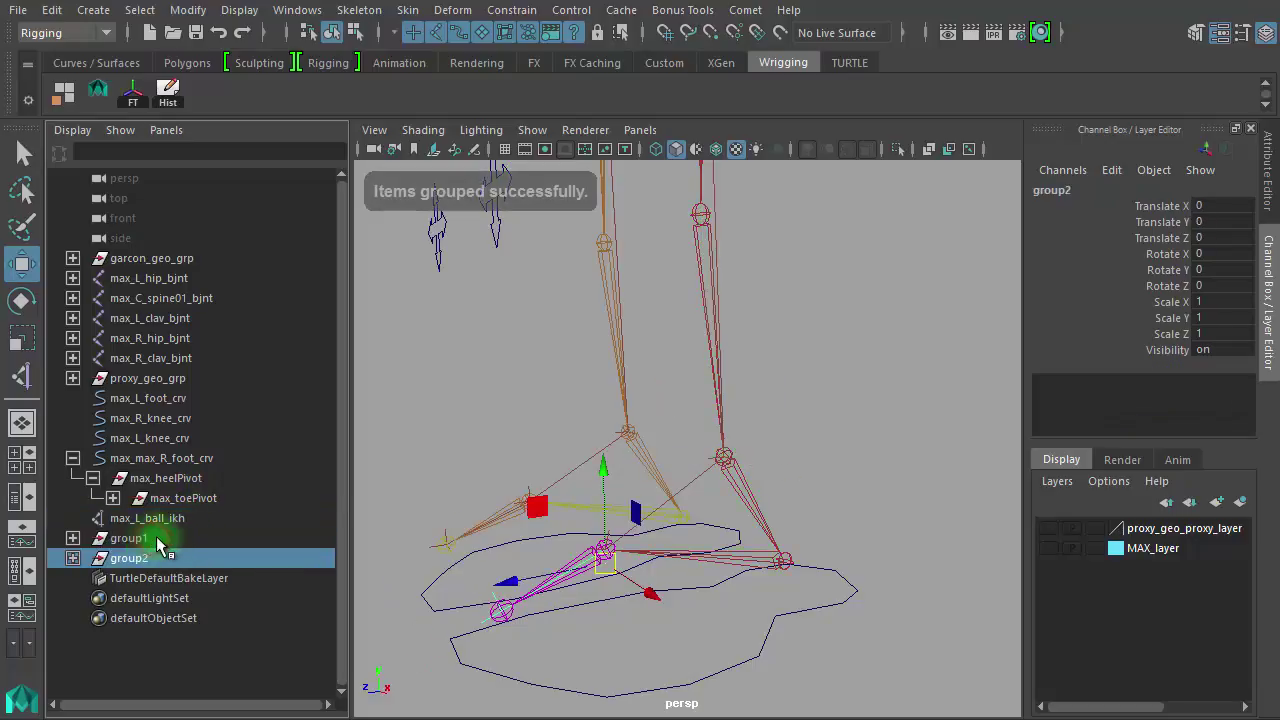
left_click(176, 519)
key("ctrl+g")
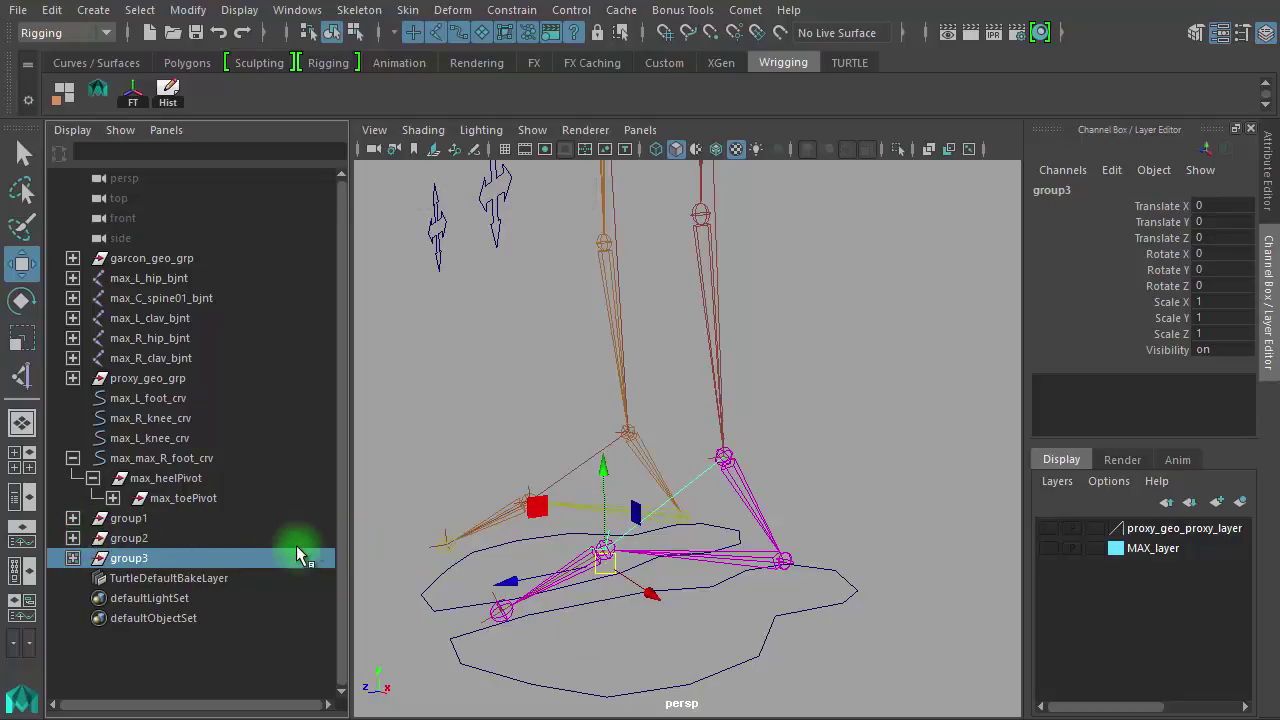
left_click(926, 514)
Rename the group holding the left ankle IK handle as max_L_hankle_ikh_gr, reusing the handle's copied name.
left_click_drag(729, 544, 786, 544, "alt")
right_click_drag(704, 547, 666, 607, "alt")
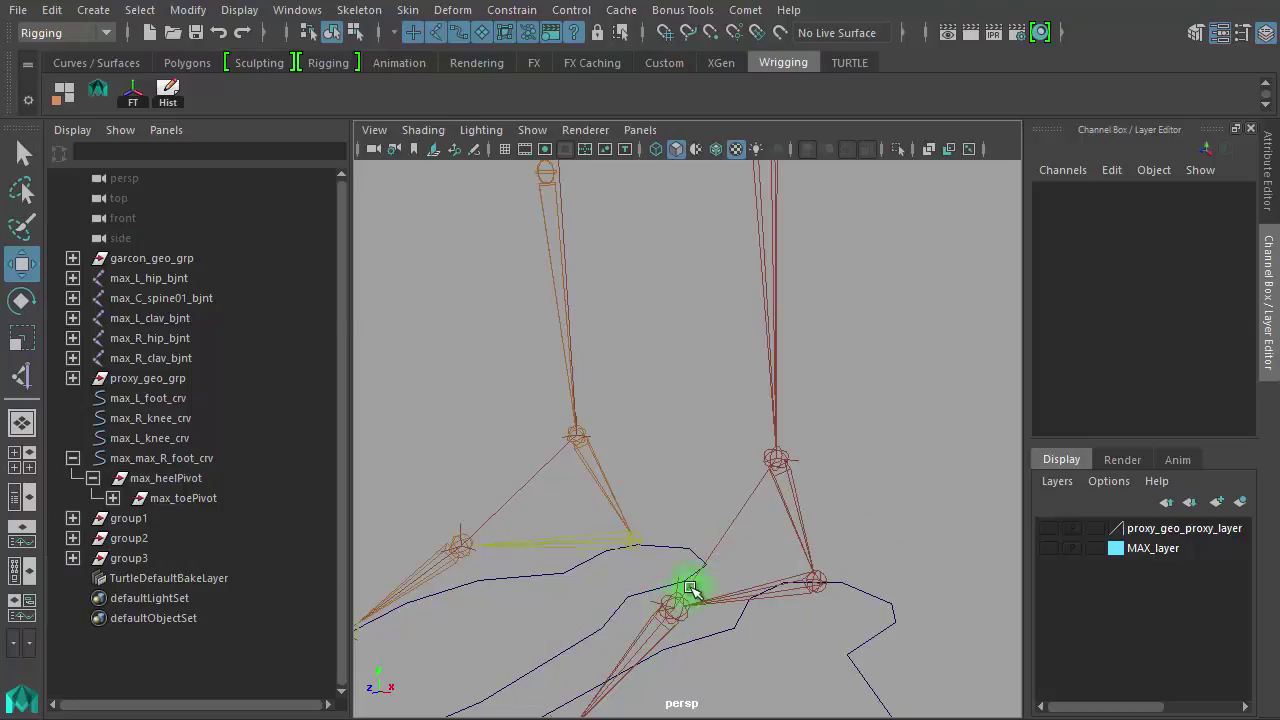
left_click(74, 519)
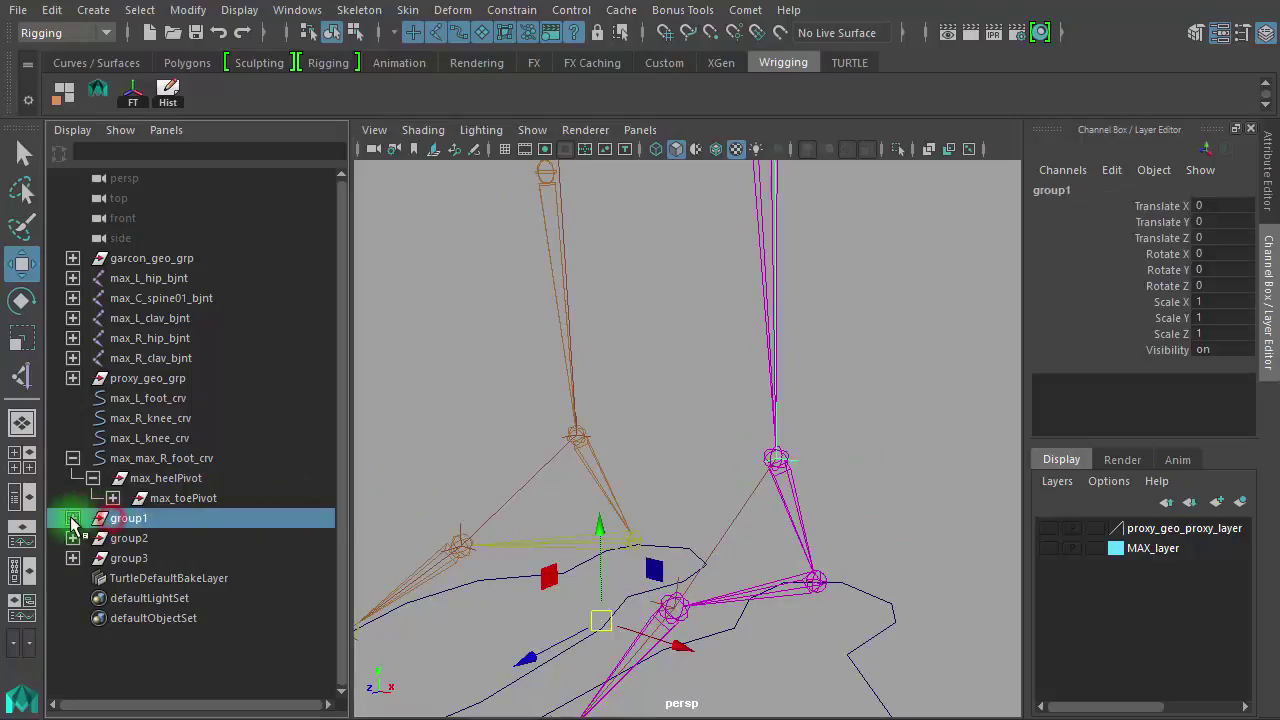
left_click(72, 518)
left_click(212, 539)
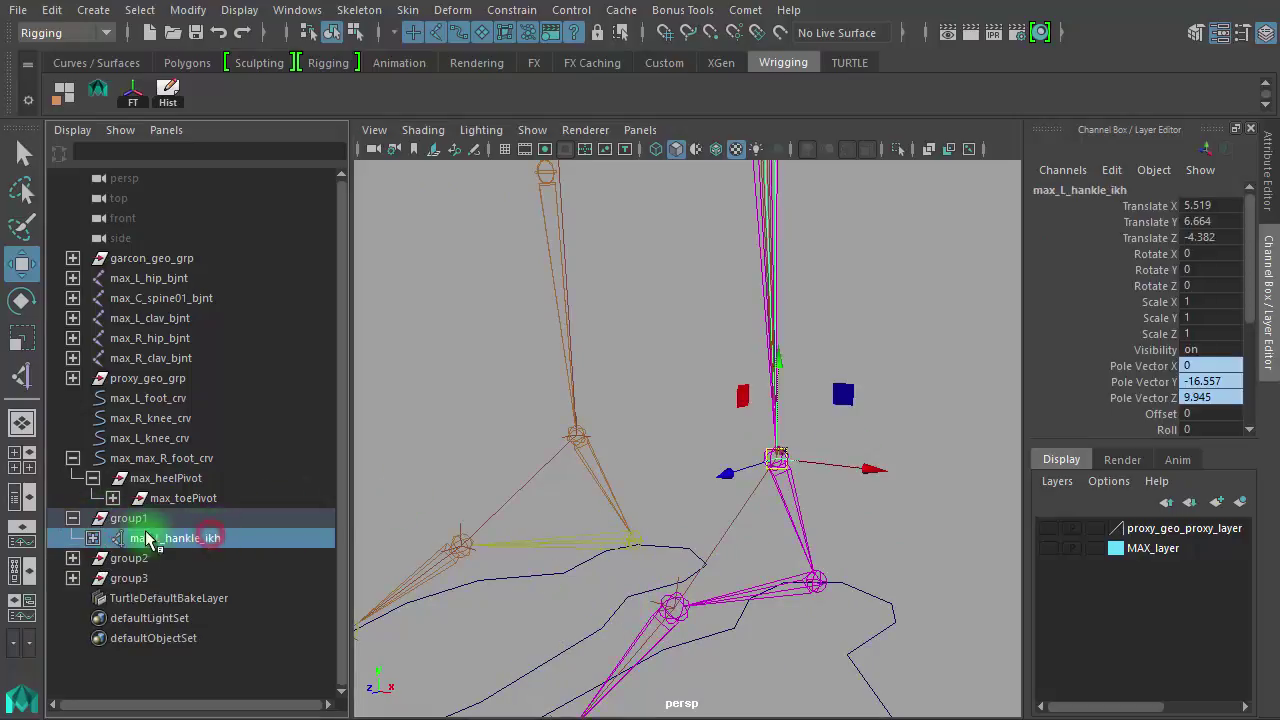
double_click(228, 540)
key("ctrl+c")
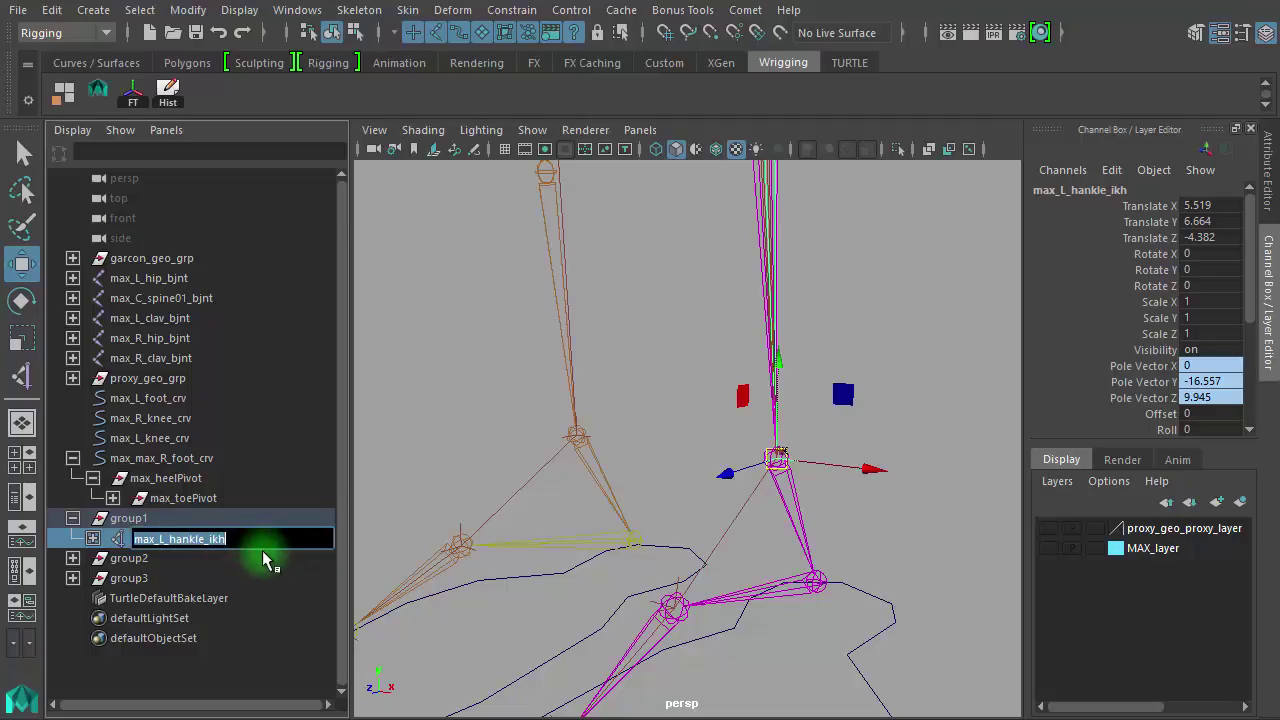
double_click(187, 520)
key("ctrl+v")
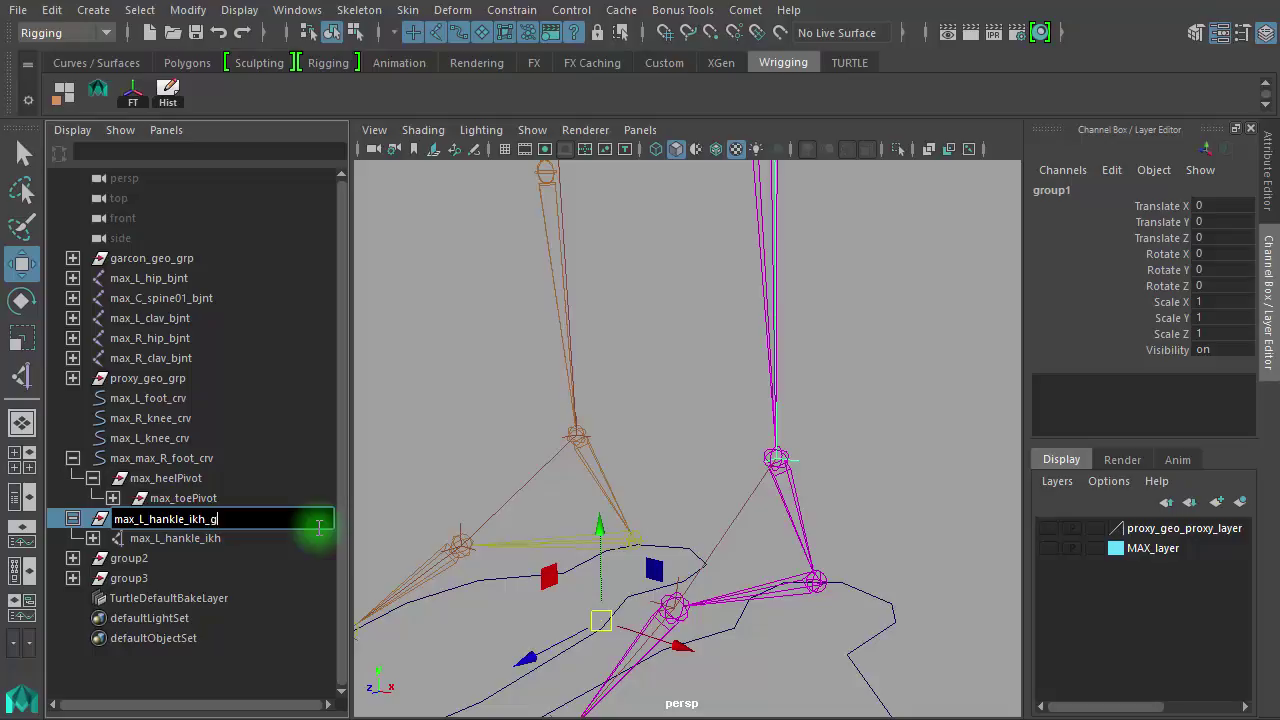
key("Return")
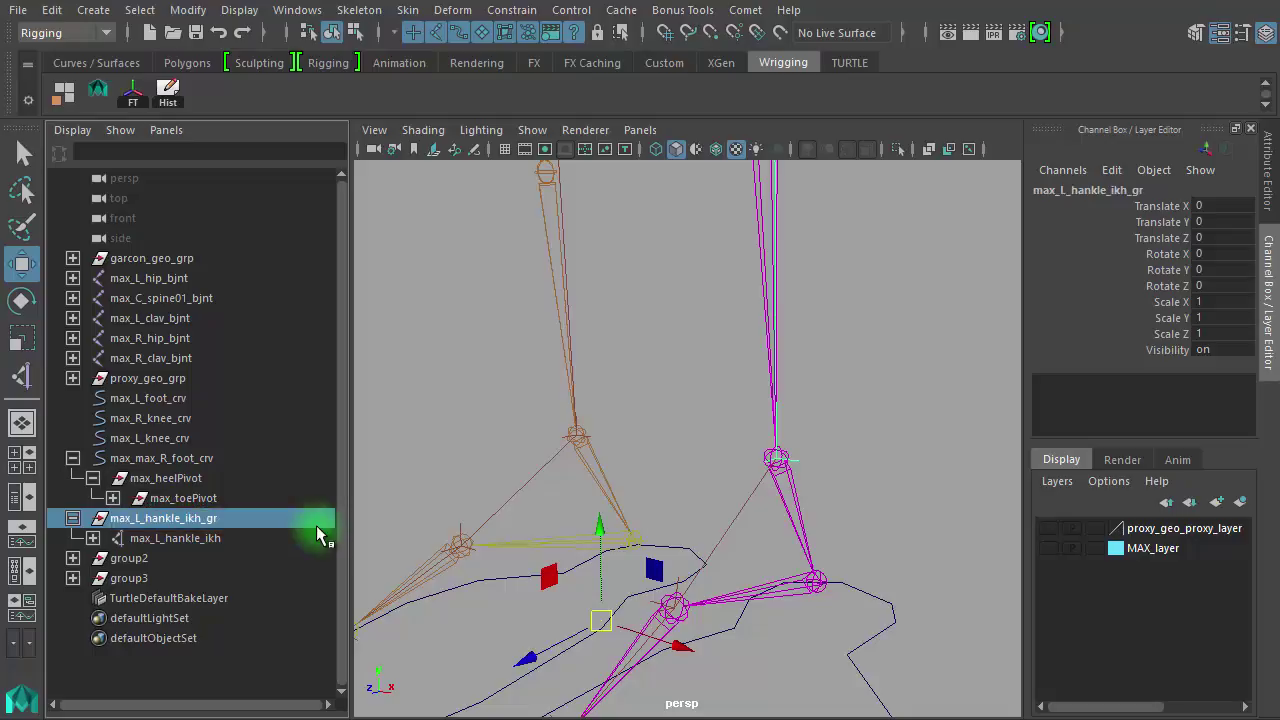
Rename the group holding the left toe IK handle as max_L_toe_ikh_gr, reusing the handle's copied name.
left_click(139, 560)
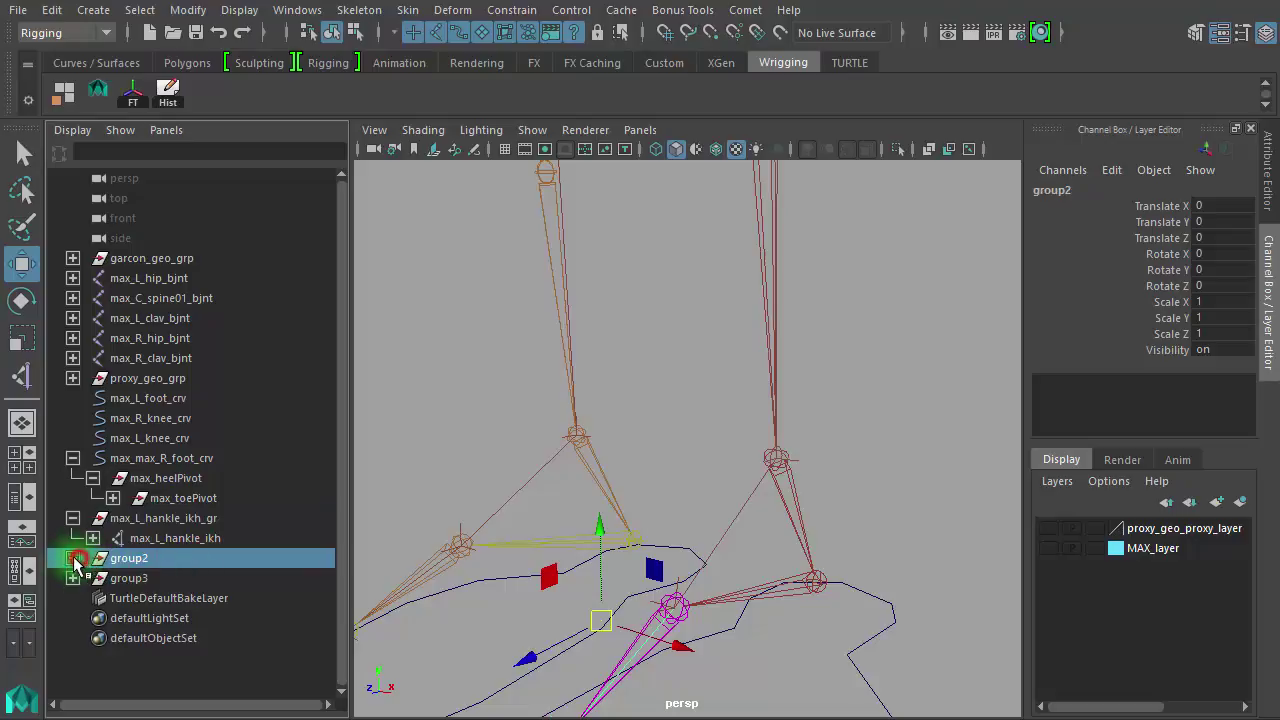
left_click(72, 558)
double_click(171, 579)
key("ctrl+c")
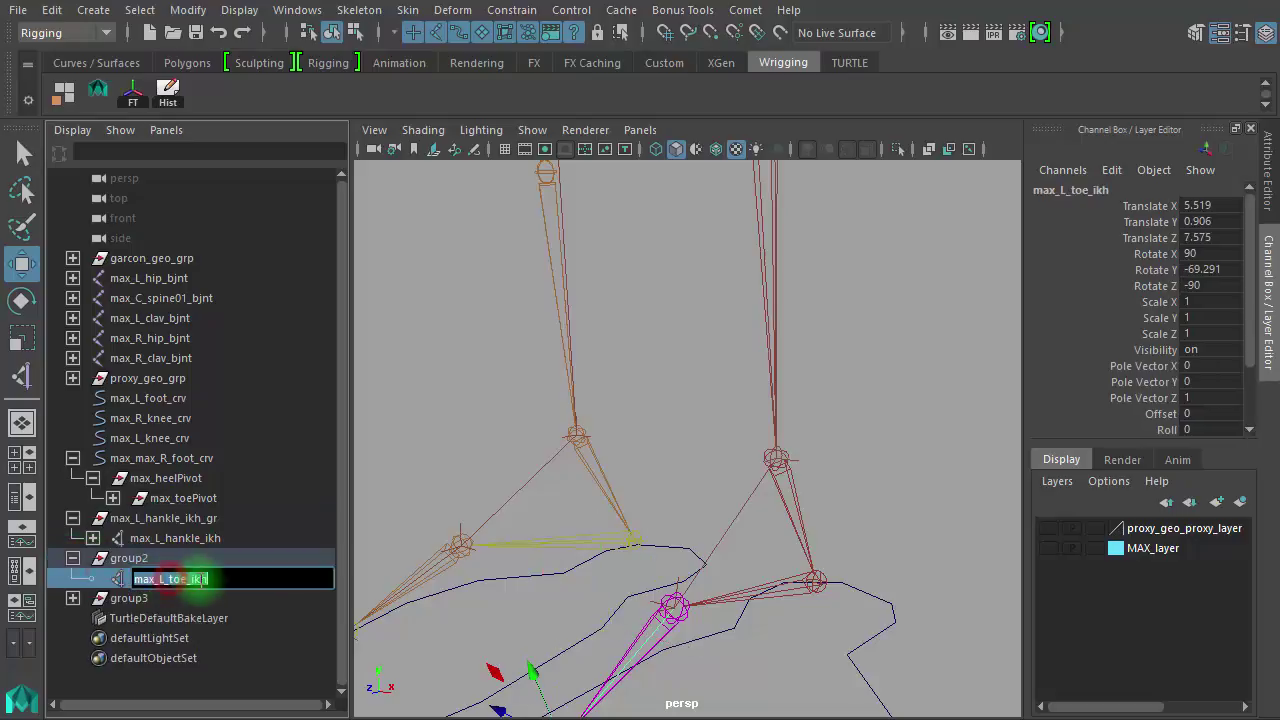
double_click(200, 560)
key("ctrl+v")
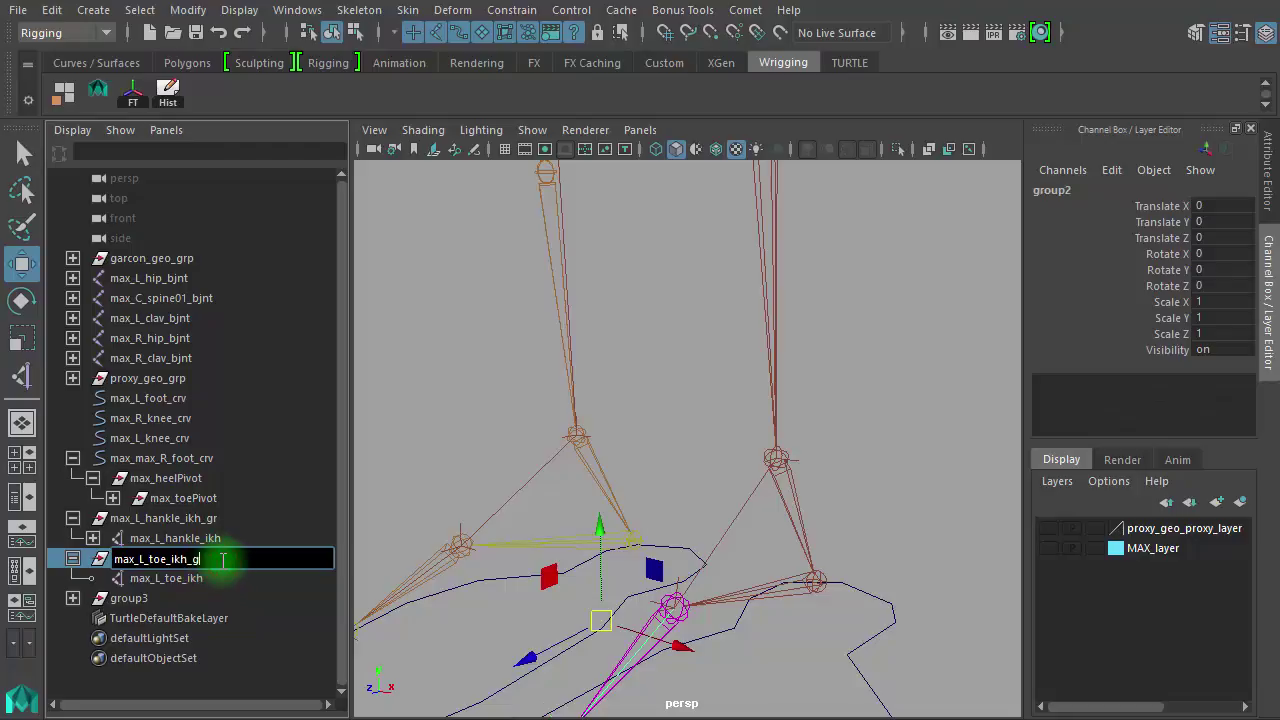
type("_gr")
key("Return")
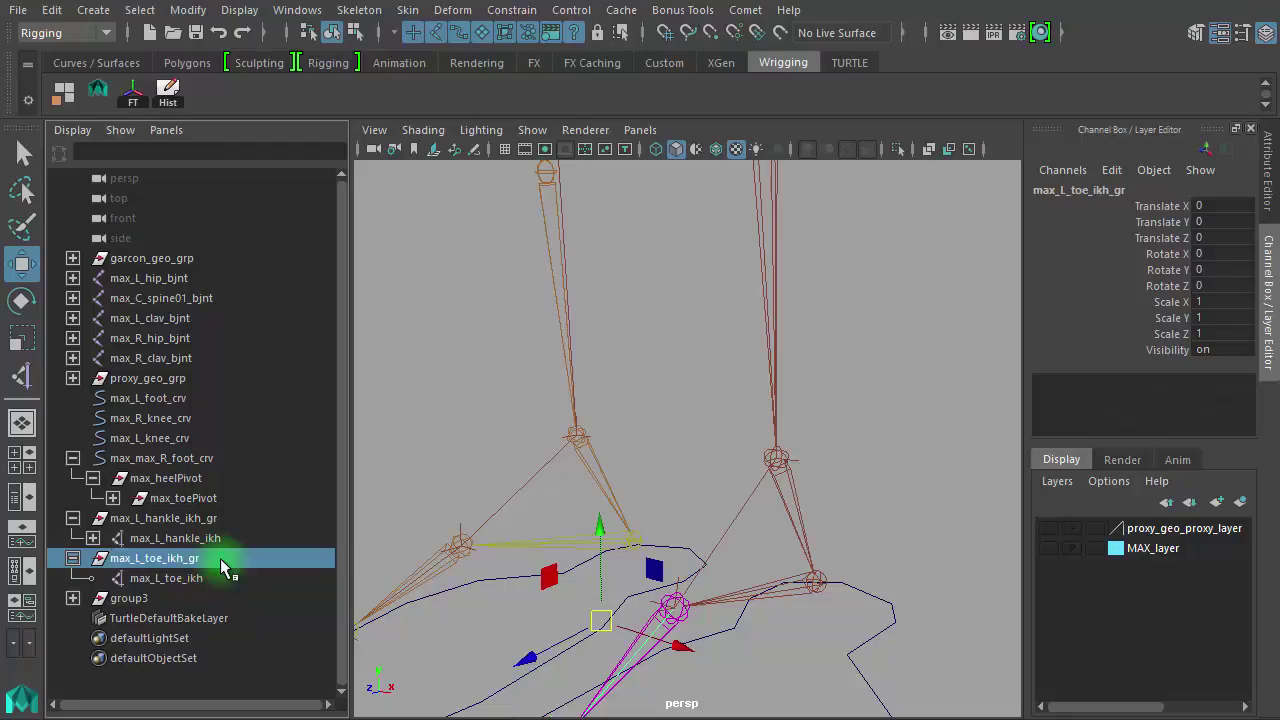
Rename the group holding the left ball IK handle as max_L_ball_ikh_gr, reusing the handle's copied name.
left_click(72, 600)
double_click(186, 620)
key("ctrl+c")
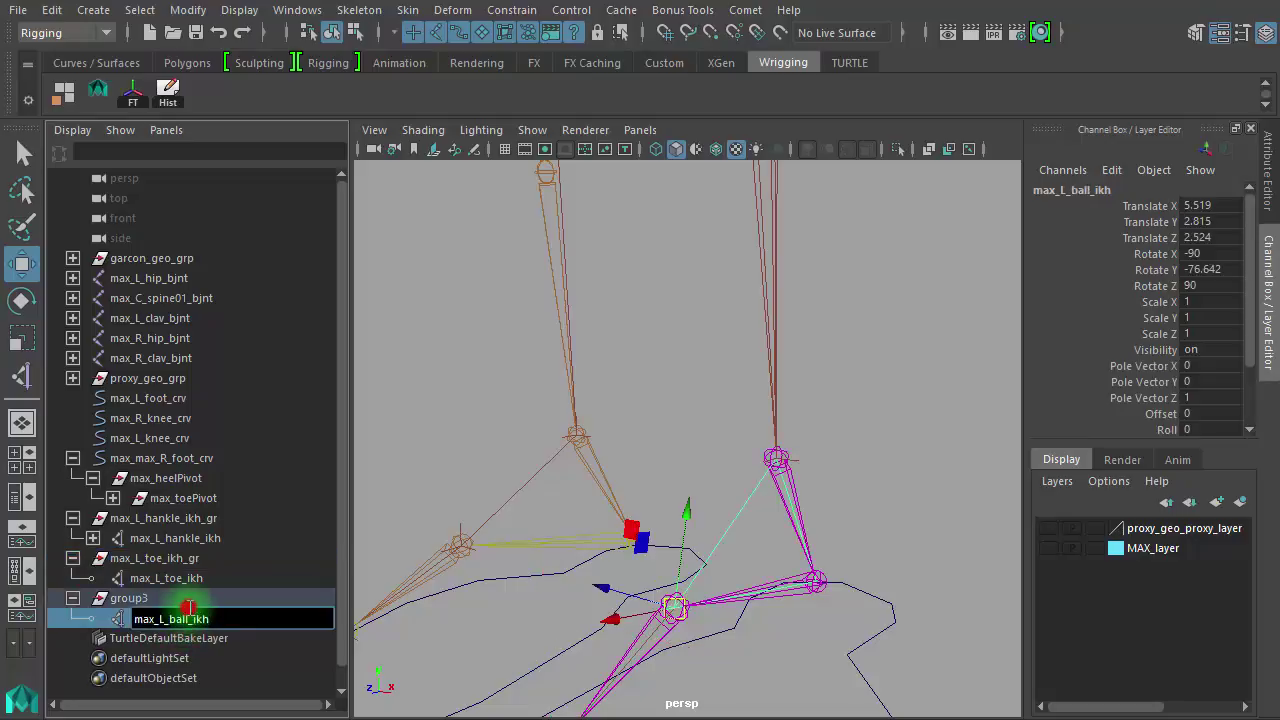
double_click(187, 596)
key("ctrl+v")
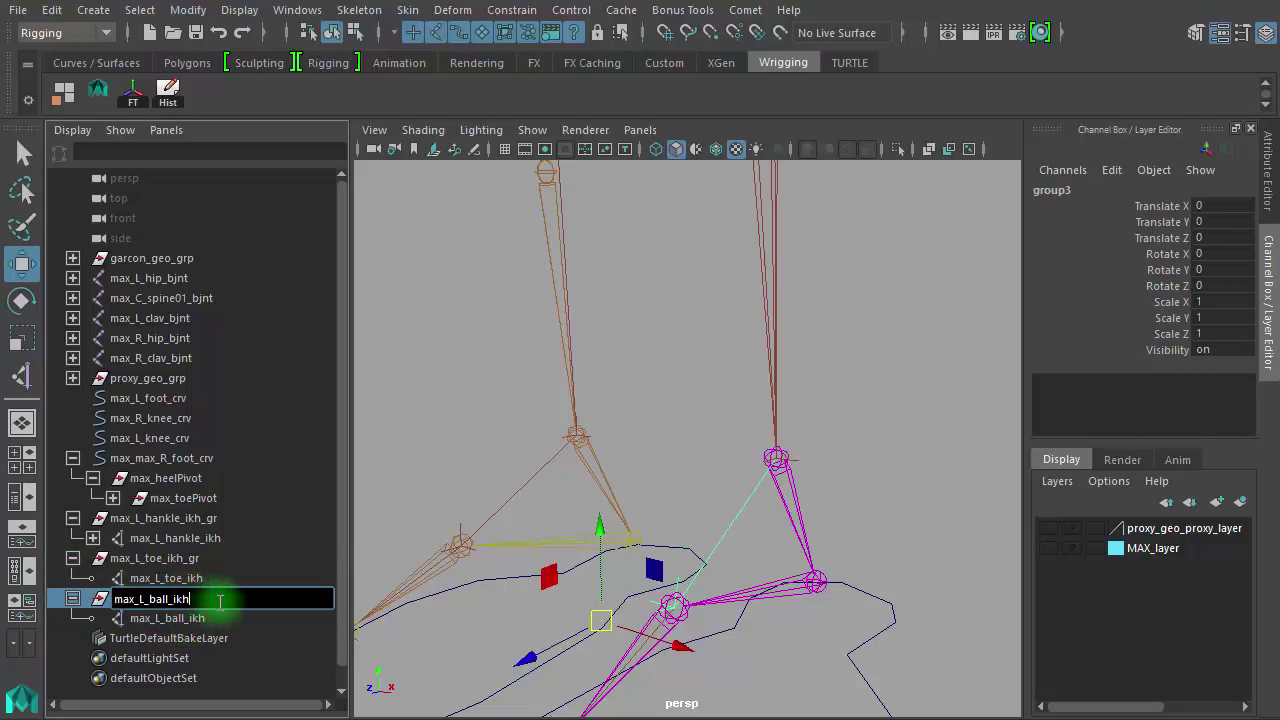
key("Return")
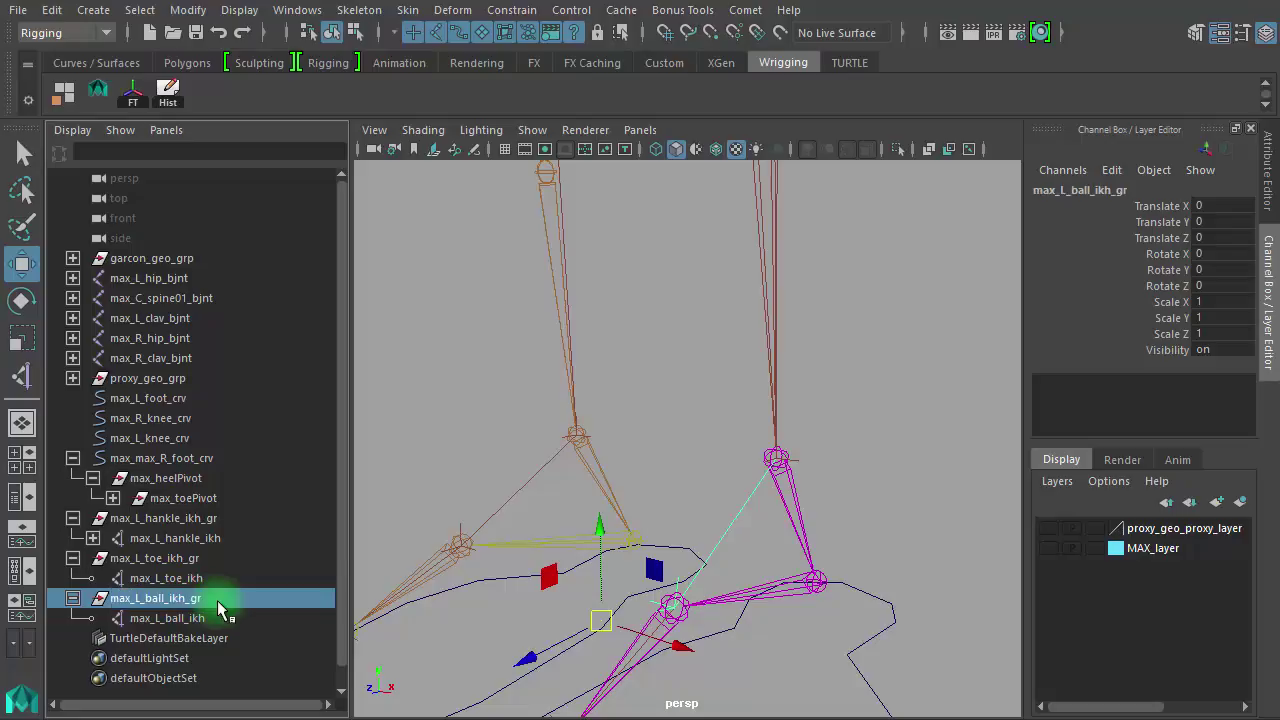
Select max_L_hankle_ikh_gr and collapse the ankle, toe and ball IK groups in the hierarchy.
left_click(147, 520)
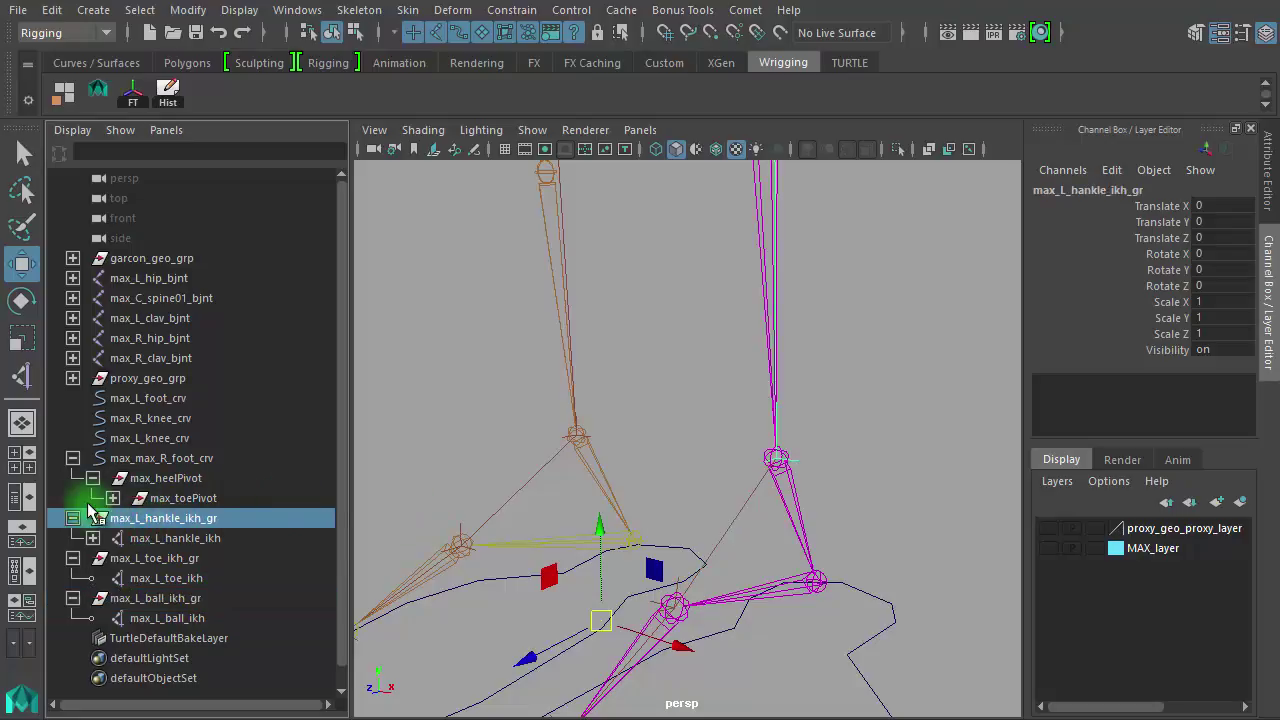
right_click_drag(954, 487, 802, 517, "alt")
left_click_drag(792, 543, 719, 543, "alt")
right_click_drag(675, 543, 844, 543, "alt")
middle_click_drag(836, 517, 868, 318, "alt")
mouse_move(766, 394)
left_mouse_down("alt")
mouse_move(763, 373)
mouse_move(765, 391)
left_mouse_up("alt")
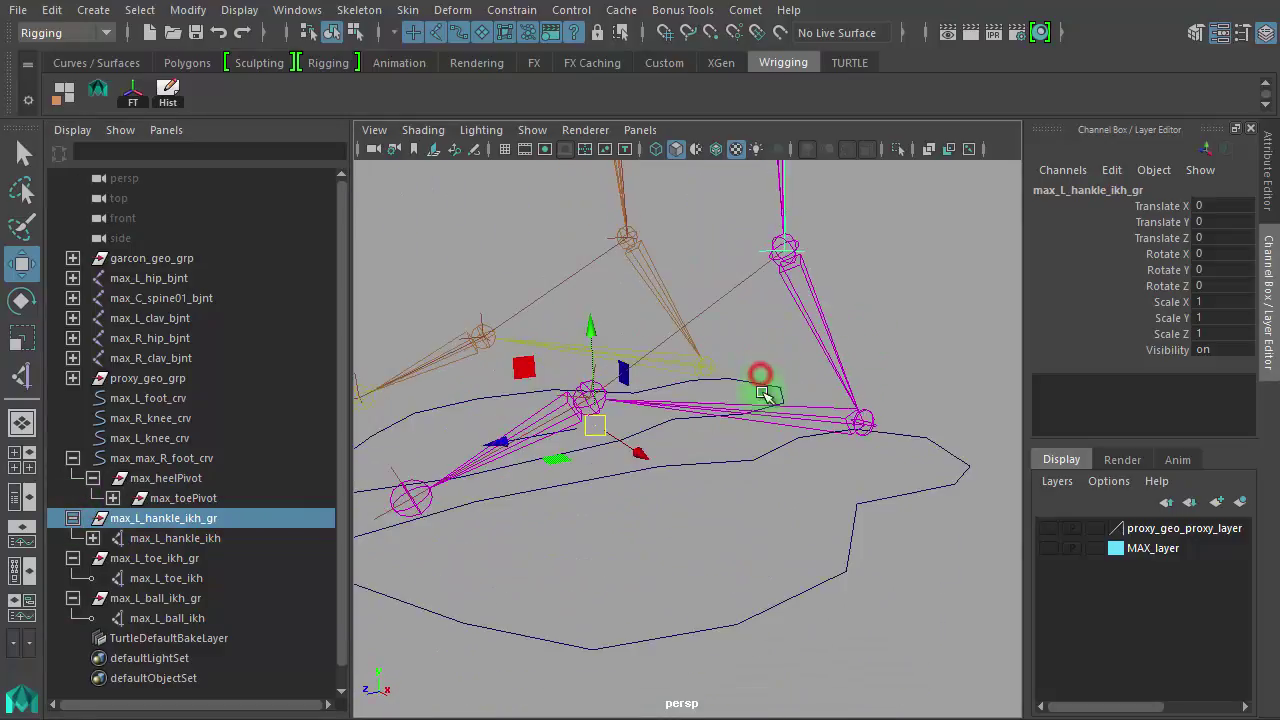
left_click(73, 518)
left_click(73, 538)
left_click(73, 558)
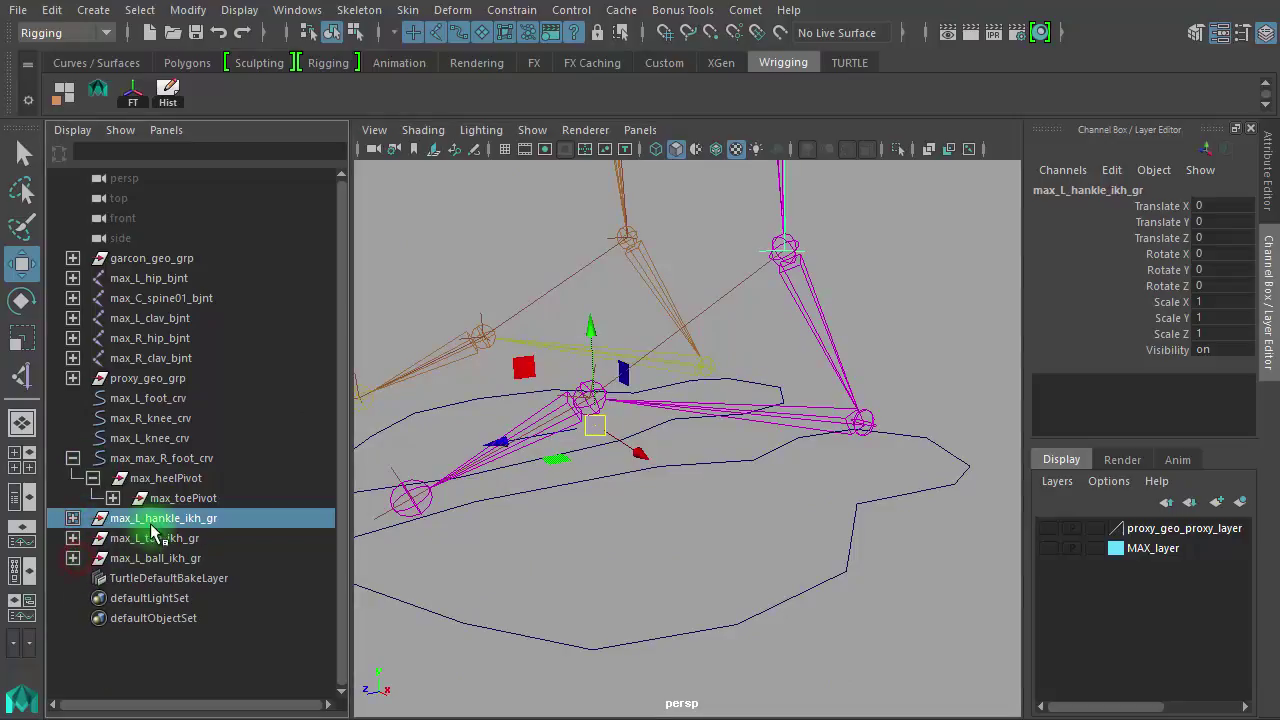
Snap the pivot of max_L_hankle_ikh_gr to the left ball joint.
mouse_move(645, 492)
left_mouse_down("alt")
mouse_move(757, 543)
mouse_move(643, 479)
left_mouse_up("alt")
middle_click_drag(643, 479, 632, 473, "alt")
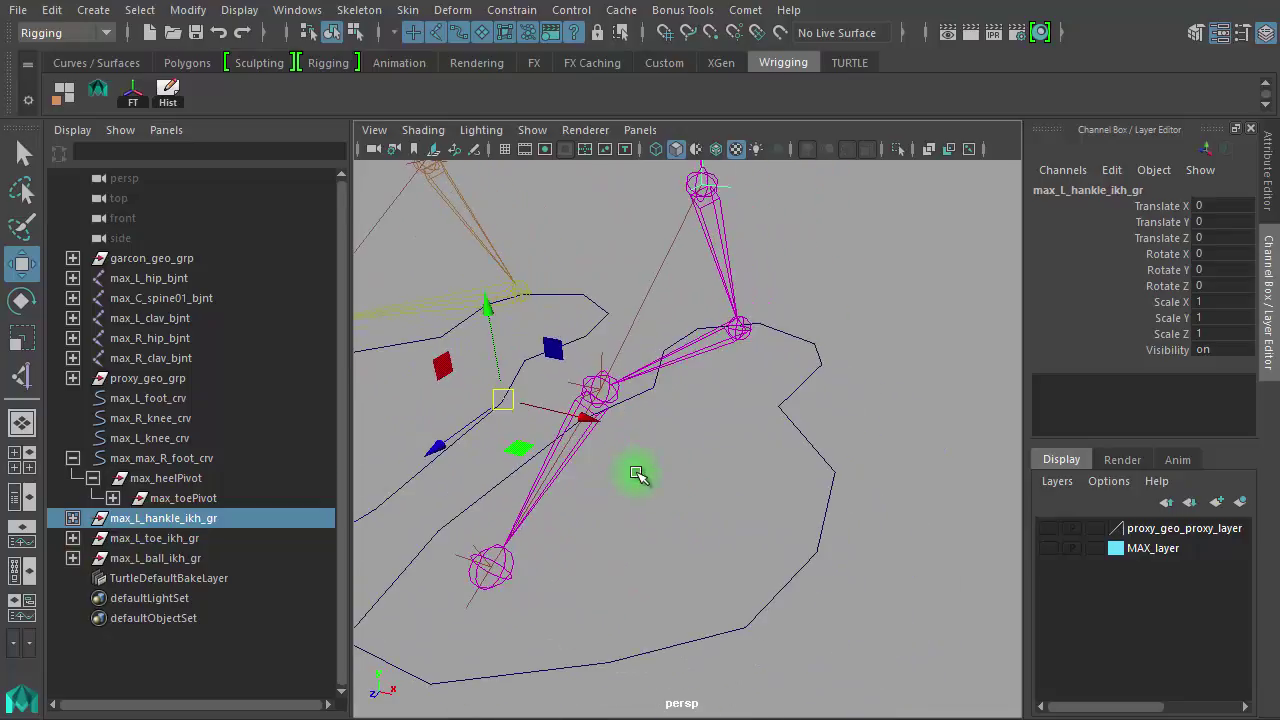
key("e")
key("v")
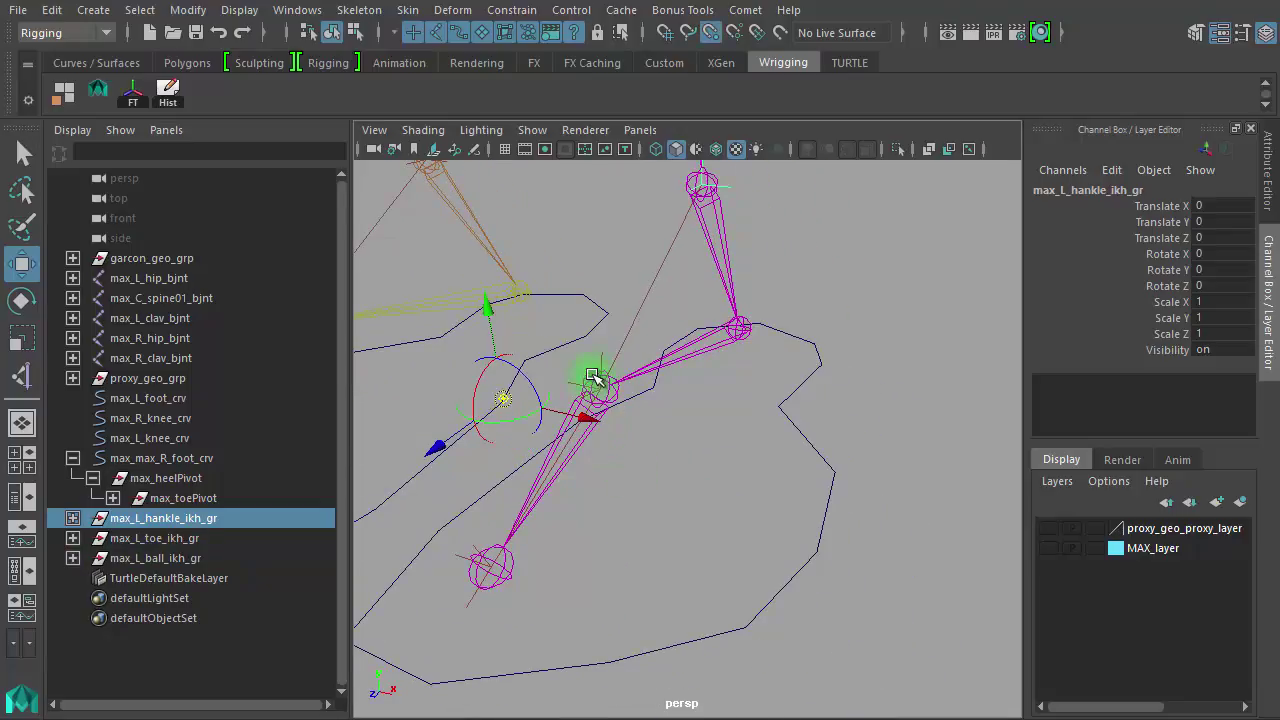
middle_click(600, 386)
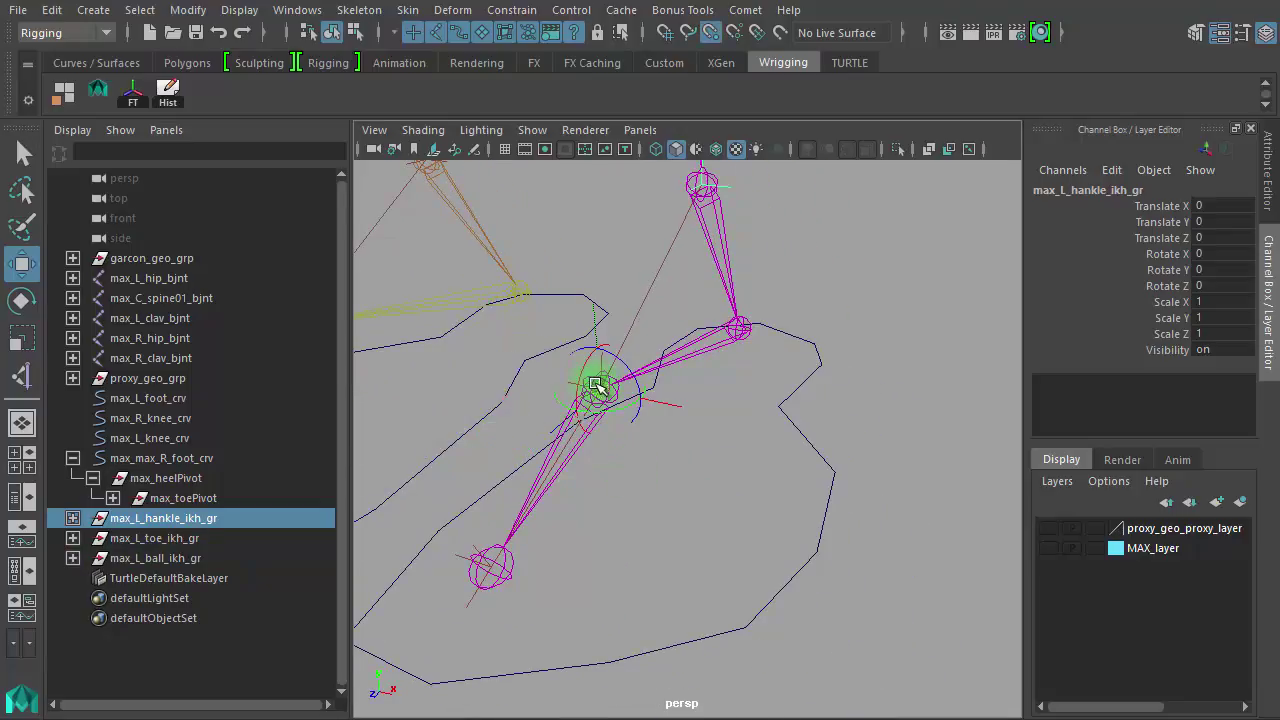
left_click(173, 540)
key("v")
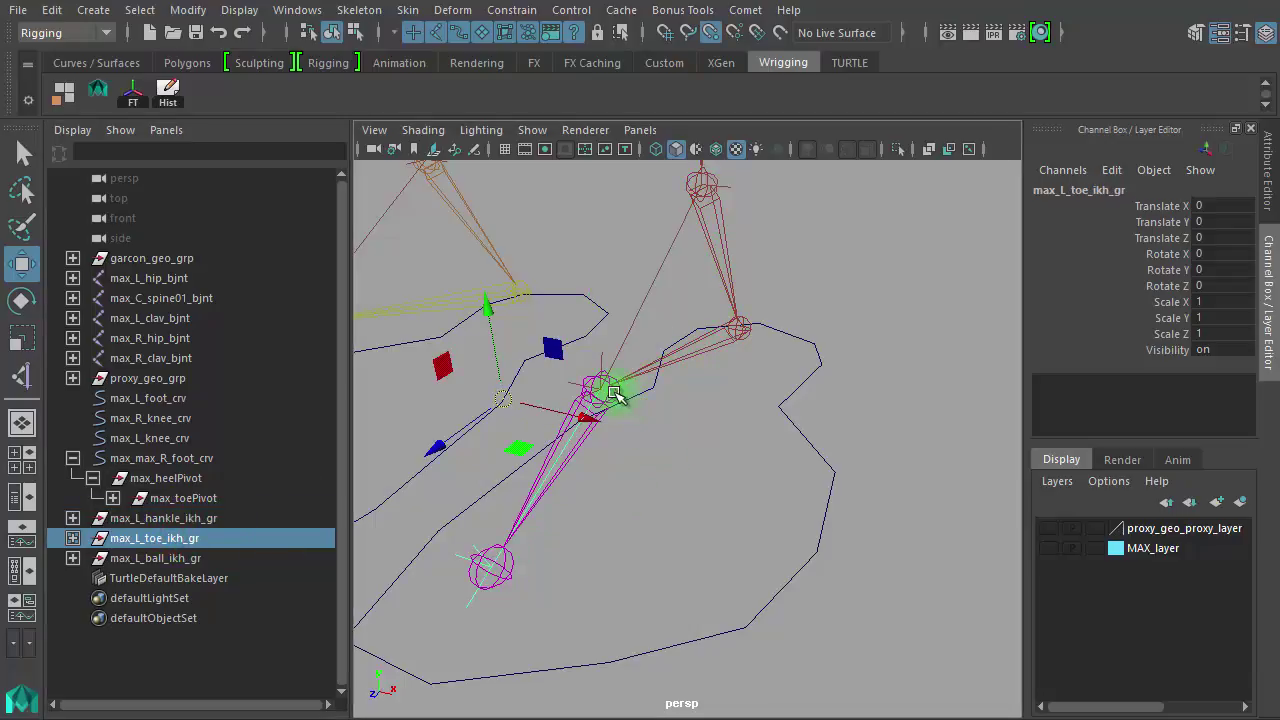
middle_click(612, 395)
scroll(612, 395, "up", 3)
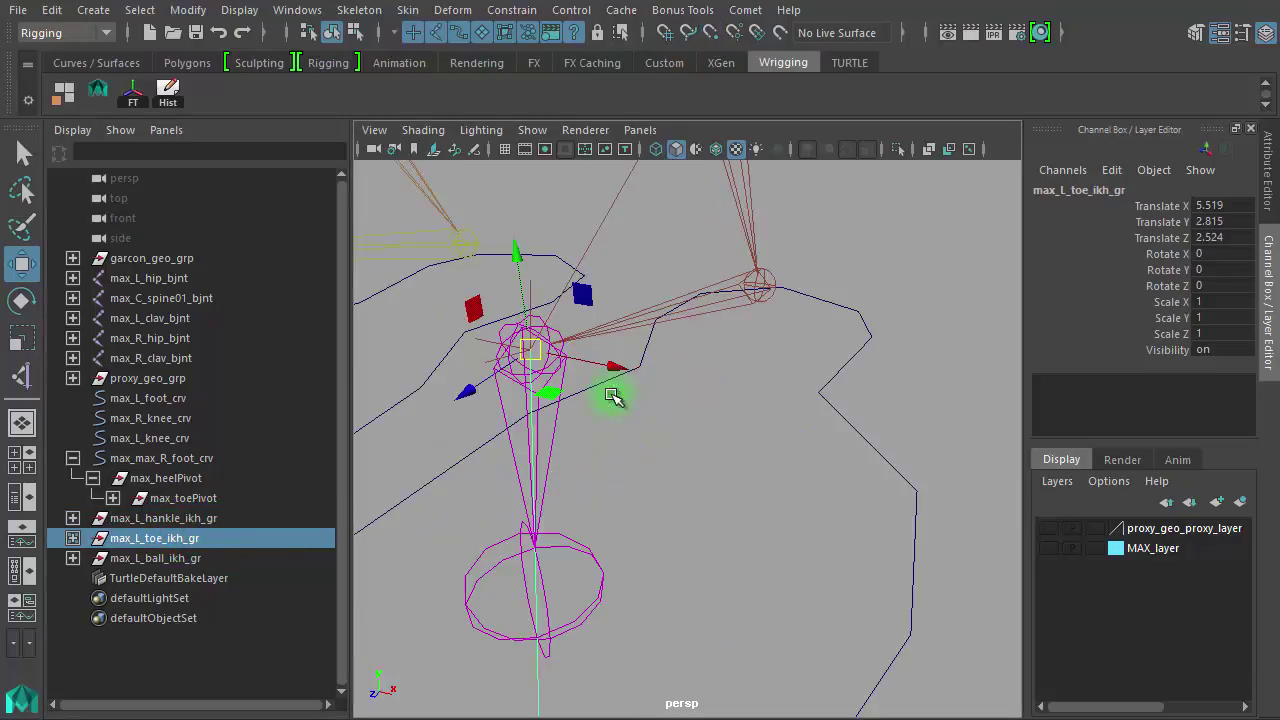
key("ctrl+z")
Snap only the pivot of max_L_toe_ikh_gr to the left ball joint, leaving the group itself in place.
key("d")
key("v")
middle_click_drag(540, 360, 537, 357)
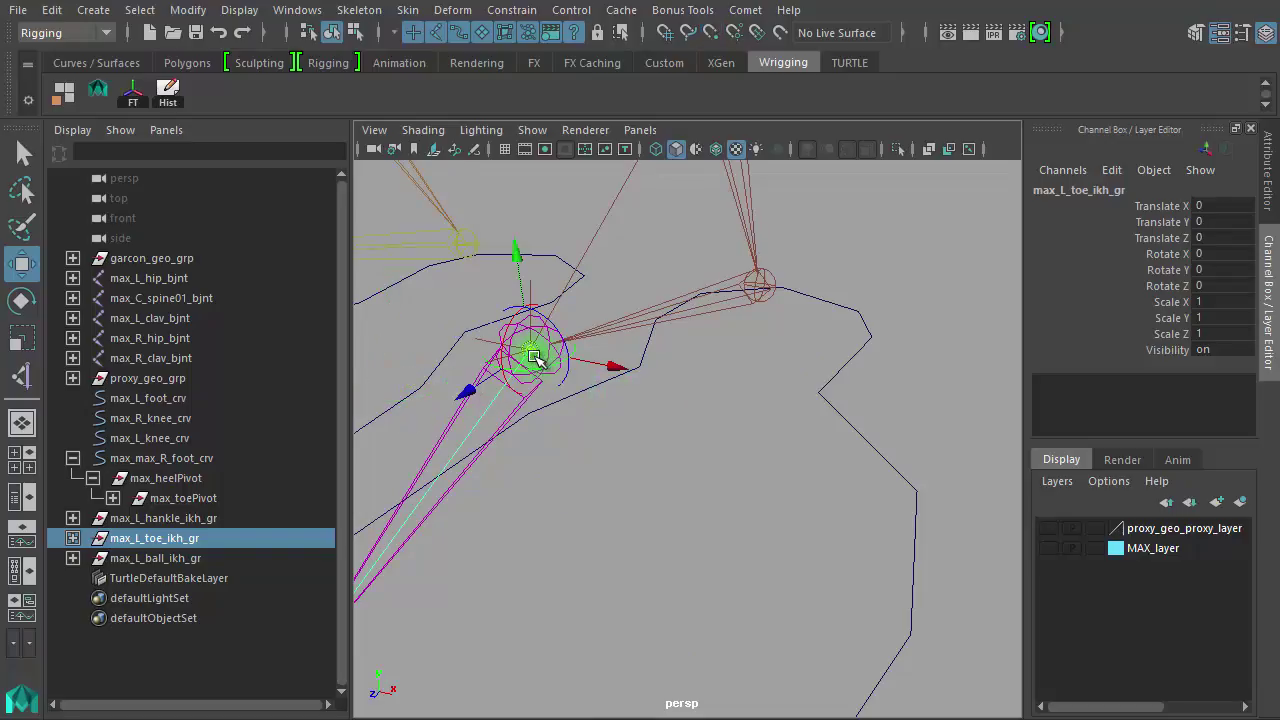
Snap the pivot of max_L_ball_ikh_gr to the left ball joint.
left_click(135, 558)
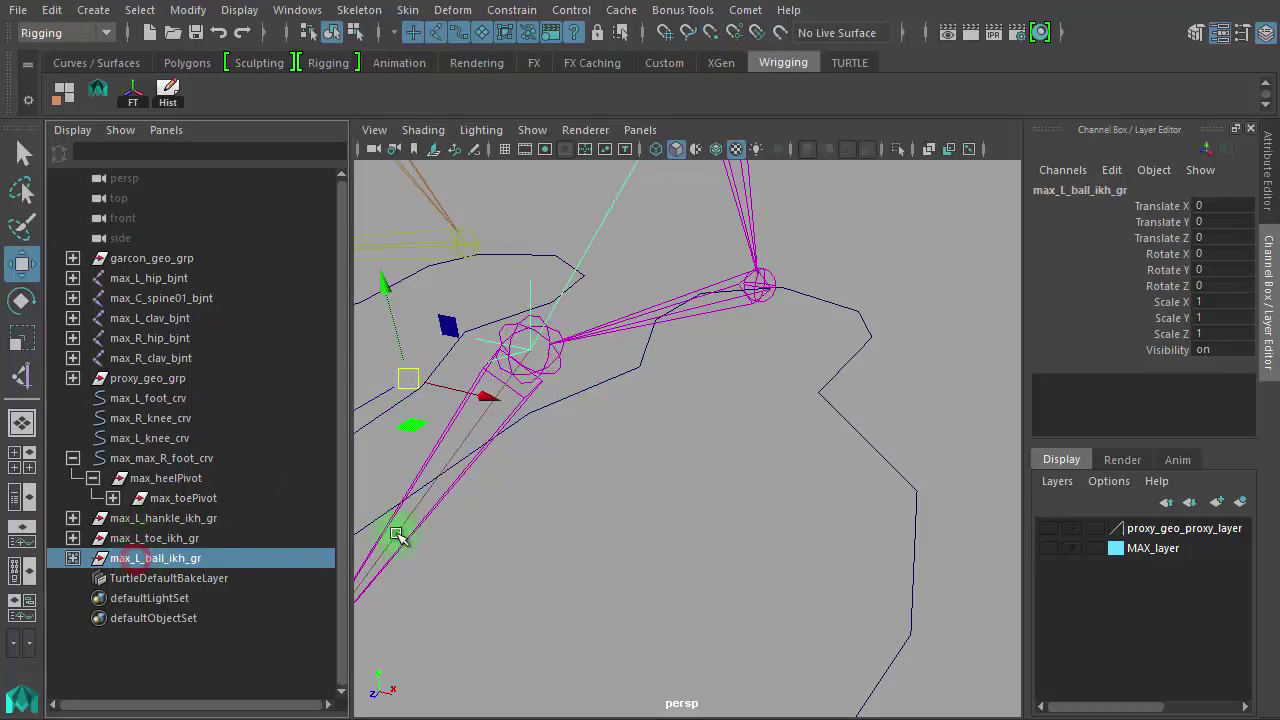
key("d")
key("v")
middle_click_drag(542, 360, 530, 357)
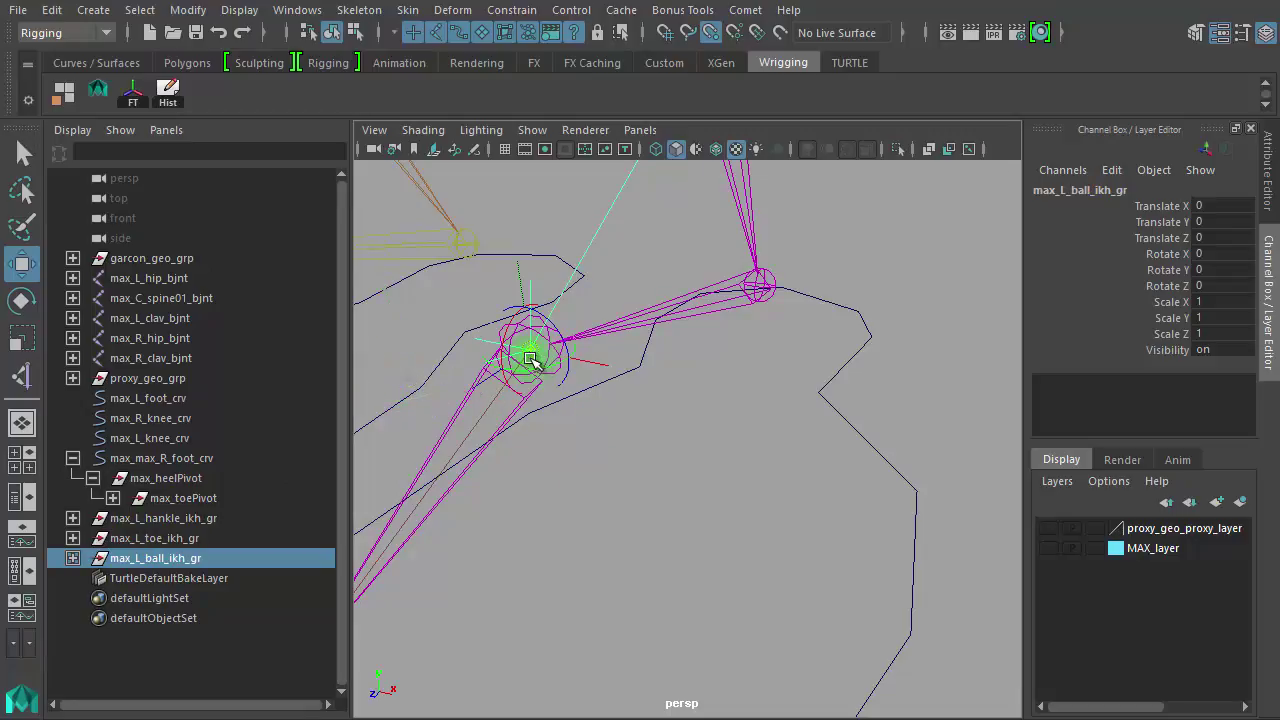
Select the left ankle, toe and ball IK groups together, test-move them and undo the move.
left_click(705, 483)
left_click_drag(703, 528, 869, 485, "alt")
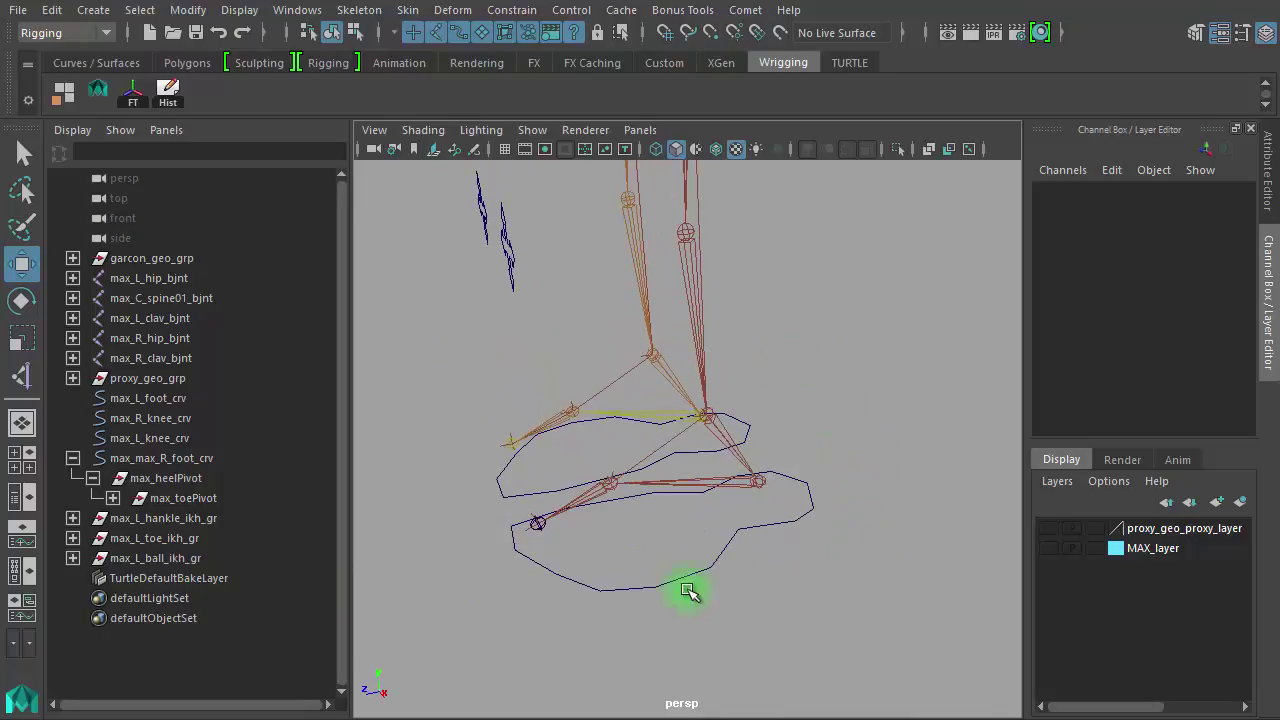
right_click_drag(760, 452, 598, 366, "alt")
left_click_drag(200, 520, 205, 564)
left_click_drag(766, 557, 600, 513, "alt")
right_click_drag(600, 513, 727, 524, "alt")
left_click_drag(647, 467, 666, 423)
key("ctrl+z")
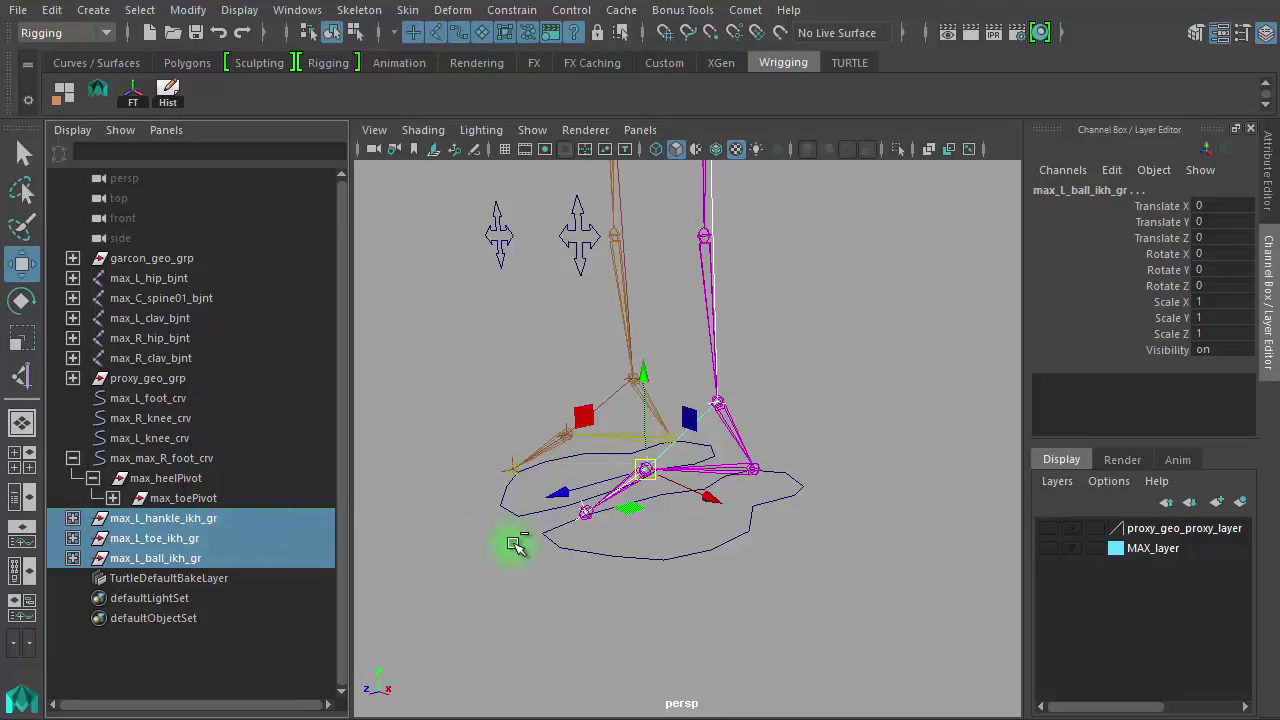
Group the three selected IK groups under a new parent and expand it in the hierarchy.
key("ctrl+g")
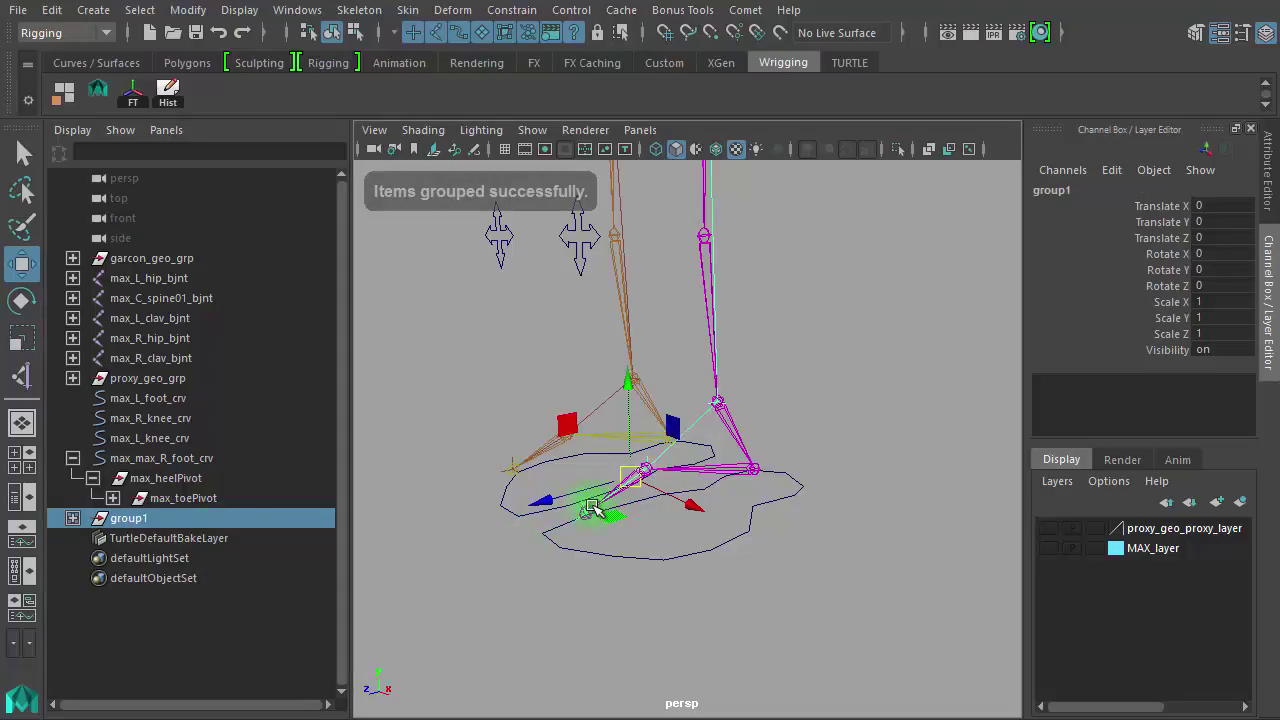
left_click_drag(583, 603, 477, 557, "alt")
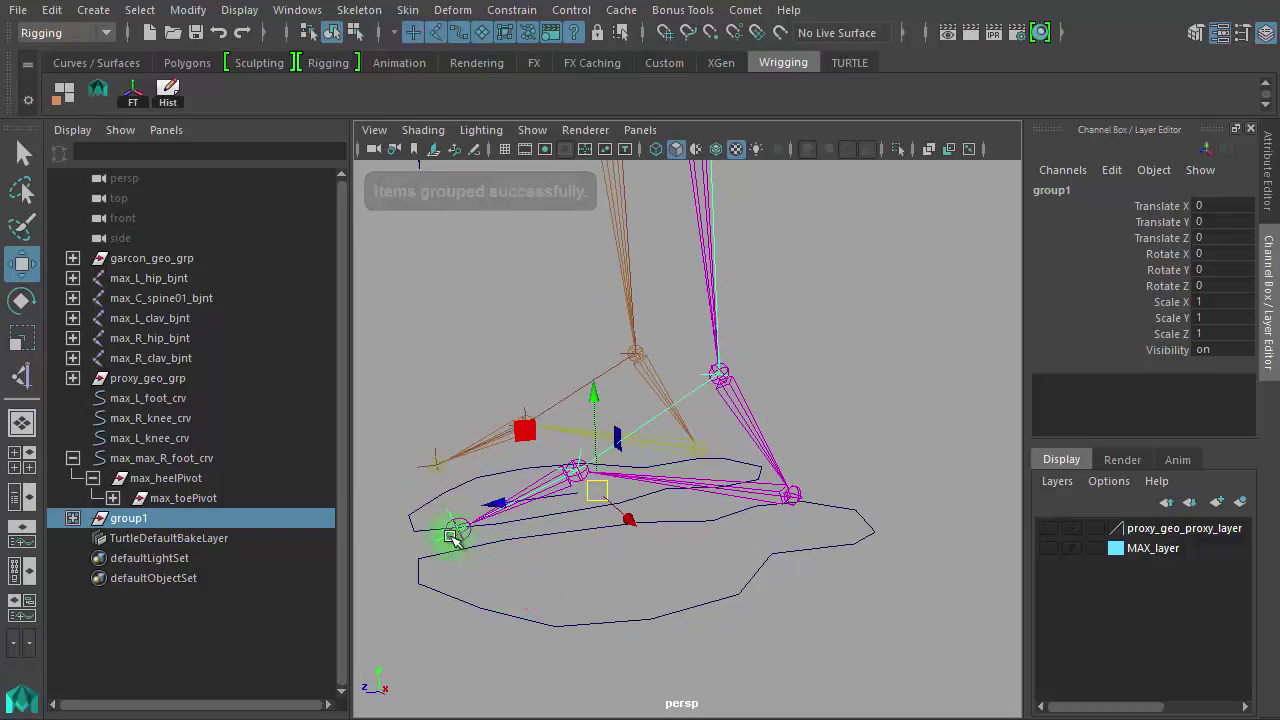
left_click_drag(553, 539, 698, 546, "alt")
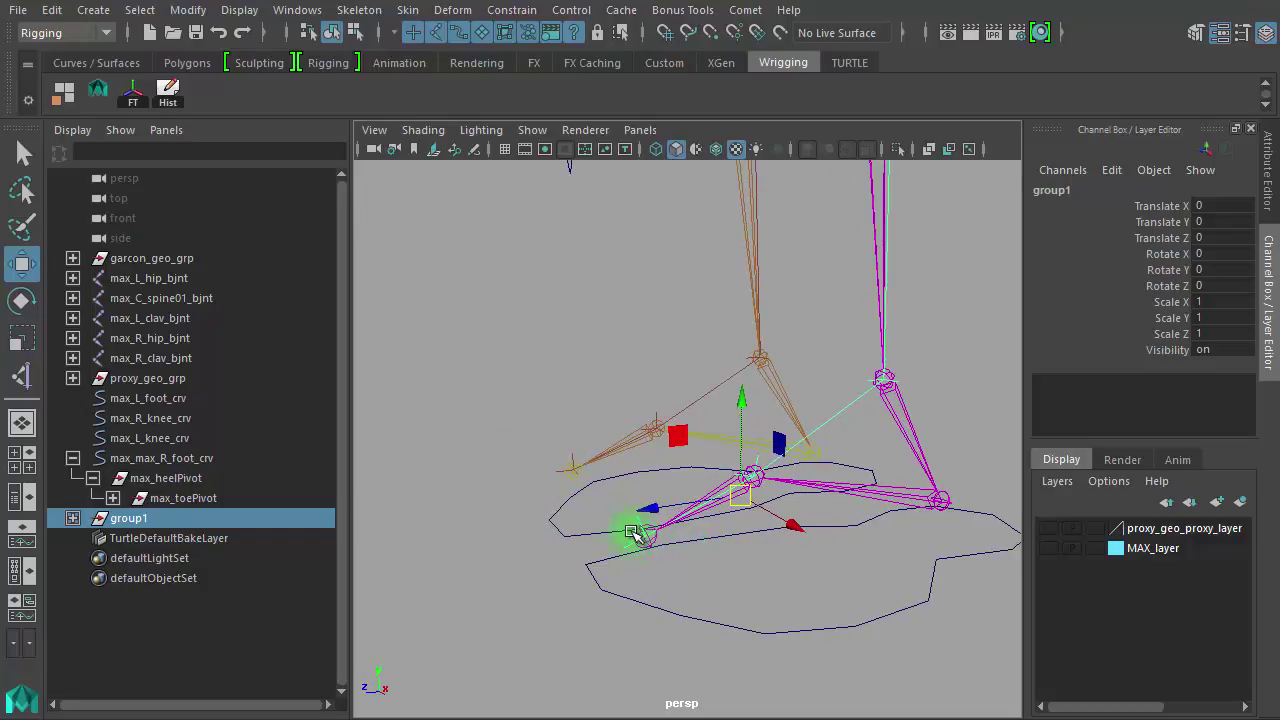
left_click(72, 518)
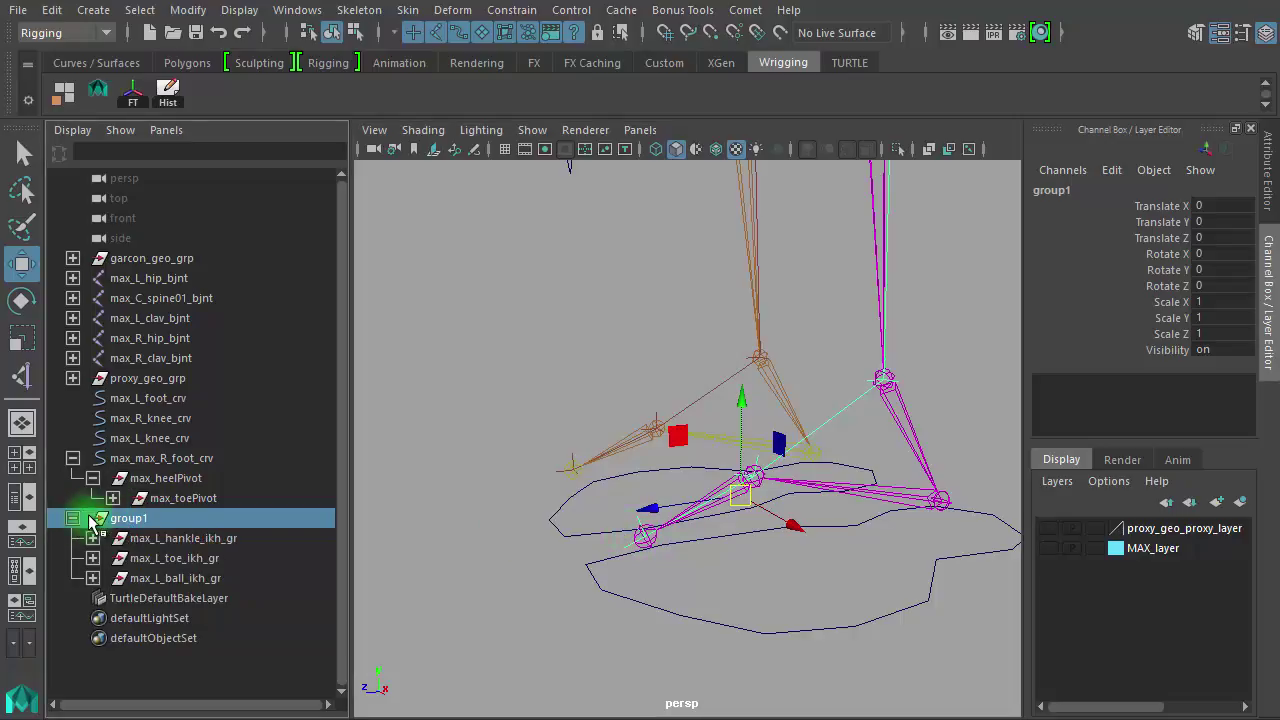
Rename the new parent group max_L_toe_gr.
double_click(152, 521)
type("max_L_ball_ikh")
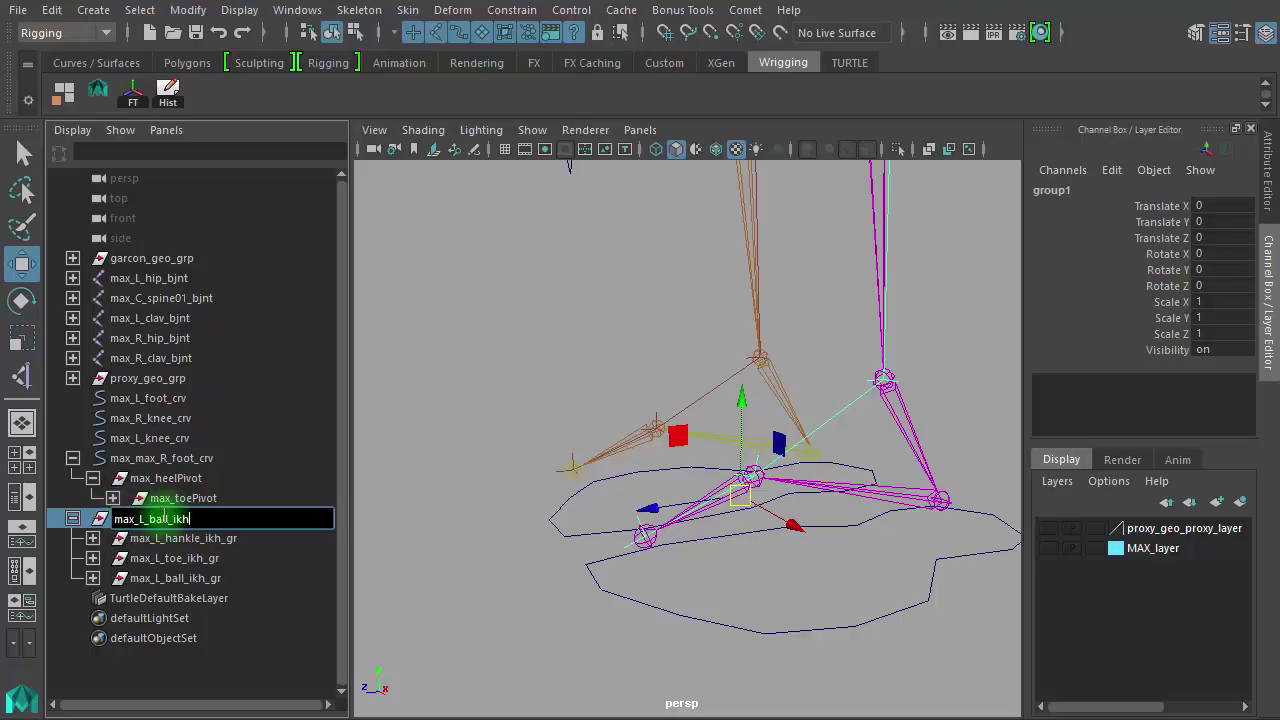
key("BackSpace")
key("BackSpace")
key("BackSpace")
key("BackSpace")
type("toe")
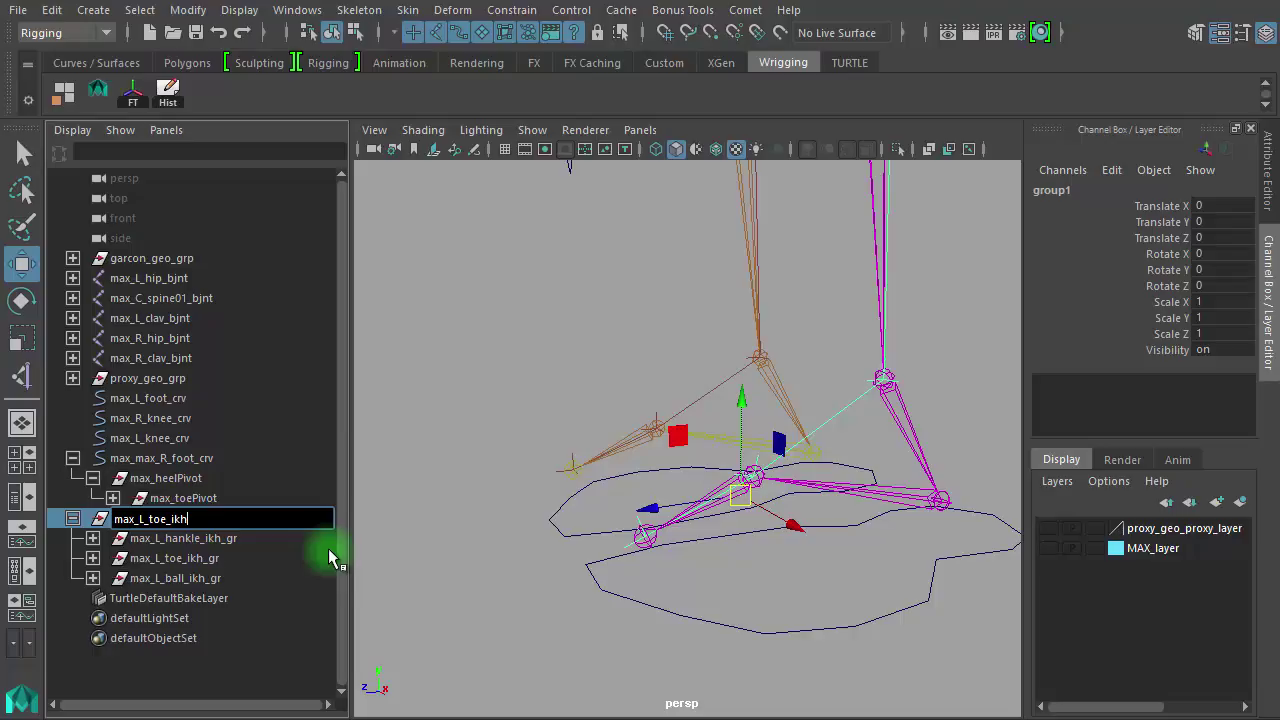
key("BackSpace")
key("BackSpace")
key("BackSpace")
type("gr")
key("Return")
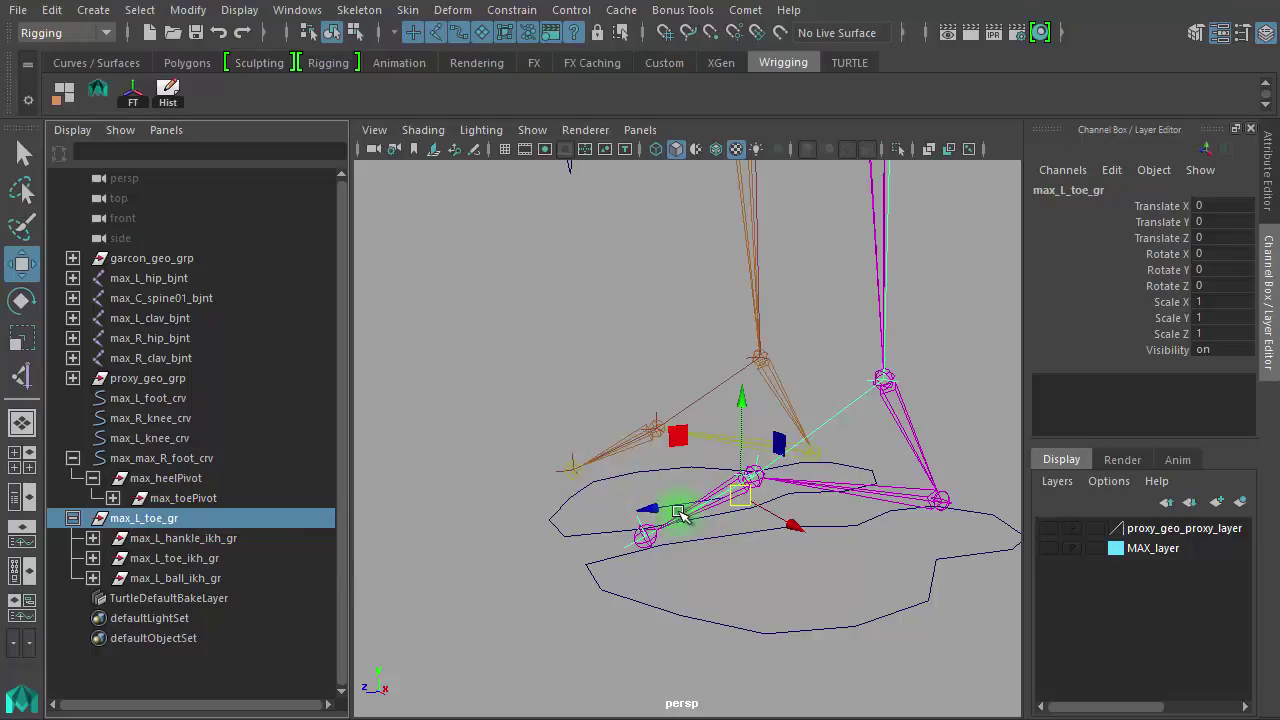
Snap the pivot of max_L_toe_gr to the left toe joint at the tip of the foot.
key("d")
key("v")
middle_click(635, 549)
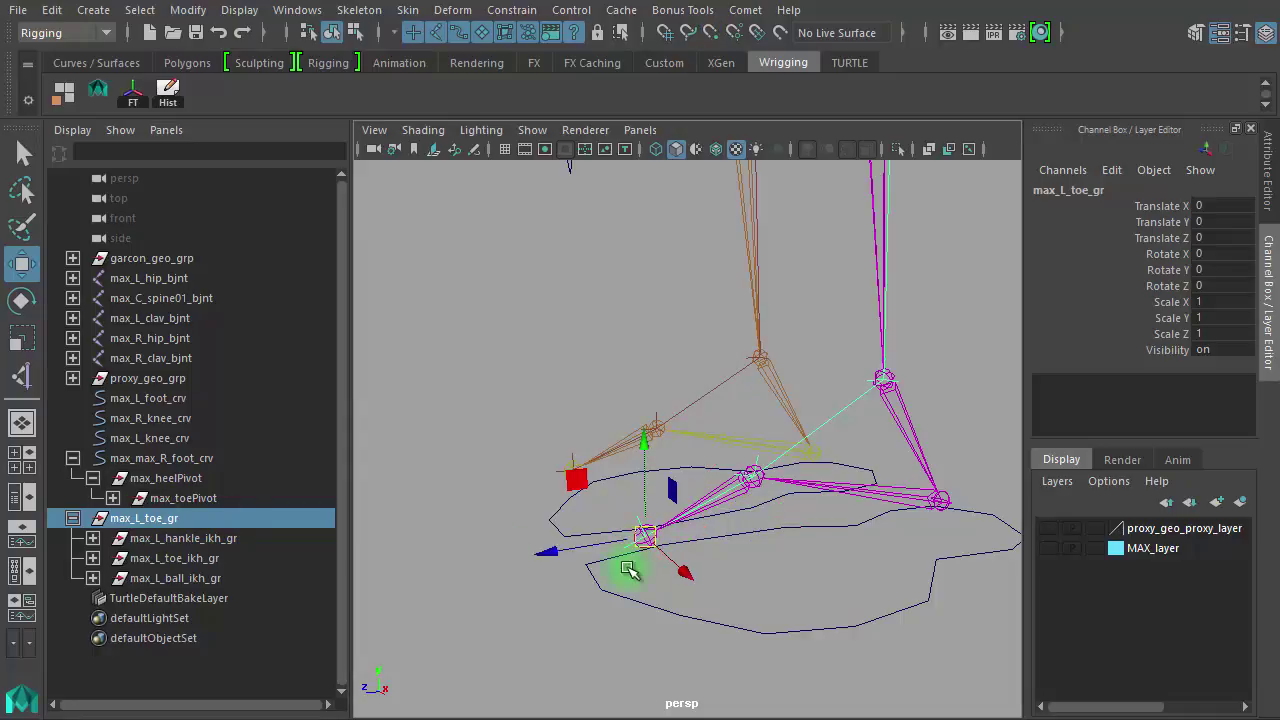
Test-rotate max_L_toe_gr about the toe joint and undo the rotation.
left_click_drag(817, 582, 740, 577, "alt")
key("e")
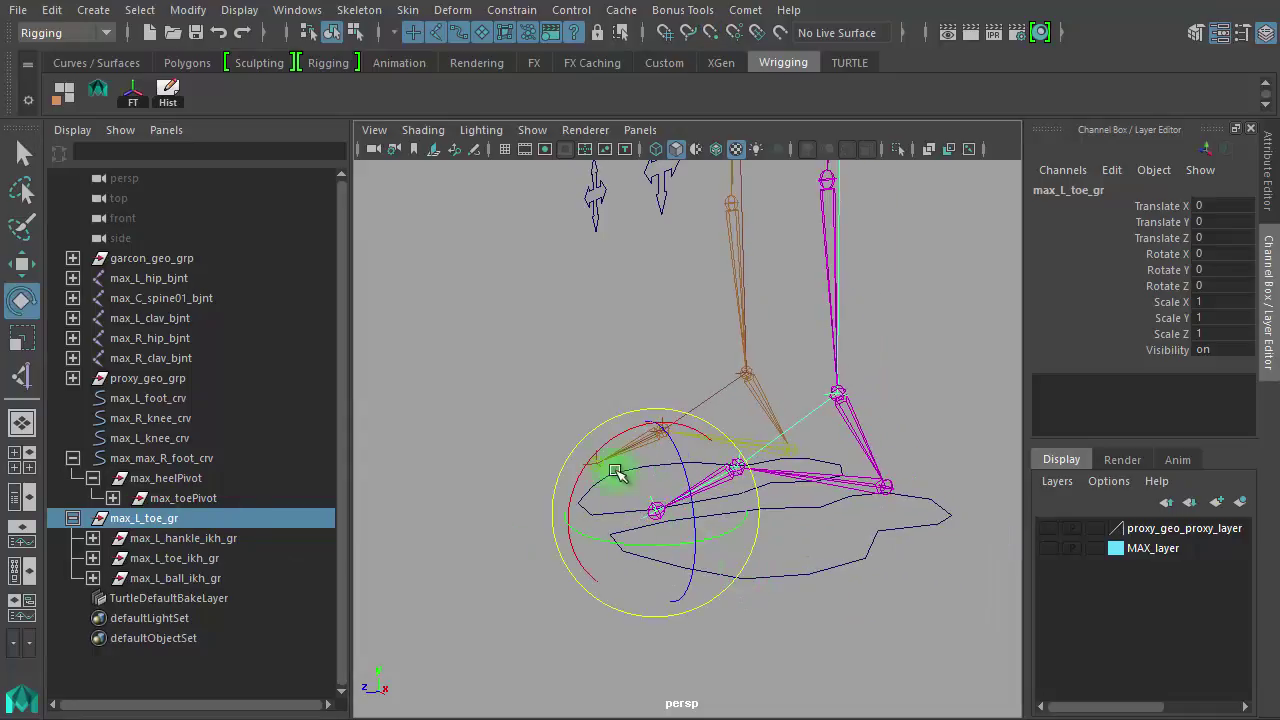
left_click_drag(600, 452, 569, 503)
key("ctrl+z")
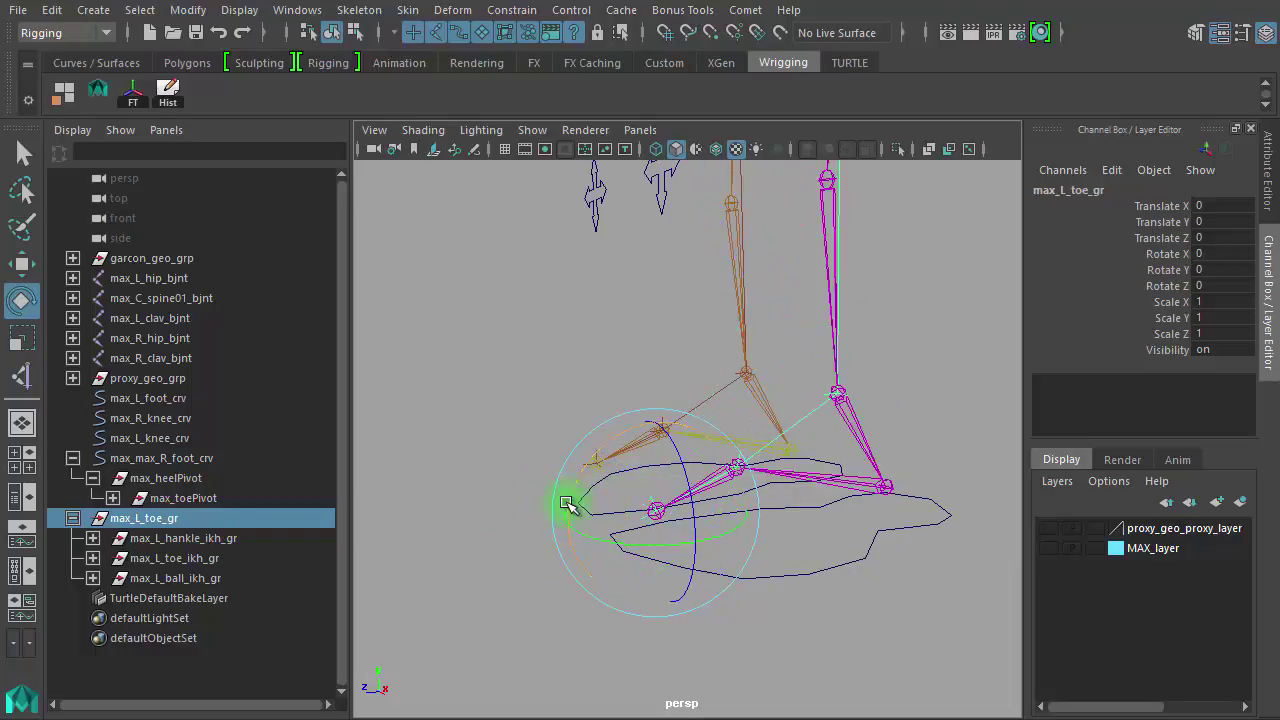
Test-rotate max_L_hankle_ikh_gr about 51 degrees in X around the ball joint and undo the rotation.
left_click(236, 542)
left_click_drag(840, 560, 776, 544)
left_click_drag(665, 420, 612, 476)
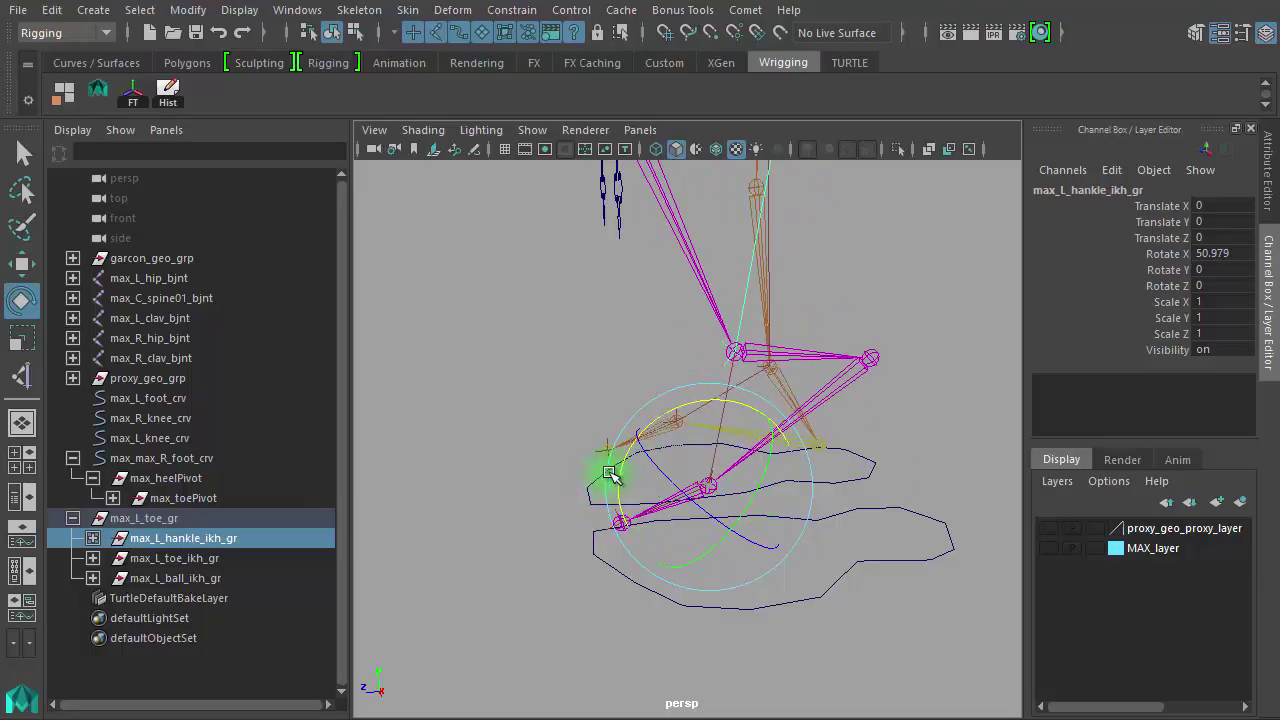
key("ctrl+z")
Rename the parent group max_L_toe_gr to max_L_toeRot_gr.
left_click(206, 539)
double_click(167, 519)
left_click(255, 527)
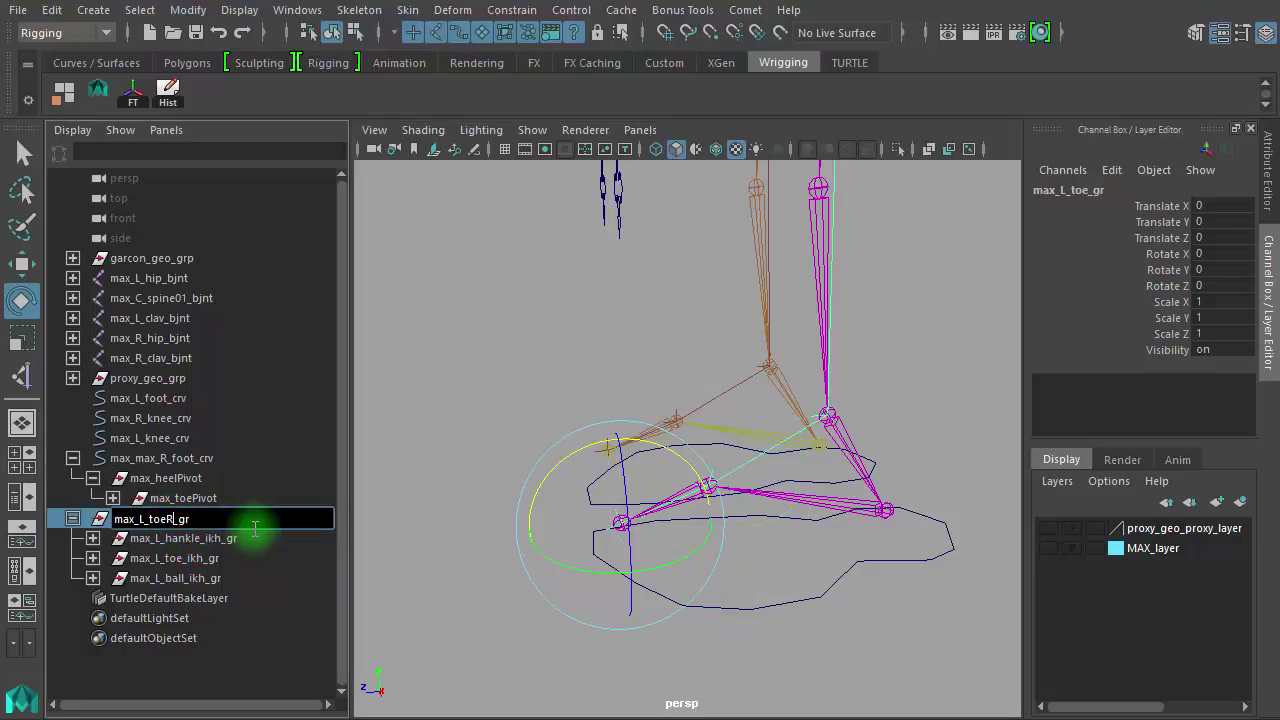
key("Return")
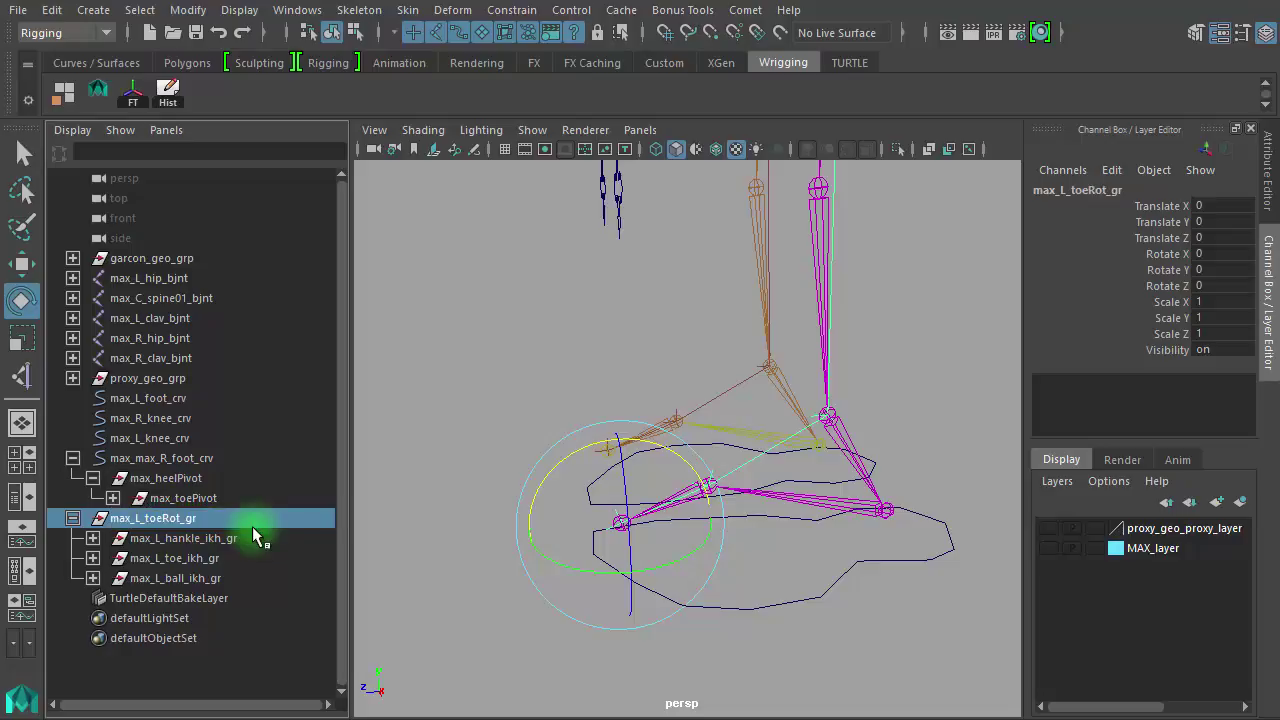
Rename max_L_hankle_ikh_gr to max_L_ballRot_ikh_gr.
double_click(187, 539)
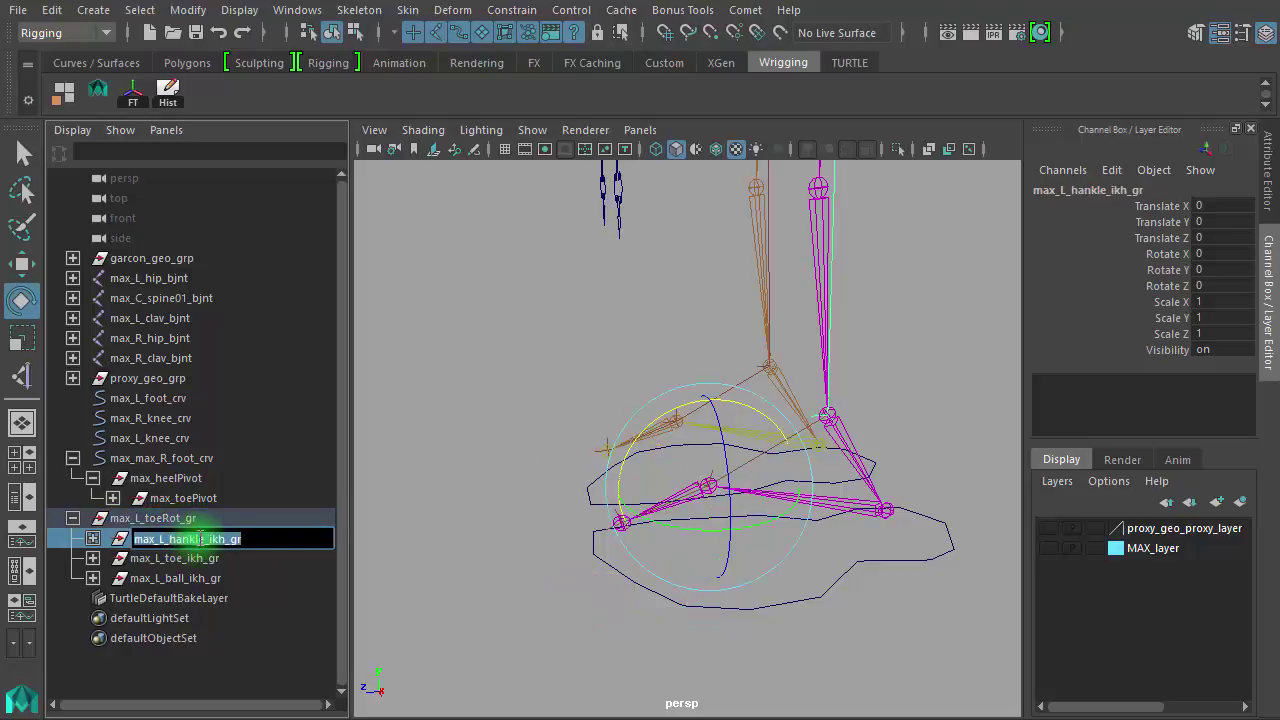
left_click(205, 538)
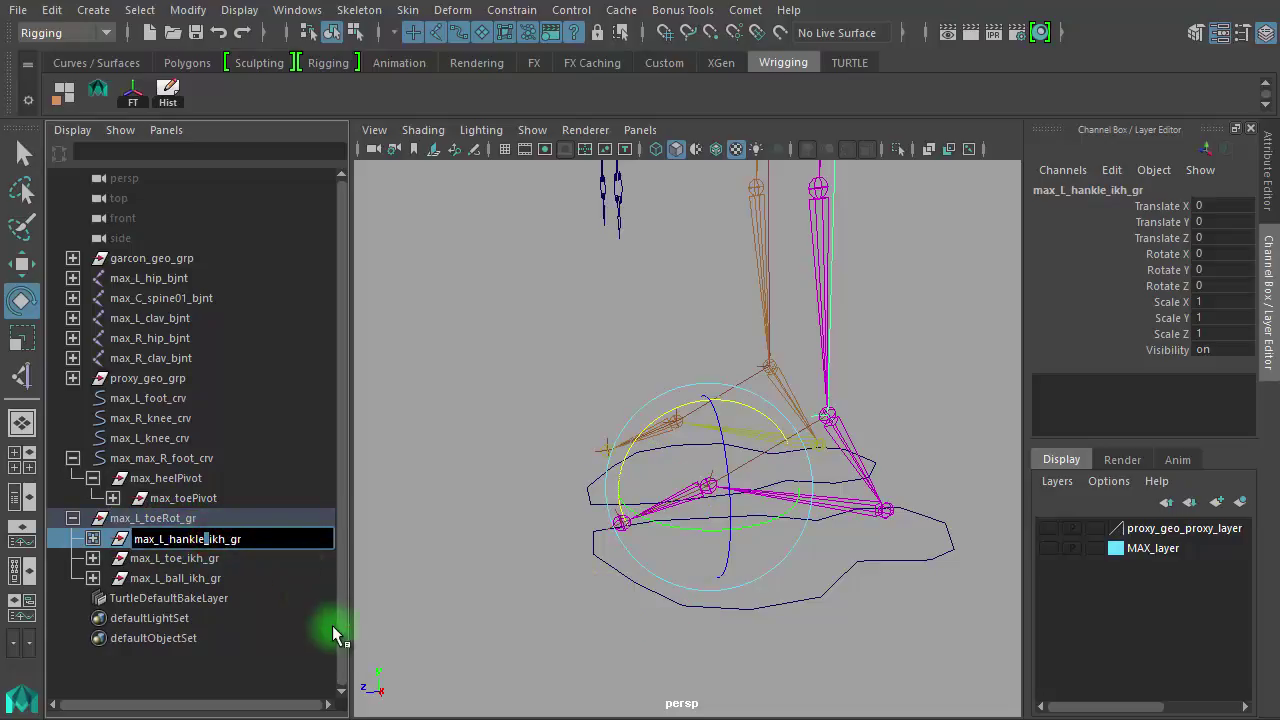
key("BackSpace")
key("BackSpace")
key("BackSpace")
key("BackSpace")
key("BackSpace")
key("BackSpace")
type("ballRot")
key("Return")
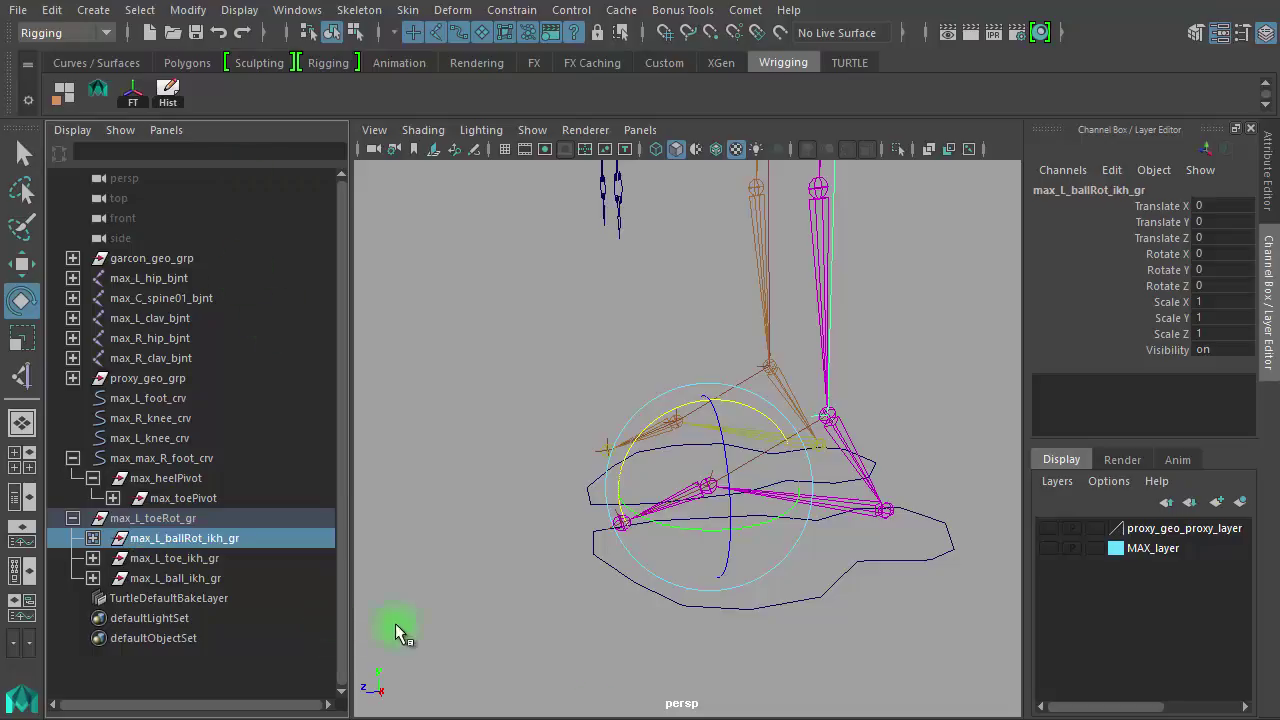
Test-rotate max_L_ballRot_ikh_gr by about 27 degrees in X, test-rotate max_L_toeRot_gr, and undo each rotation.
left_click_drag(672, 412, 620, 424)
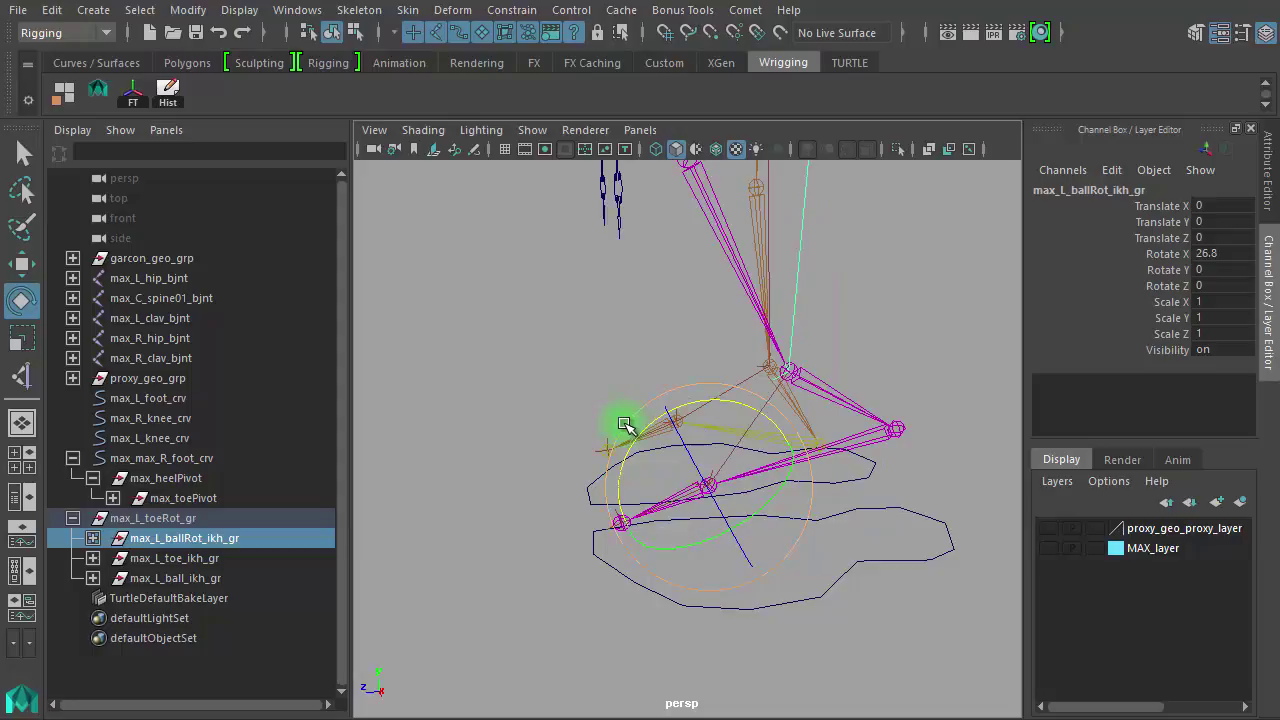
key("ctrl+z")
left_click(178, 518)
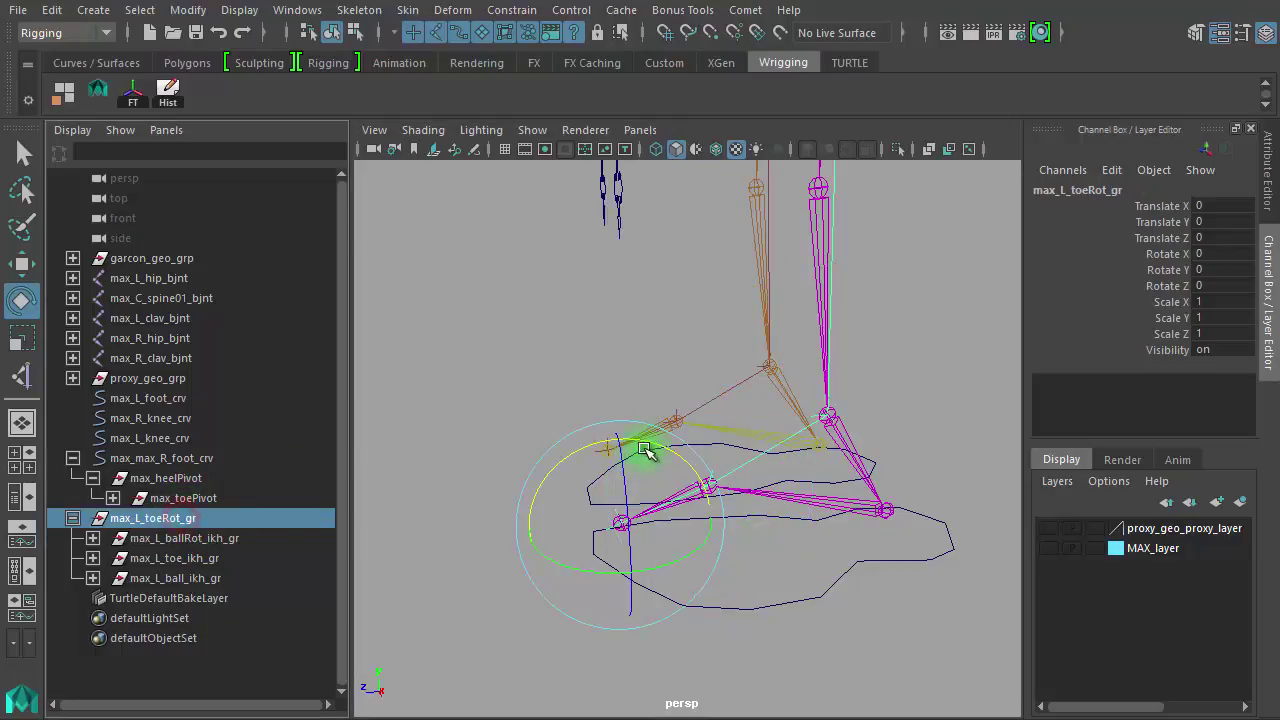
left_click_drag(669, 446, 598, 437)
key("ctrl+z")
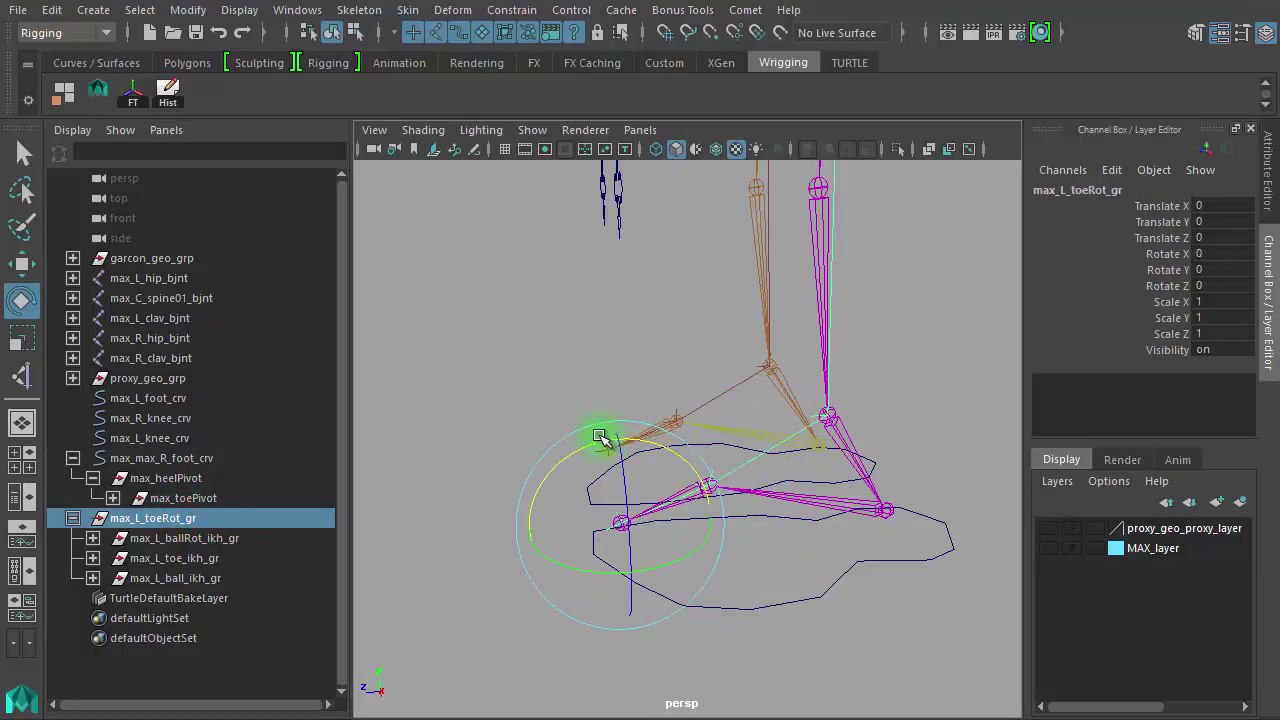
Inspect the toe and ball IK groups by selecting each, and test-rotate max_L_toe_ikh_gr about the ball joint.
left_click(220, 560)
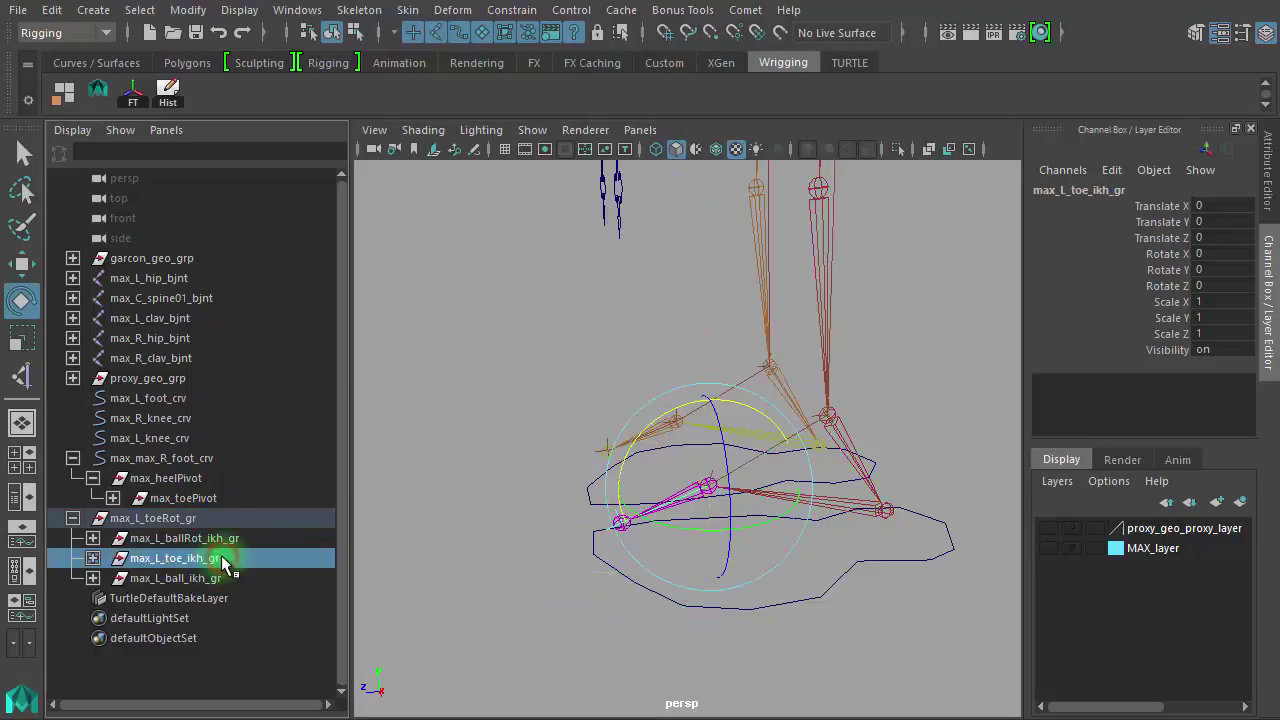
left_click(207, 578)
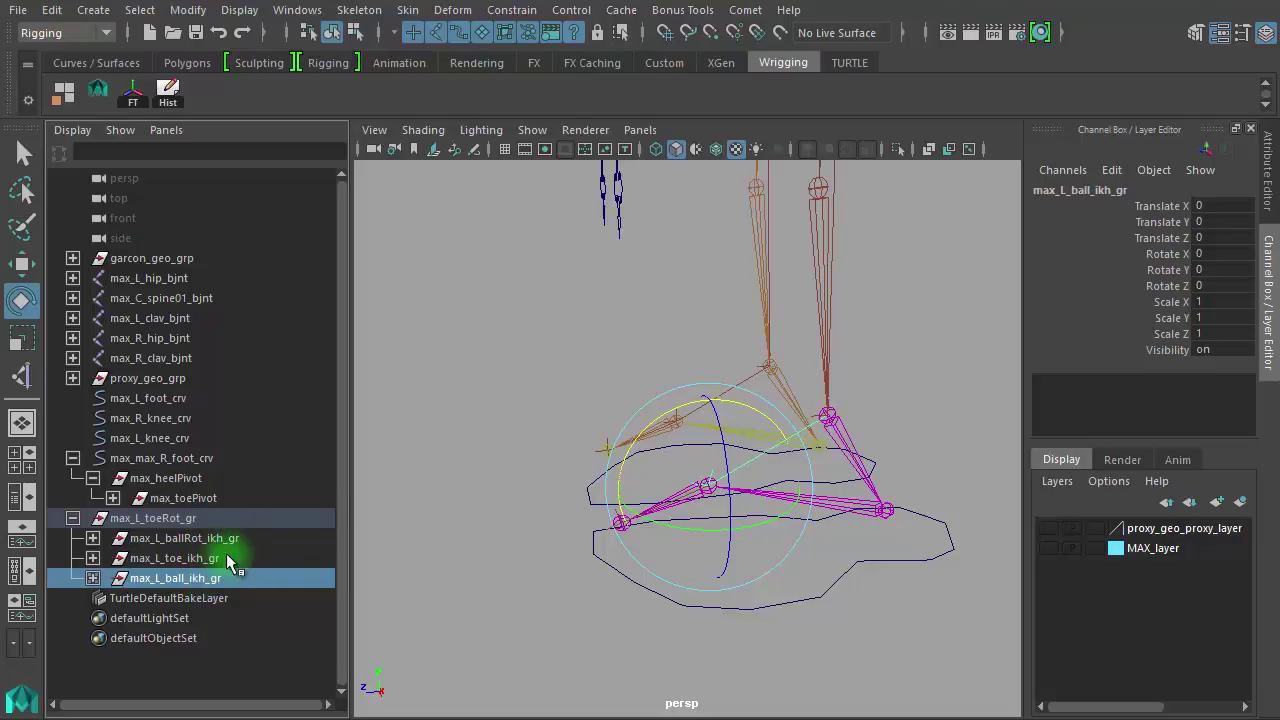
left_click(231, 557)
mouse_move(650, 421)
left_mouse_down()
mouse_move(686, 417)
mouse_move(614, 437)
mouse_move(668, 410)
left_mouse_up()
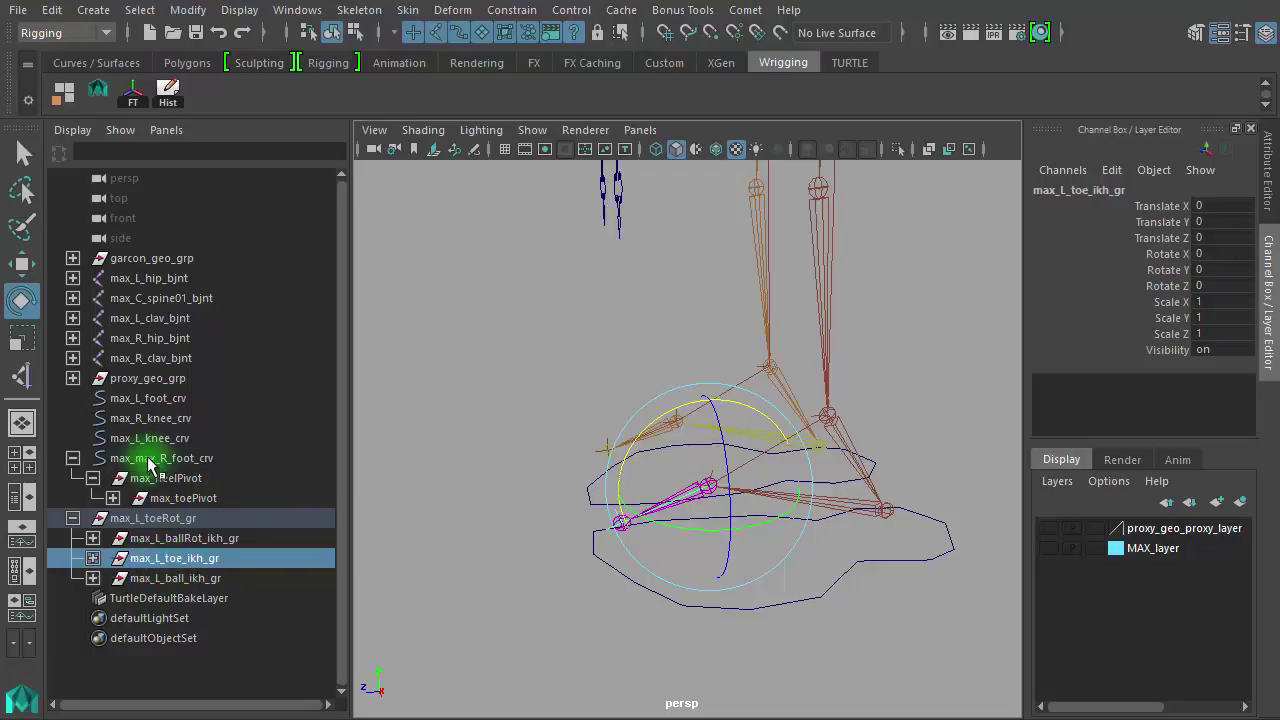
Try the Toe Wiggle attribute on the right foot control curve for comparison.
left_click(584, 491)
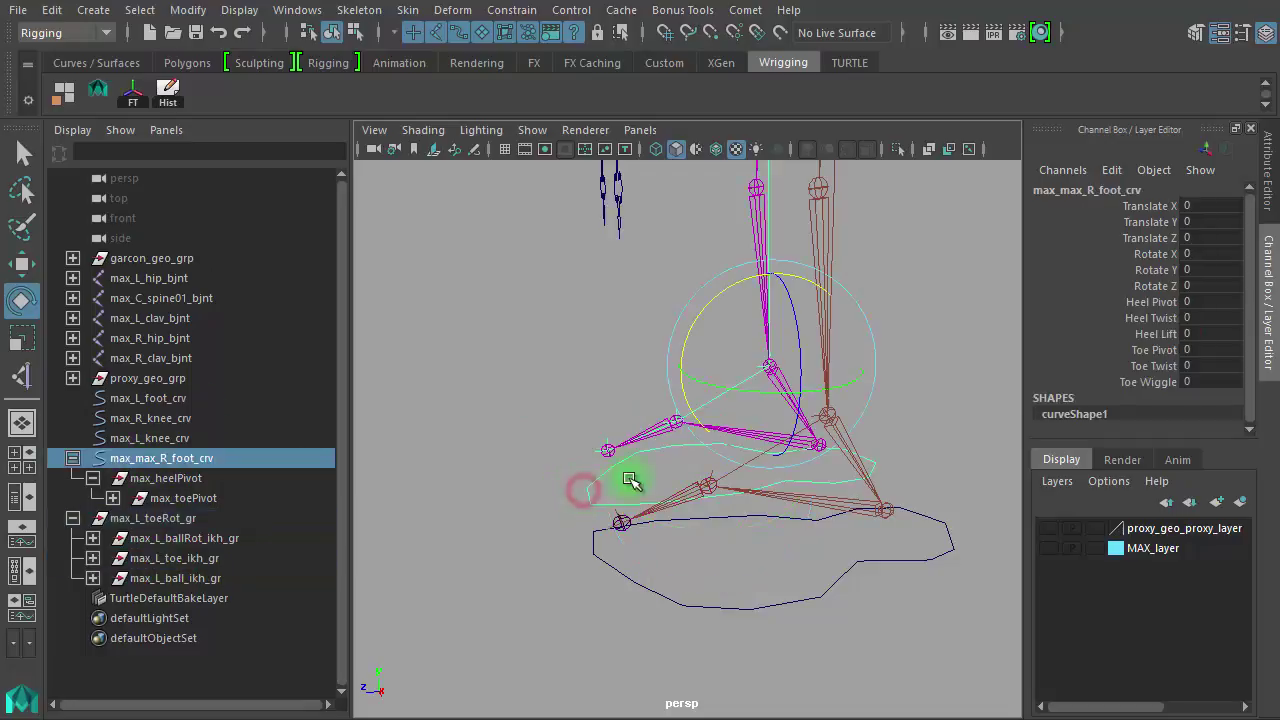
left_click(1126, 381)
middle_click_drag(600, 404, 592, 437)
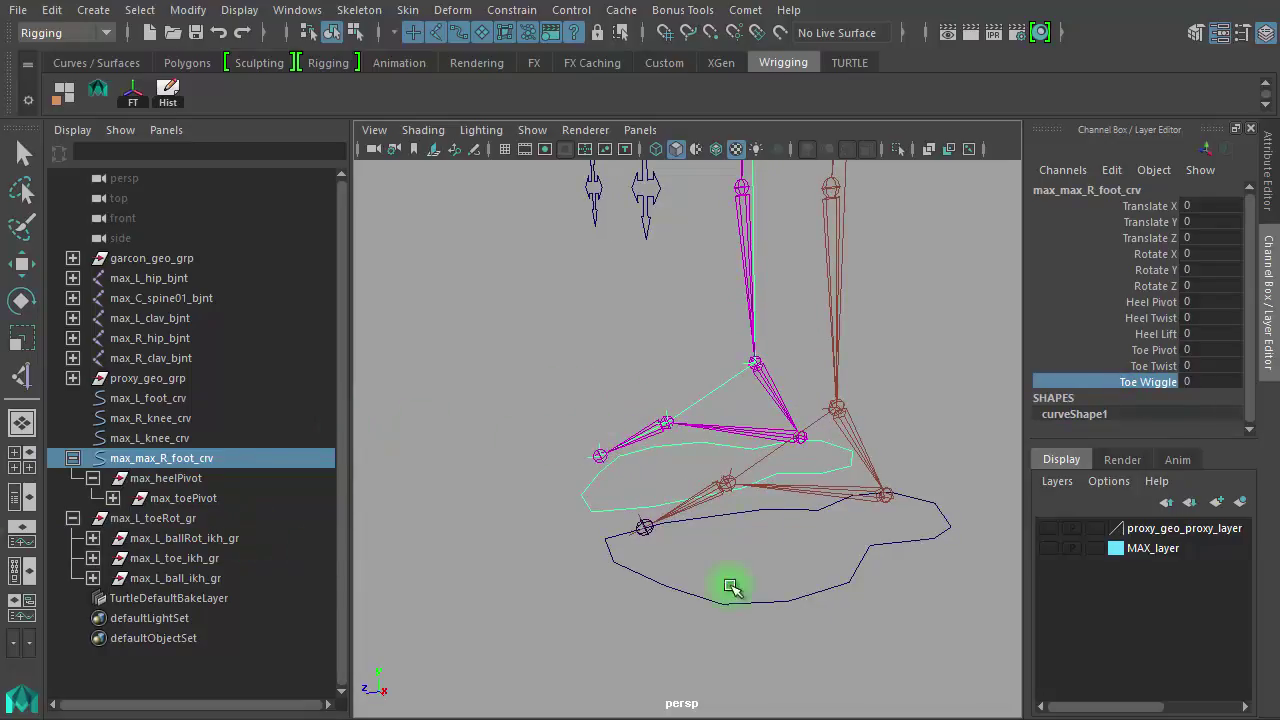
Test-rotate max_L_ball_ikh_gr by about 7 degrees in X, test-rotate max_L_toe_ikh_gr, and undo the rotations.
left_click(171, 578)
key("e")
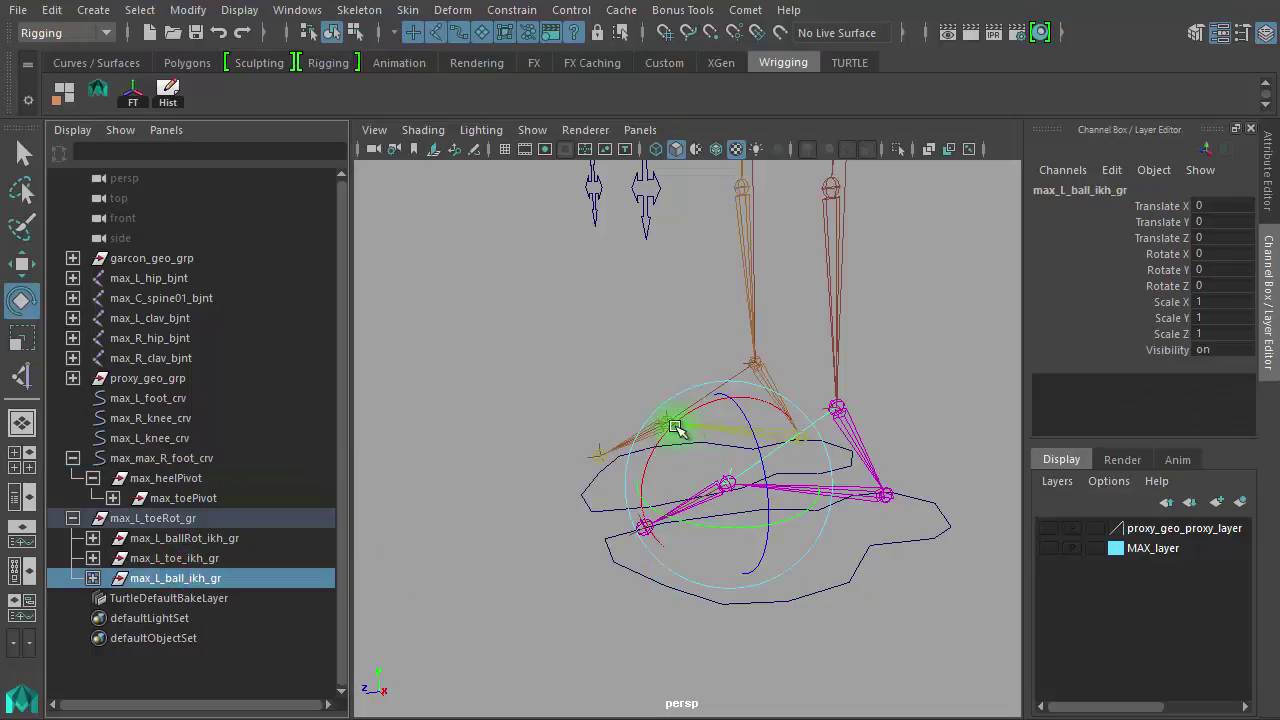
left_click_drag(660, 437, 663, 442)
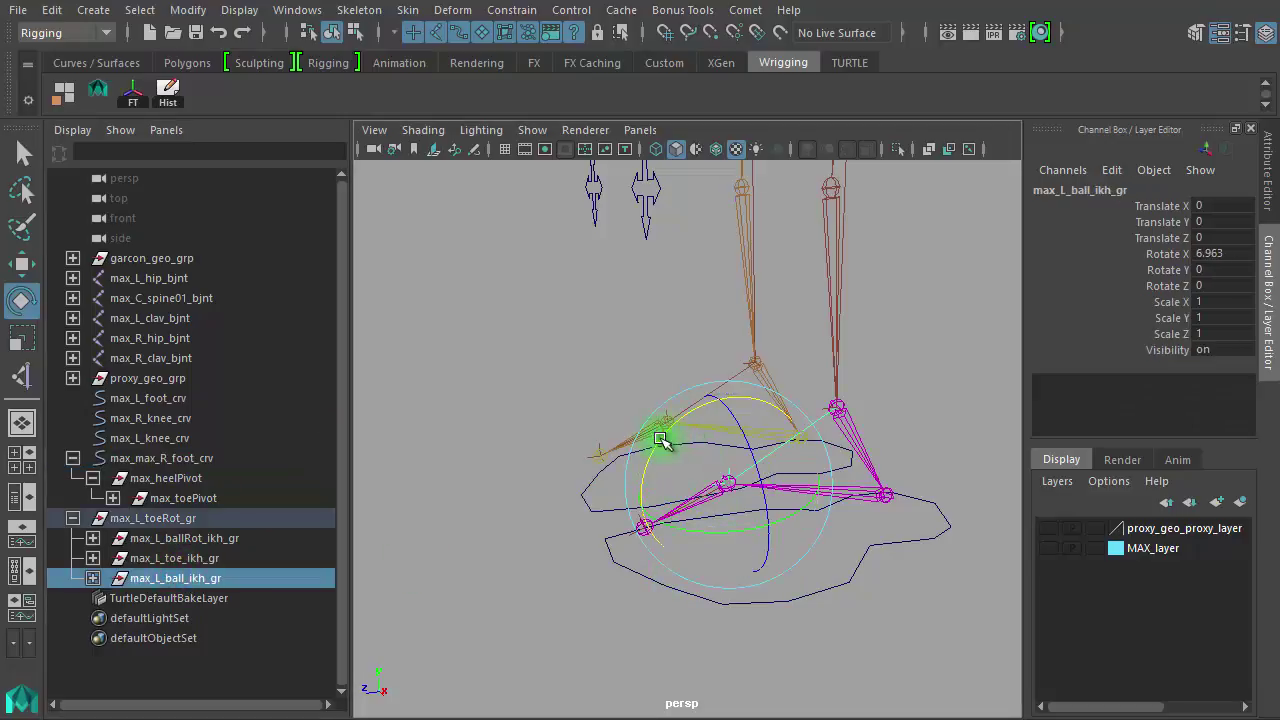
left_click(186, 559)
left_click_drag(668, 424, 686, 411)
key("ctrl+z")
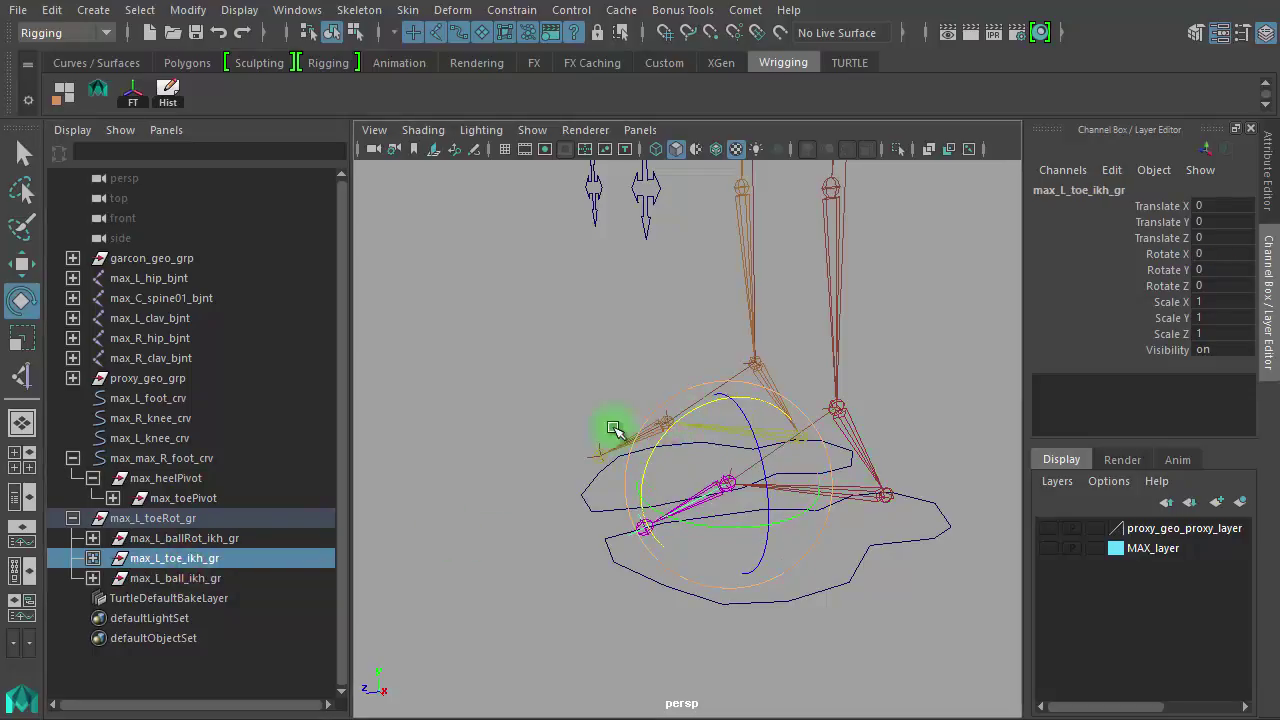
Rename max_L_toe_ikh_gr to max_L_toeWiggleRot_gr.
double_click(165, 558)
left_click(185, 559)
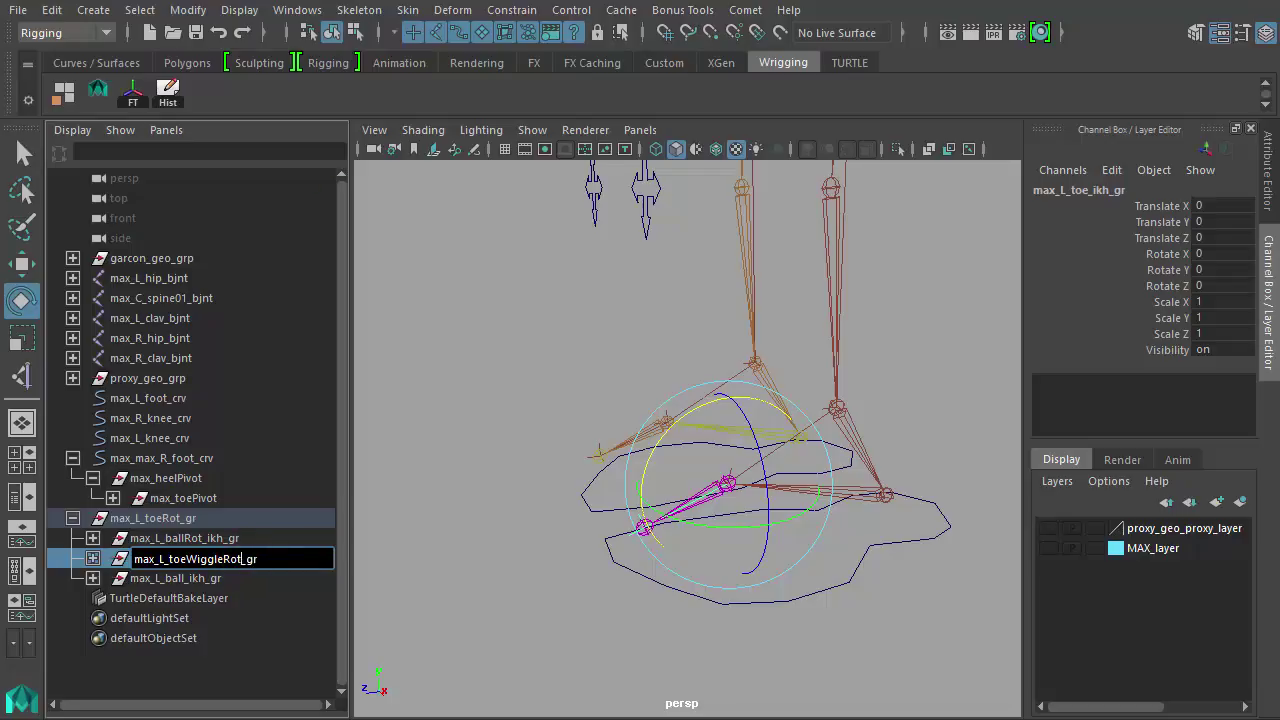
key("Return")
left_click(218, 560)
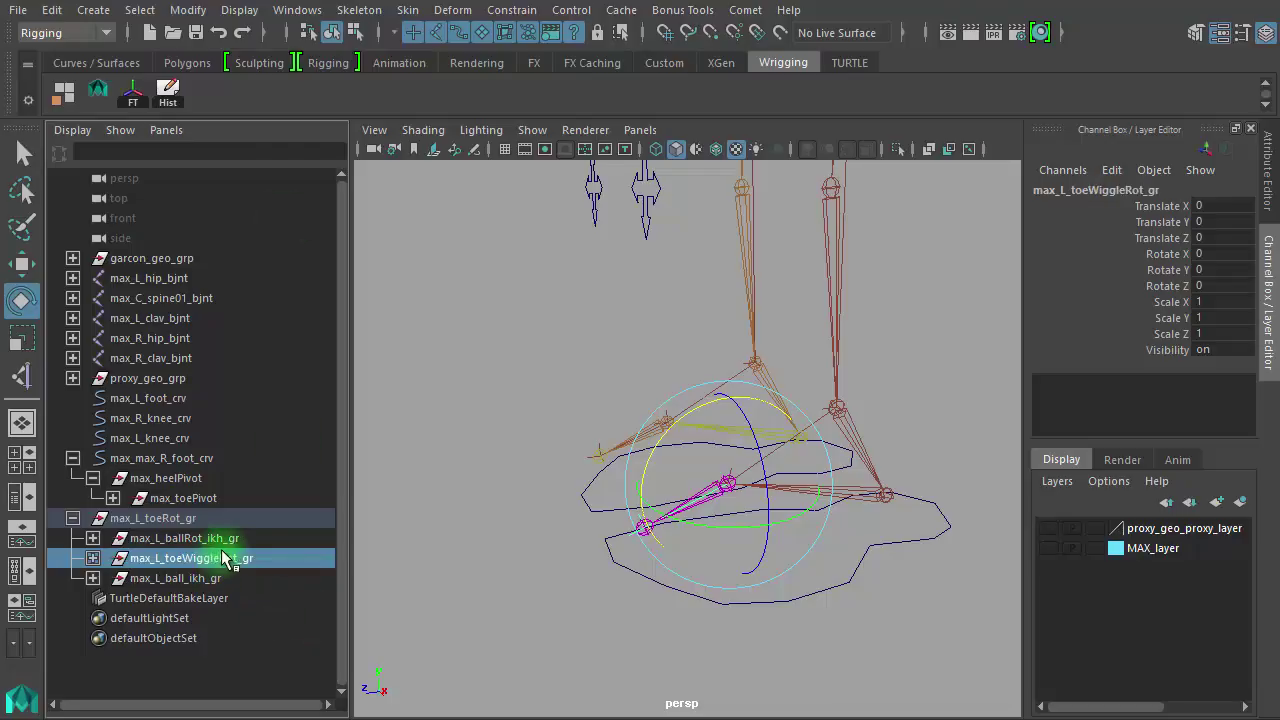
Rename max_L_ballRot_ikh_gr to max_L_ballRot_gr and select max_L_ball_ikh_gr.
double_click(237, 538)
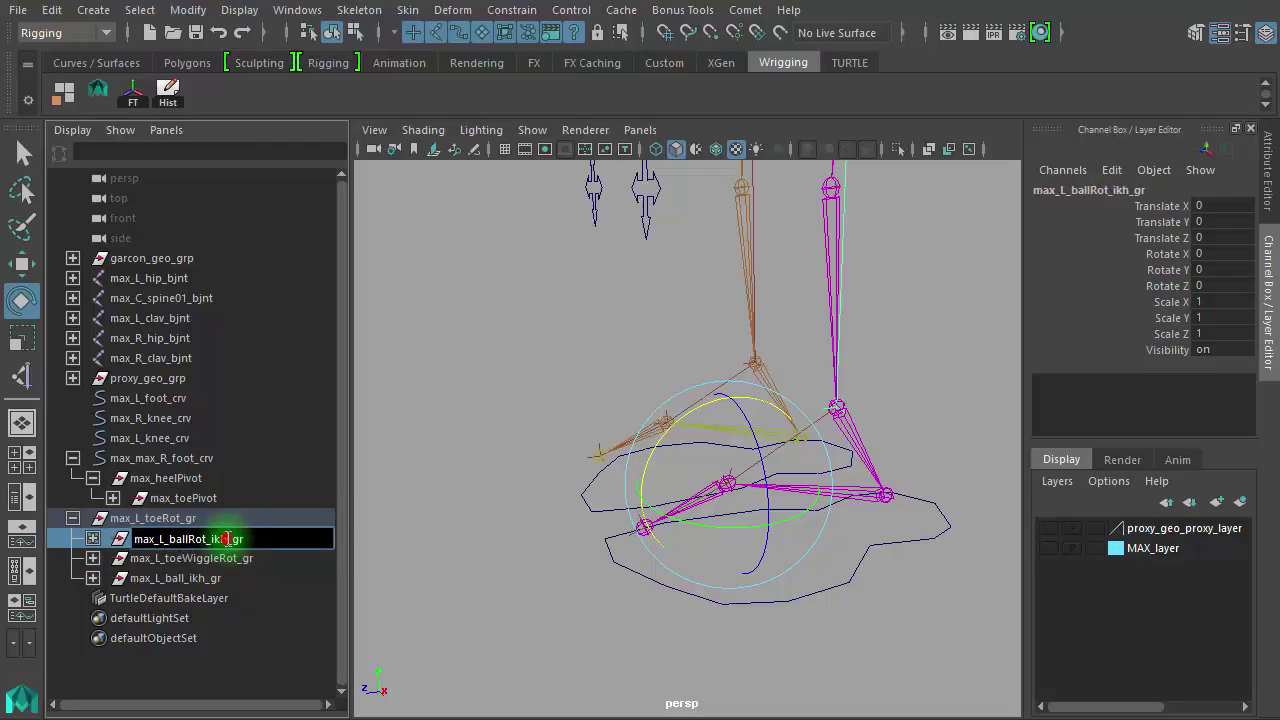
key("BackSpace")
key("BackSpace")
key("BackSpace")
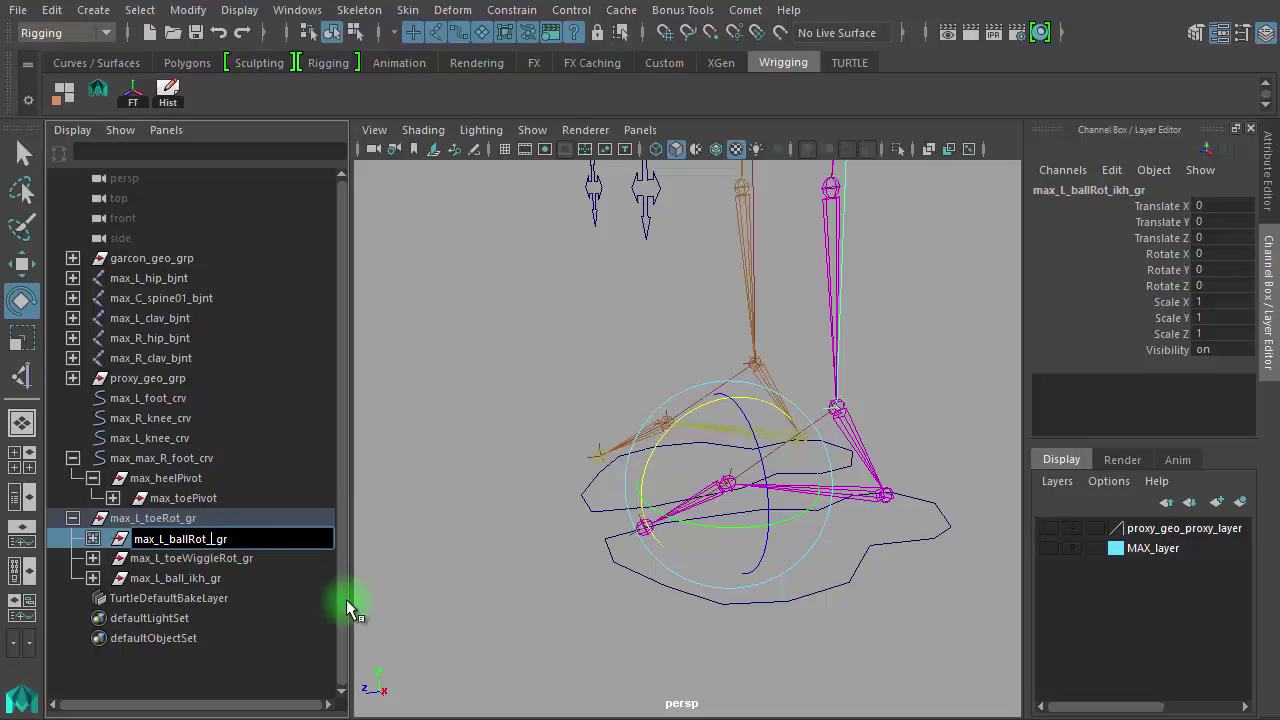
key("BackSpace")
key("Return")
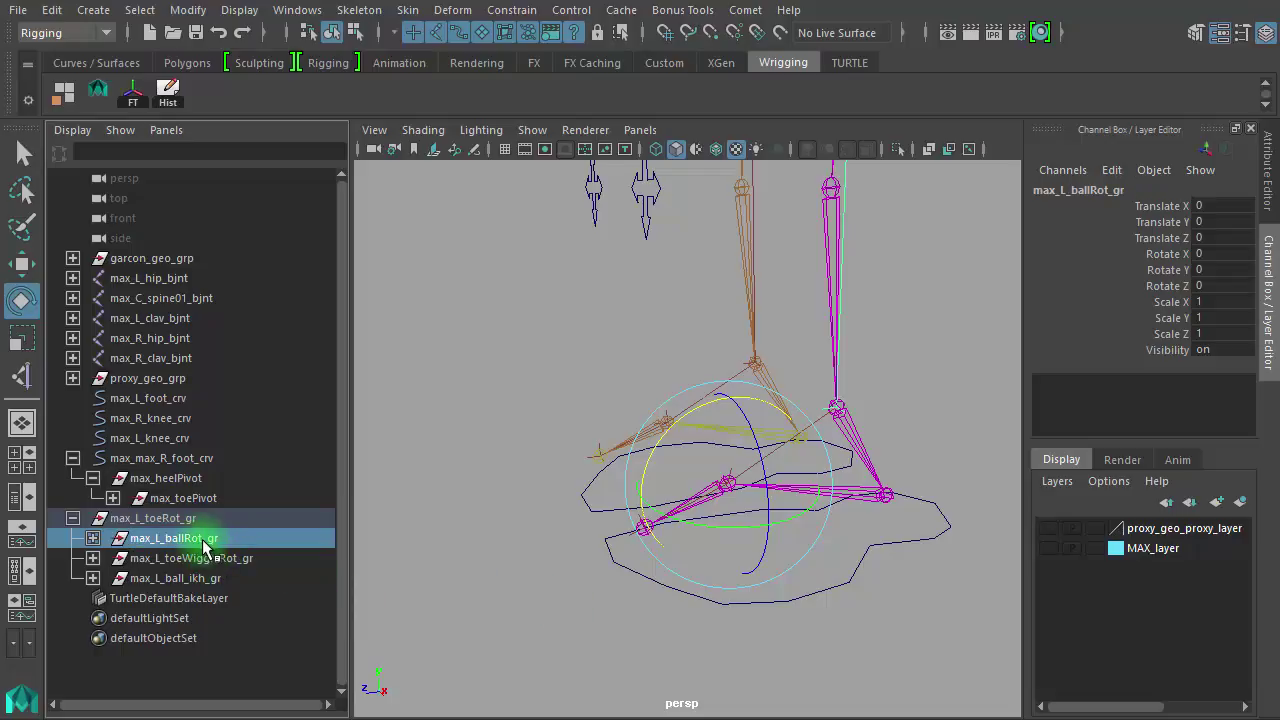
left_click(250, 561)
left_click(223, 580)
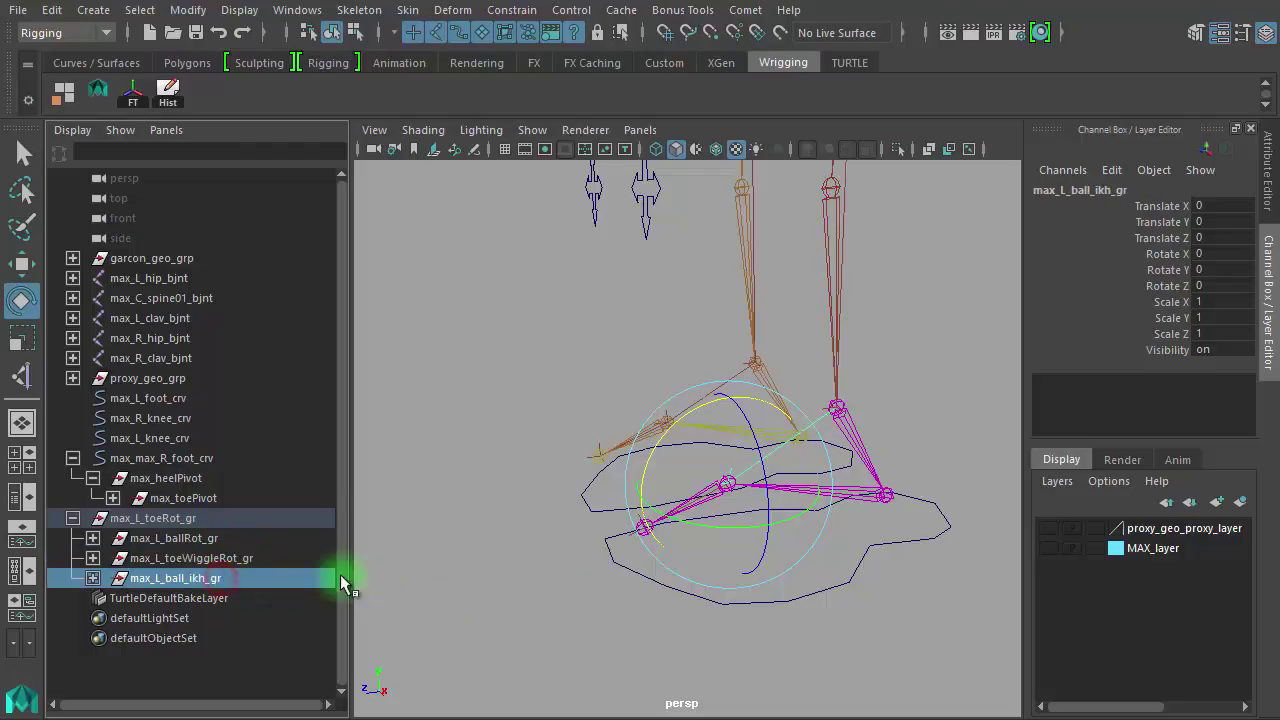
Group max_L_toeRot_gr under a new parent group and expand that group in the hierarchy.
left_click(166, 519)
left_click_drag(755, 645, 668, 646, "alt")
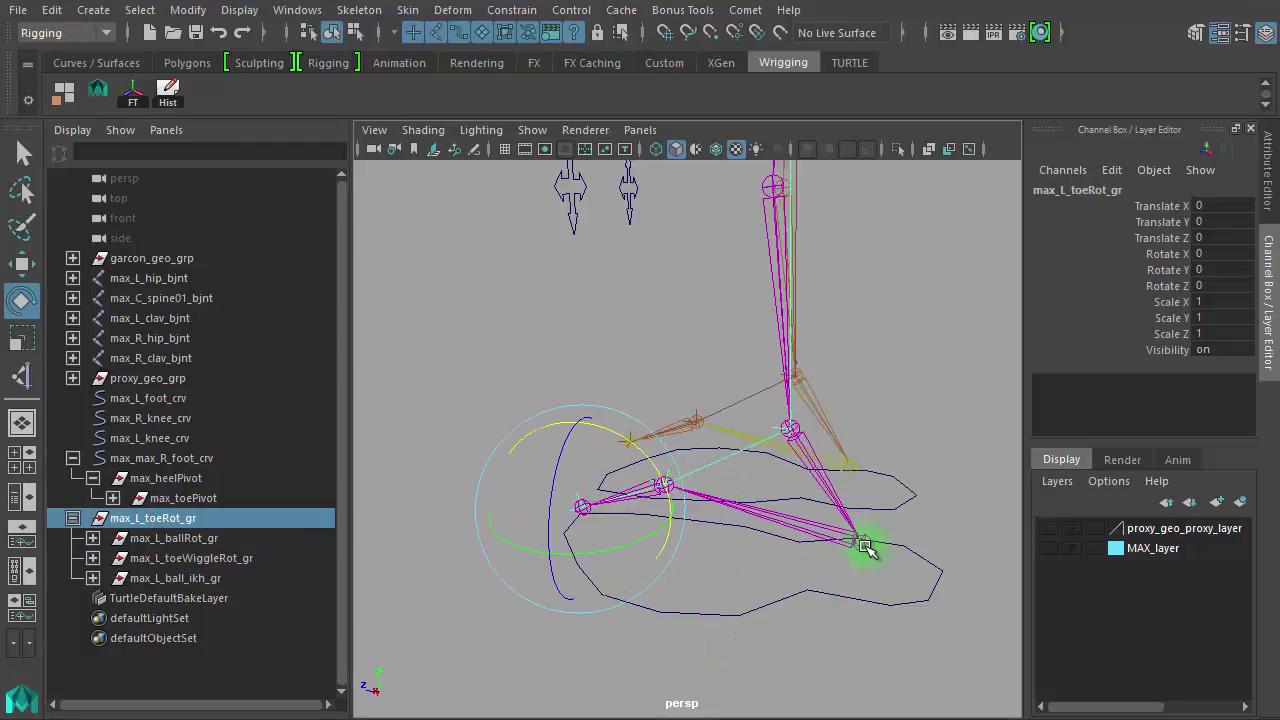
left_click(70, 517)
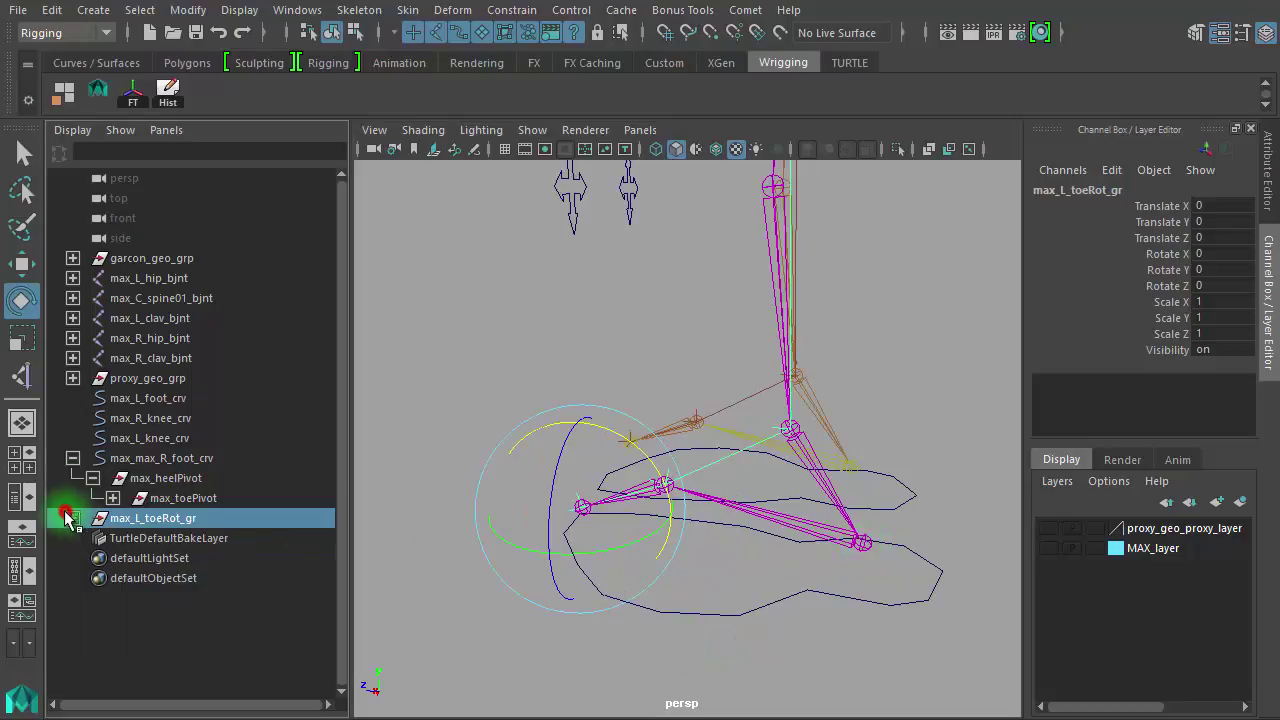
right_click_drag(957, 557, 834, 537, "alt")
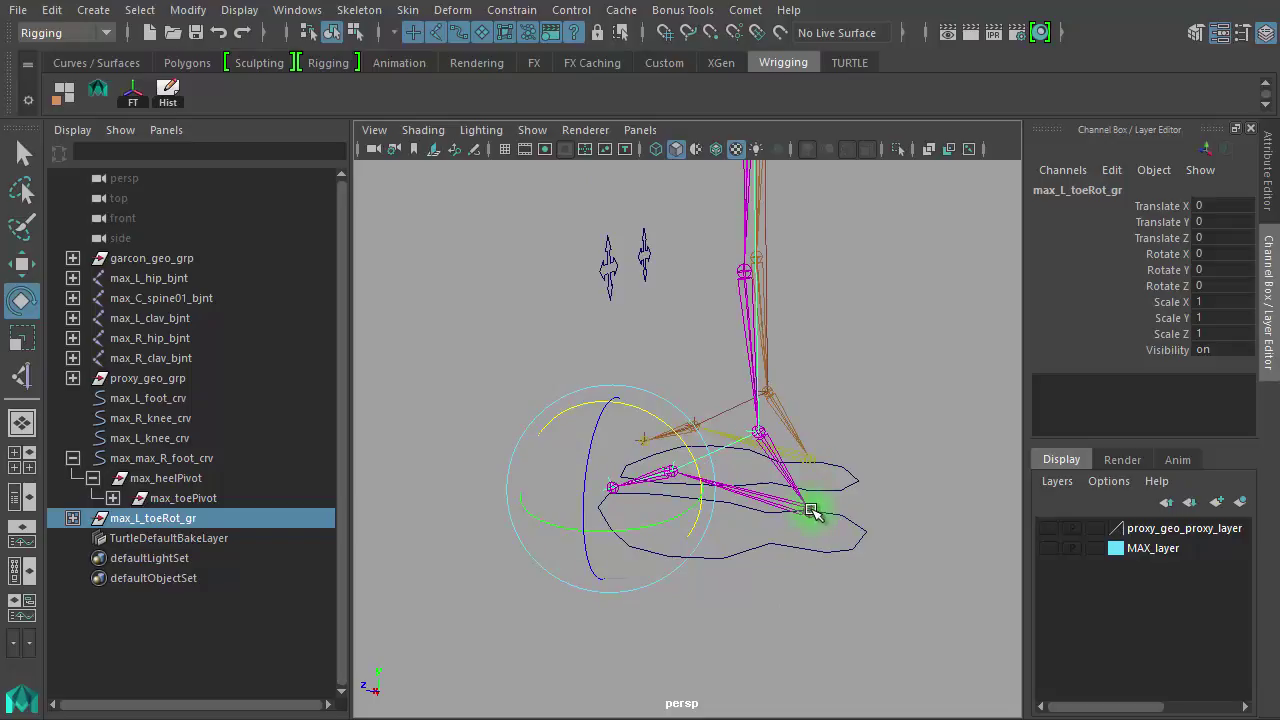
left_click(173, 519)
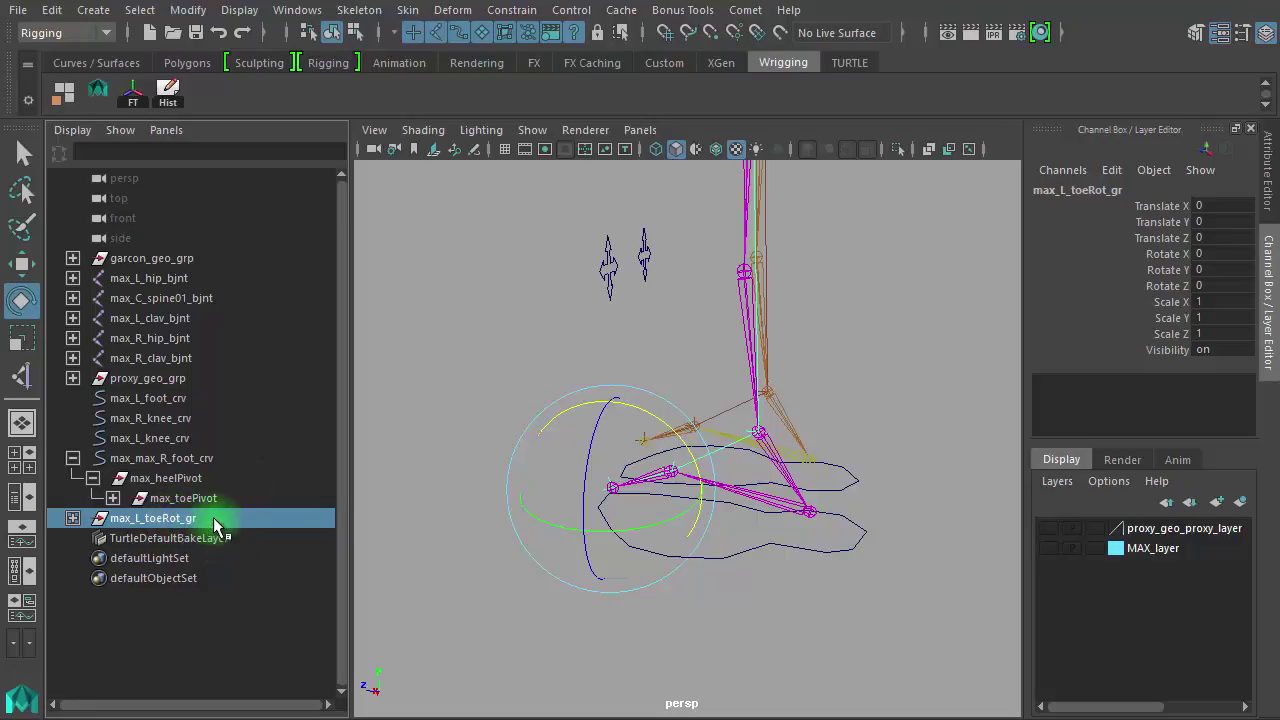
key("ctrl+g")
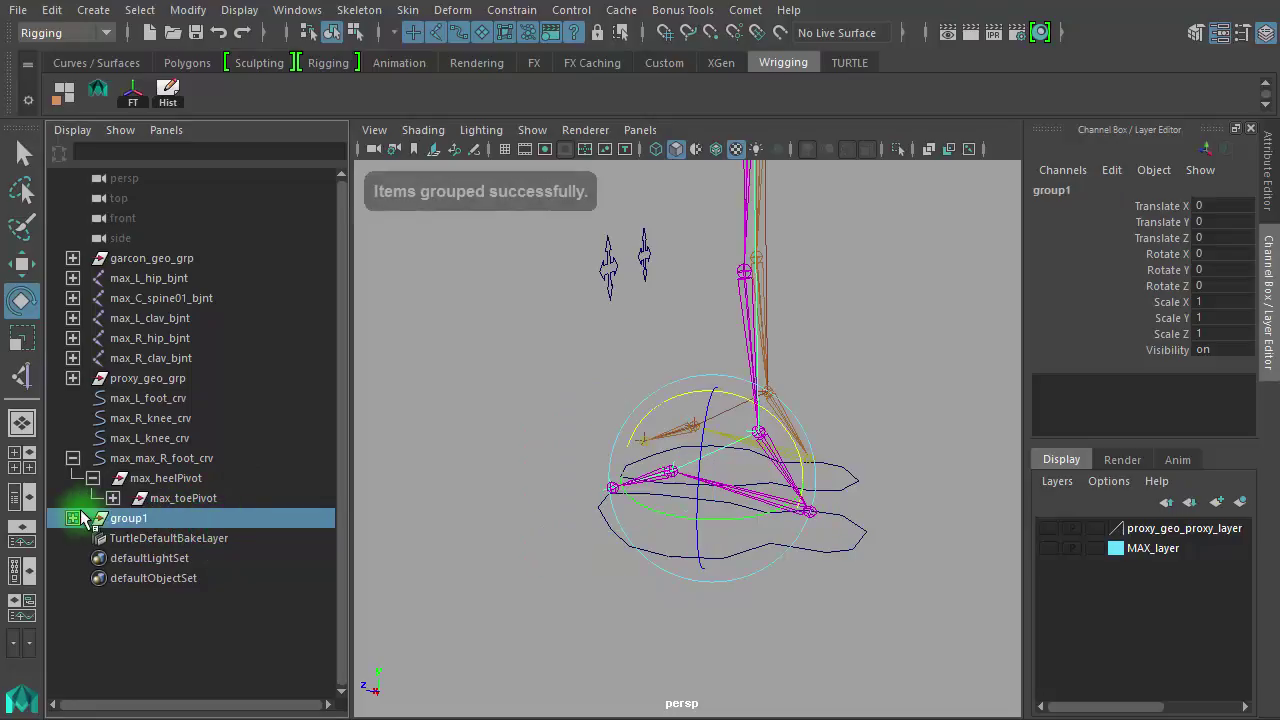
left_click(72, 518)
Rename the new parent group to max_L_heelRot_gr, reusing the name pattern of max_L_toeRot_gr.
double_click(215, 539)
key("ctrl+c")
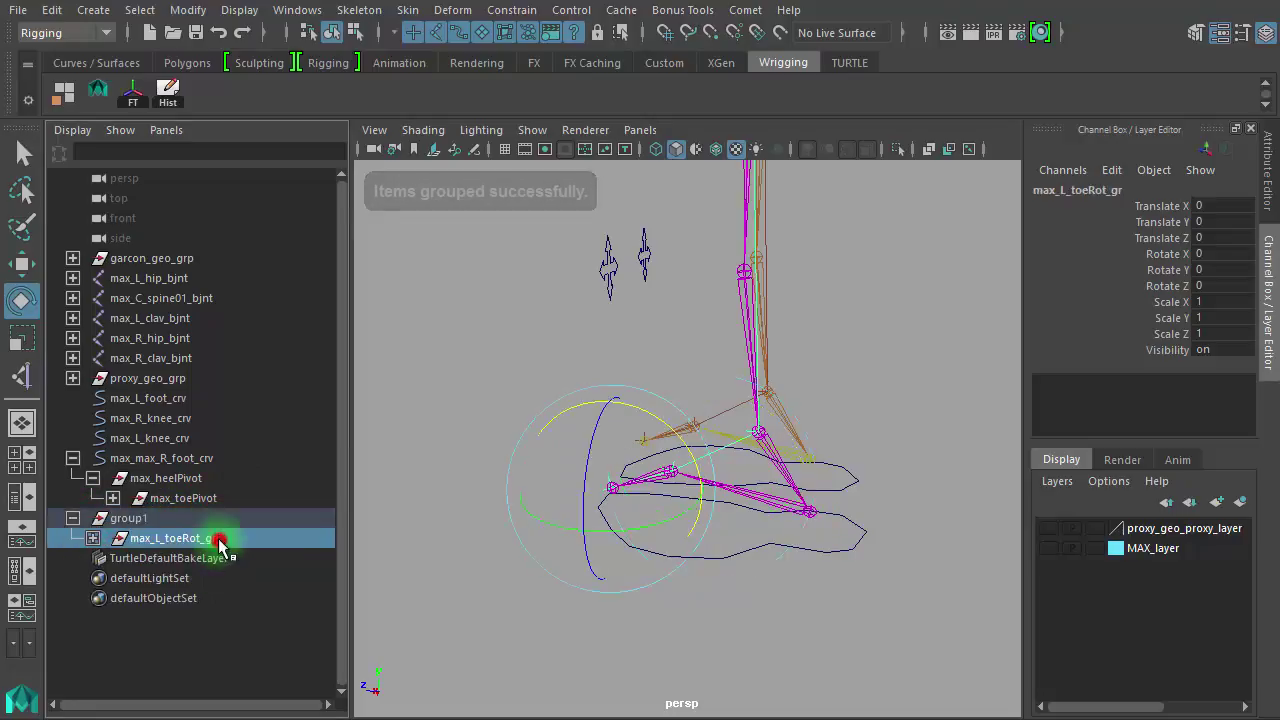
left_click(229, 518)
double_click(226, 520)
key("ctrl+v")
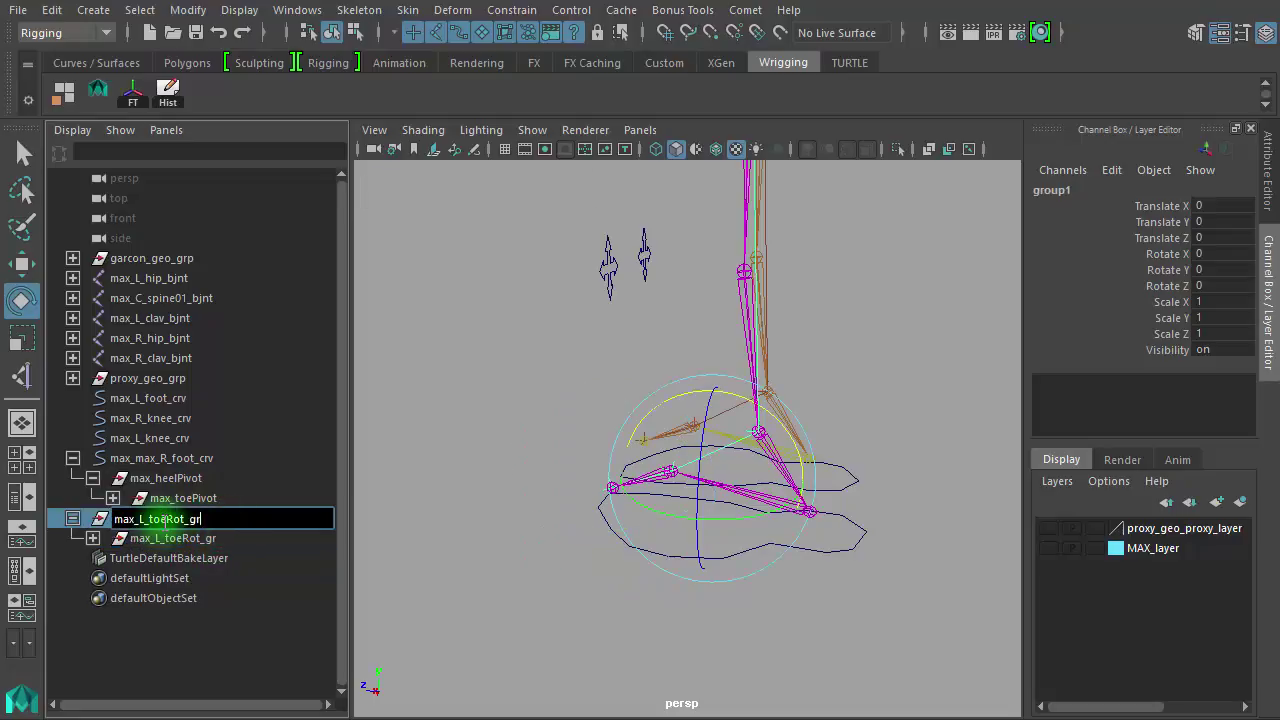
key("Return")
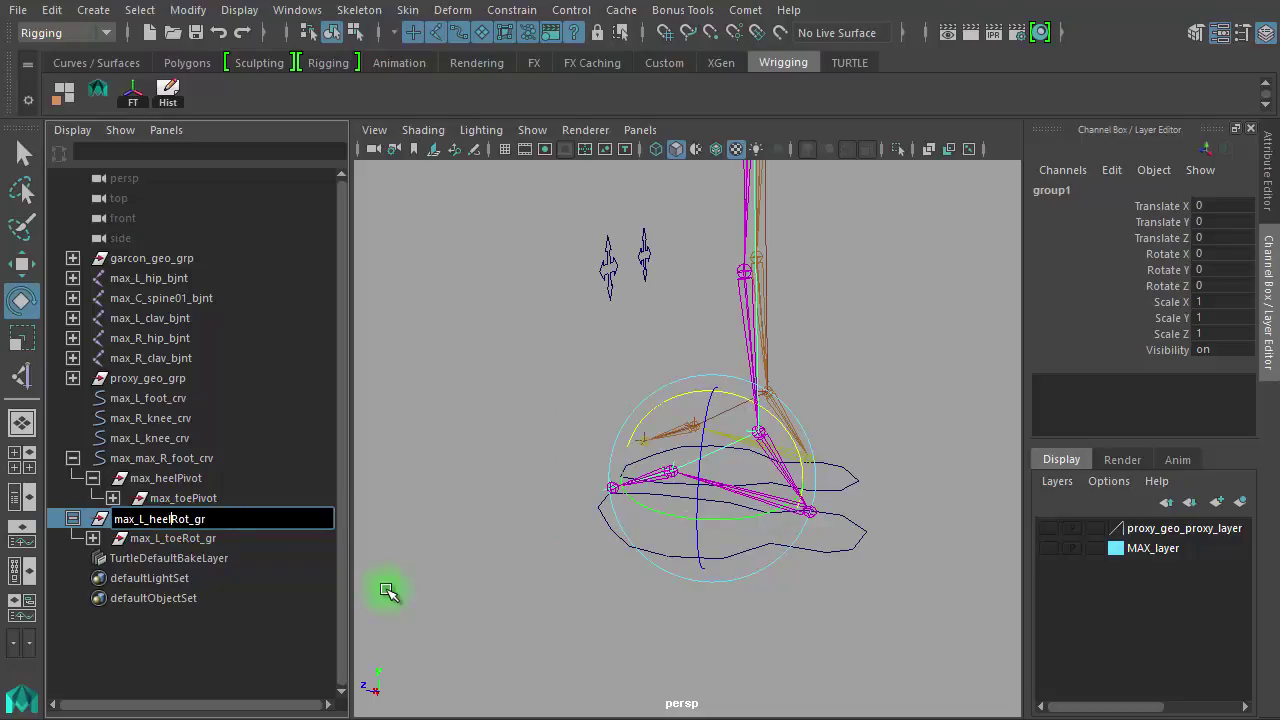
key("Return")
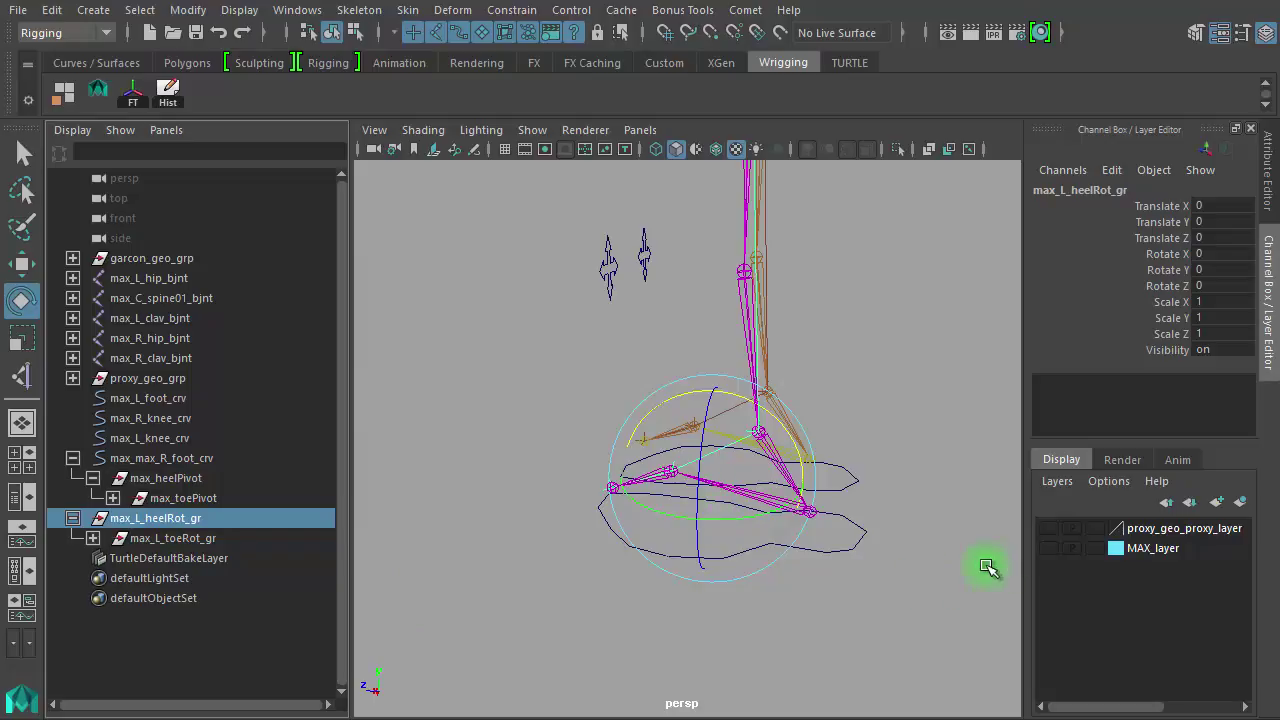
Snap the pivot of max_L_heelRot_gr onto the left heel joint.
key("w")
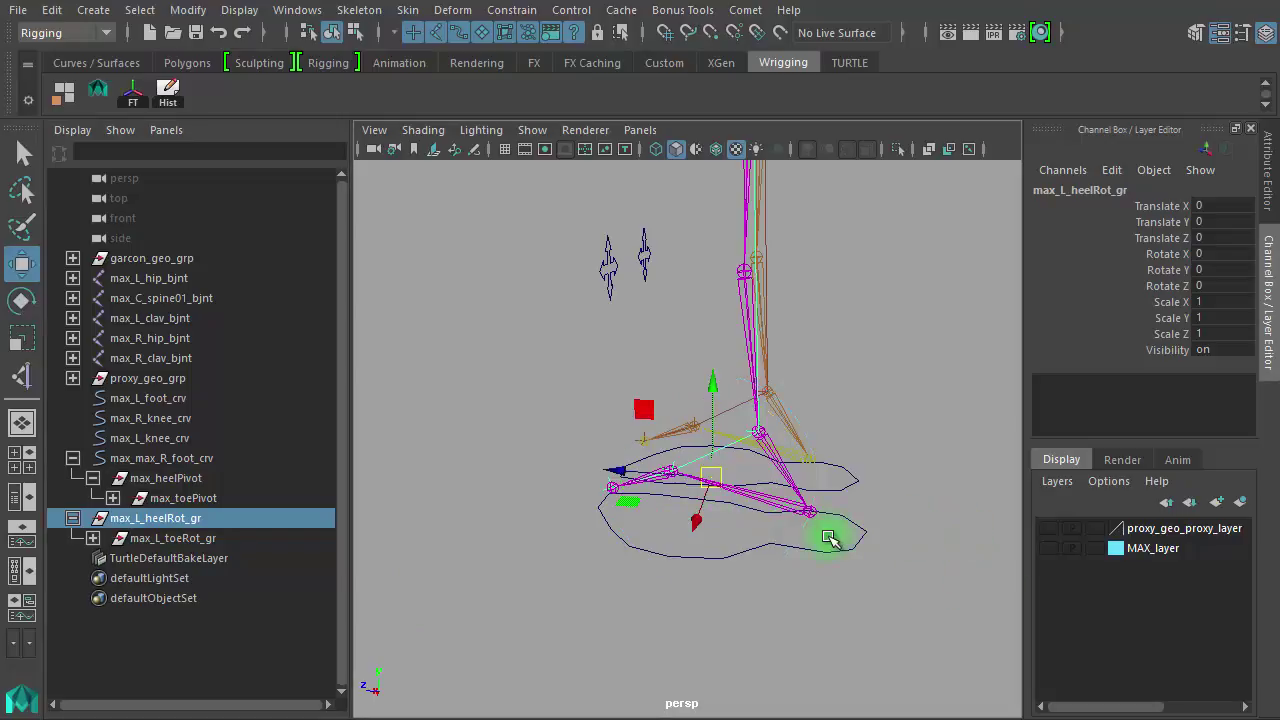
left_click_drag(825, 542, 840, 543, "alt")
right_click_drag(814, 535, 985, 572, "alt")
middle_click_drag(856, 550, 723, 542, "alt")
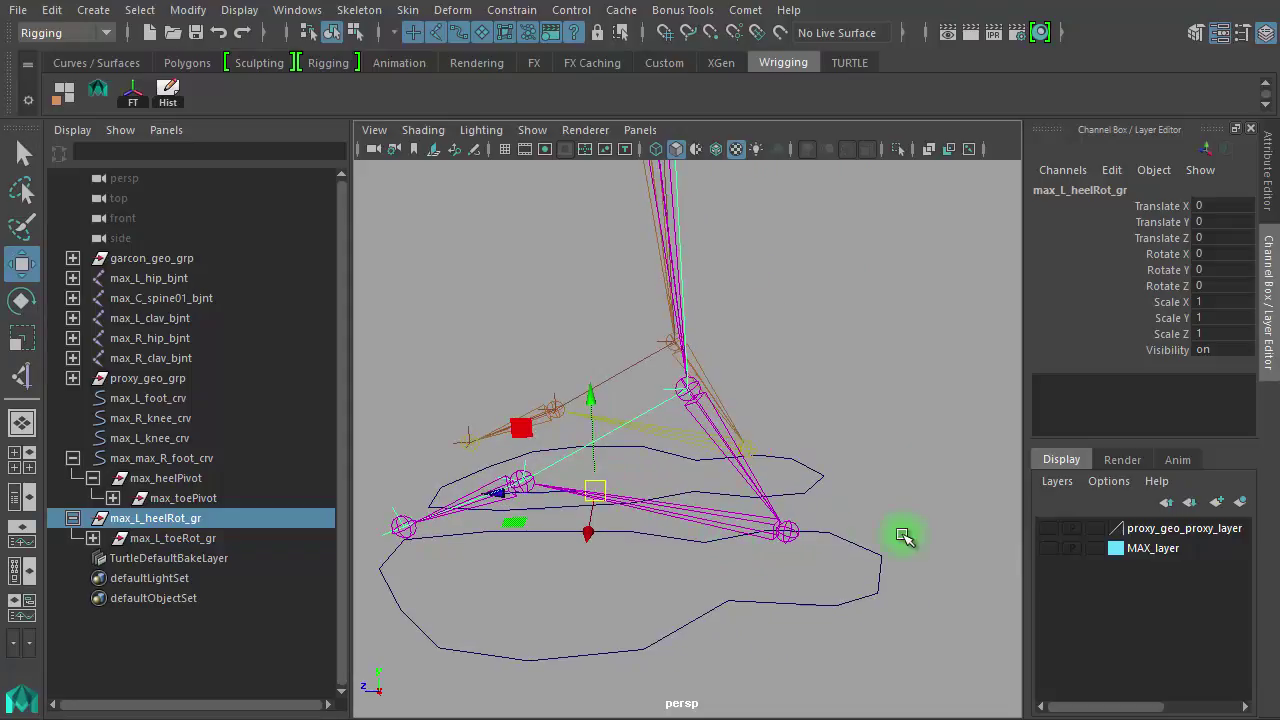
key("d")
key("v")
middle_click_drag(793, 535, 793, 538)
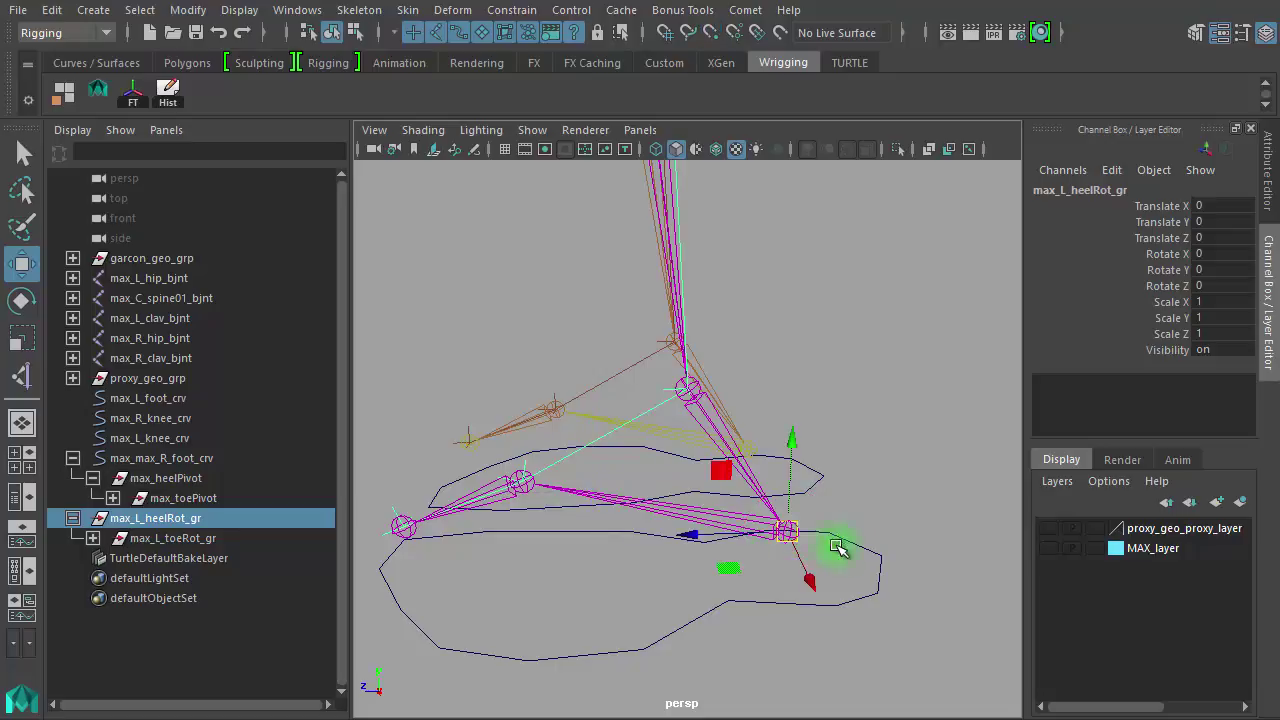
Move max_L_heelRot_gr up to lift the left foot, and pull max_L_knee_crv forward along Z.
left_click(72, 518)
right_click_drag(829, 626, 630, 570, "alt")
left_click_drag(634, 573, 666, 588, "alt")
left_click(699, 577)
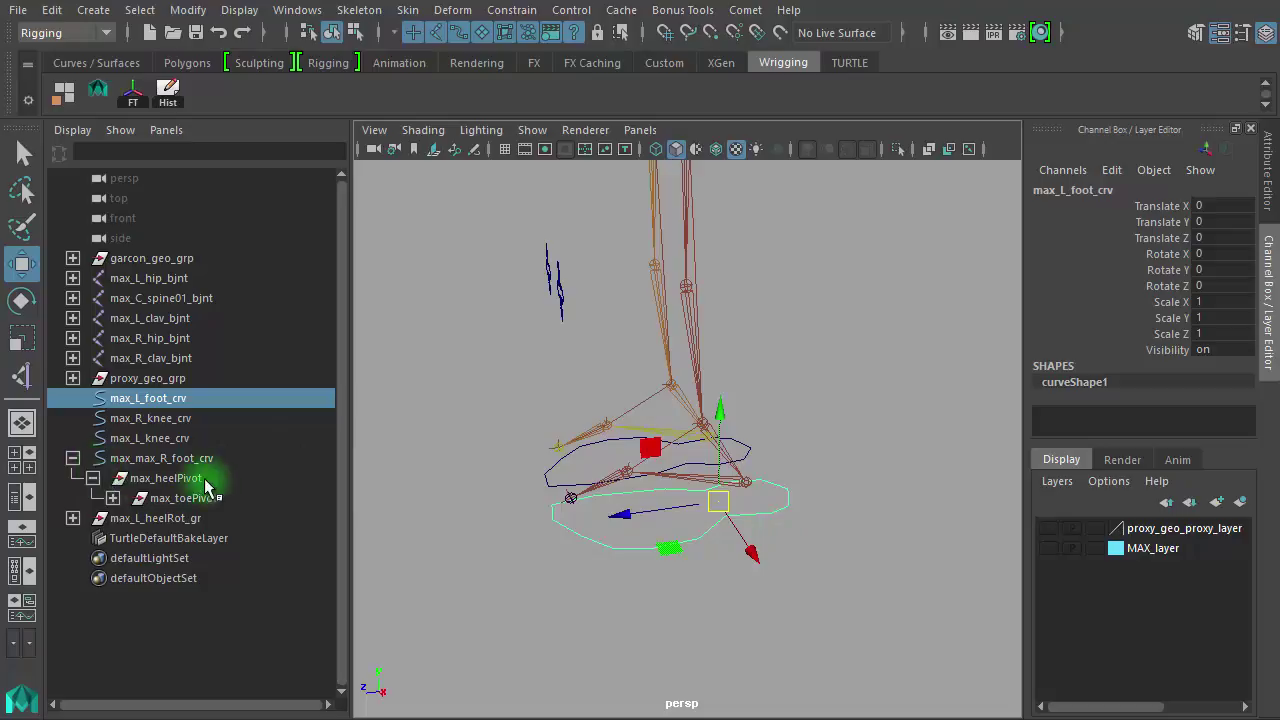
left_click(180, 517)
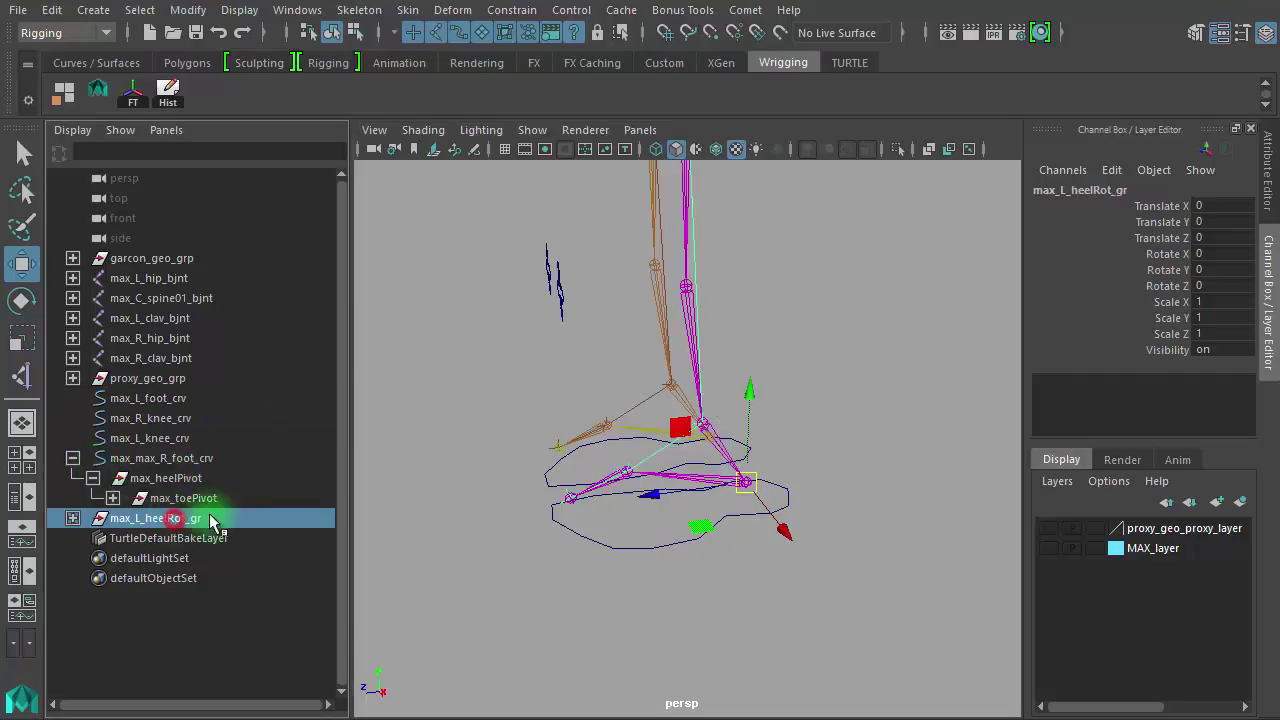
left_click_drag(763, 554, 757, 511, "alt")
middle_click_drag(757, 511, 762, 393)
left_click(577, 295)
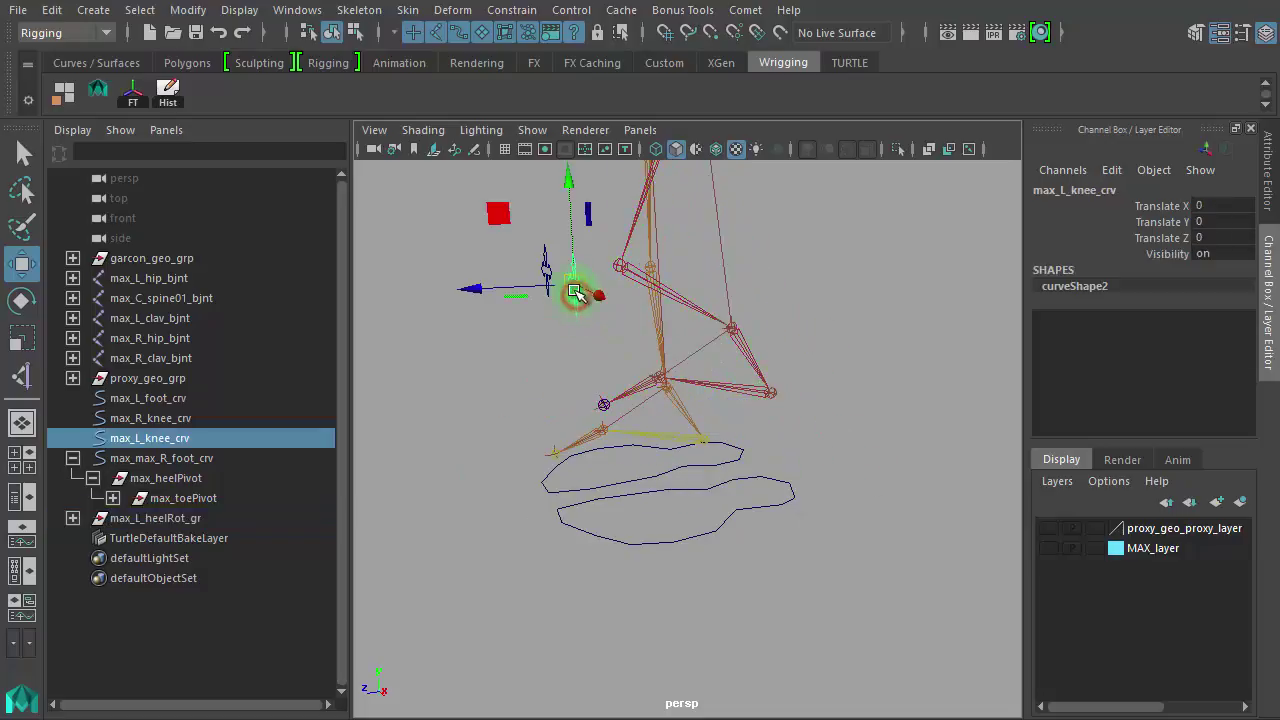
left_click_drag(577, 290, 525, 292)
Examine the right foot control's hierarchy, checking max_max_R_foot_crv and its child max_heelPivot for comparison.
middle_click_drag(103, 422, 203, 467)
left_click(203, 460)
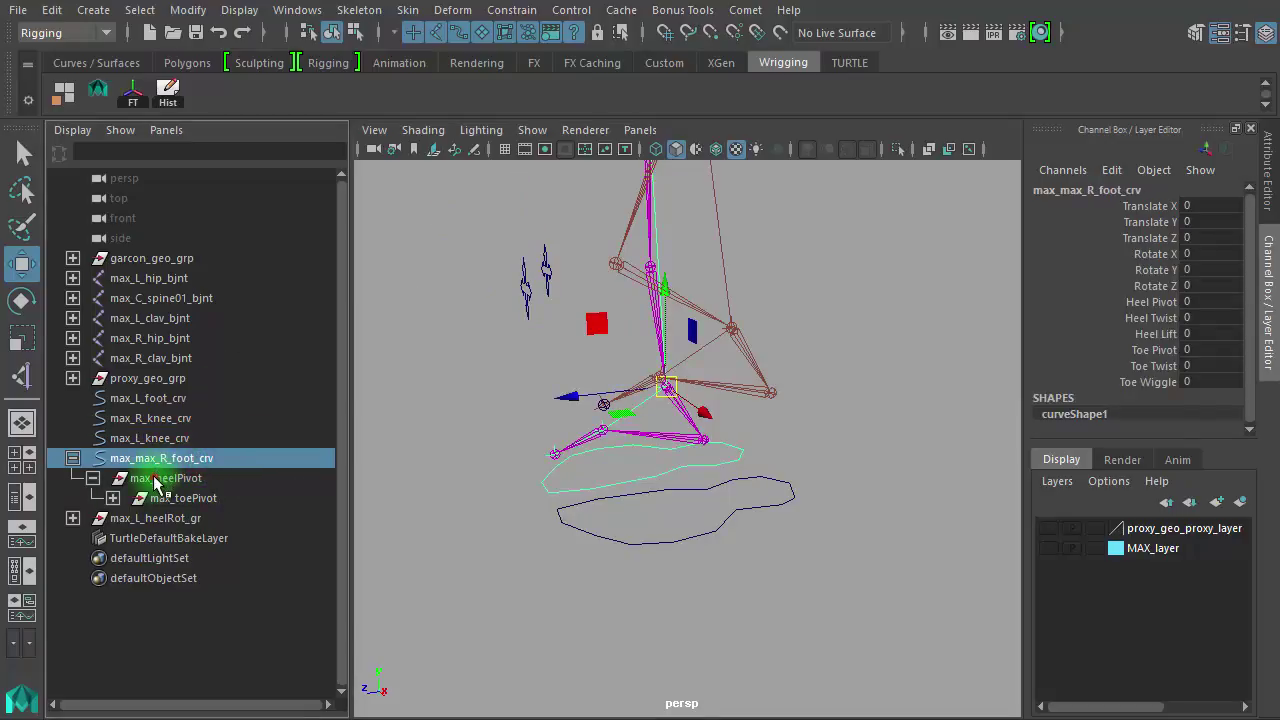
left_click(155, 479)
left_click_drag(571, 528, 608, 528, "alt")
left_click_drag(693, 465, 586, 466, "alt")
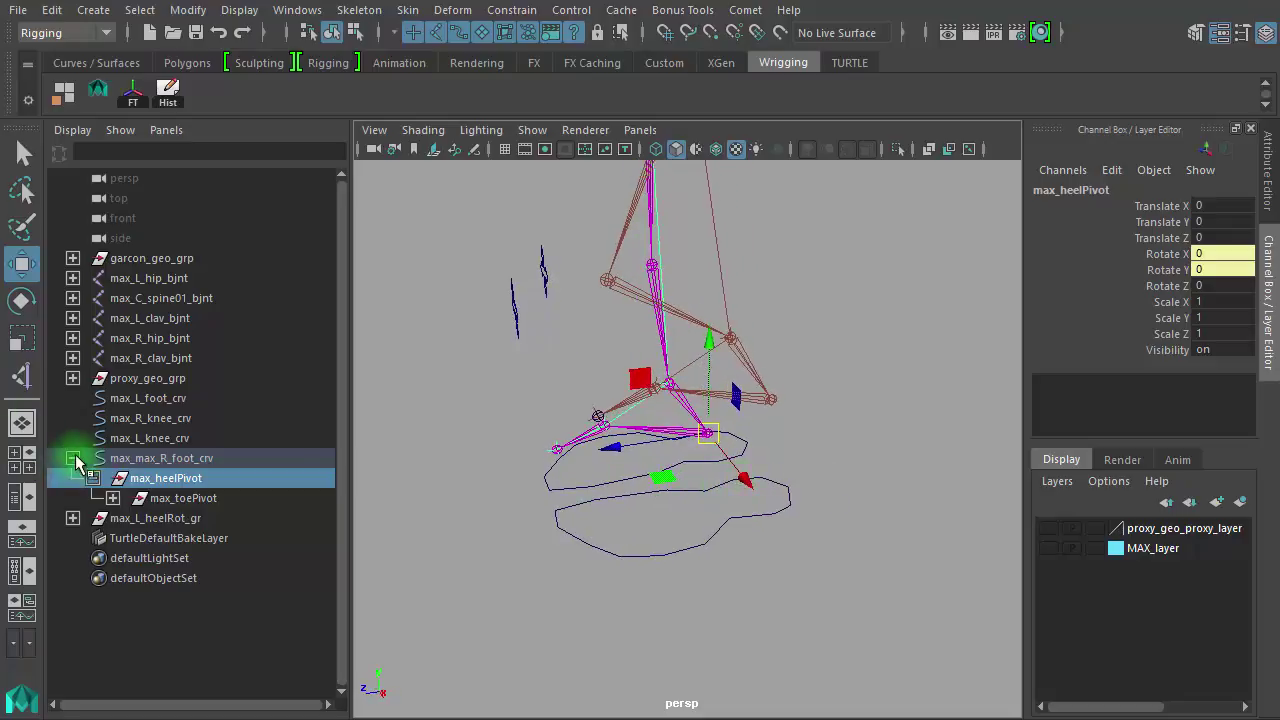
left_click(73, 458)
left_click(162, 460)
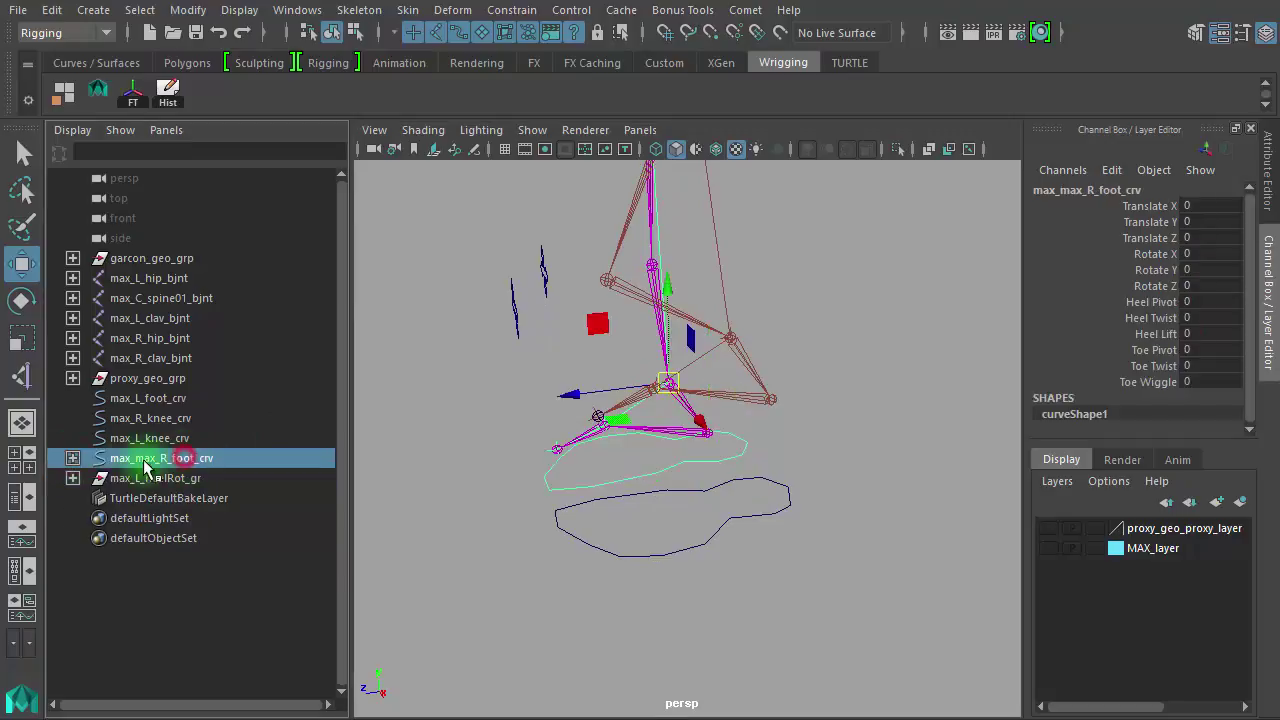
Expand max_L_heelRot_gr and max_L_toeRot_gr to examine the nested left foot groups.
left_click(115, 478)
left_click(73, 478)
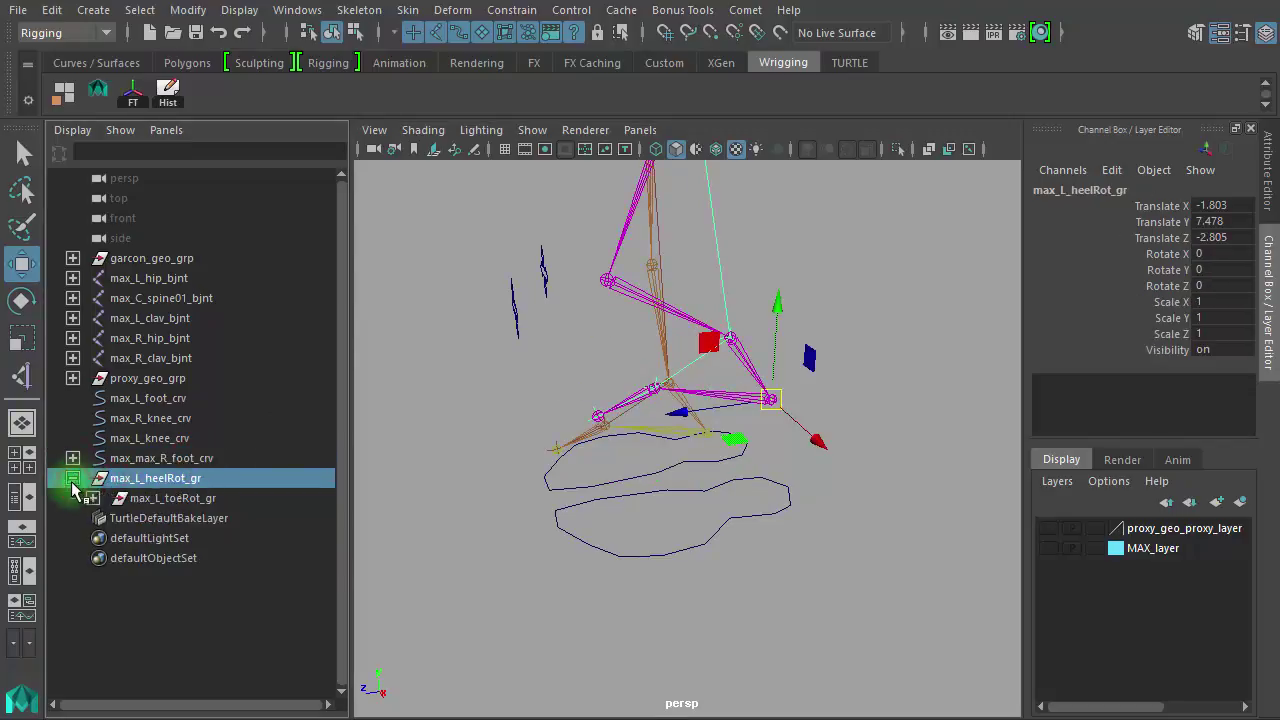
left_click(92, 498)
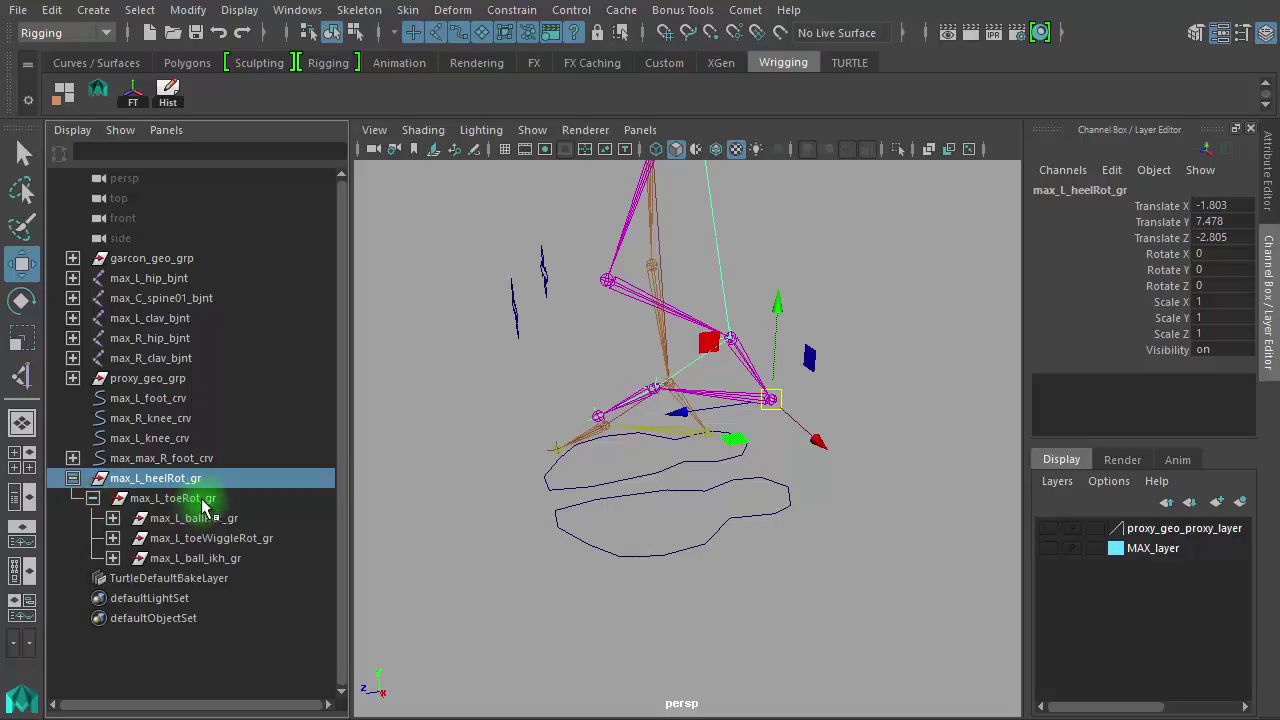
left_click(204, 501)
left_click_drag(692, 604, 628, 590, "alt")
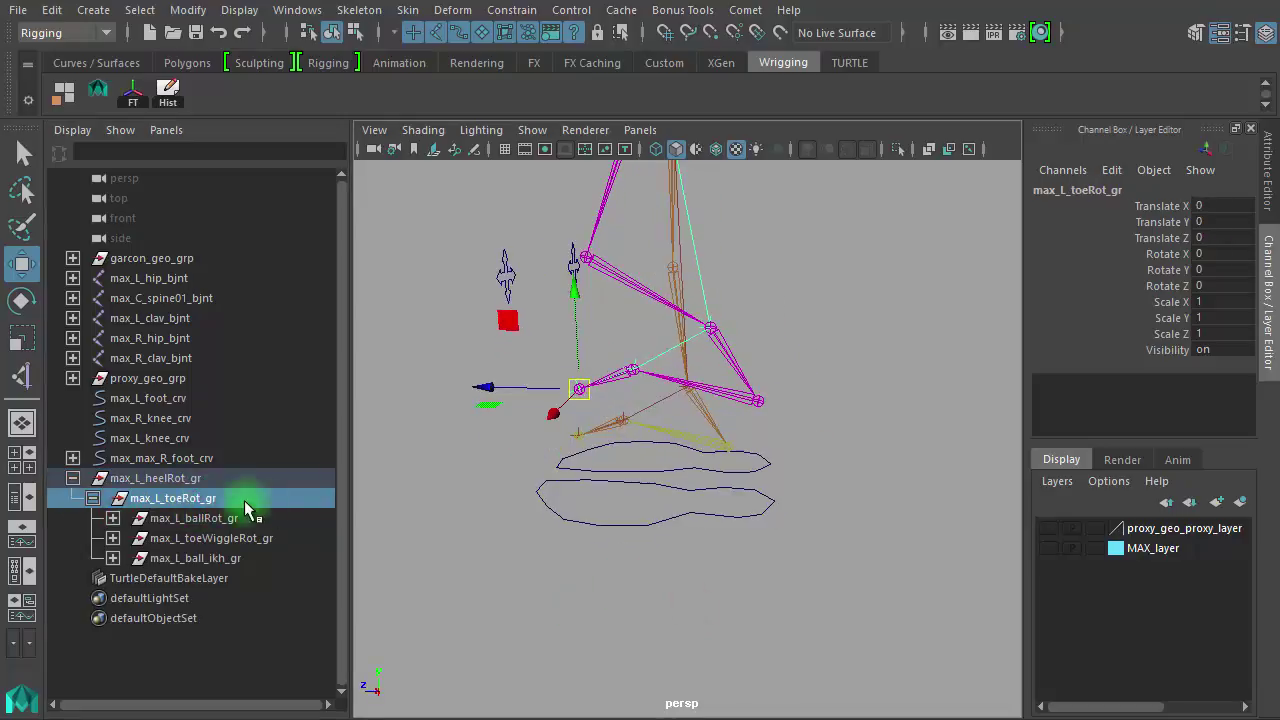
Test-rotate max_L_heelRot_gr and max_L_toeRot_gr one at a time, undoing each rotation.
left_click(185, 480)
left_click_drag(534, 546, 720, 560, "alt")
key("e")
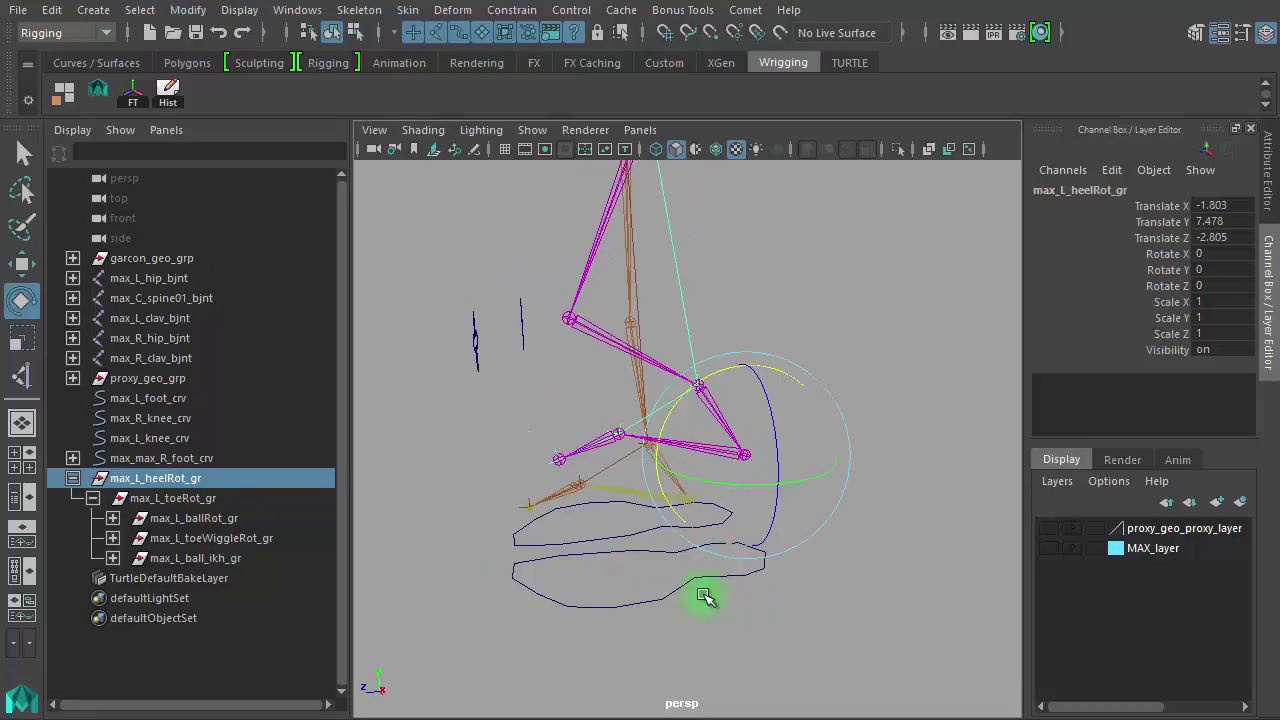
mouse_move(714, 378)
left_mouse_down()
mouse_move(763, 371)
mouse_move(683, 380)
mouse_move(749, 371)
mouse_move(683, 415)
mouse_move(733, 395)
left_mouse_up()
key("ctrl+z")
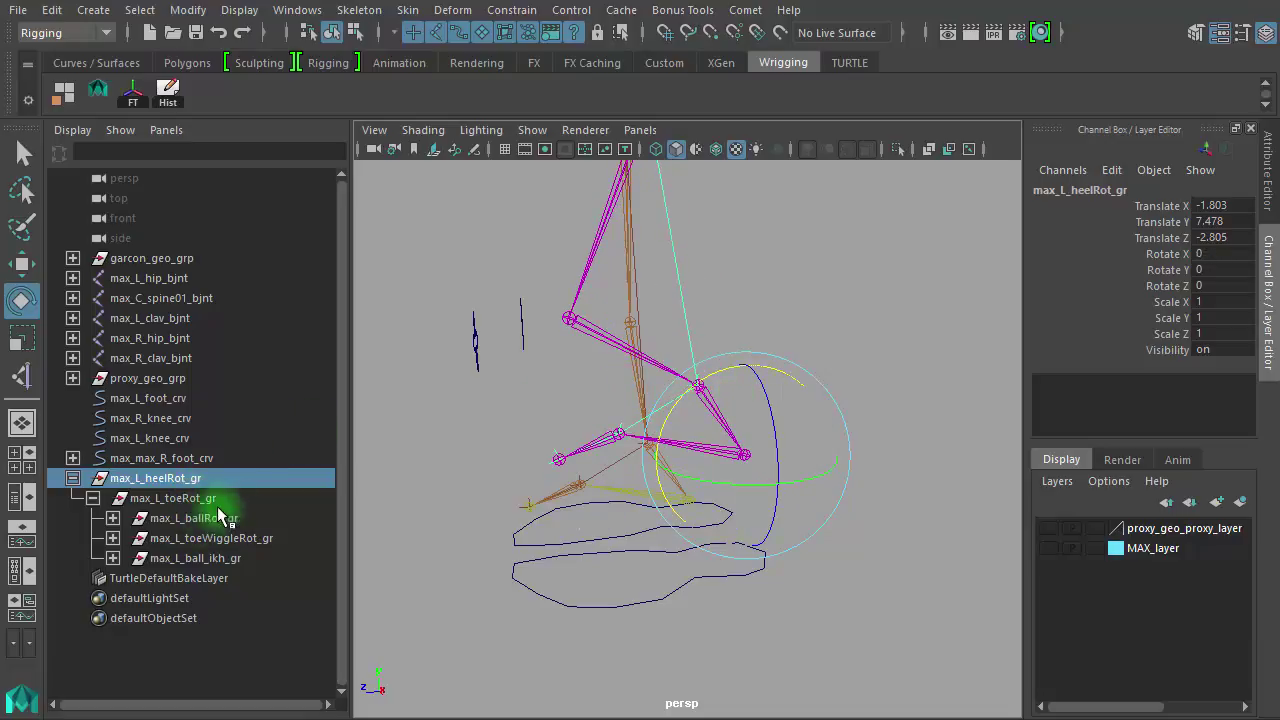
left_click(215, 499)
left_click_drag(595, 375, 506, 377)
key("ctrl+z")
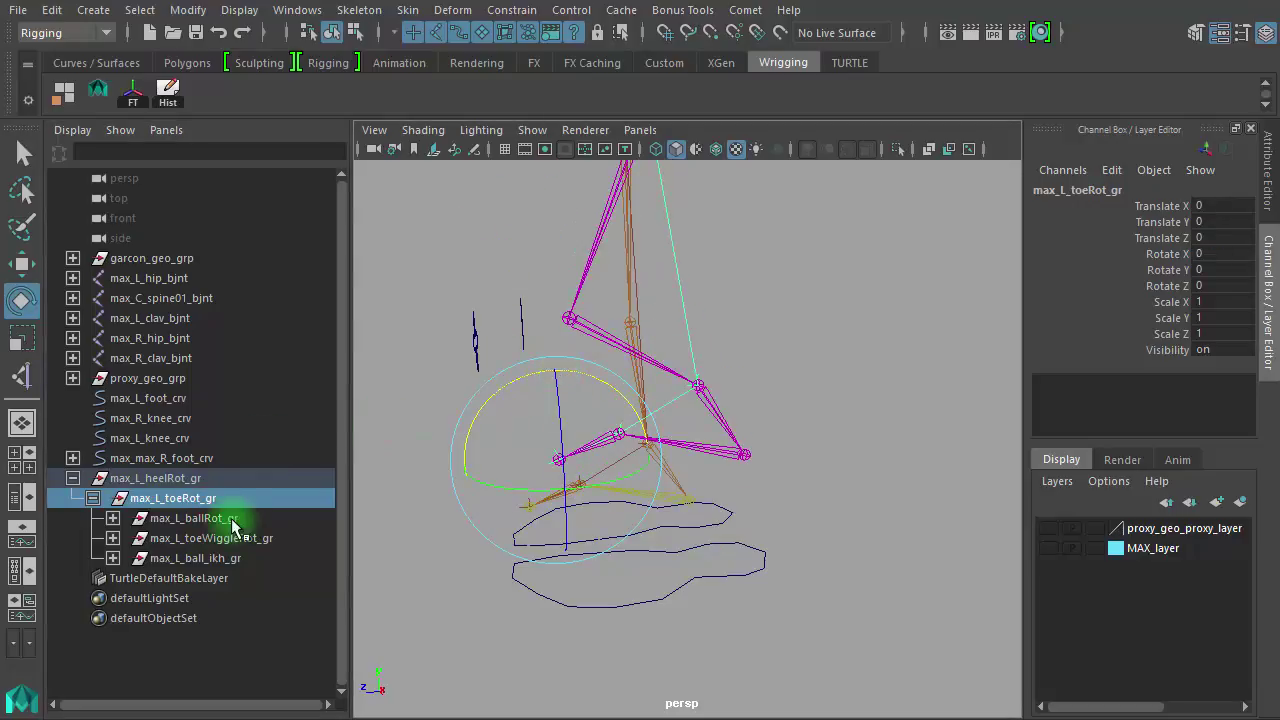
Test-rotate max_L_ballRot_gr and max_L_toeWiggleRot_gr one at a time, undoing each rotation.
left_click(220, 518)
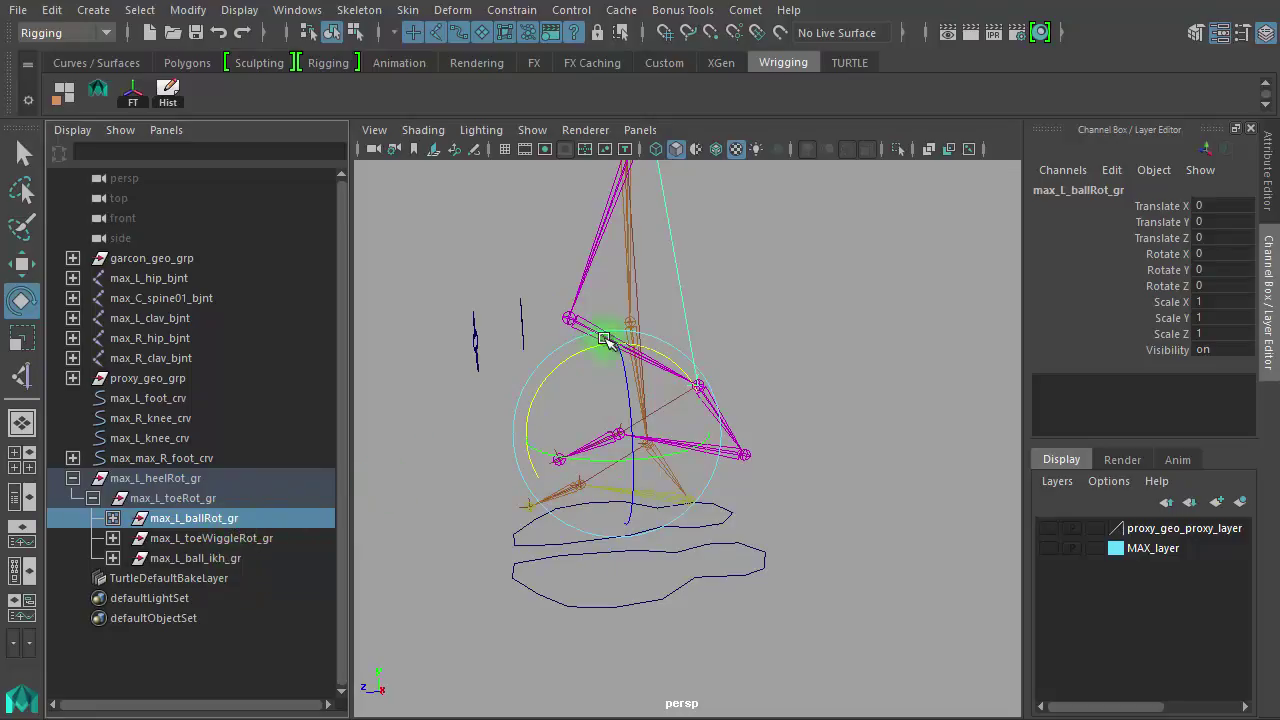
left_click_drag(575, 347, 460, 368)
key("ctrl+z")
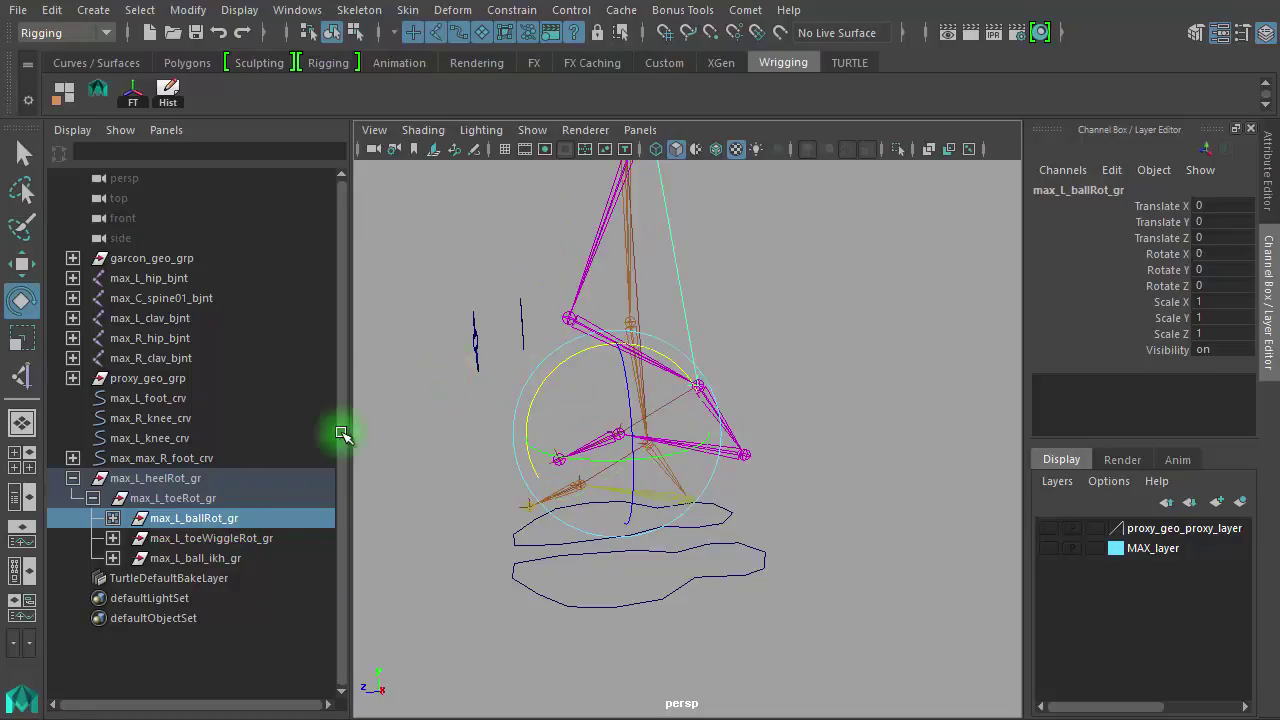
left_click(183, 543)
left_click_drag(574, 354, 511, 346)
key("ctrl+z")
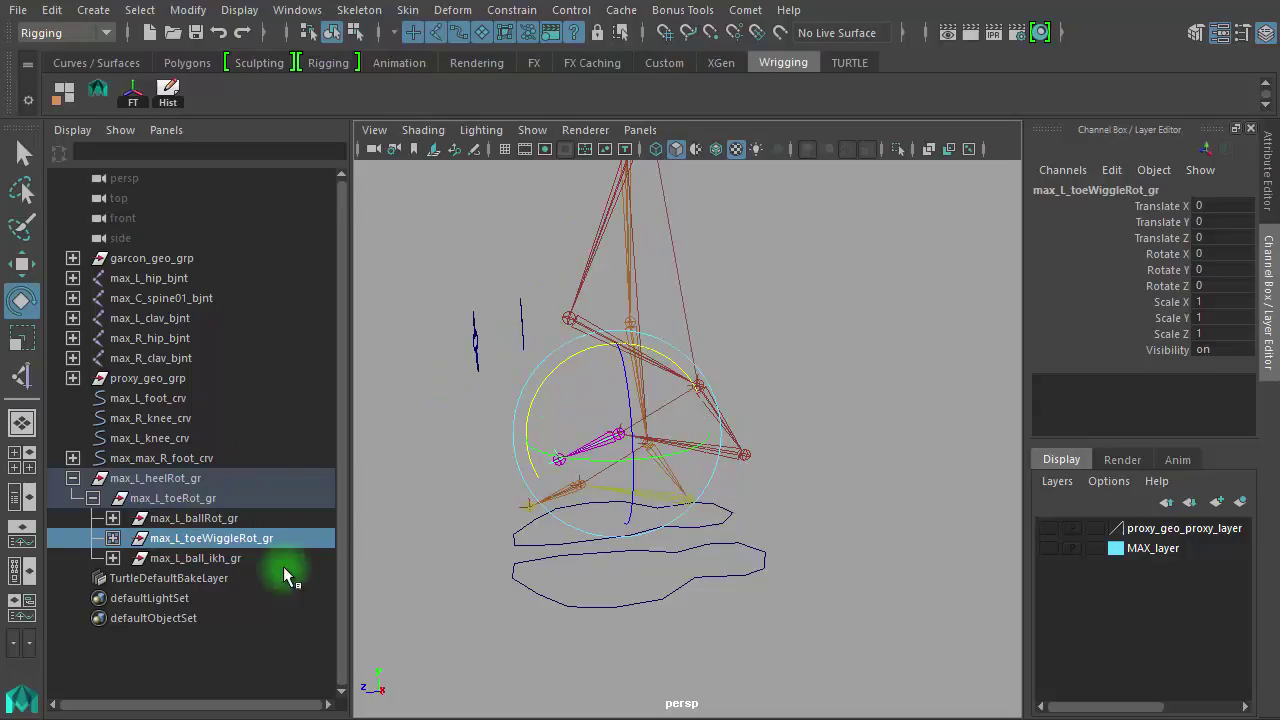
Test-rotate max_L_ball_ikh_gr and undo the rotation.
left_click(232, 558)
left_click_drag(549, 372, 584, 357)
key("ctrl+z")
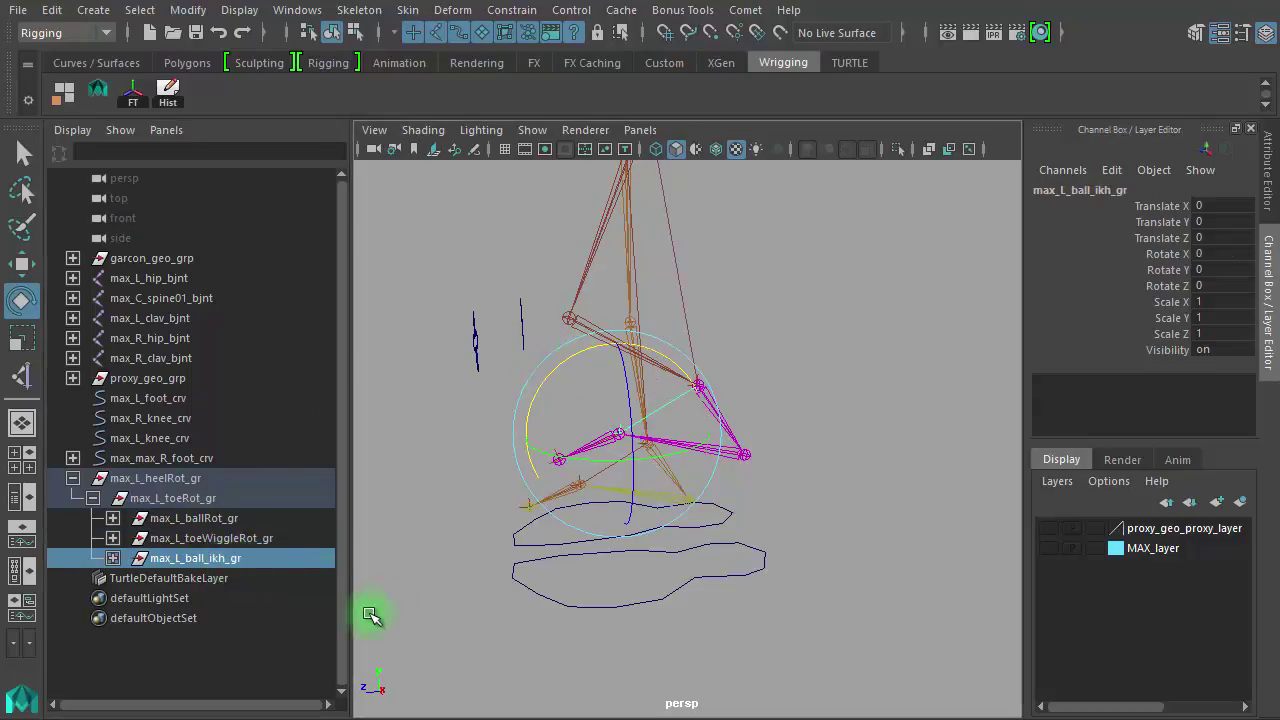
Rename max_L_ball_ikh_gr to max_L_ball_ikh_noUse_gr and clear the selection.
double_click(216, 560)
left_click(229, 560)
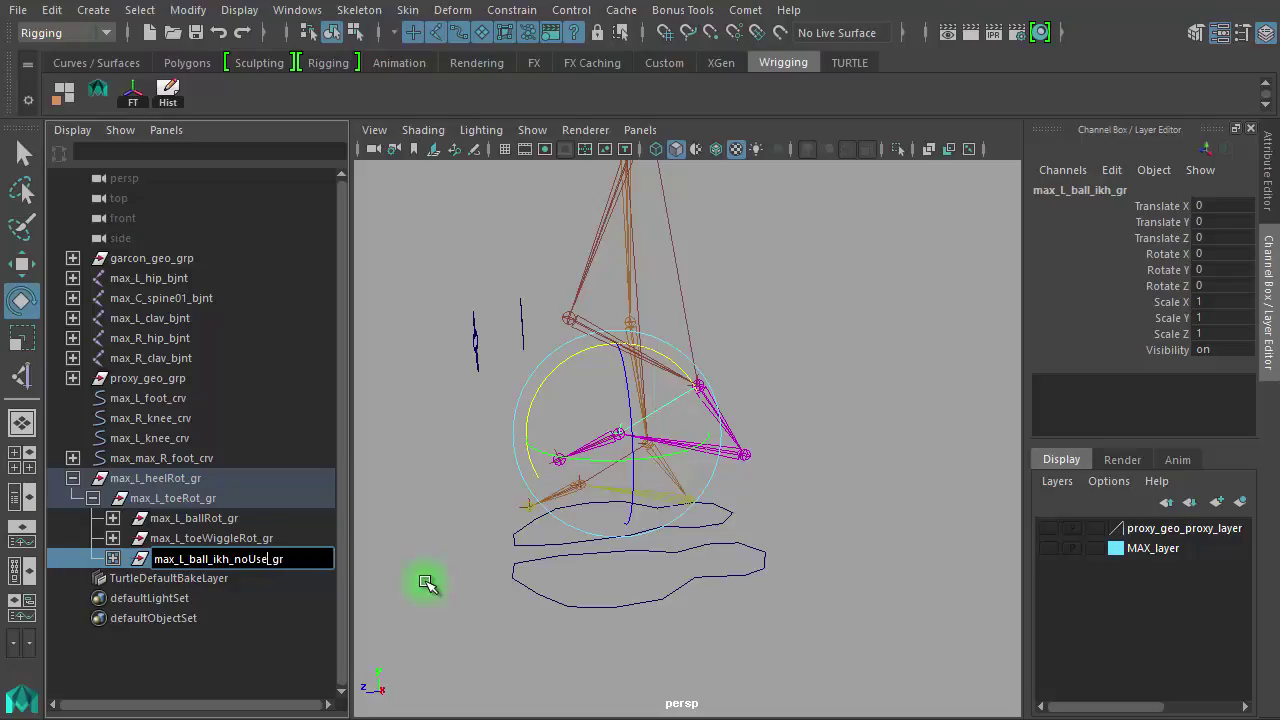
key("Return")
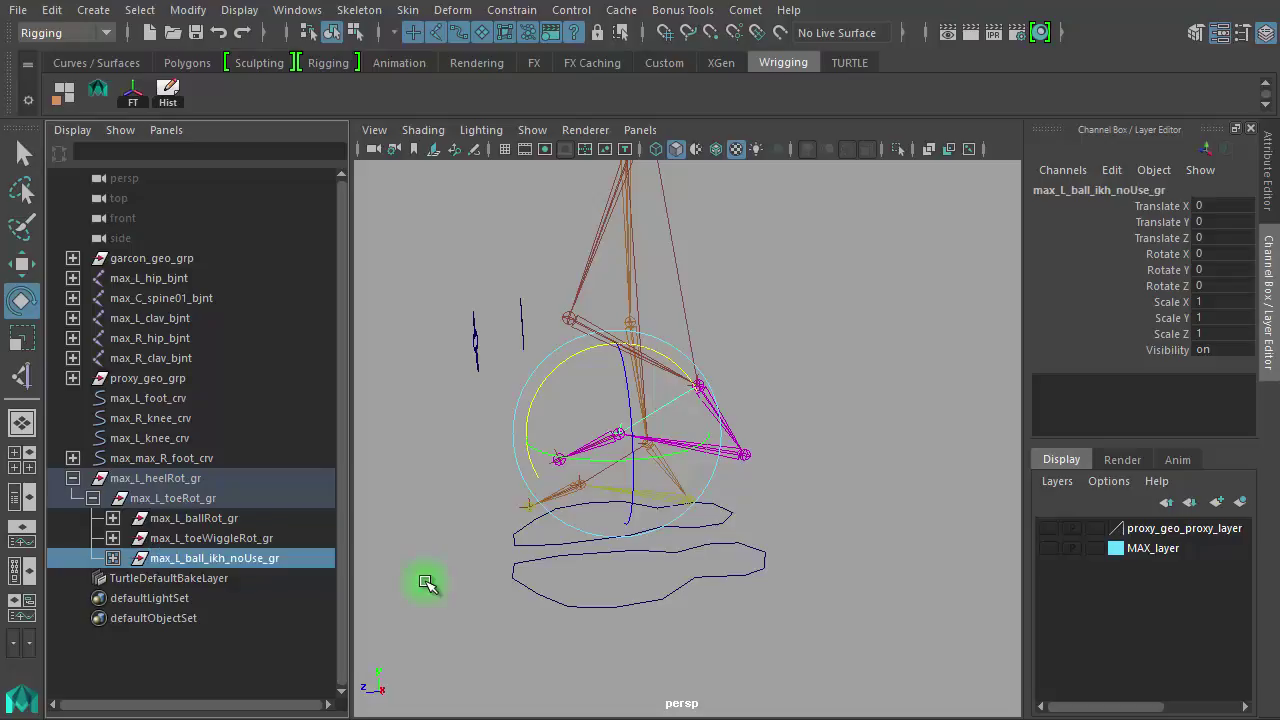
left_click(806, 462)
Reset Translate X, Y and Z of max_L_heelRot_gr to 0 and deselect the group.
left_click(145, 478)
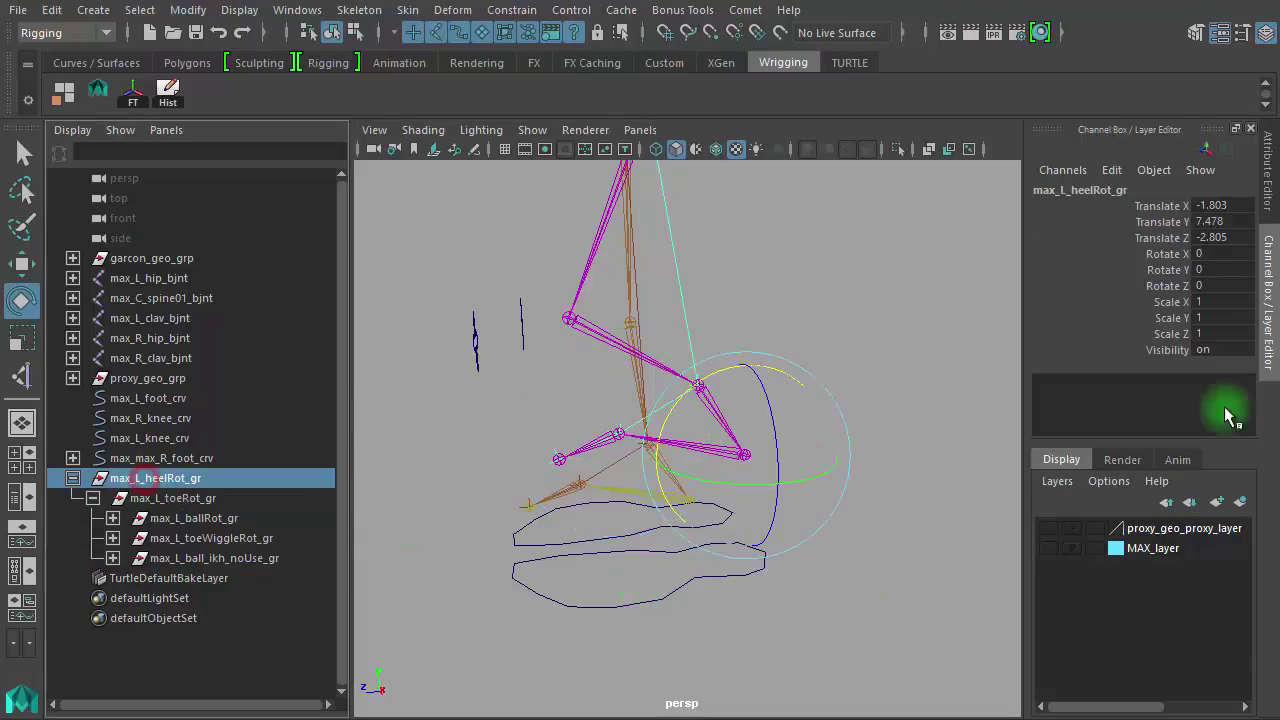
left_click_drag(1220, 205, 1230, 238)
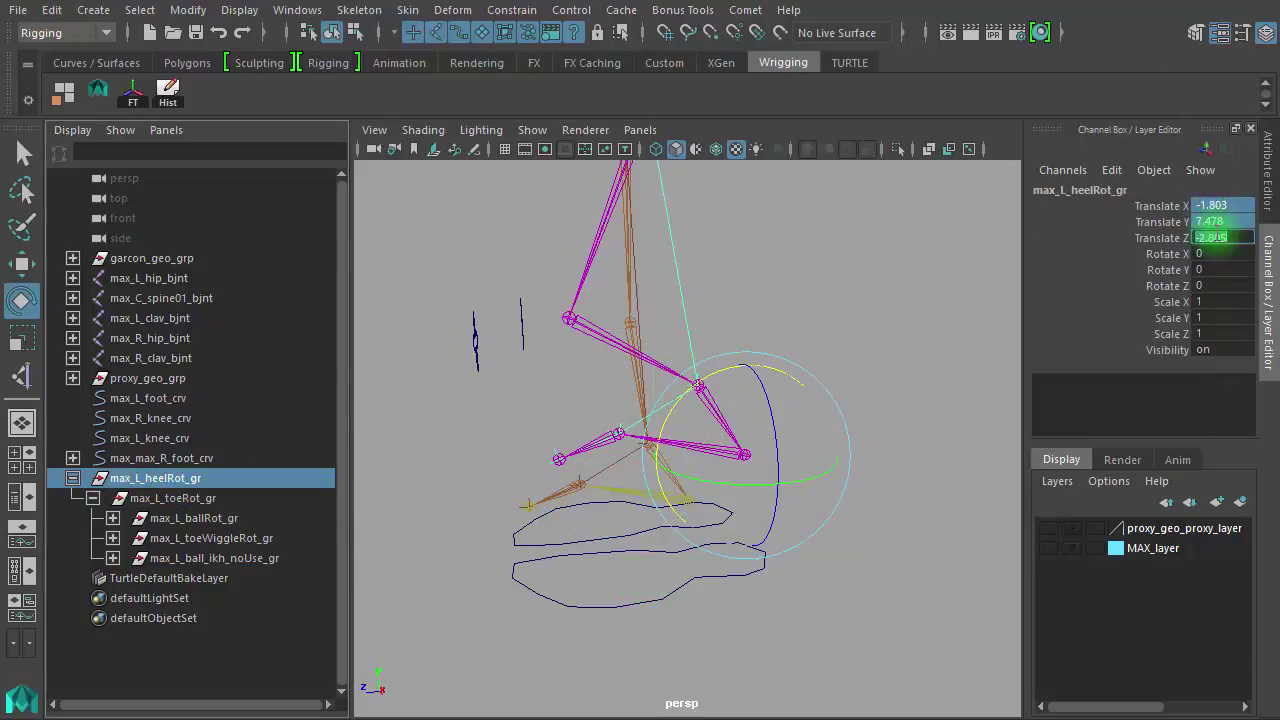
type("0")
key("Return")
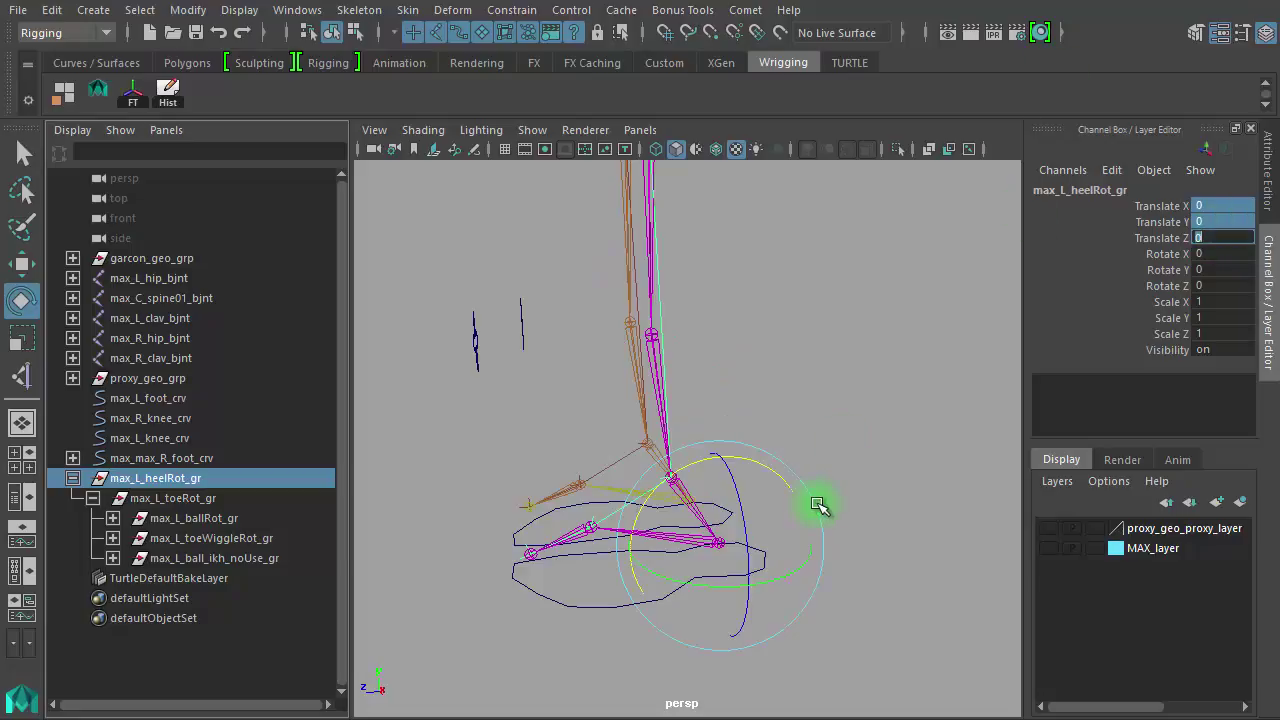
left_click(838, 404)
Snap the pivot of max_L_foot_crv to the left ankle joint.
left_click_drag(754, 632, 786, 626, "alt")
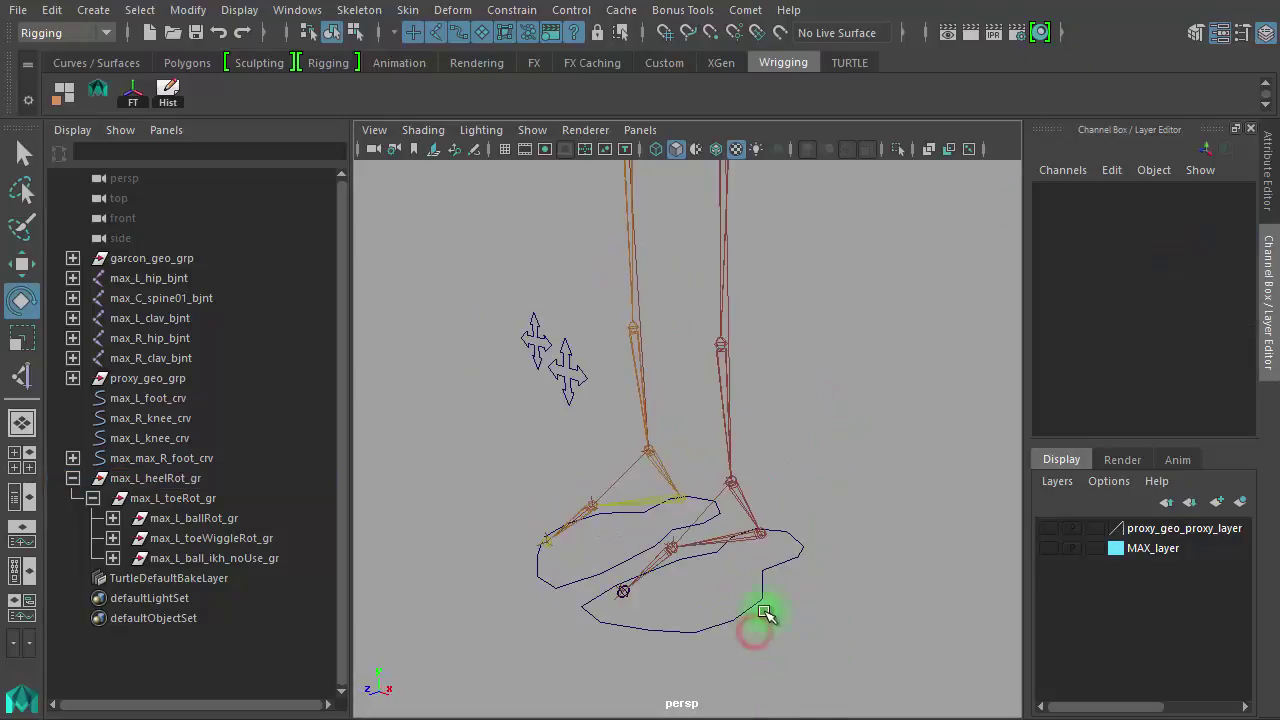
left_click(760, 617)
key("w")
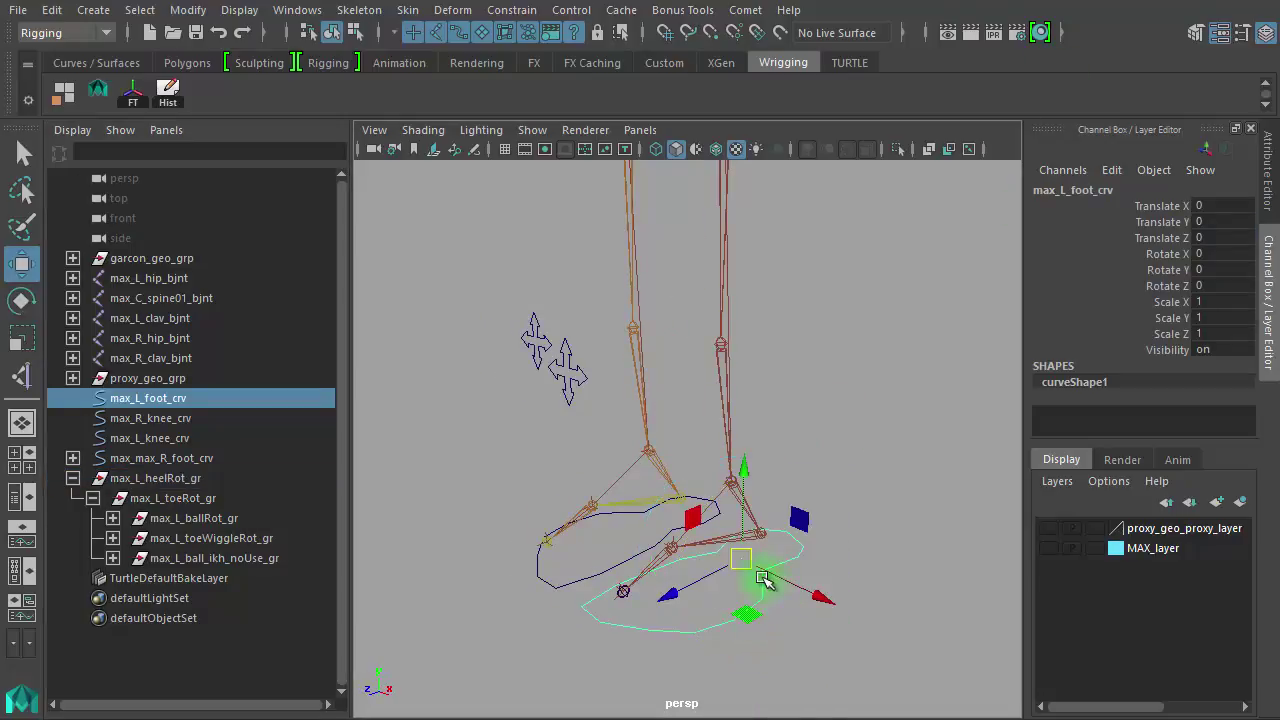
left_click_drag(742, 570, 735, 513)
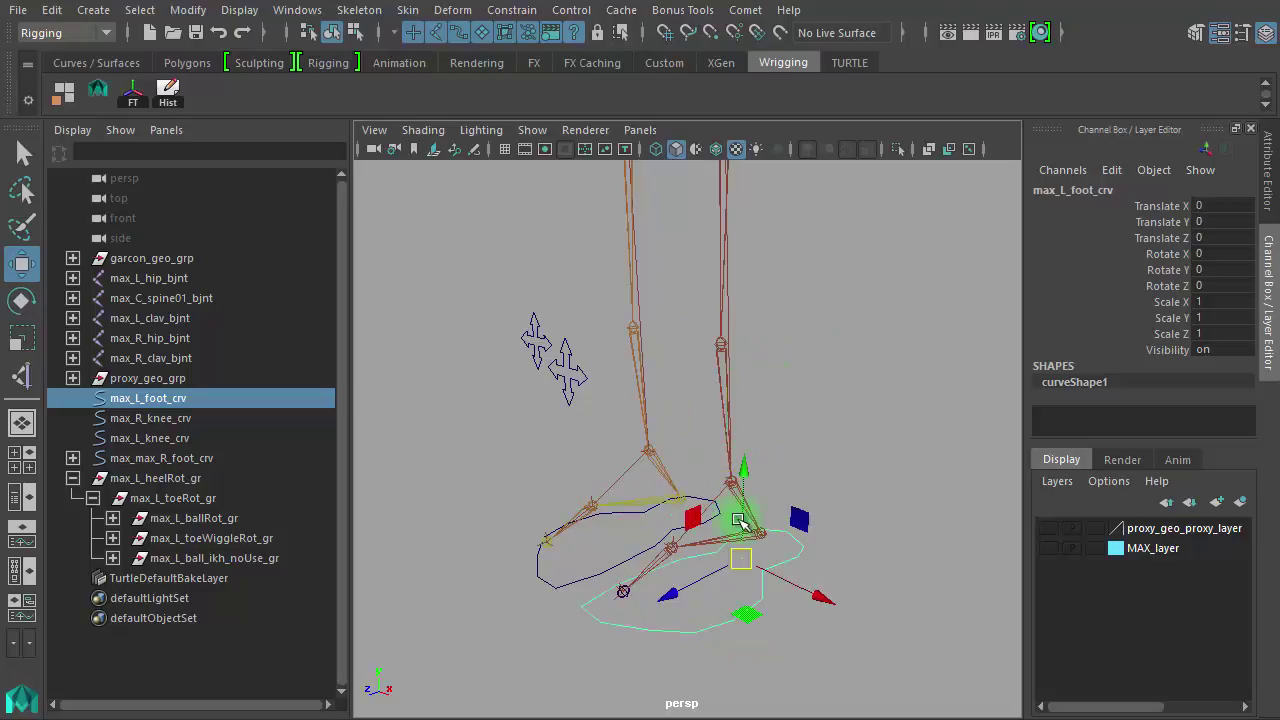
left_click_drag(843, 418, 740, 409, "alt")
right_click_drag(740, 409, 920, 373, "alt")
left_click_drag(920, 373, 877, 194, "alt")
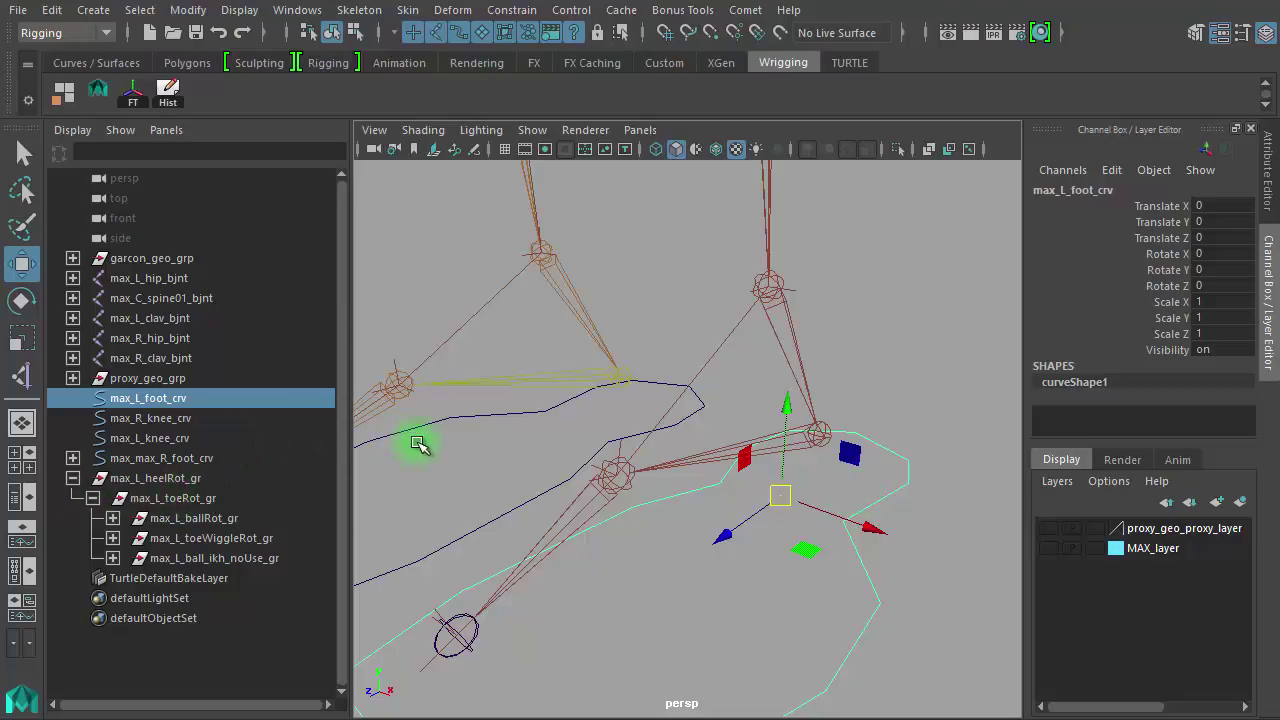
key("d")
key("v")
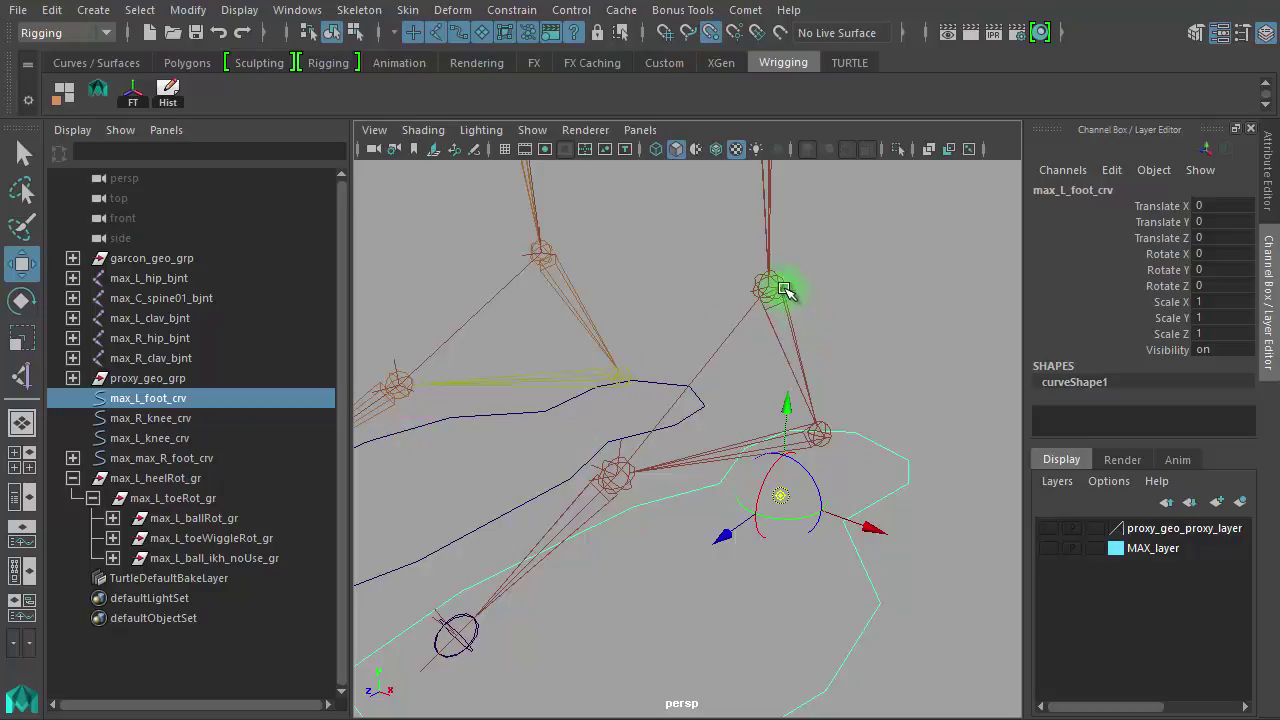
left_click_drag(785, 290, 770, 287)
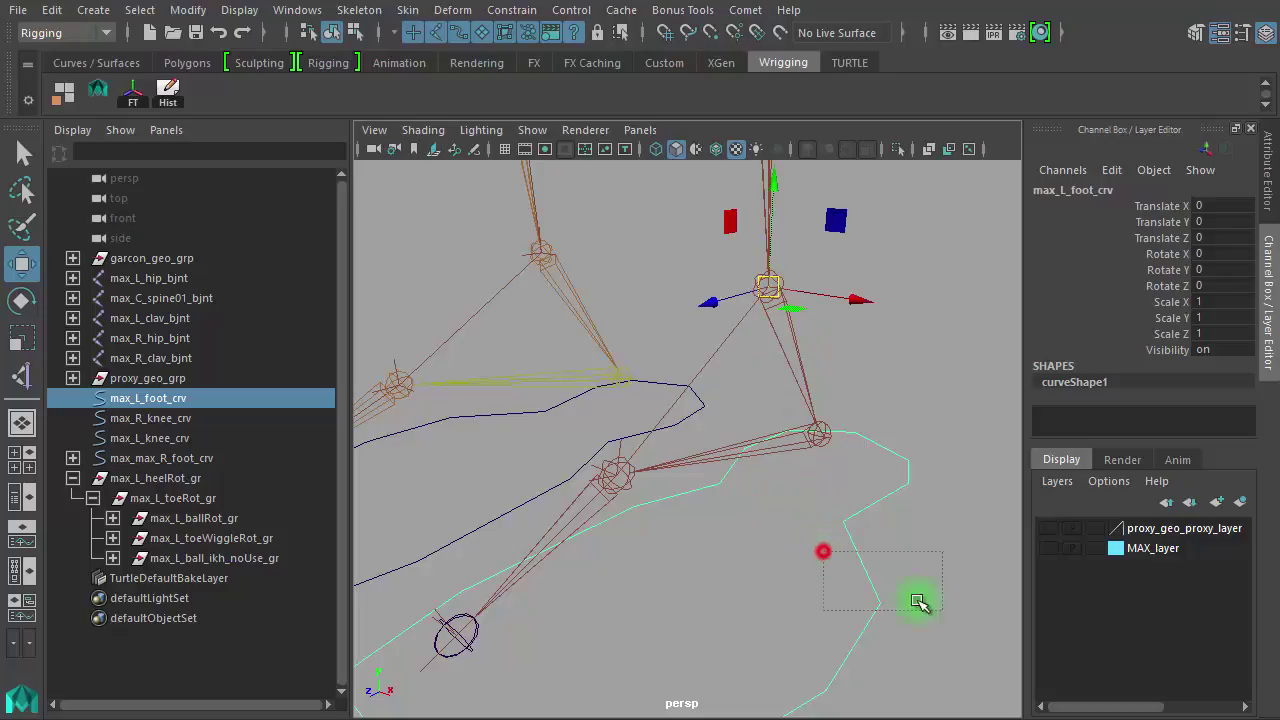
scroll(918, 628, "down", 5)
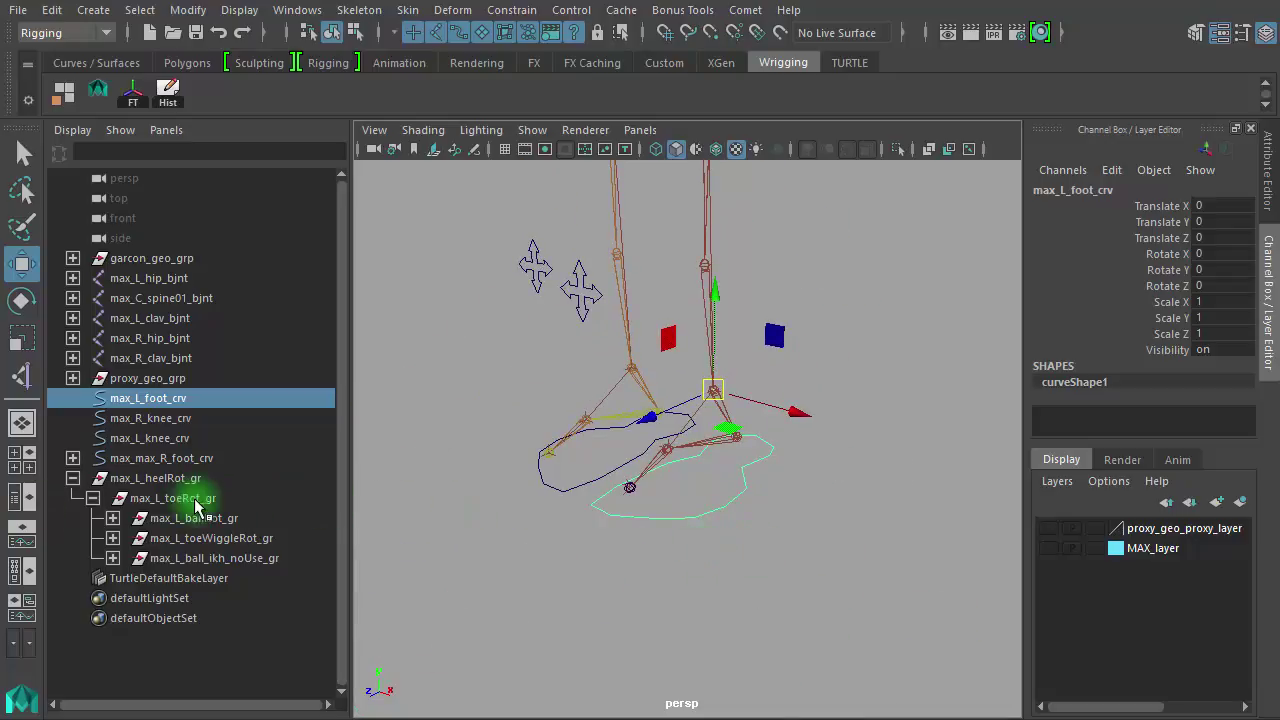
Collapse the max_L_heelRot_gr hierarchy and parent the group under max_L_foot_crv.
left_click(155, 478)
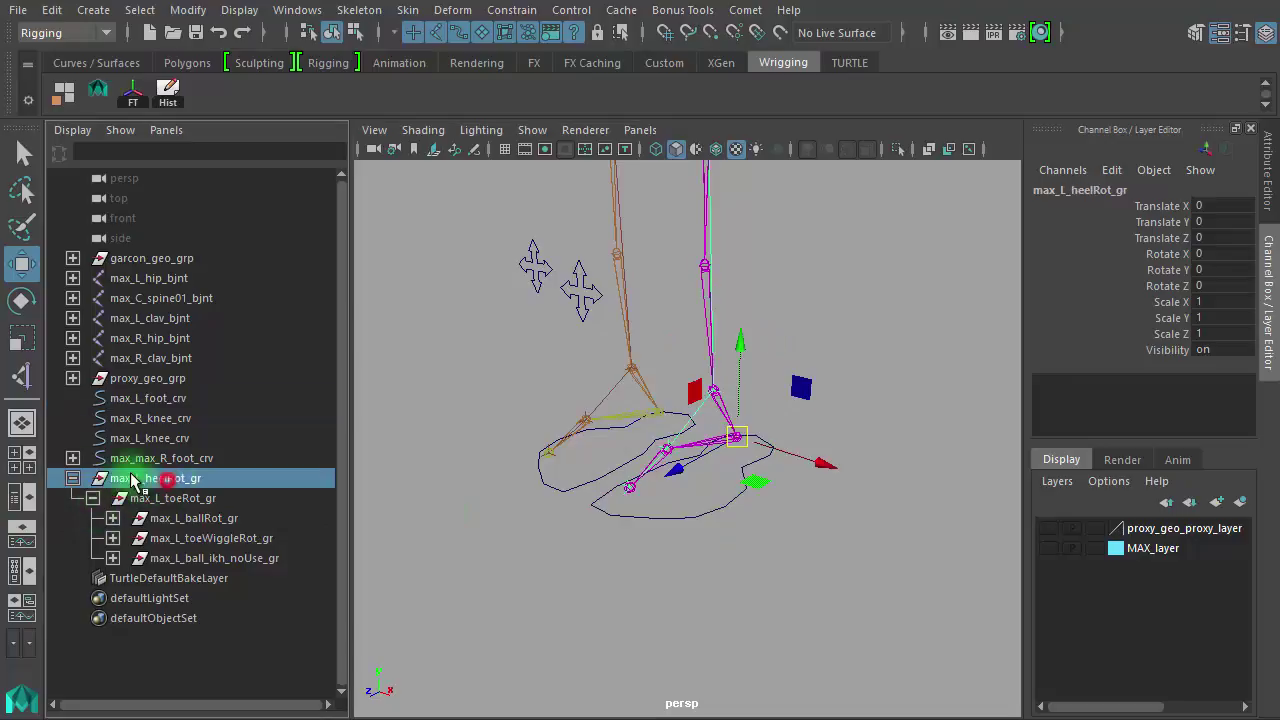
left_click(73, 478)
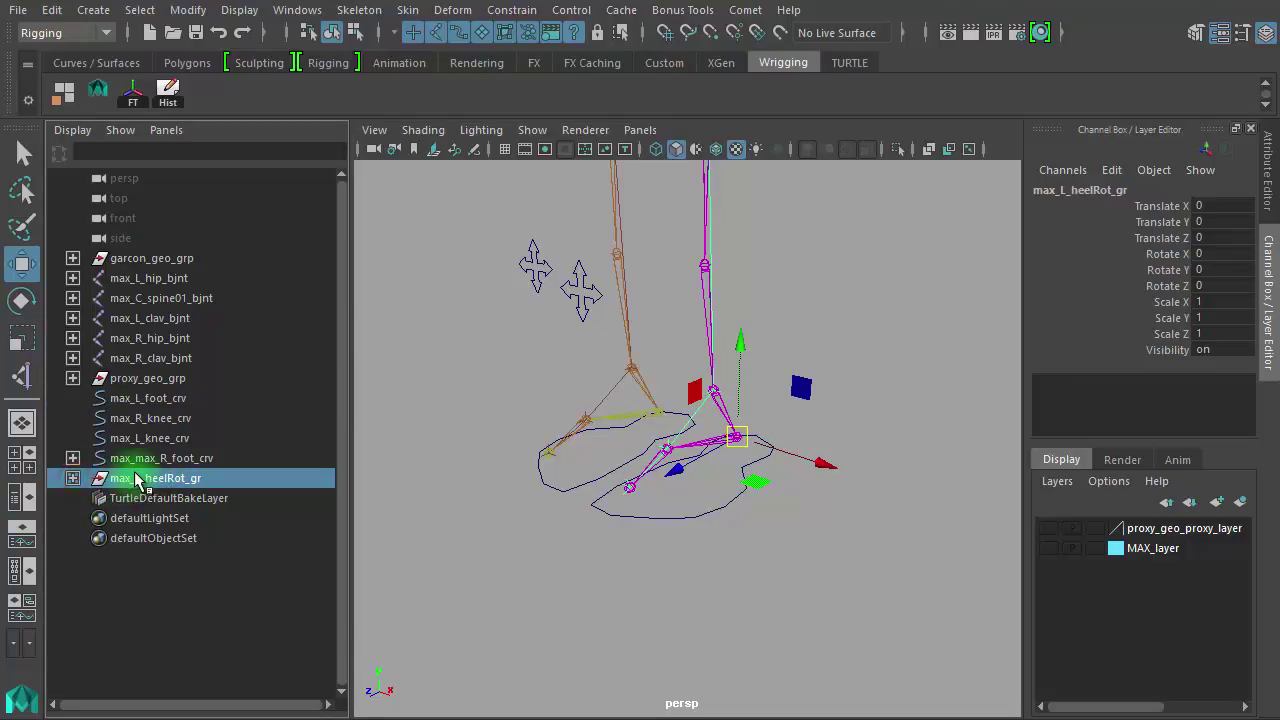
left_click_drag(138, 481, 80, 560)
left_click(668, 494)
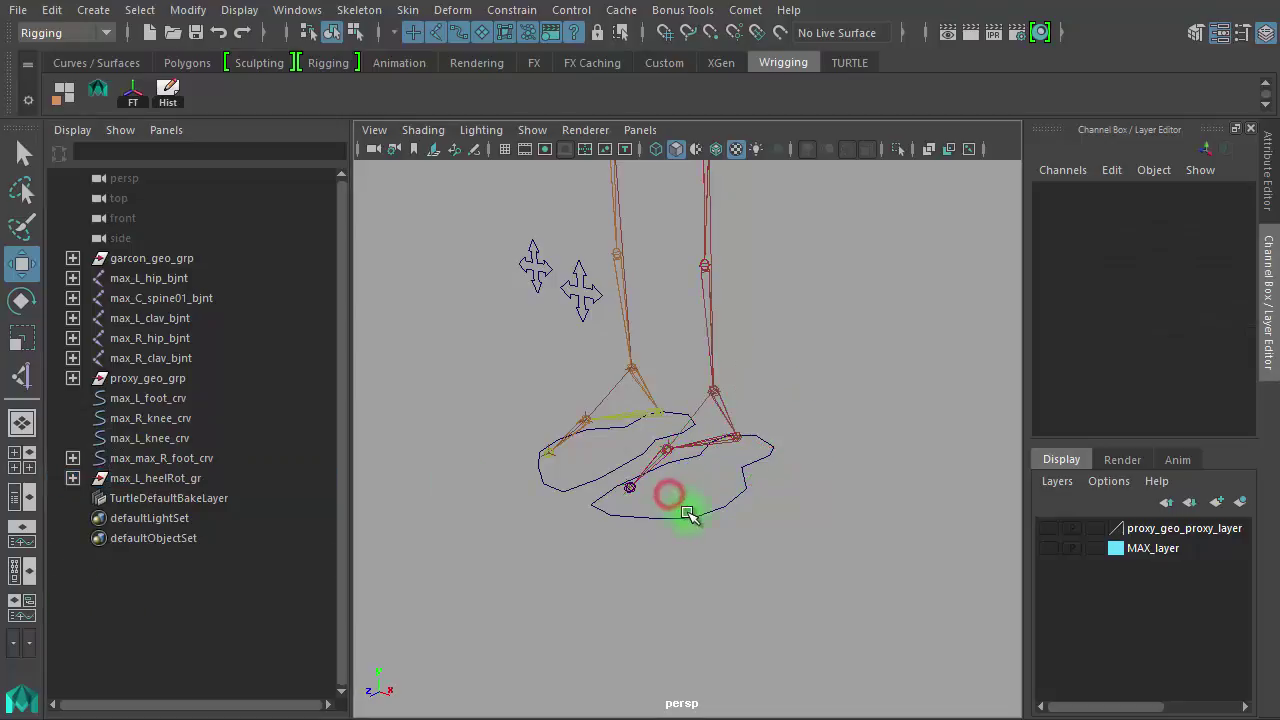
left_click(676, 518)
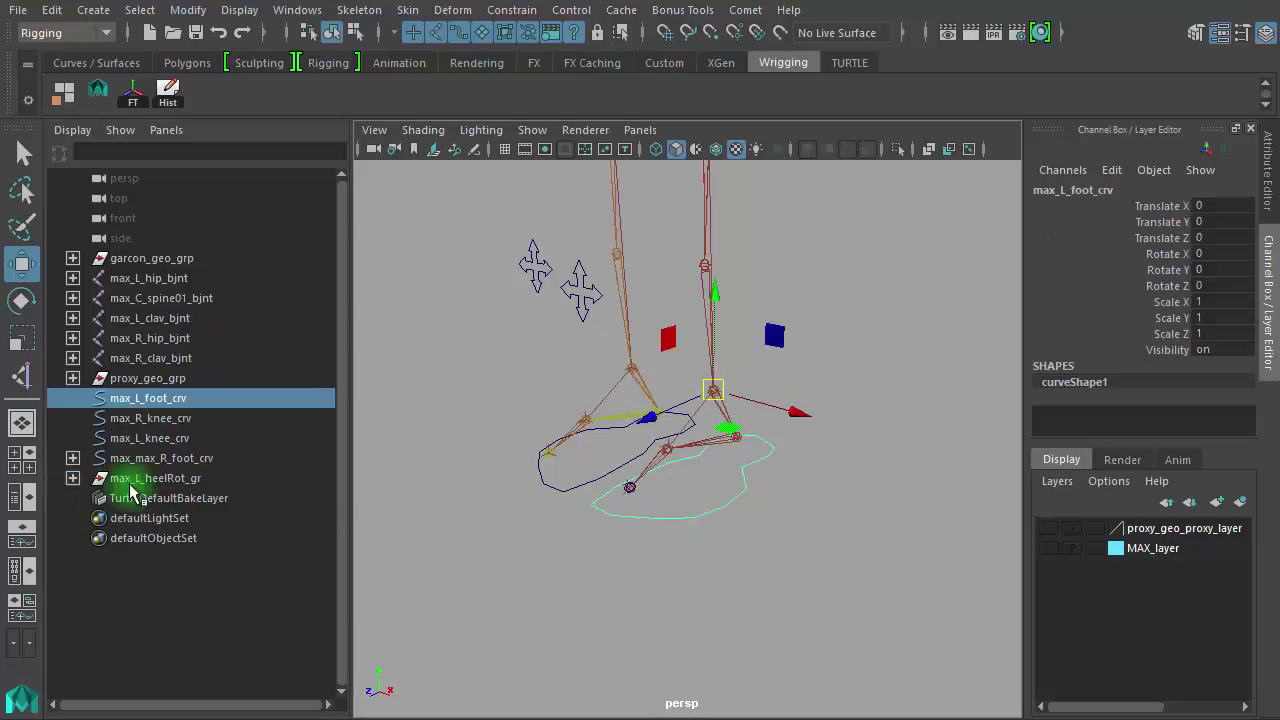
left_click_drag(185, 487, 196, 402)
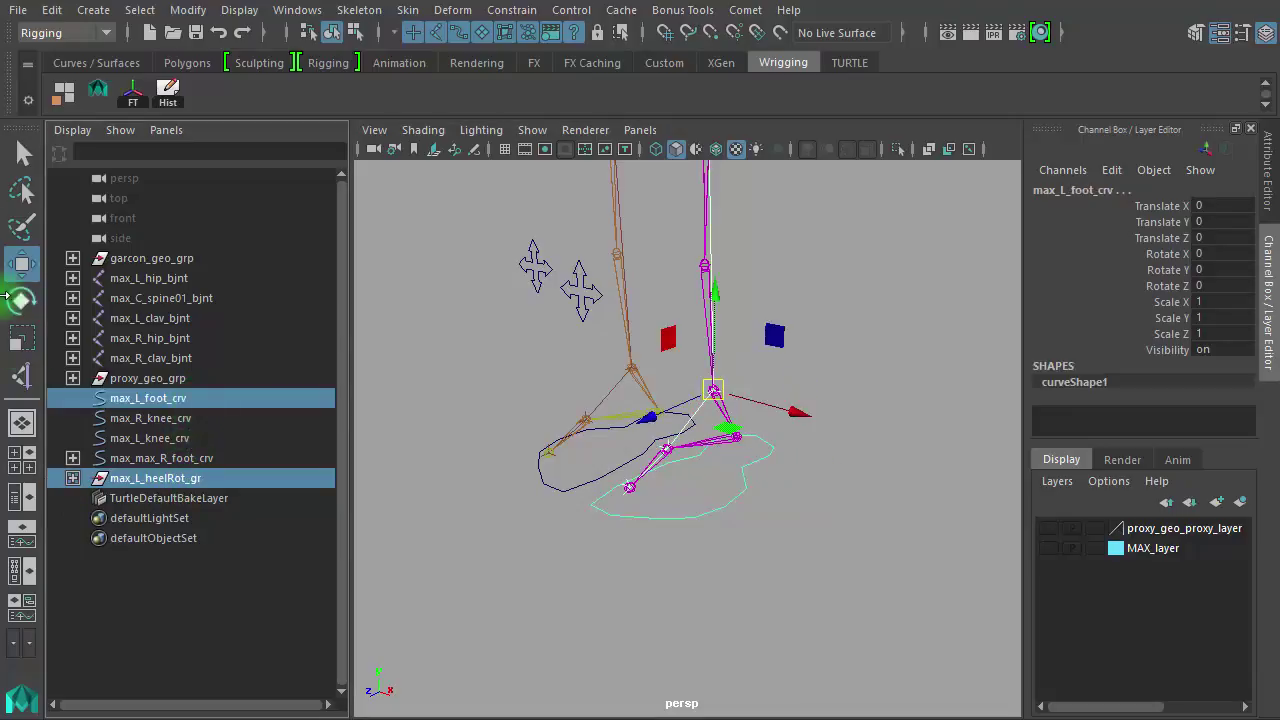
left_click(52, 10)
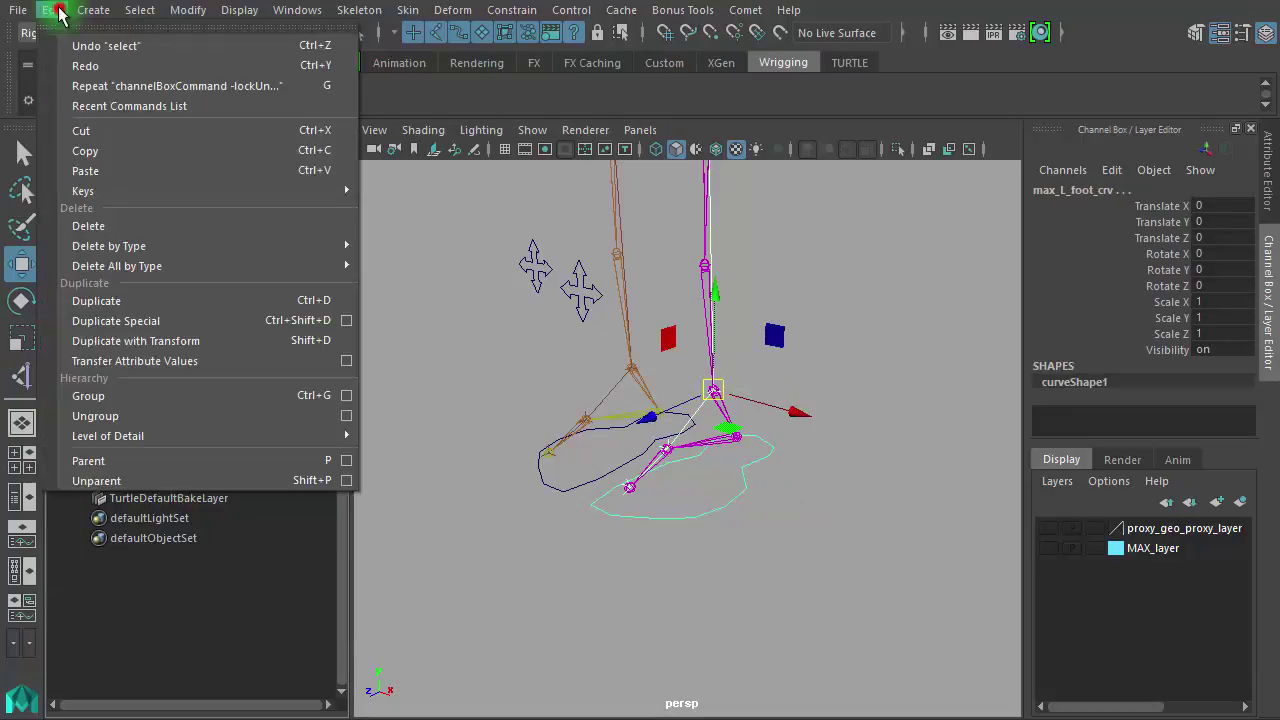
left_click(113, 246)
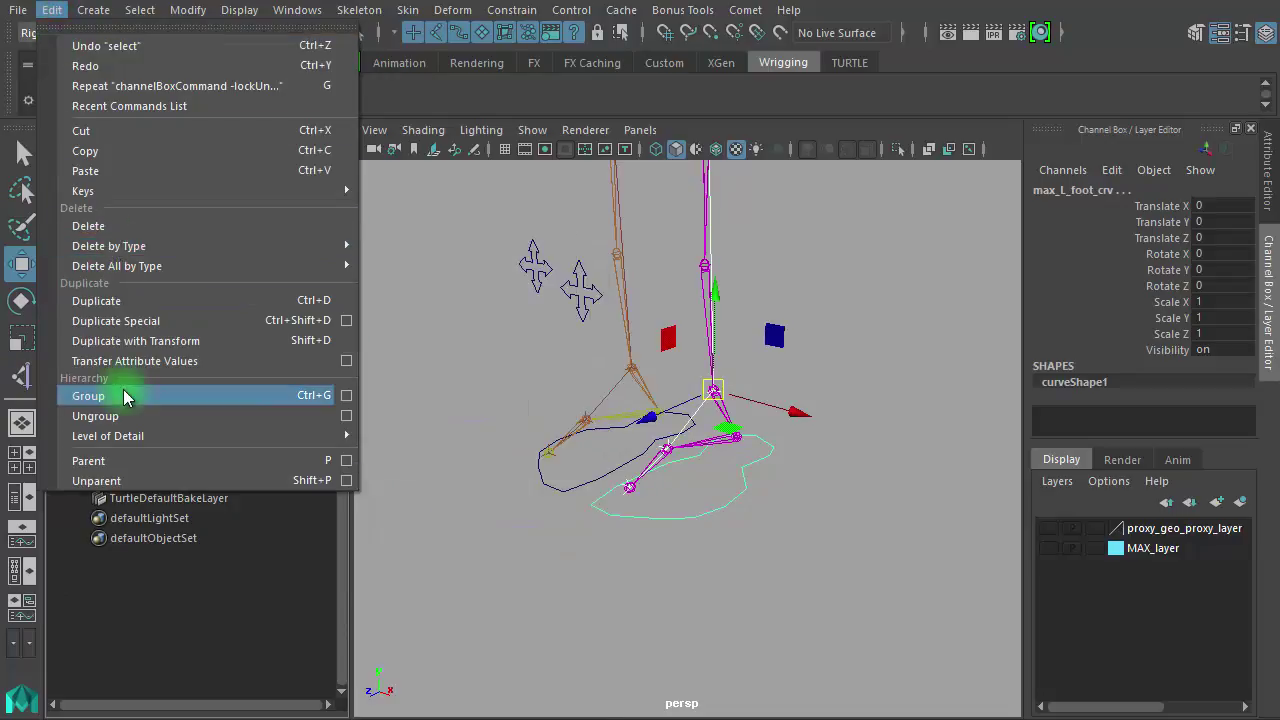
mouse_move(124, 265)
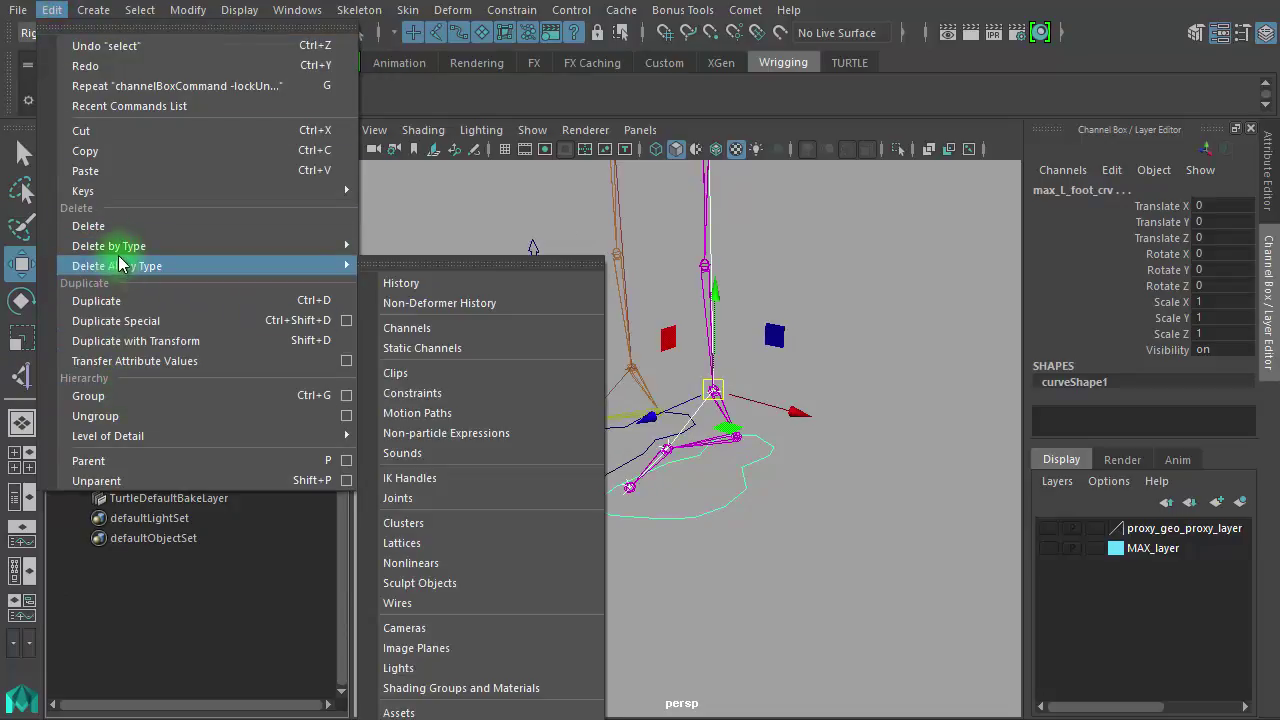
left_click(119, 462)
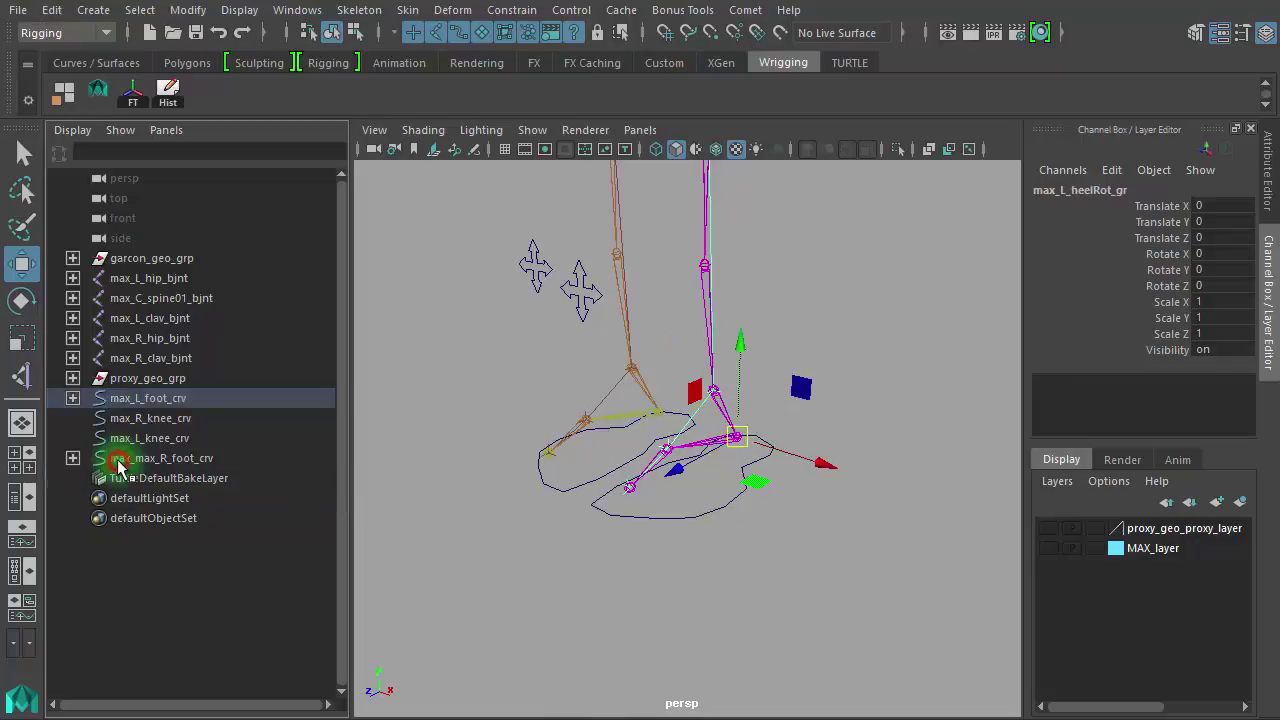
Test-move max_L_foot_crv to about -3.2, 8.3, -1.1 and test-rotate it, undoing both transforms.
left_click(634, 528)
left_click(690, 498)
left_click_drag(705, 546, 664, 543, "alt")
middle_click_drag(735, 541, 715, 446)
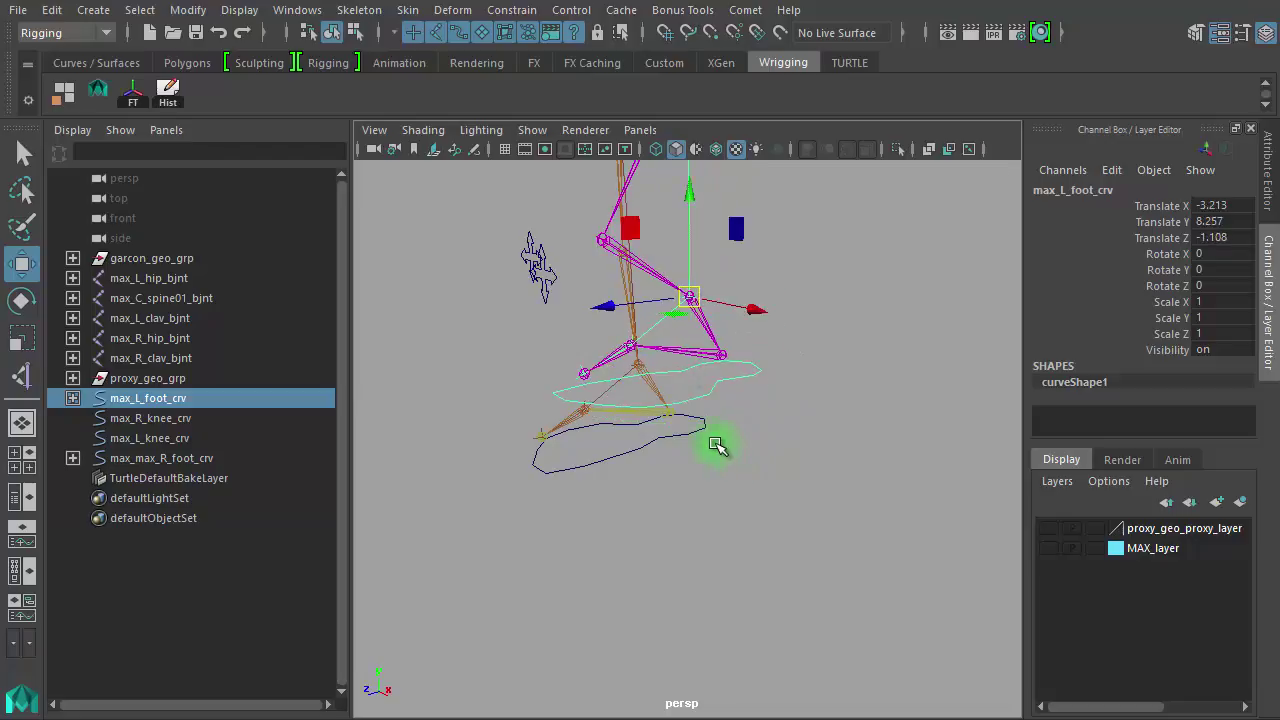
left_click_drag(690, 447, 643, 502, "alt")
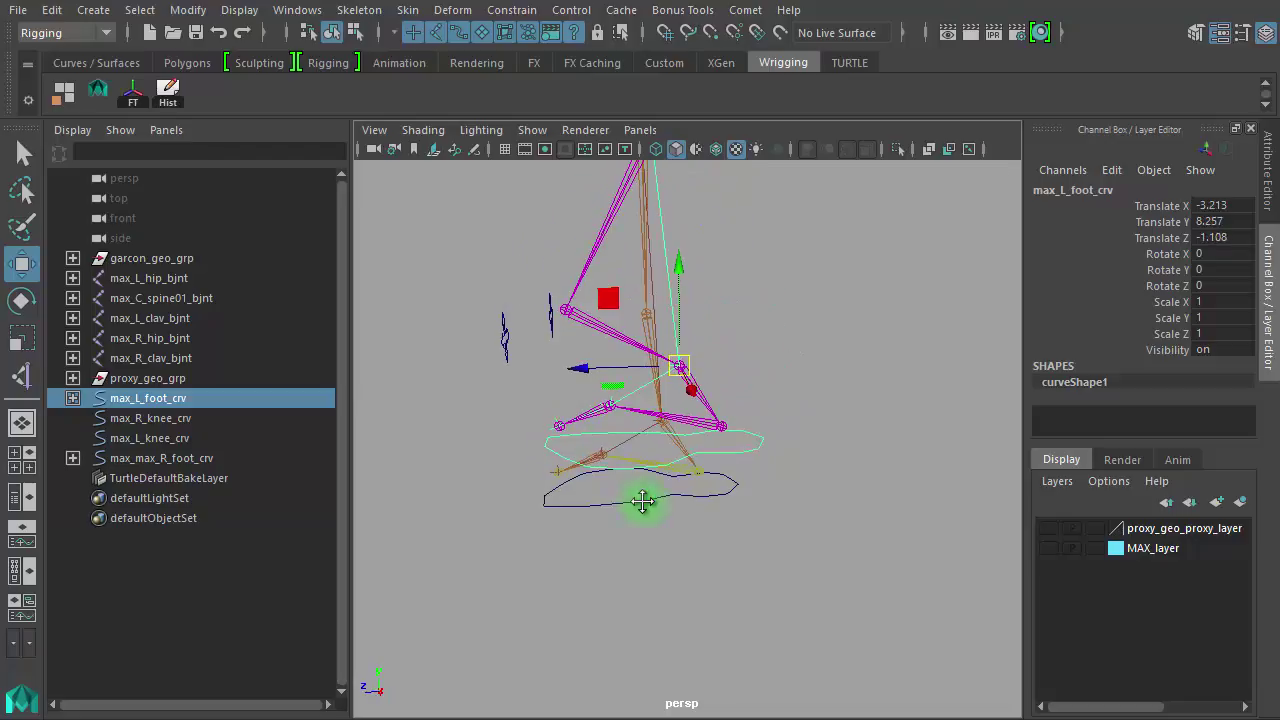
key("e")
left_click_drag(603, 311, 598, 383)
key("ctrl+z")
key("ctrl+z")
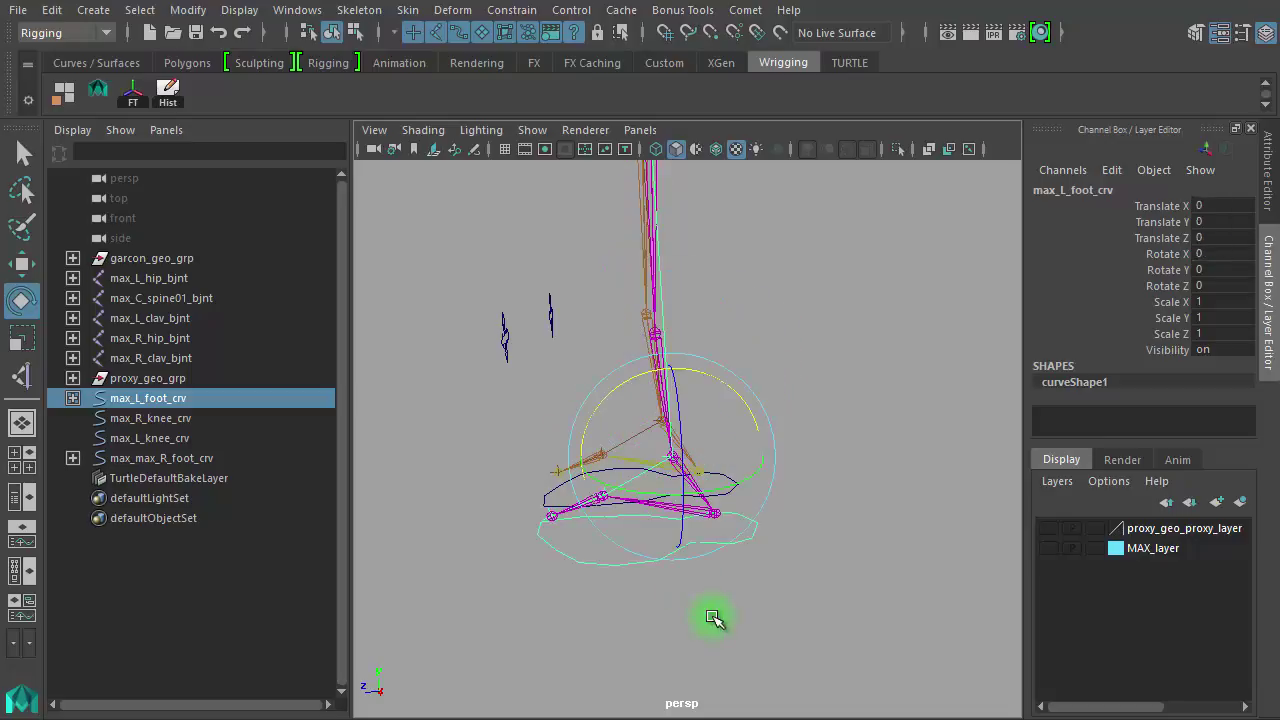
Examine max_L_heelRot_gr beneath max_L_foot_crv from several angles around the left foot, and clear the selection.
left_click(603, 614)
mouse_move(552, 608)
left_mouse_down("alt")
mouse_move(703, 613)
mouse_move(550, 600)
left_mouse_up("alt")
left_click(72, 398)
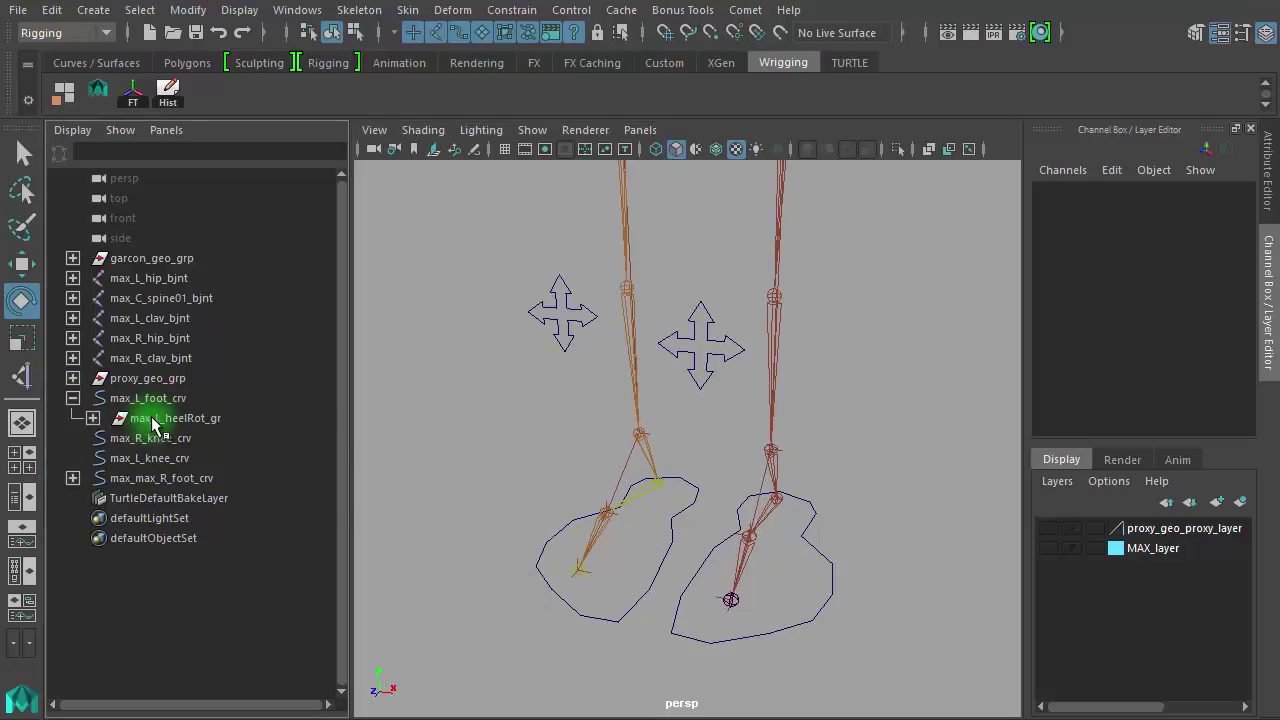
left_click(143, 420)
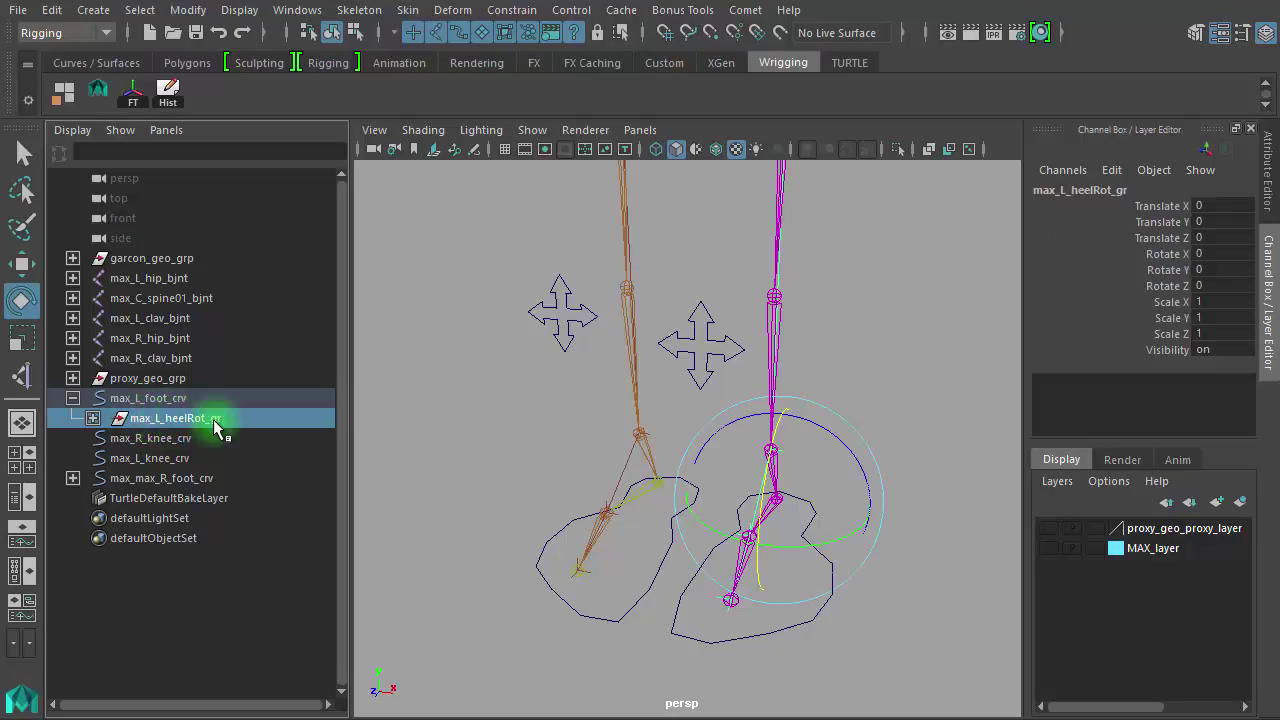
middle_click_drag(218, 428, 636, 488)
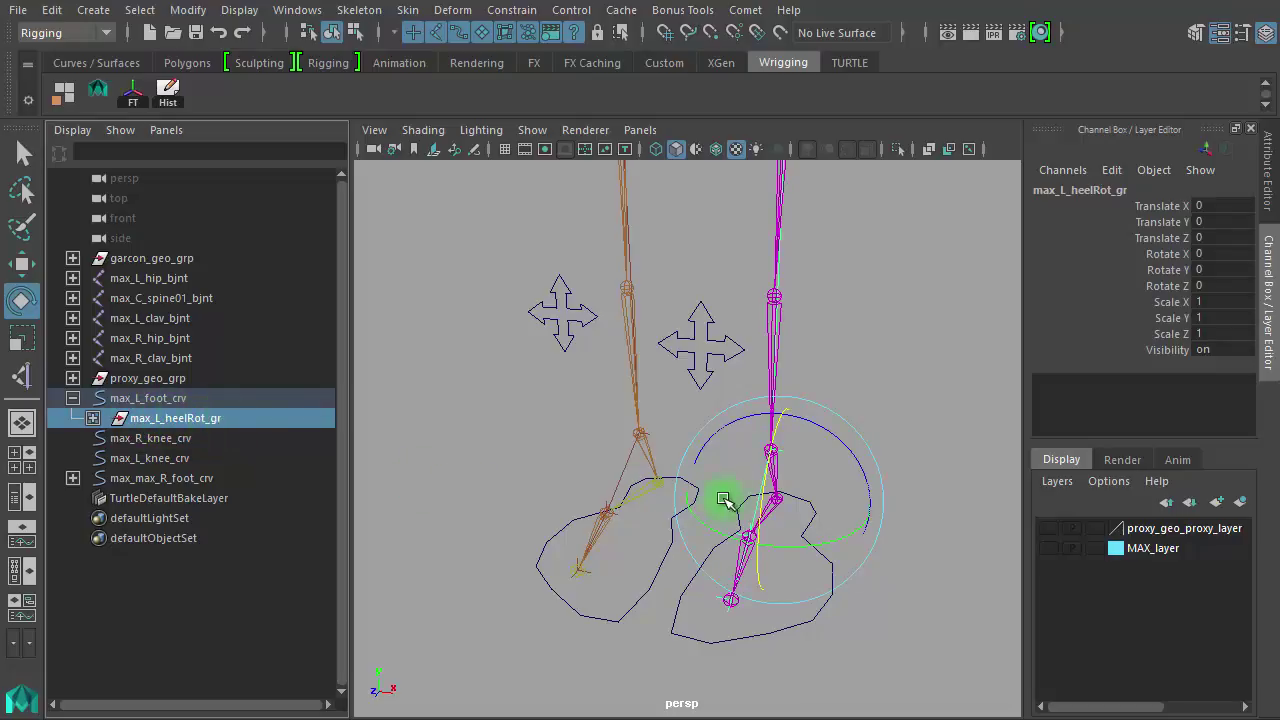
left_click_drag(788, 507, 717, 508, "alt")
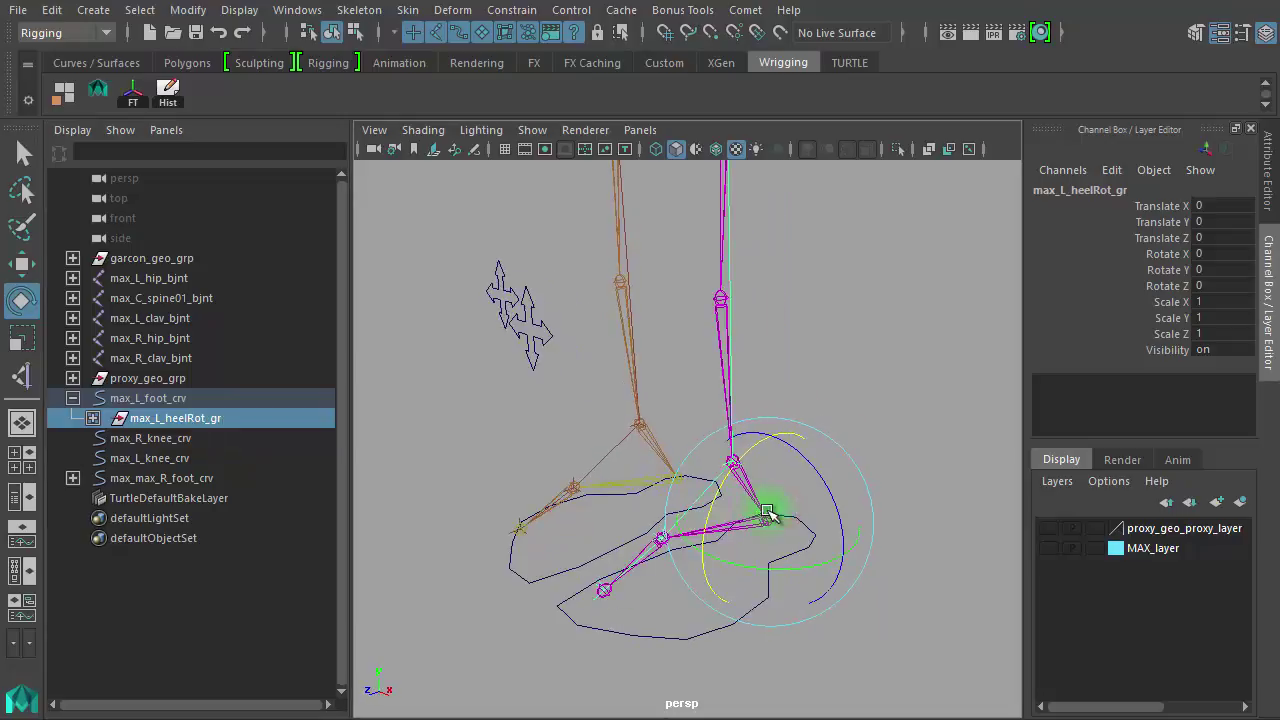
left_click_drag(771, 346, 738, 422, "alt")
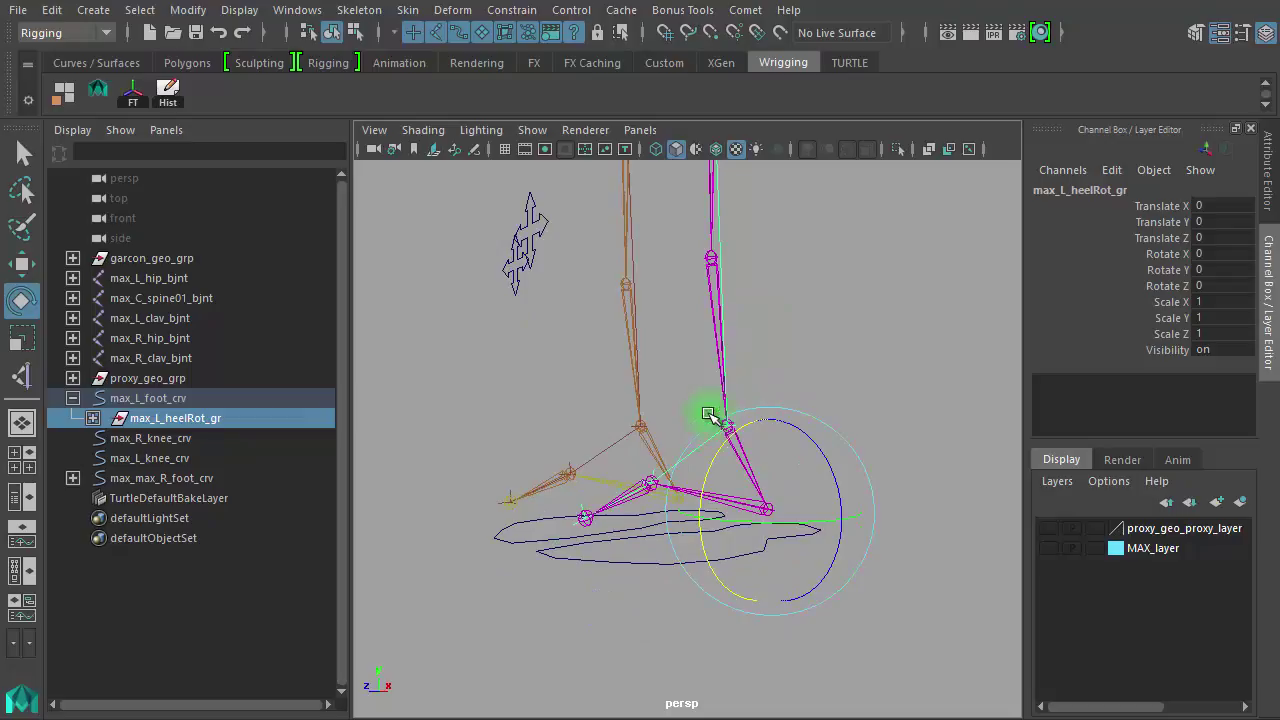
left_click(687, 674)
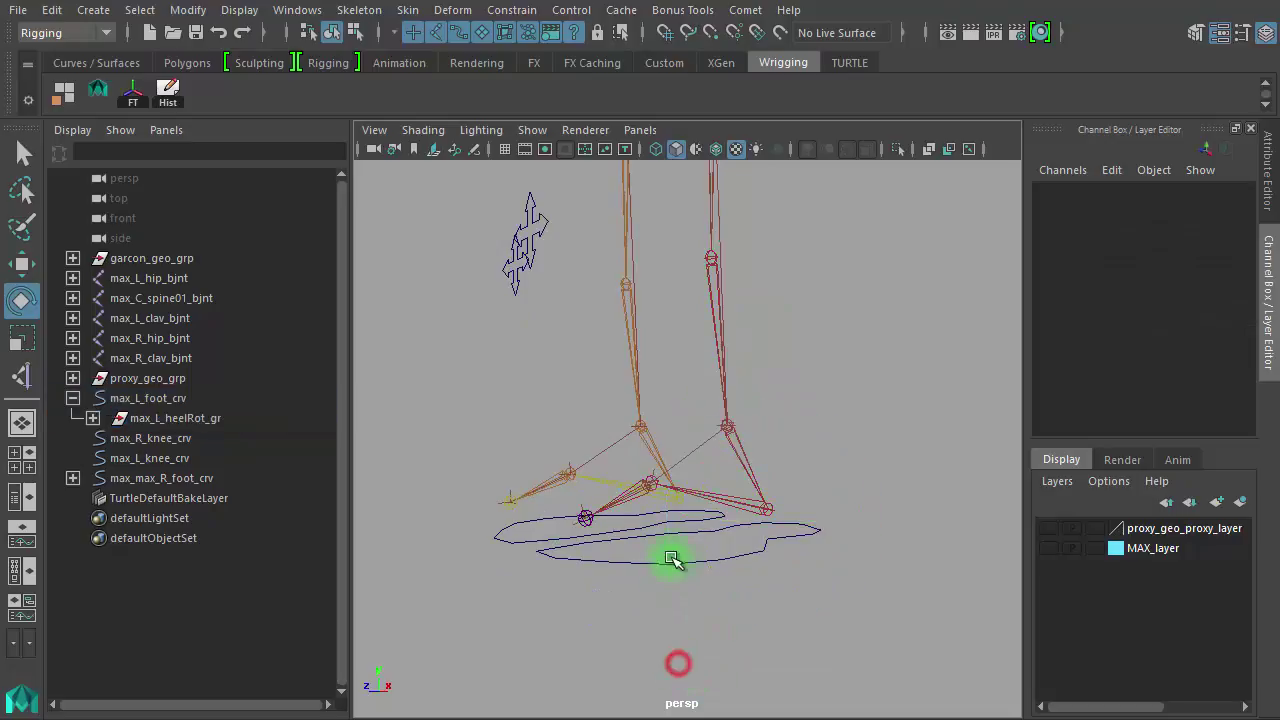
Review the constraint types for max_L_foot_crv, leaving without applying one, and collapse the curve's hierarchy.
left_click(668, 562)
key("w")
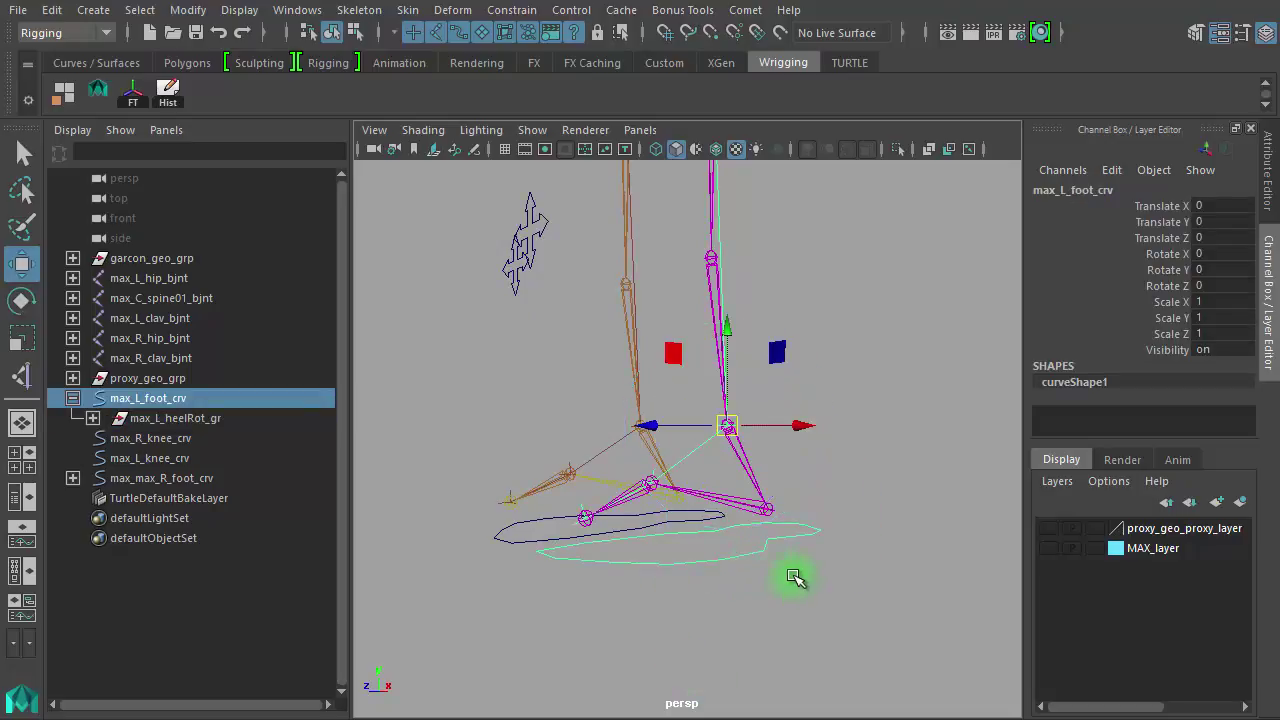
left_click(822, 505)
left_click(808, 527)
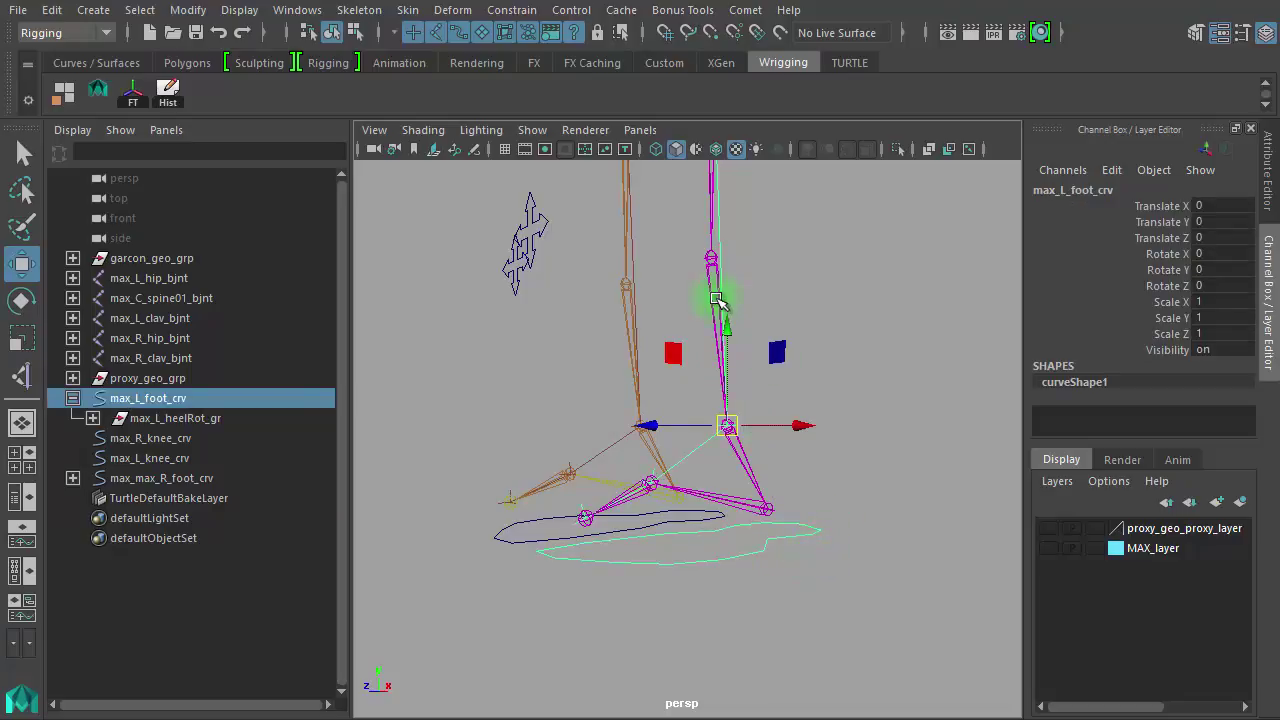
left_click(512, 10)
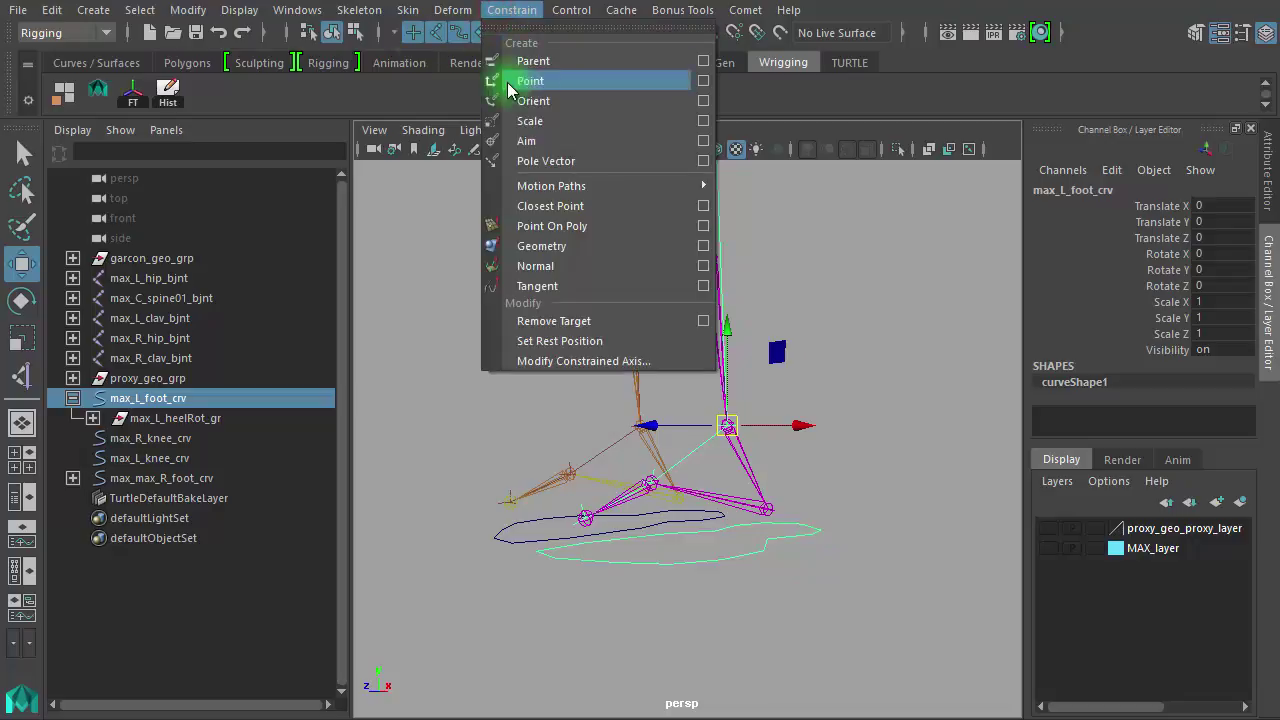
left_click(429, 500)
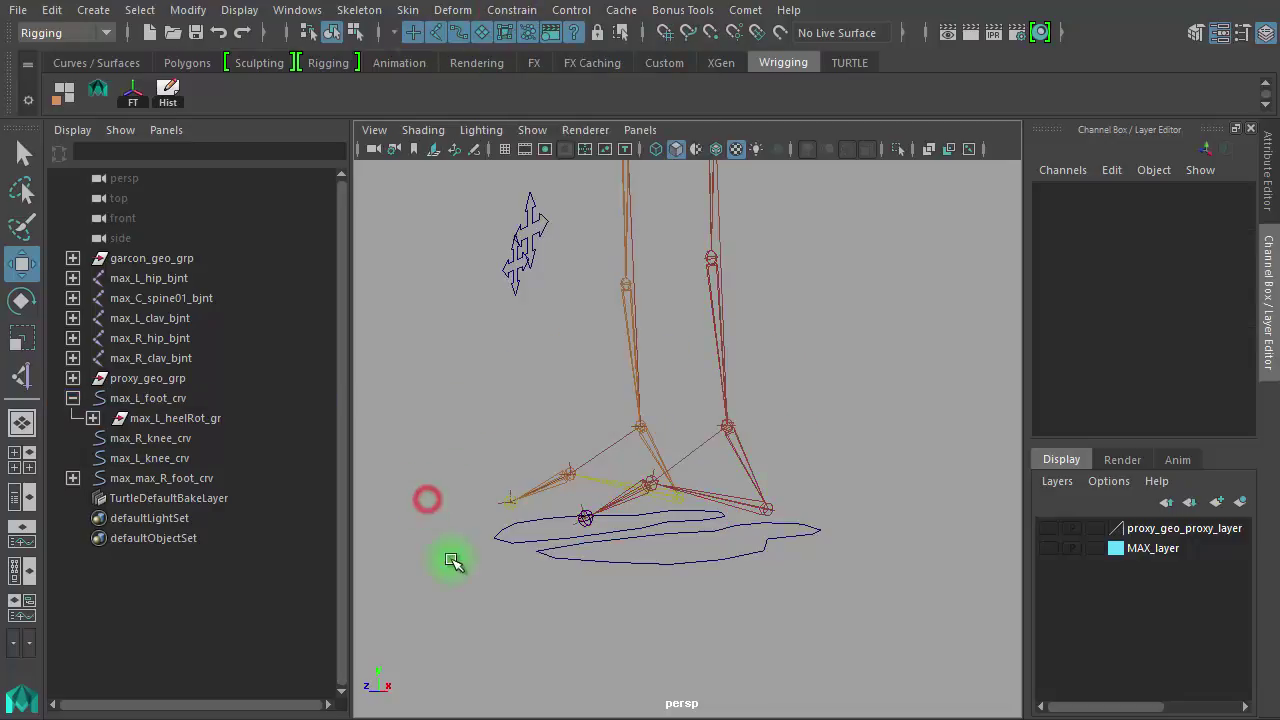
left_click(72, 400)
Examine the max_heelPivot group and its nested toe, ball and ankle nodes under max_max_R_foot_crv.
left_click_drag(700, 588, 668, 571, "alt")
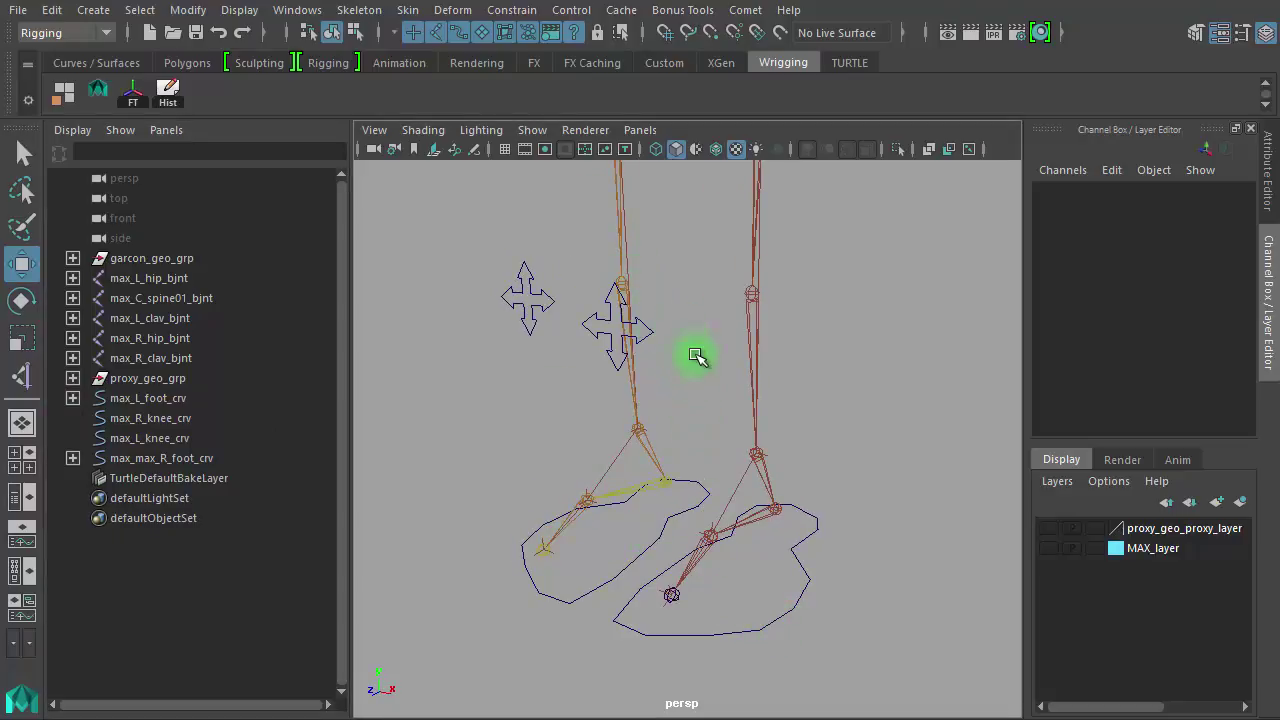
left_click_drag(877, 437, 592, 413, "alt")
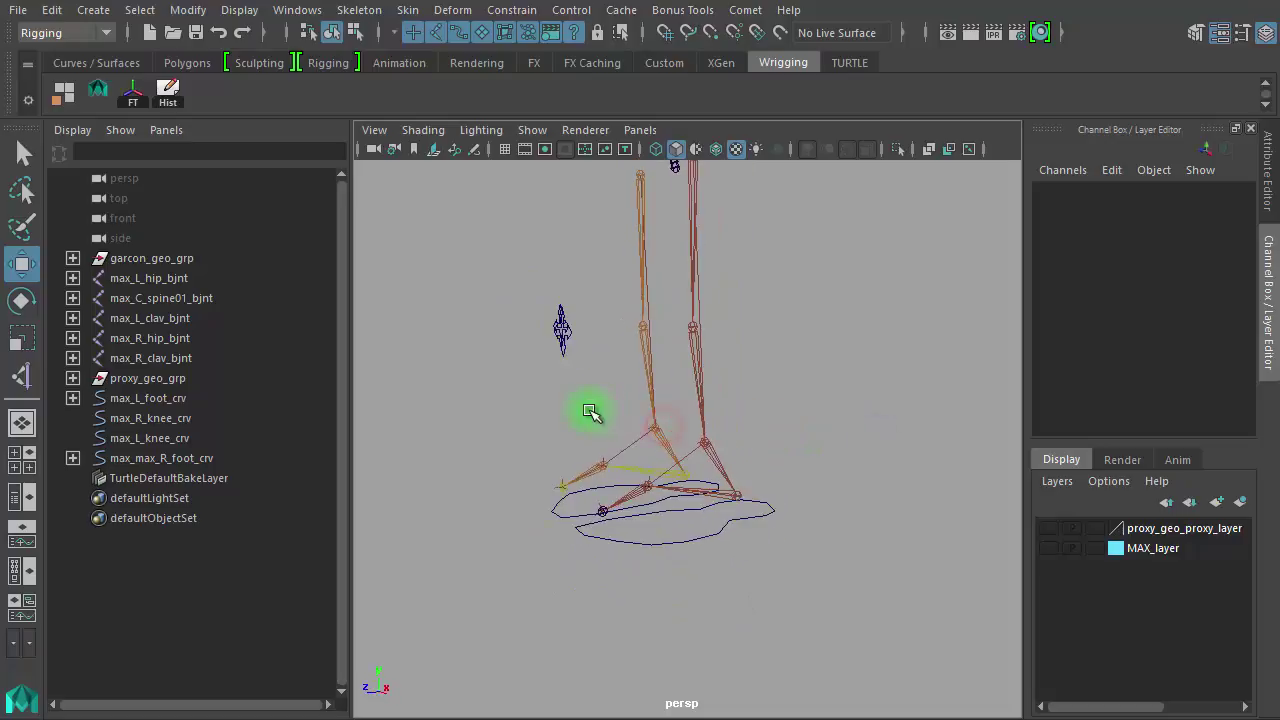
left_click_drag(583, 366, 630, 366, "alt")
right_click_drag(606, 425, 712, 446, "alt")
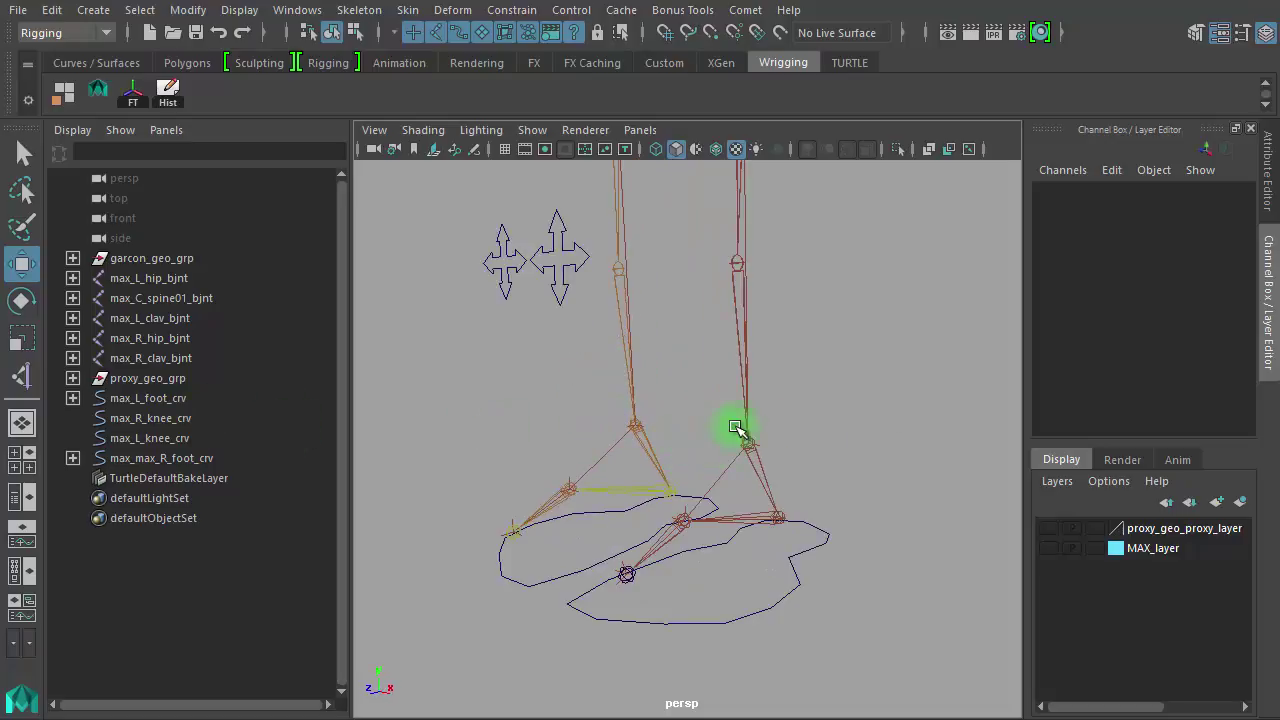
left_click(590, 494)
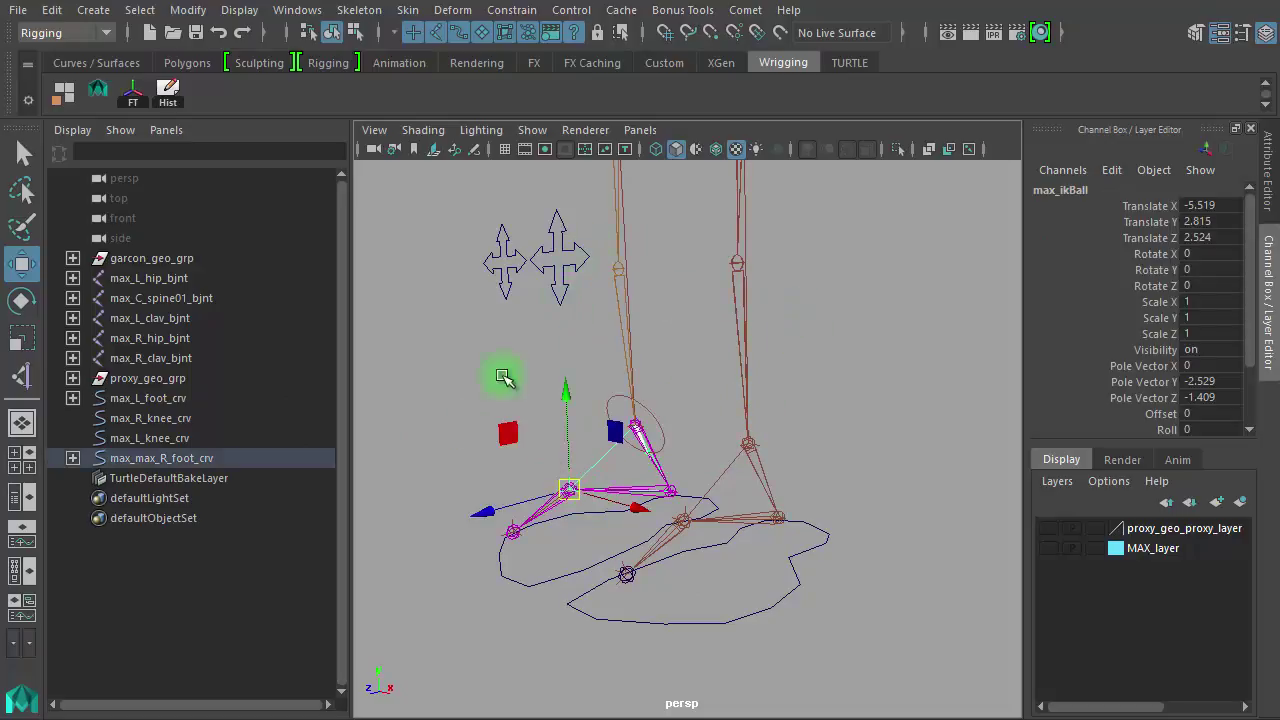
left_click(72, 458)
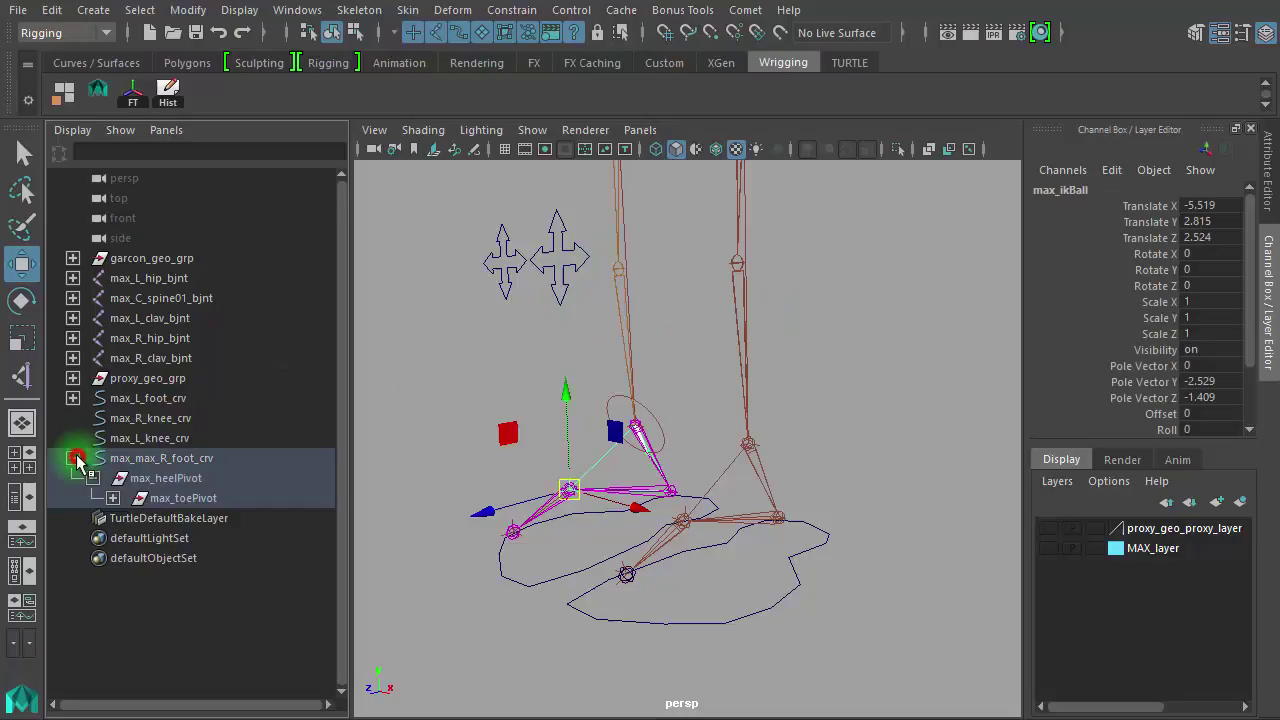
left_click(205, 479)
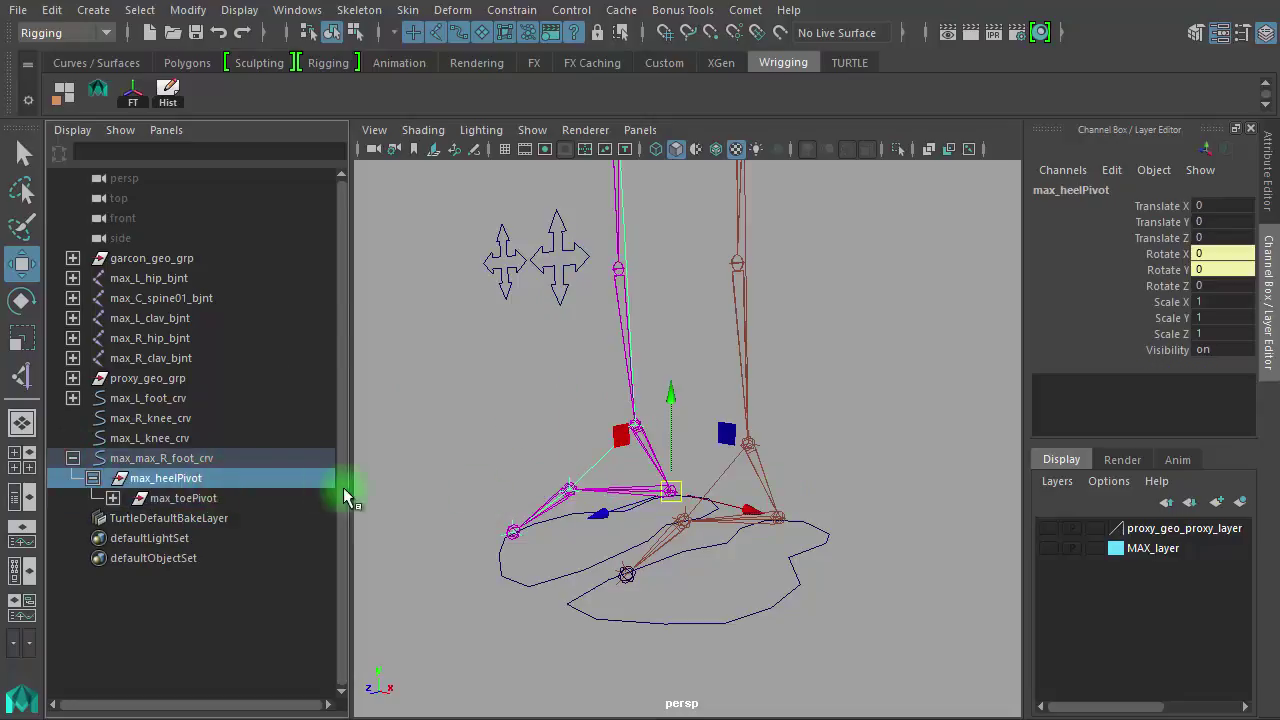
left_click(93, 481)
left_click(93, 481, "shift")
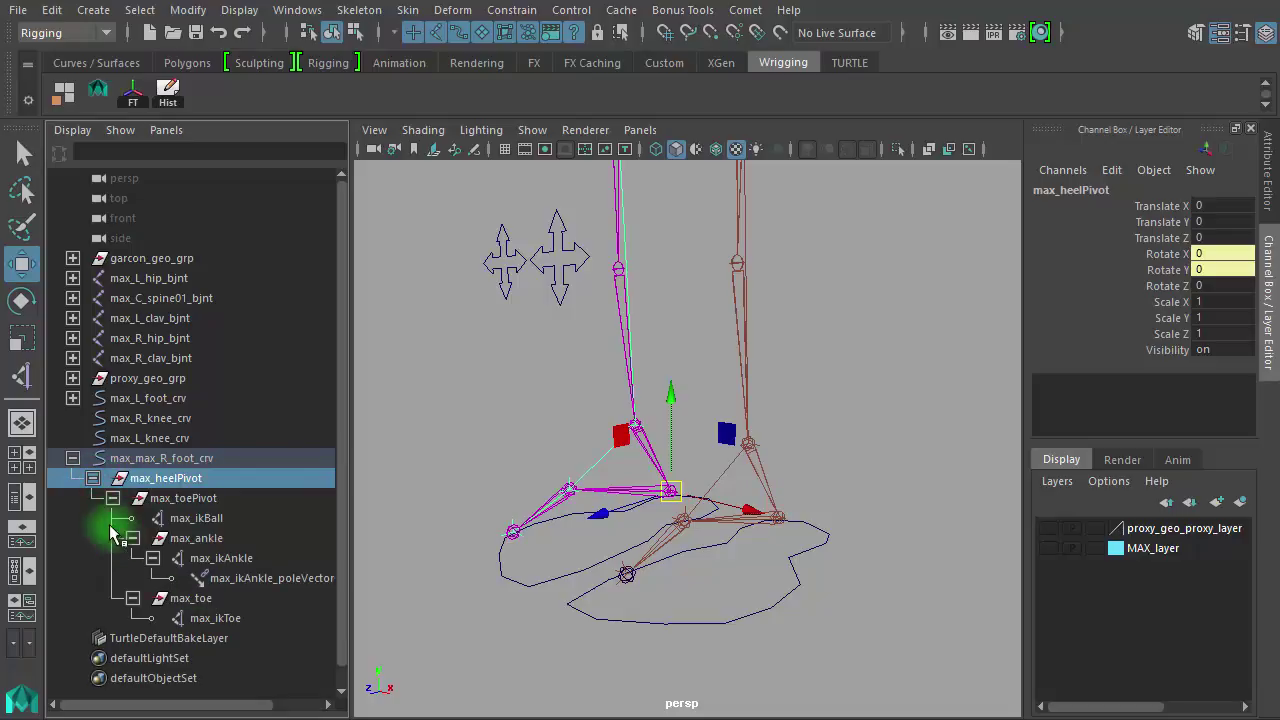
left_click(93, 478)
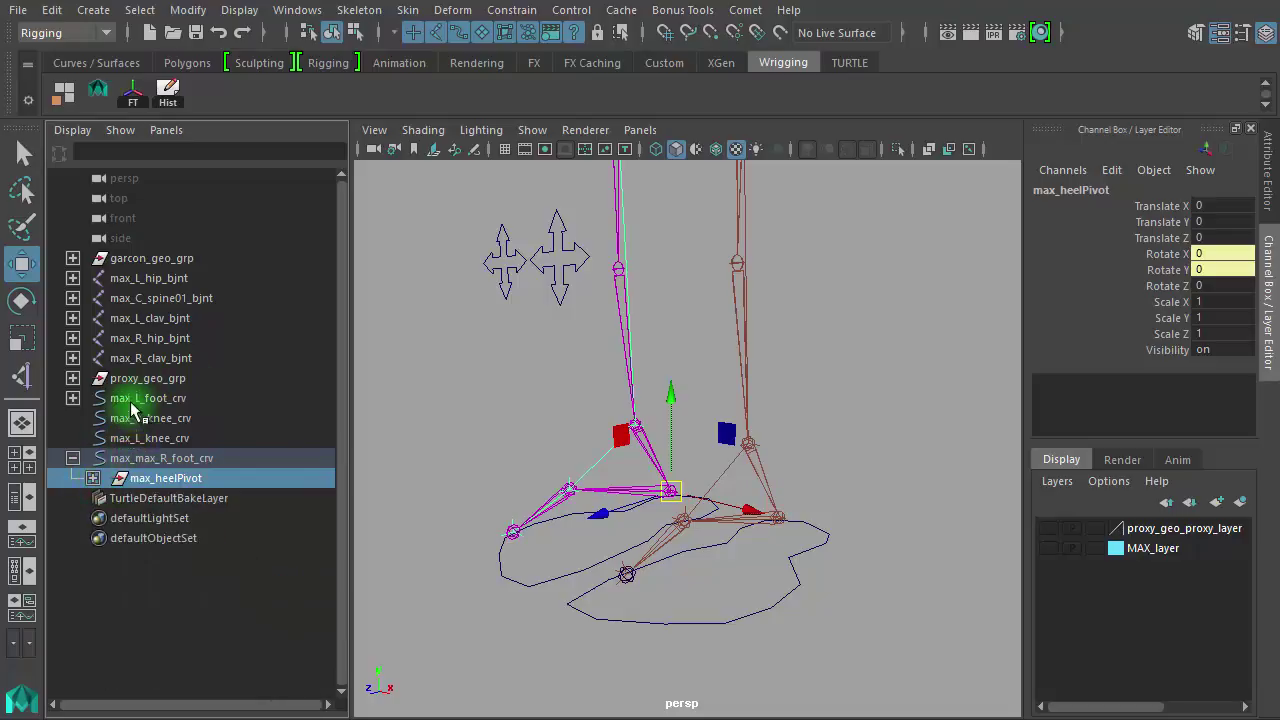
Turn off the visibility of max_L_heelRot_gr and max_heelPivot together, and clear the selection.
left_click(72, 398)
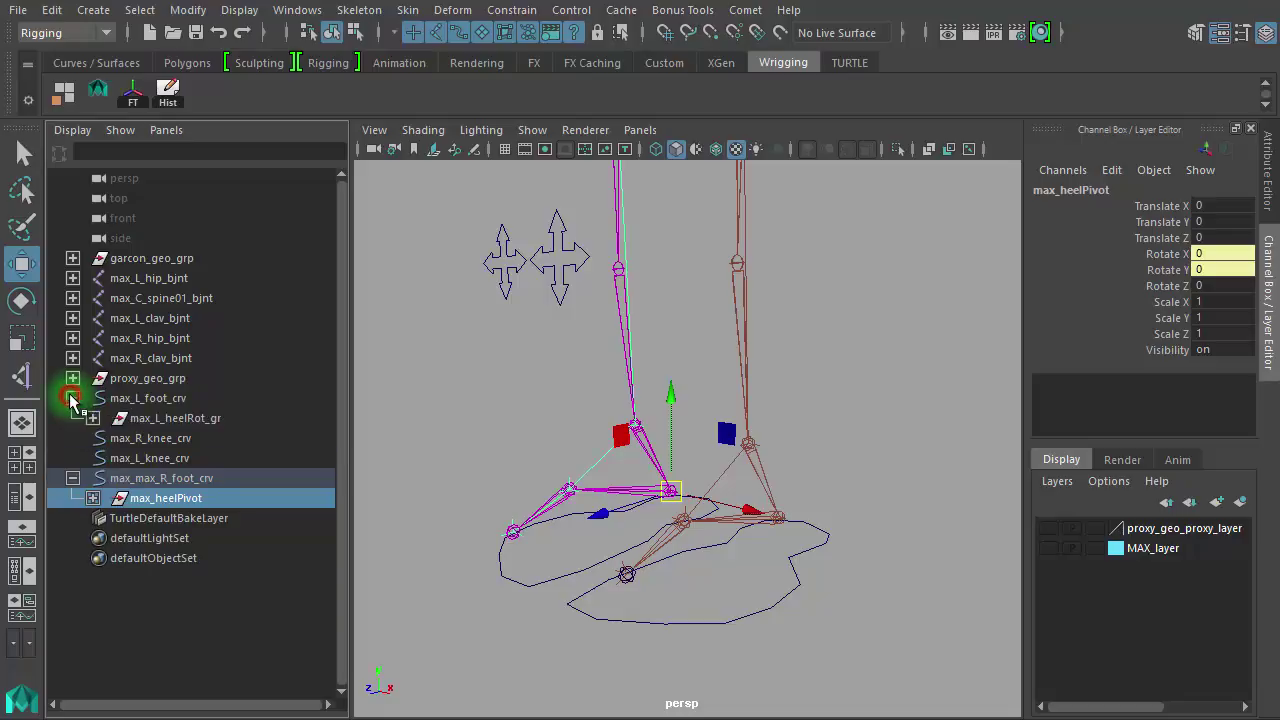
left_click(160, 420, "ctrl")
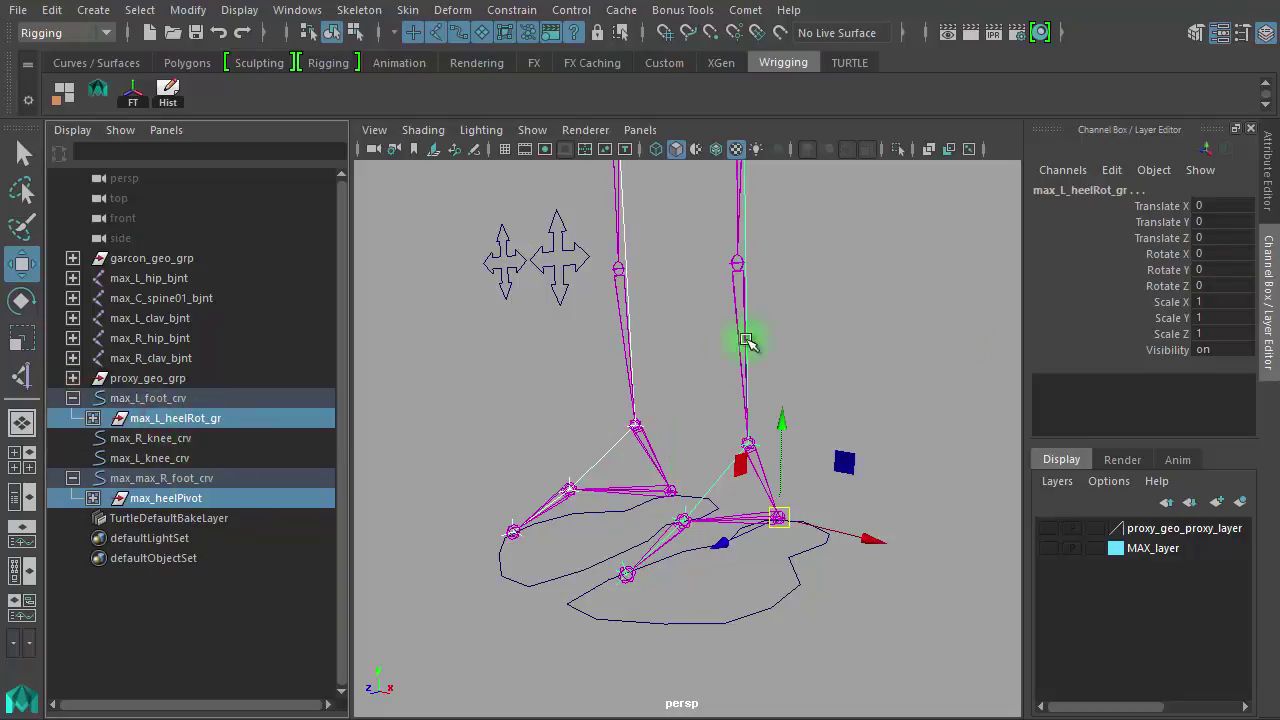
left_click(1224, 354)
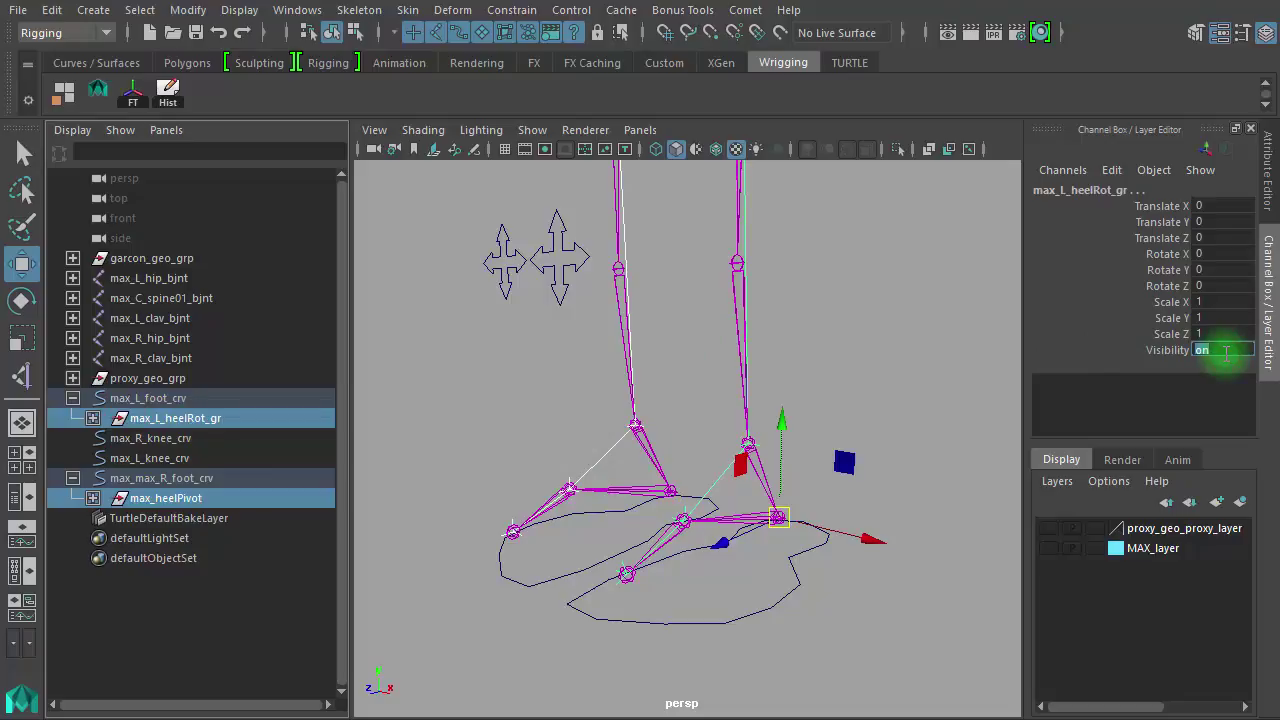
key("Return")
left_click(920, 309)
Hide the Scale X, Scale Y and Scale Z channels of max_L_foot_crv.
left_click_drag(916, 308, 657, 323, "alt")
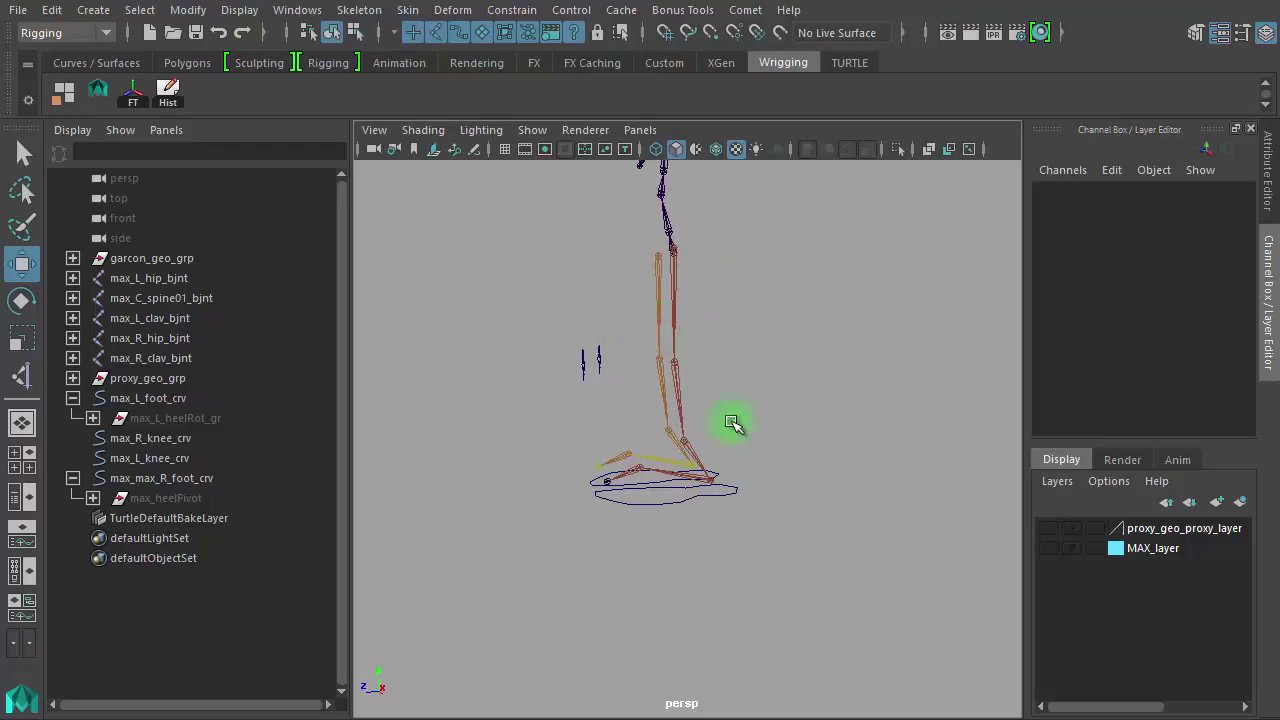
left_click_drag(714, 489, 1026, 507, "alt")
right_click_drag(843, 517, 1106, 530, "alt")
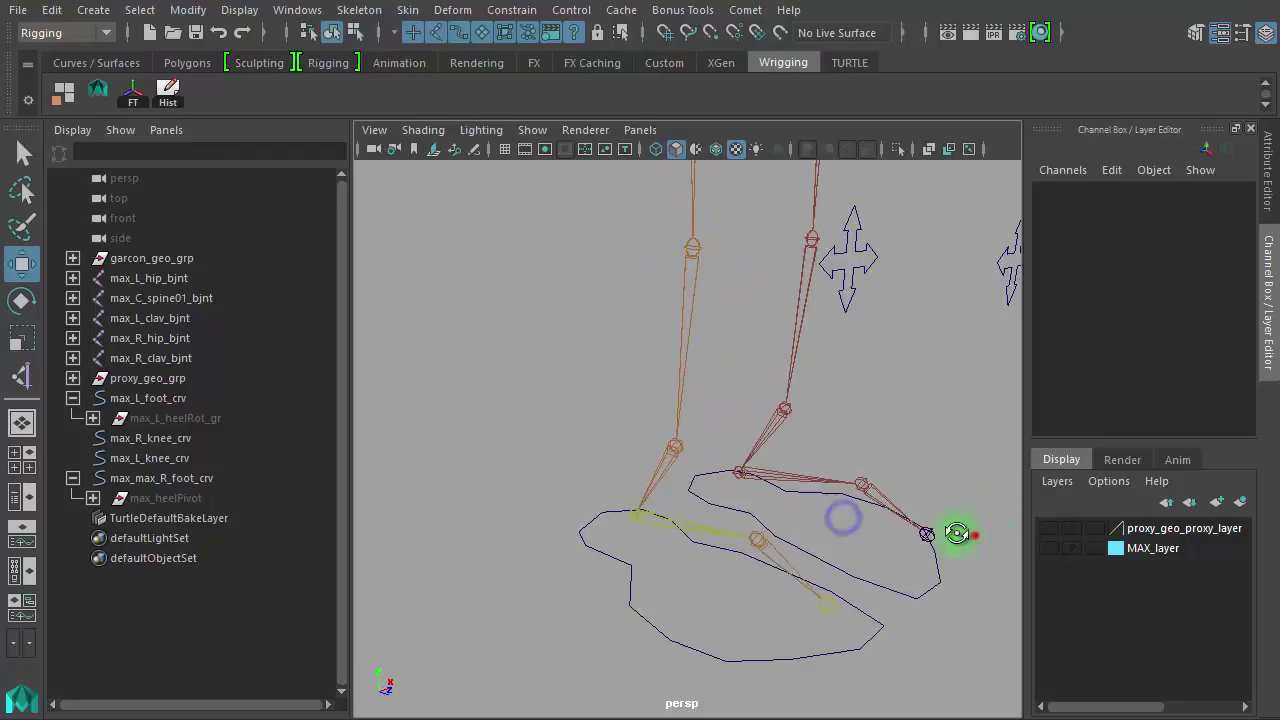
left_click_drag(975, 535, 886, 537, "alt")
left_click(894, 557)
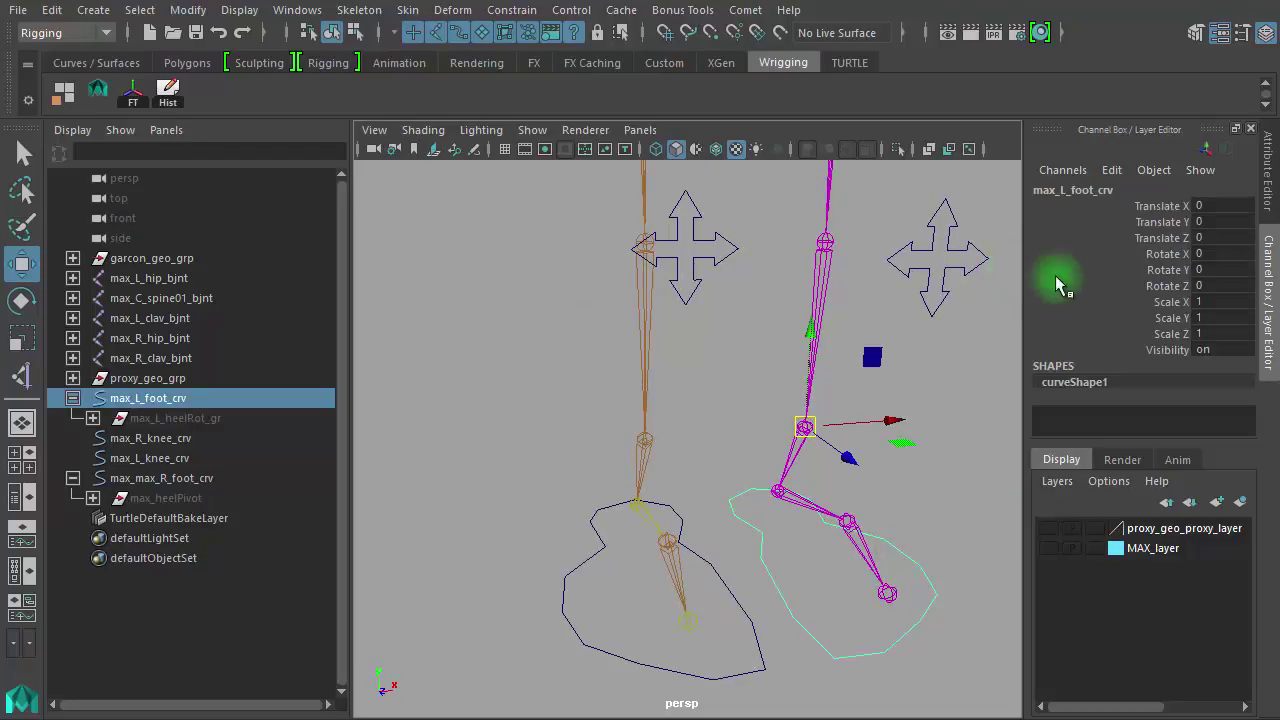
left_click_drag(878, 410, 762, 332, "alt")
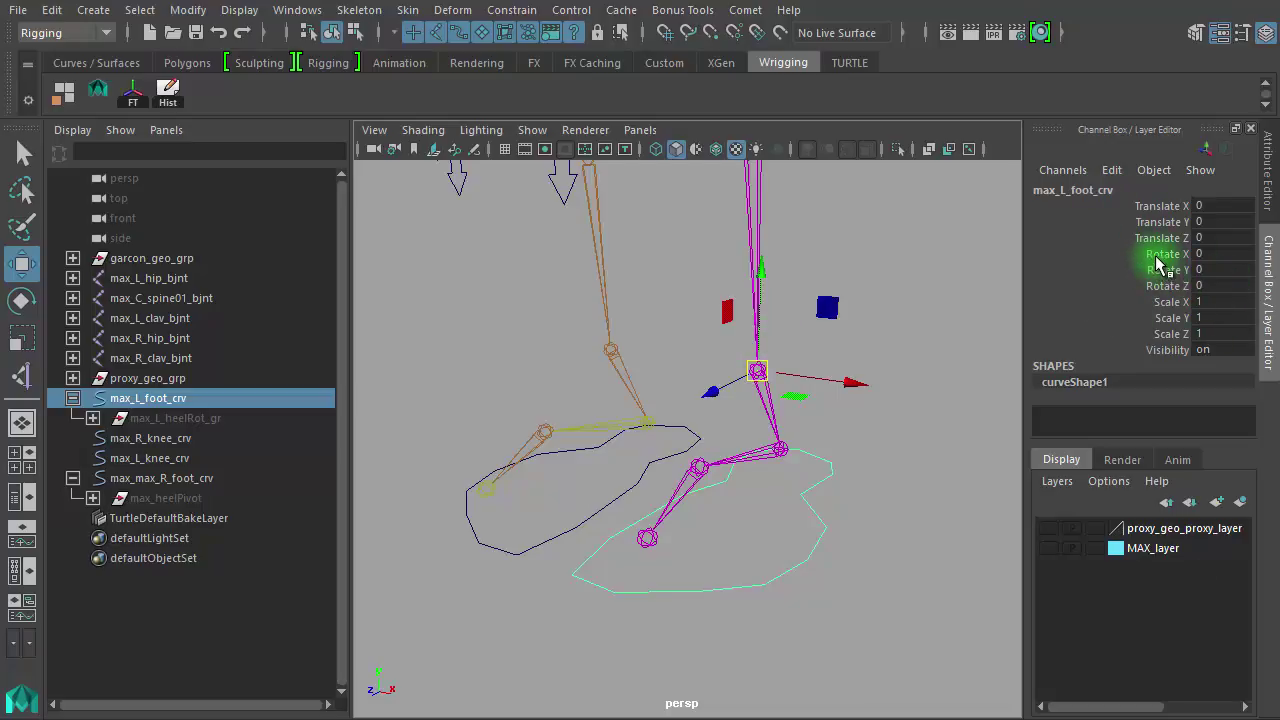
mouse_move(1175, 311)
left_mouse_down()
mouse_move(1170, 352)
mouse_move(1167, 333)
left_mouse_up()
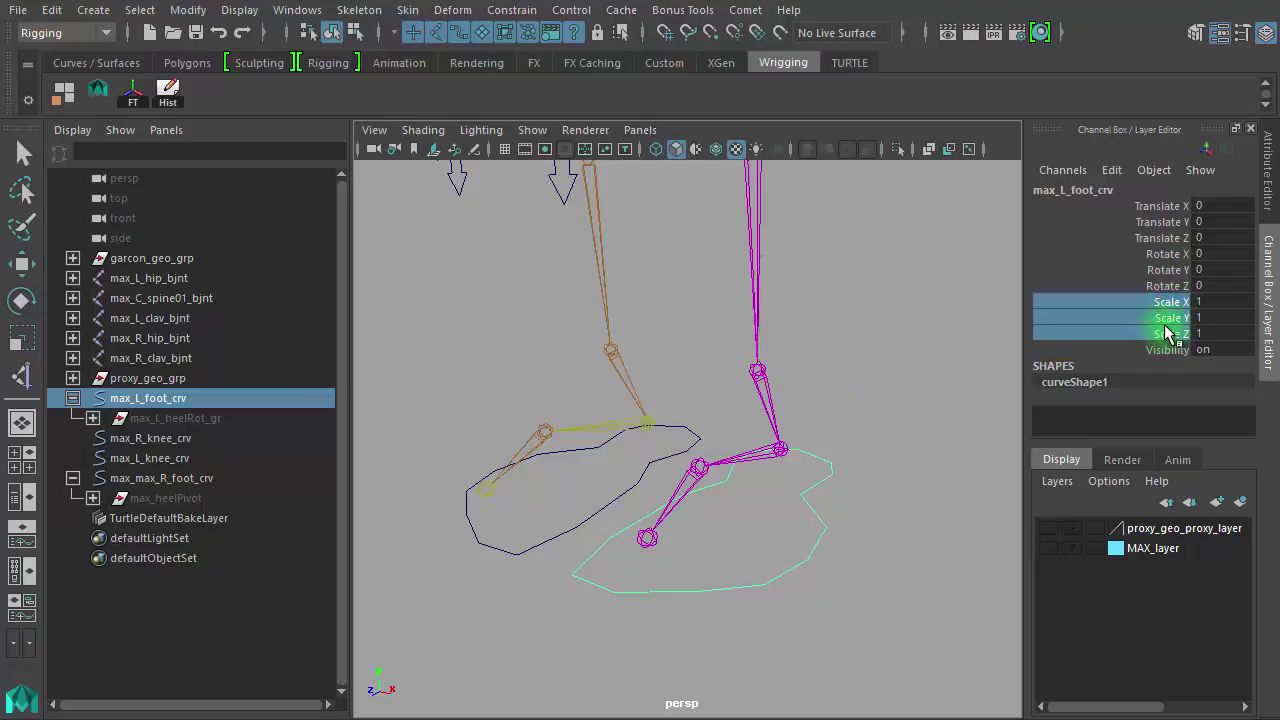
right_click(1117, 318)
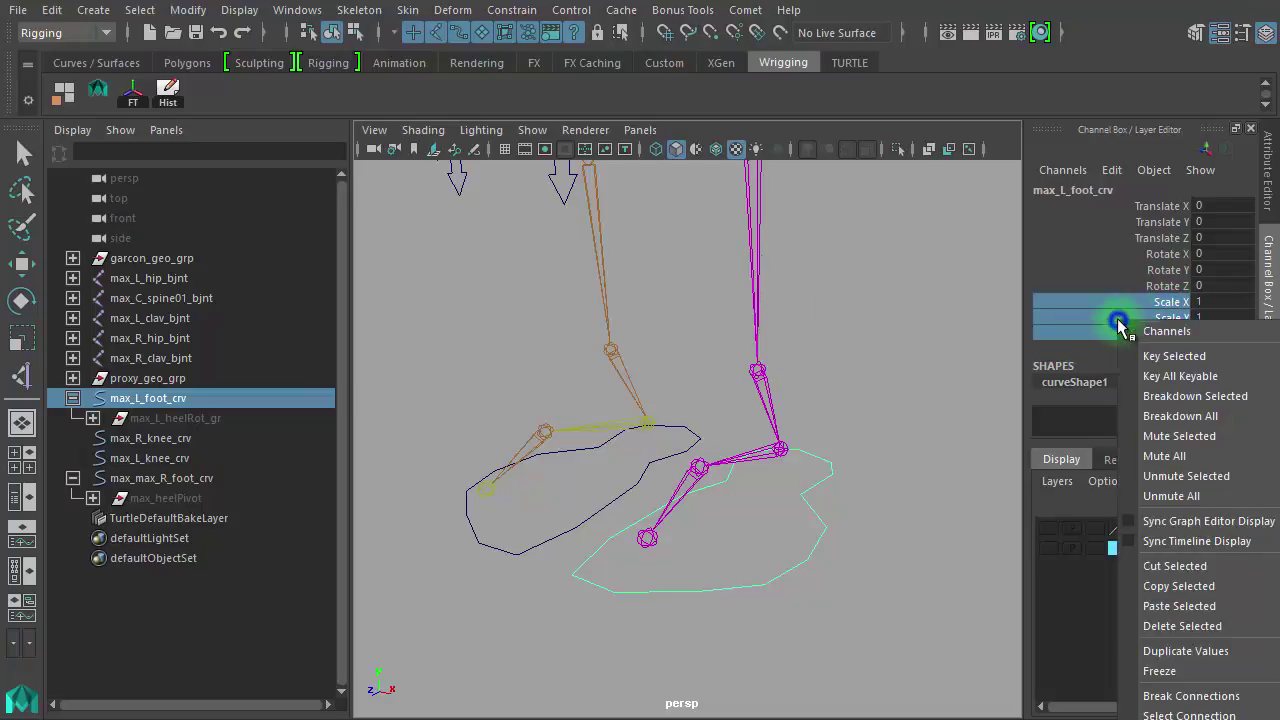
right_click(1037, 307)
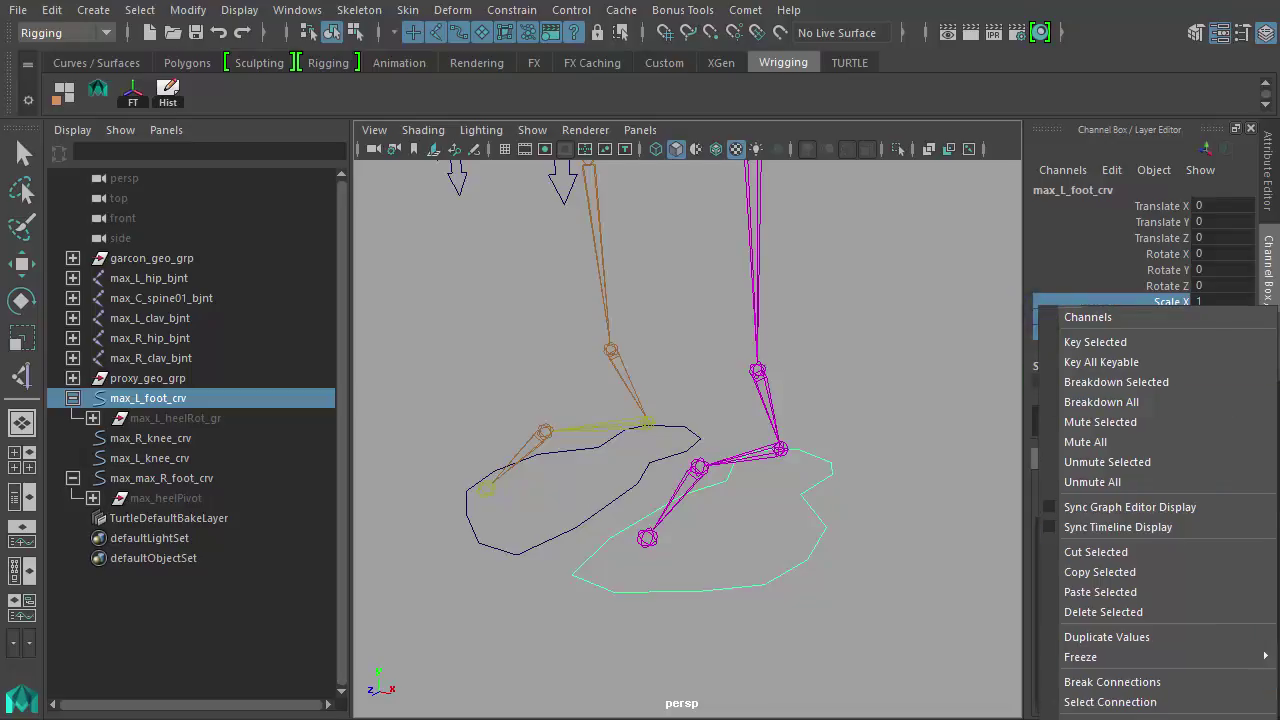
left_click(1098, 718)
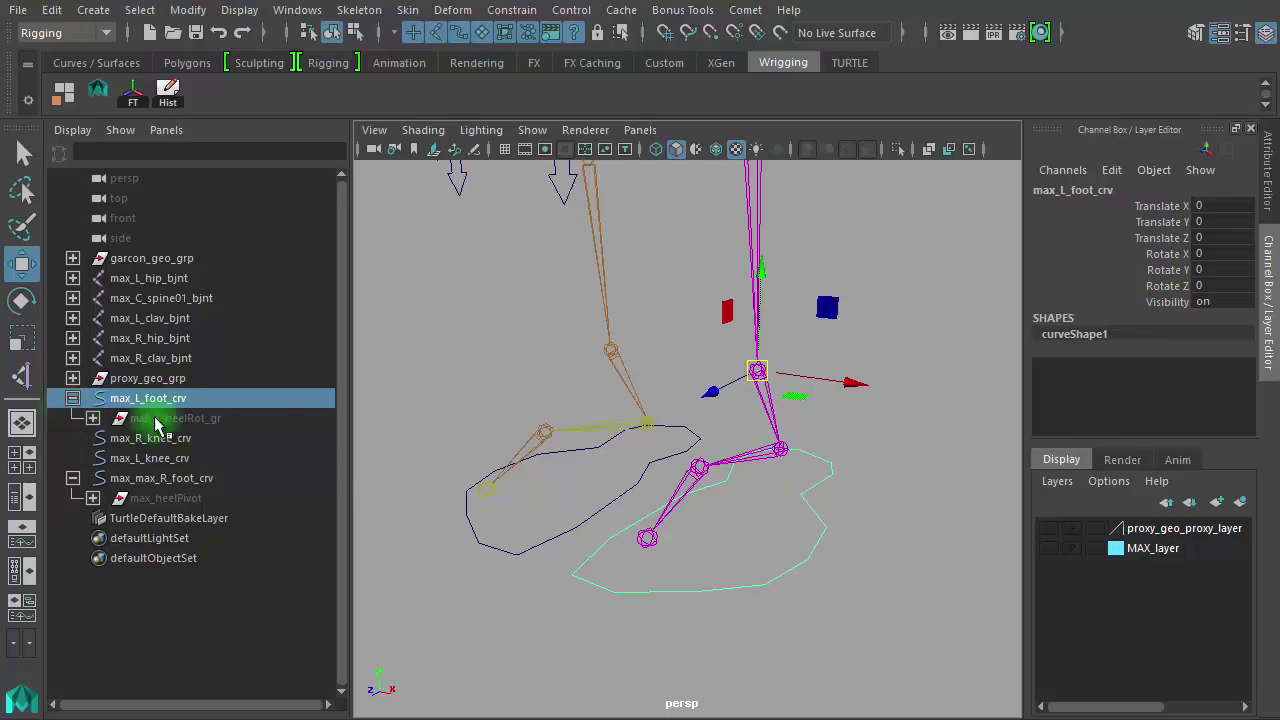
Test-rotate max_L_heelRot_gr and the max_L_toeRot_gr nested in it, undoing each rotation.
left_click(93, 420)
left_click(195, 420)
left_click_drag(751, 646, 687, 640, "alt")
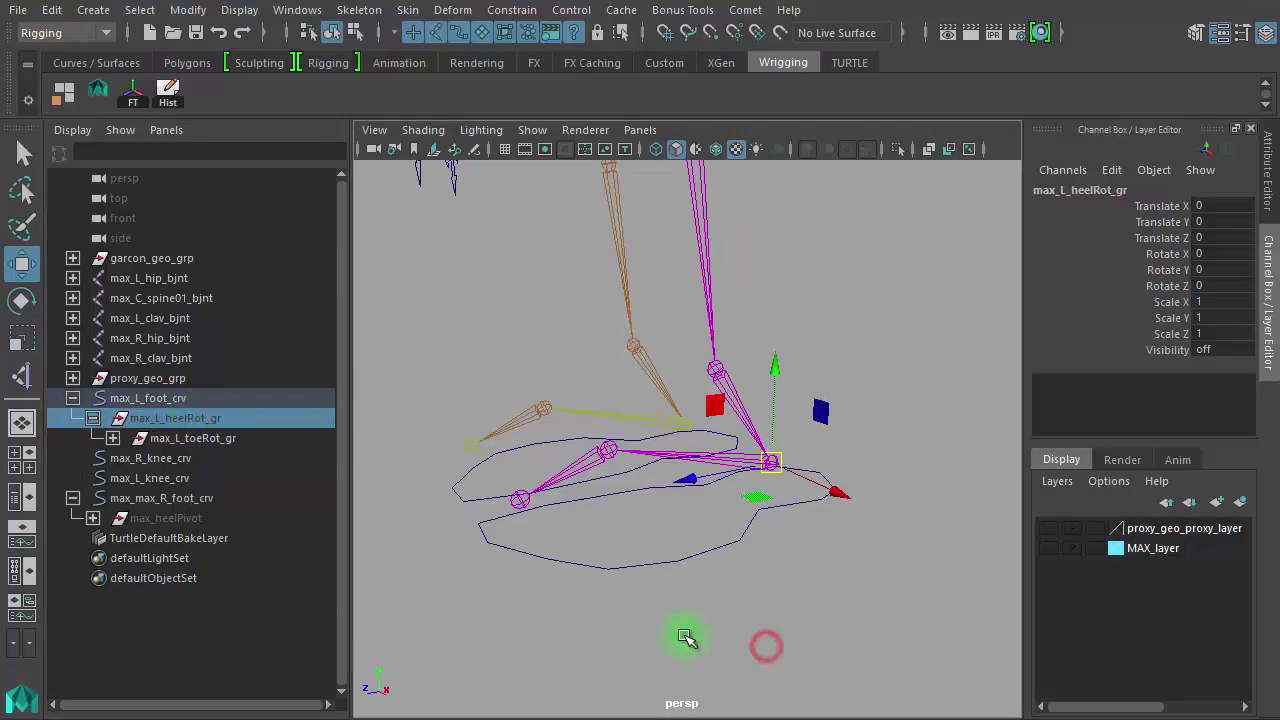
key("e")
left_click_drag(707, 412, 745, 390)
key("ctrl+z")
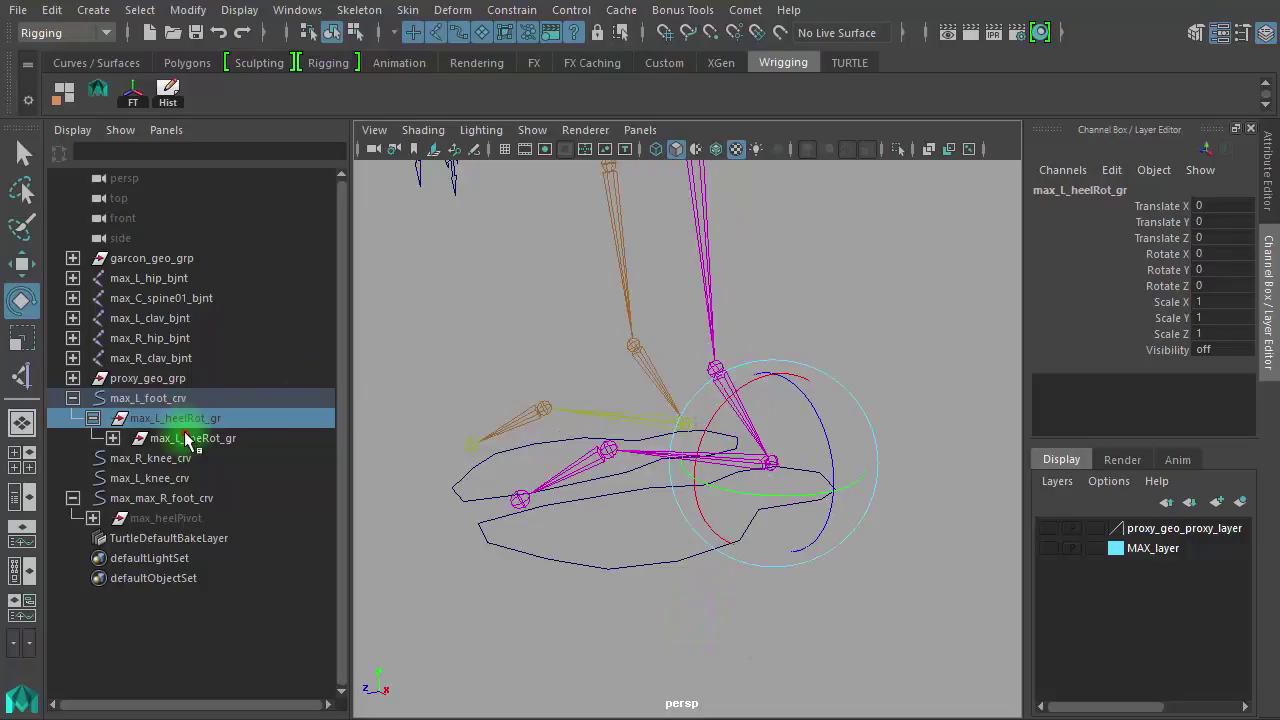
left_click(185, 436)
left_click_drag(549, 412, 473, 408)
key("ctrl+z")
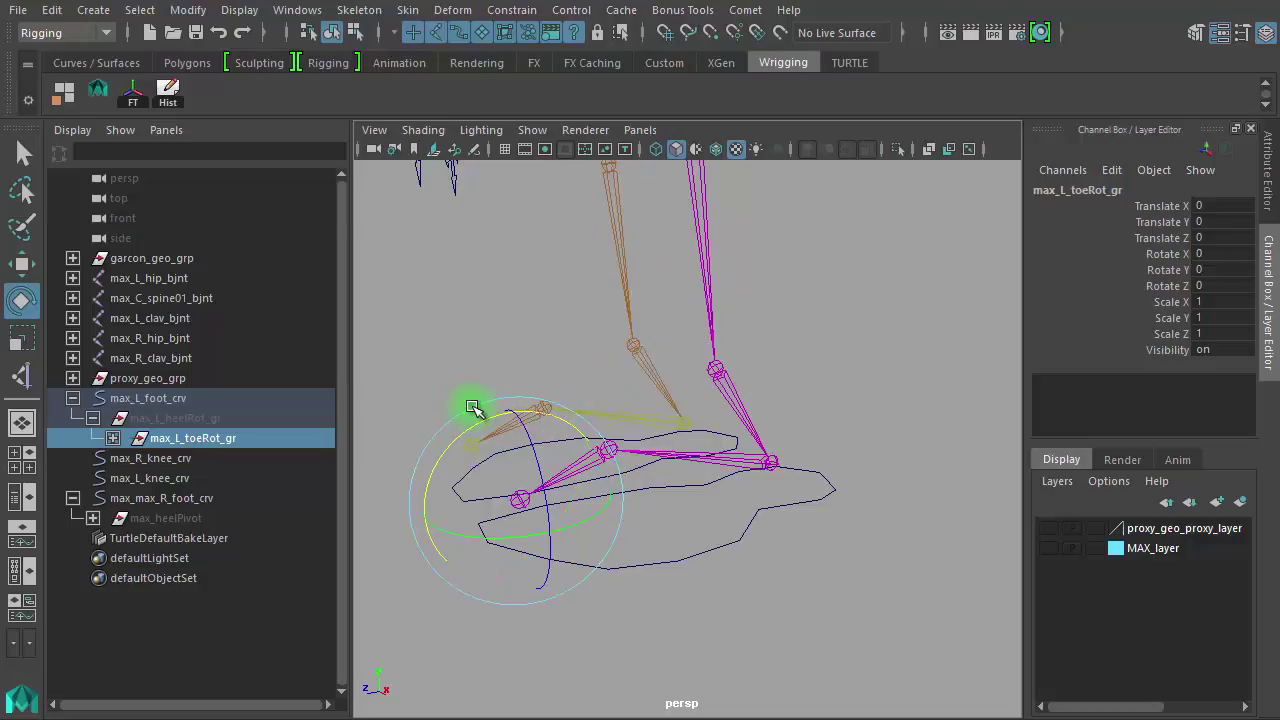
Test-rotate max_L_ballRot_gr and max_L_toeWiggleRot_gr under max_L_toeRot_gr, undoing each rotation and clearing the selection.
left_click(113, 438)
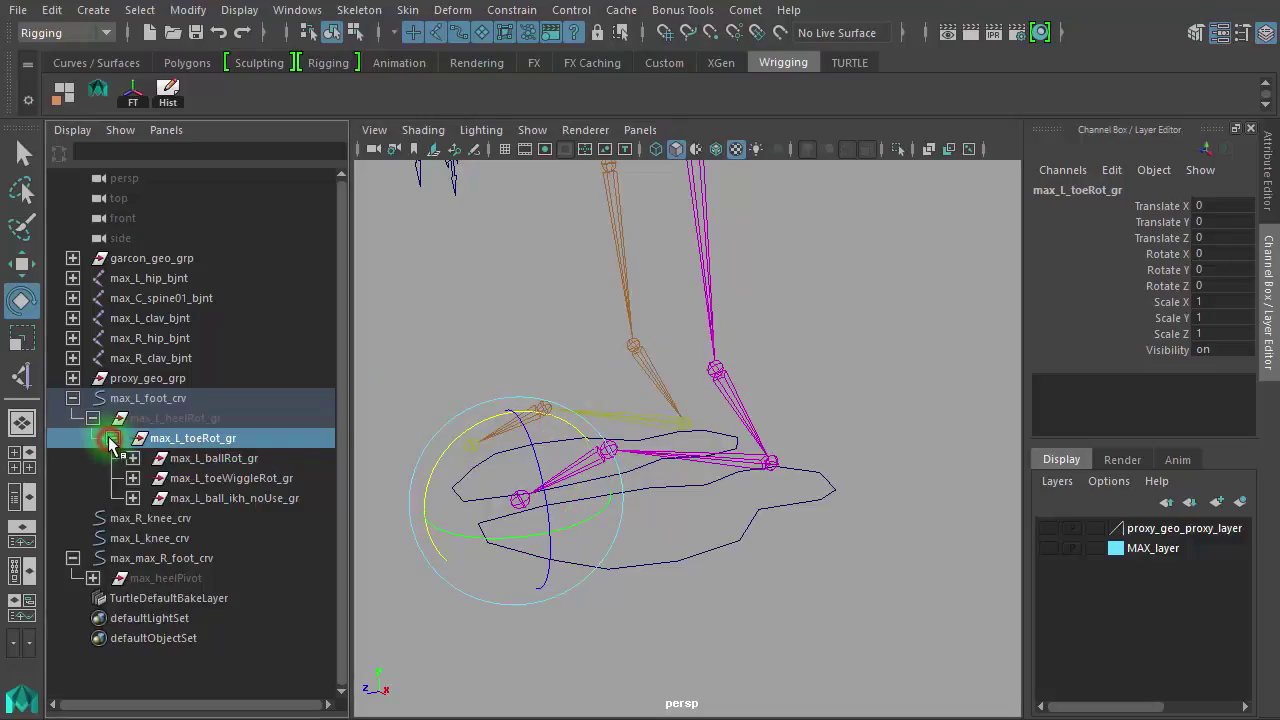
left_click(260, 459)
left_click_drag(571, 370, 527, 381)
key("ctrl+z")
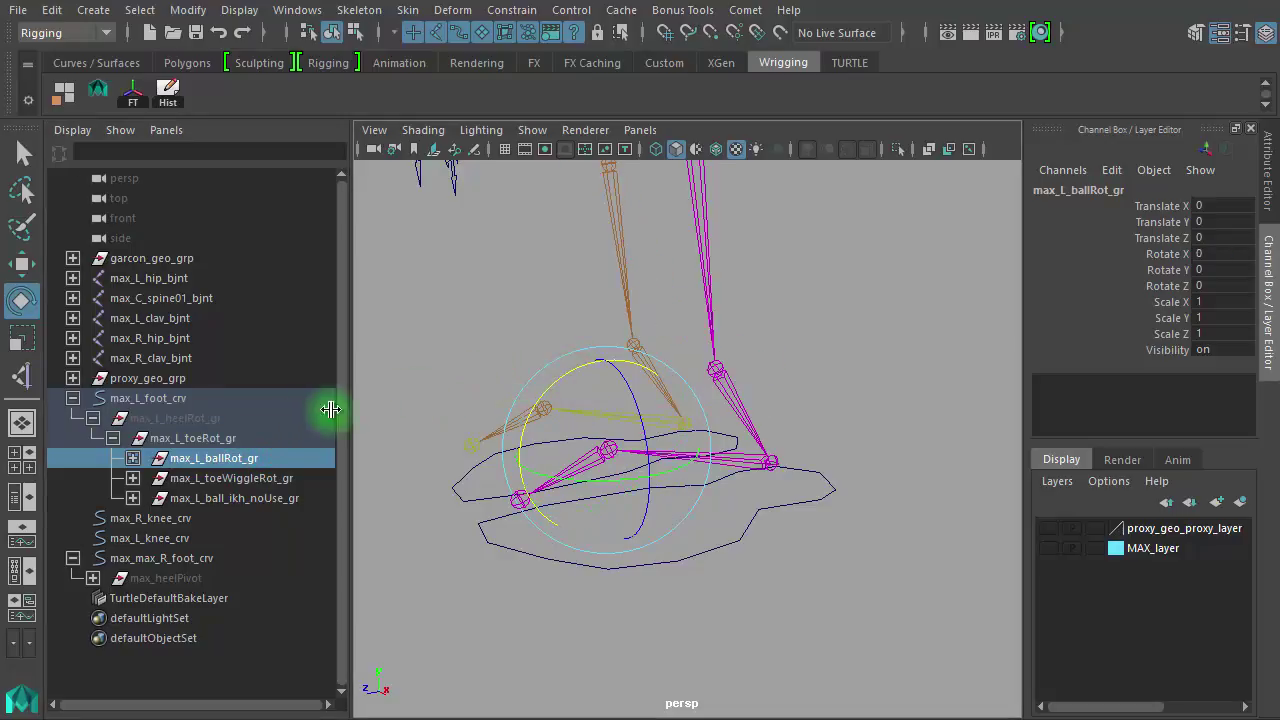
left_click(250, 478)
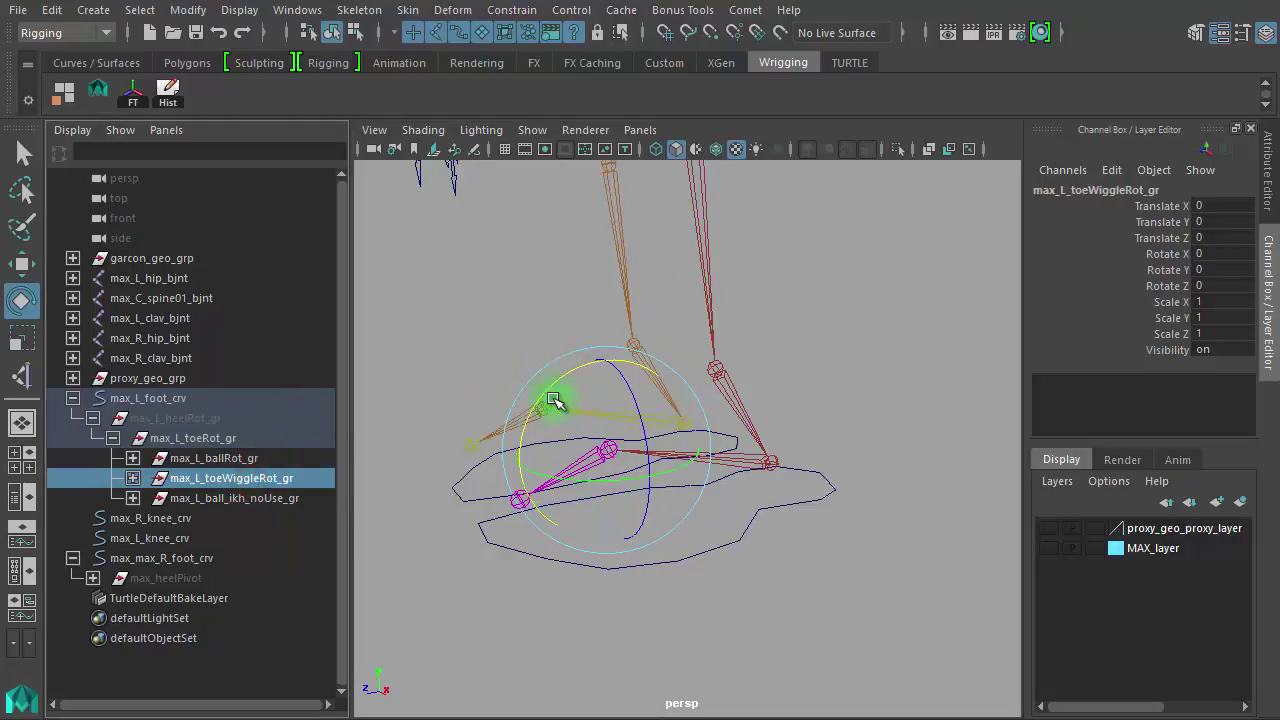
left_click_drag(550, 387, 523, 383)
key("ctrl+z")
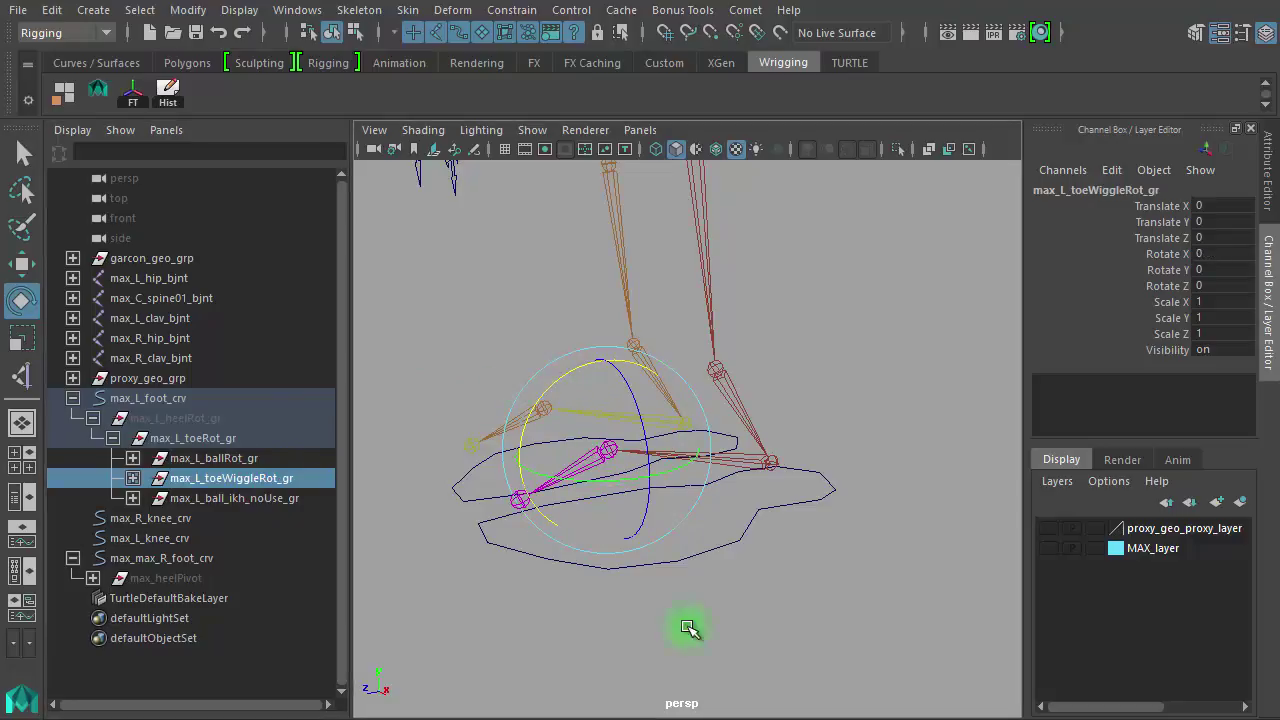
left_click(785, 637)
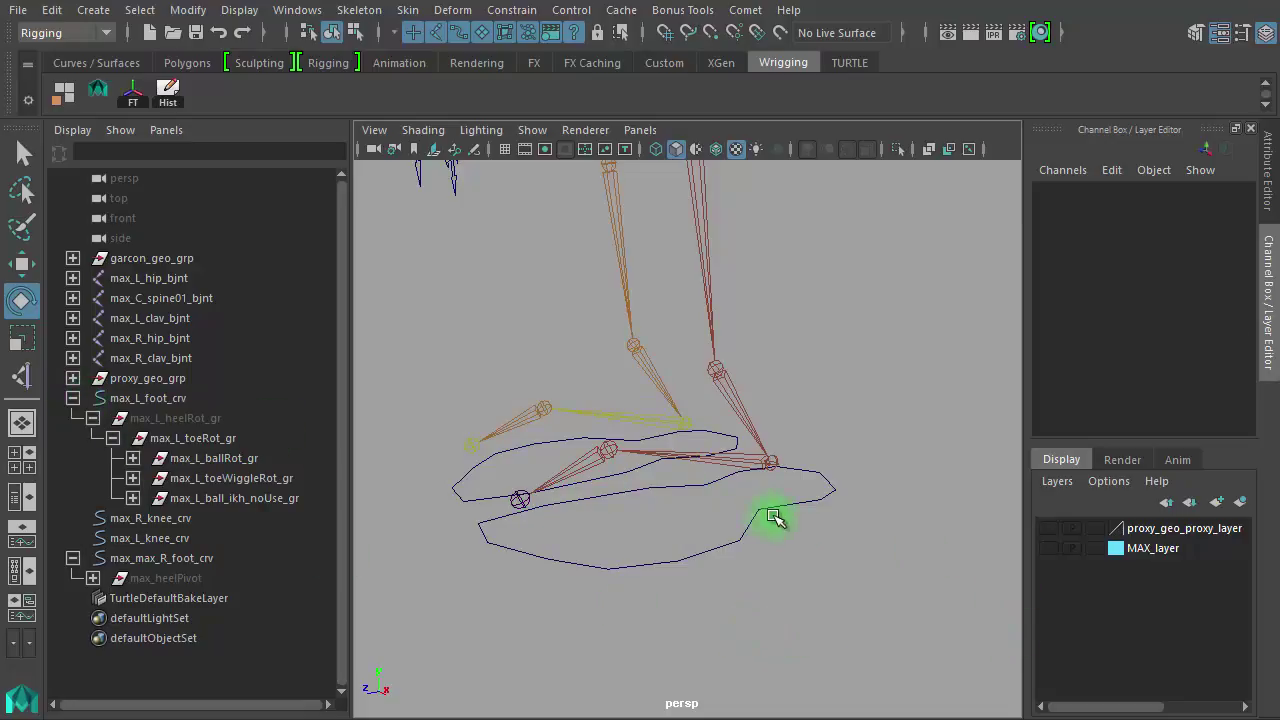
Compare the channels of max_L_foot_crv with the custom attributes from Heel Pivot to Toe Wiggle on max_max_R_foot_crv.
right_click_drag(818, 531, 737, 500, "alt")
left_click(740, 500)
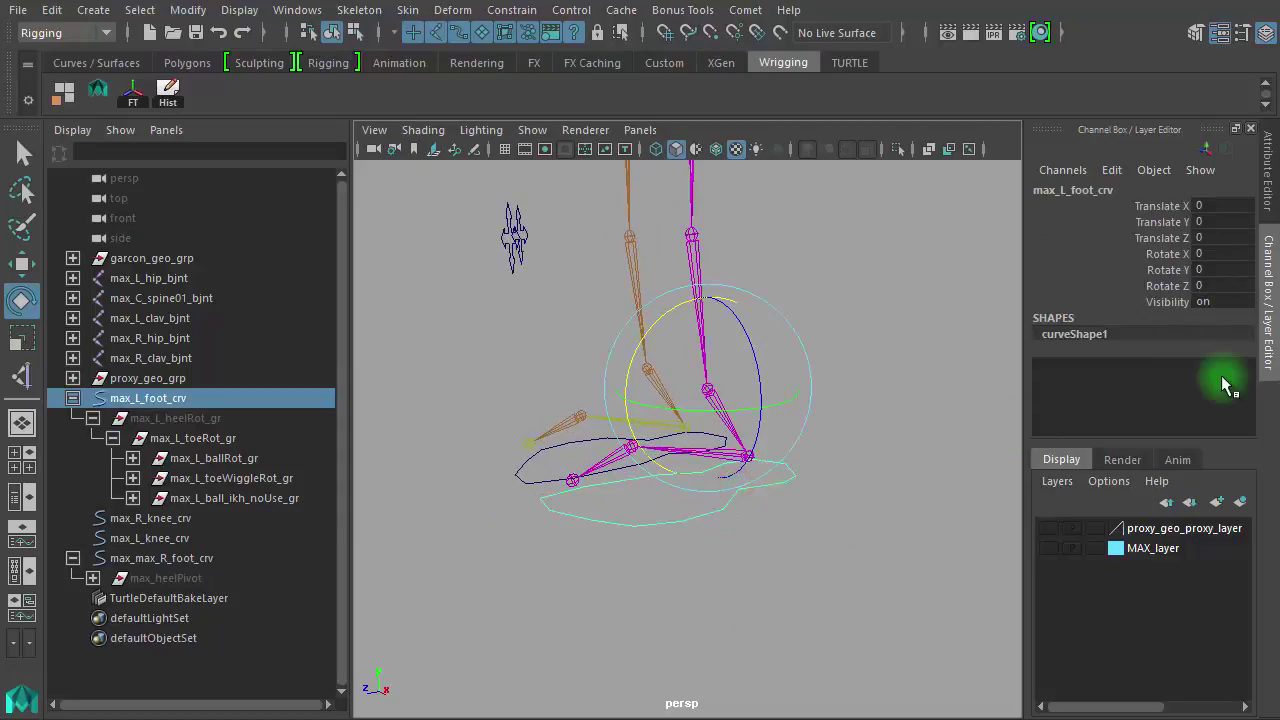
left_click(880, 425)
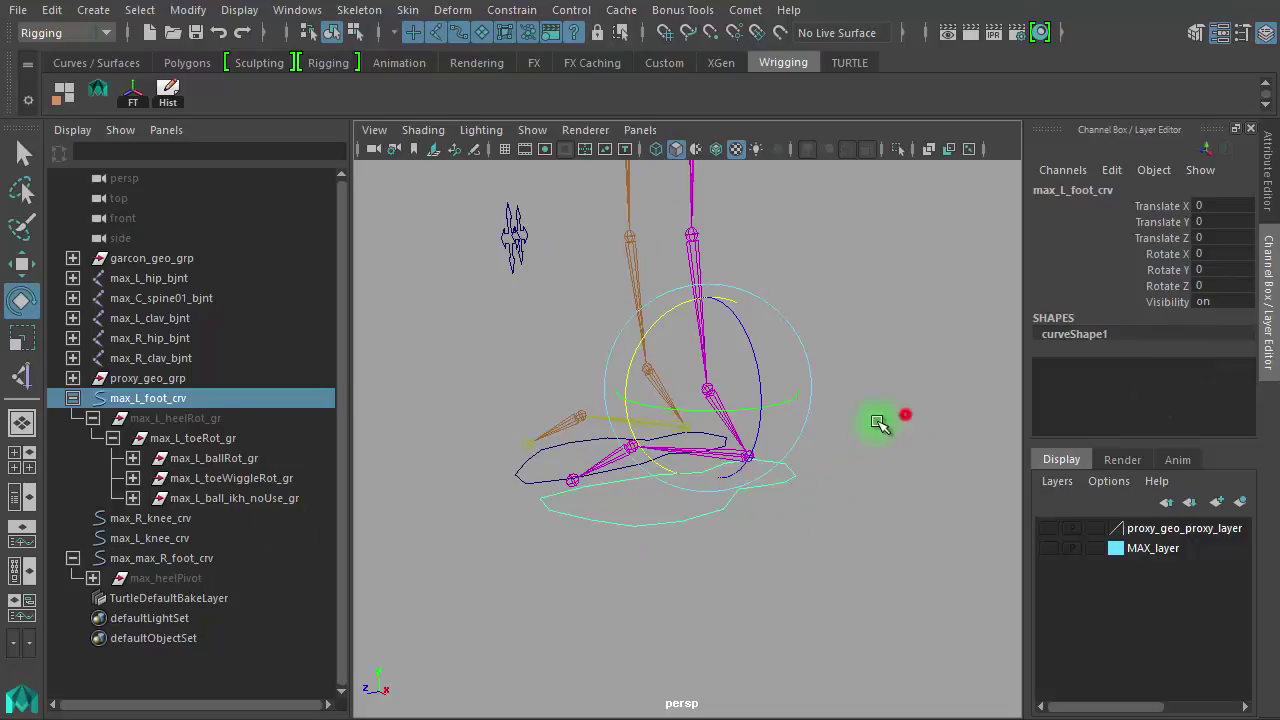
left_click(513, 480)
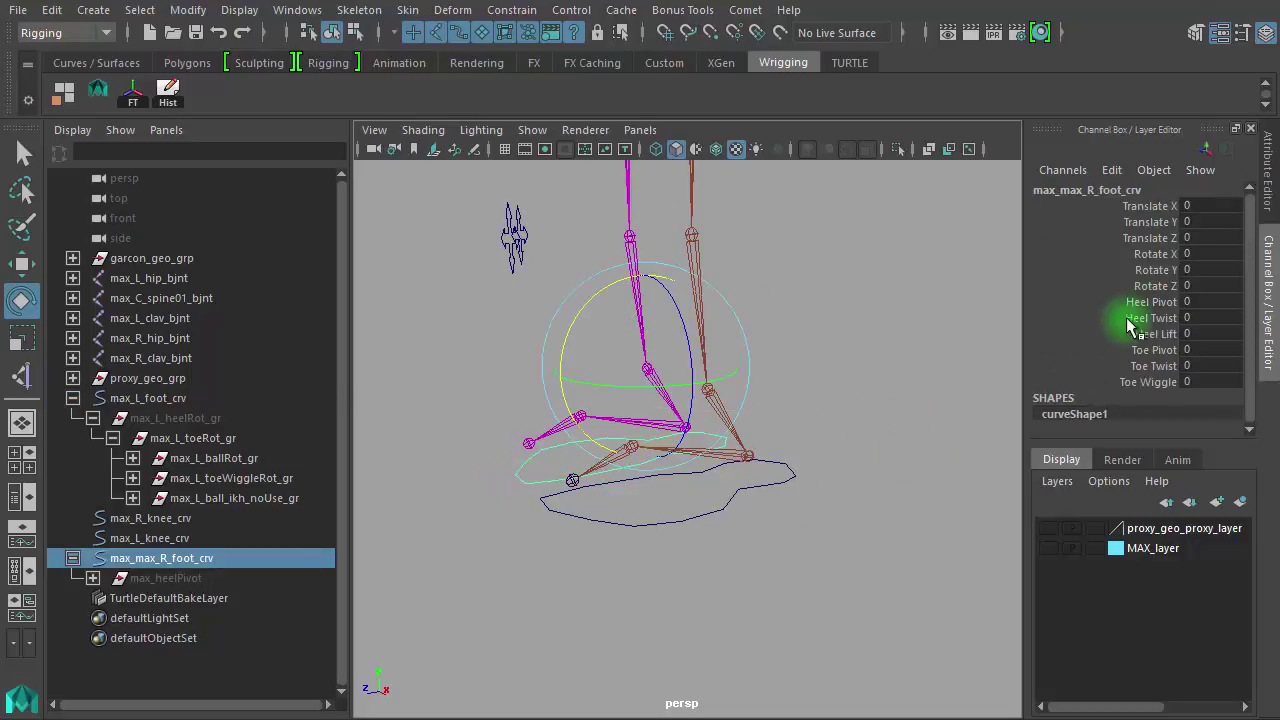
left_click_drag(1158, 301, 1163, 392)
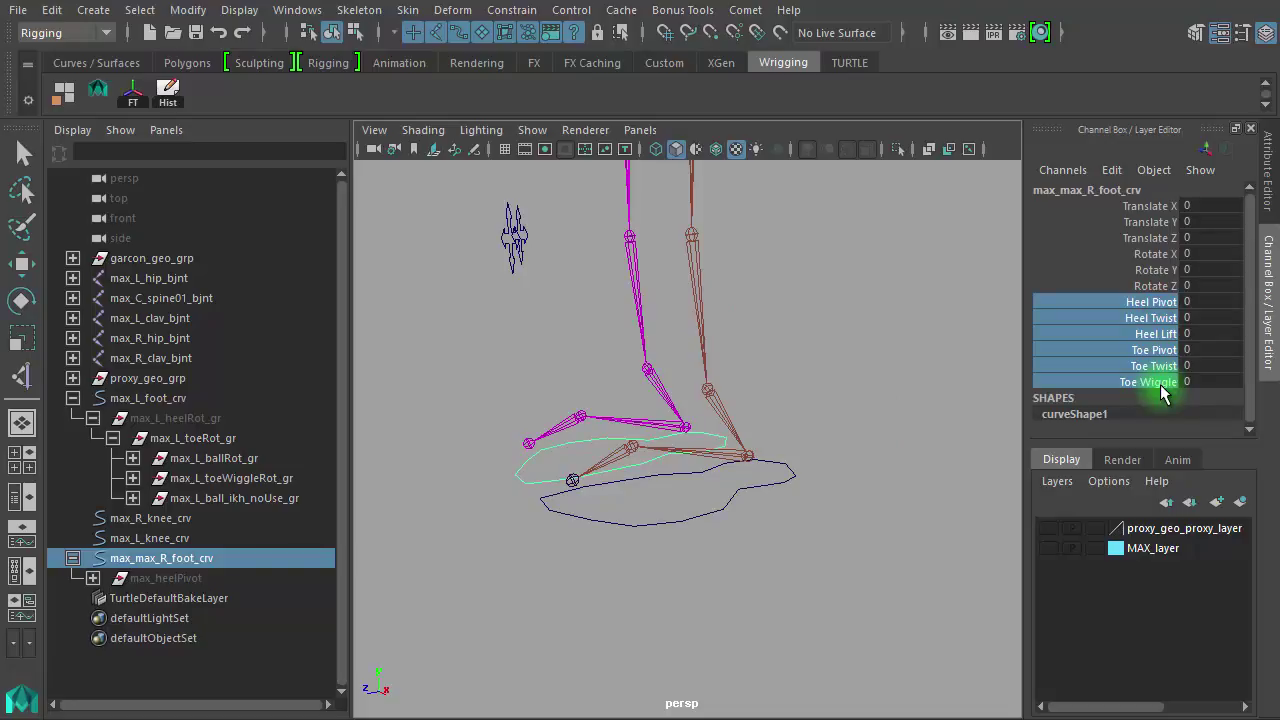